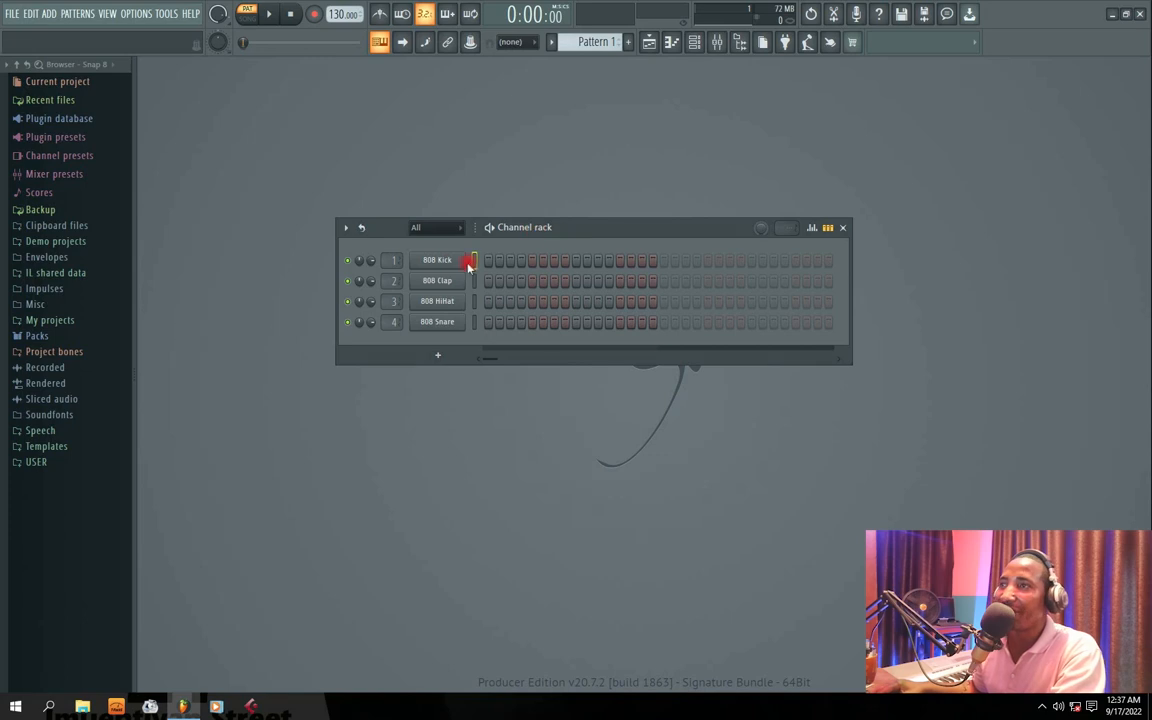
- Set the project tempo to 100 BPM and move the channel rack higher in the workspace
left_click(462, 260)
left_click(630, 234)
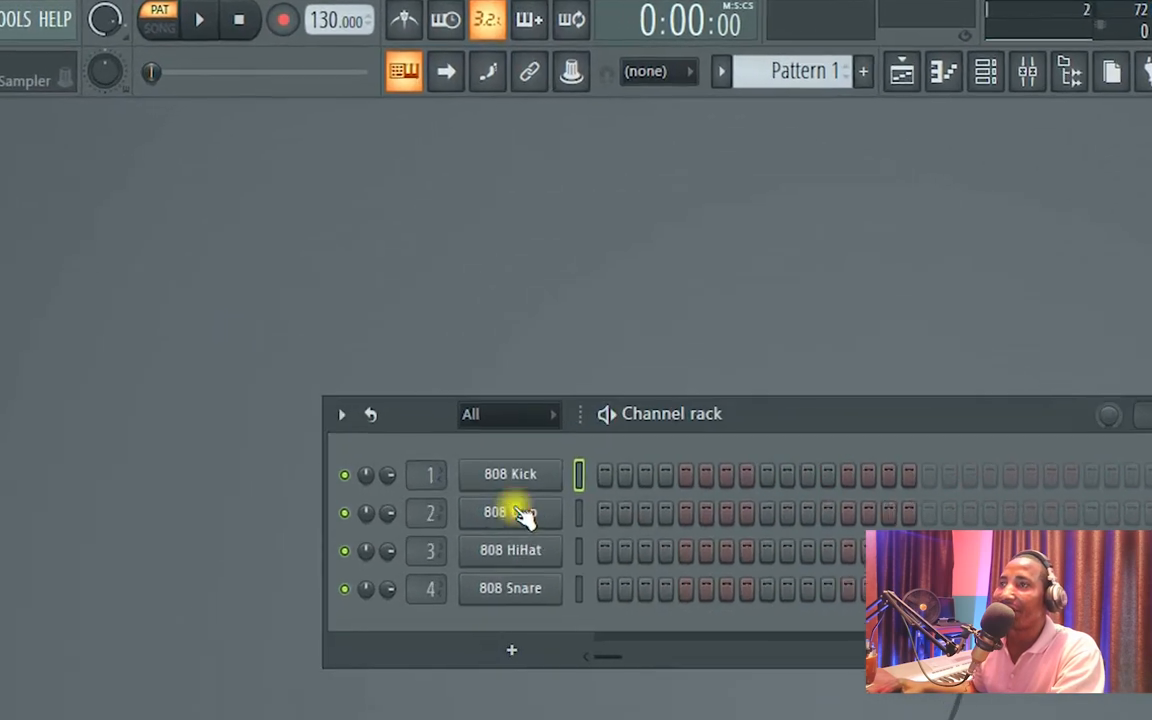
left_click(522, 514)
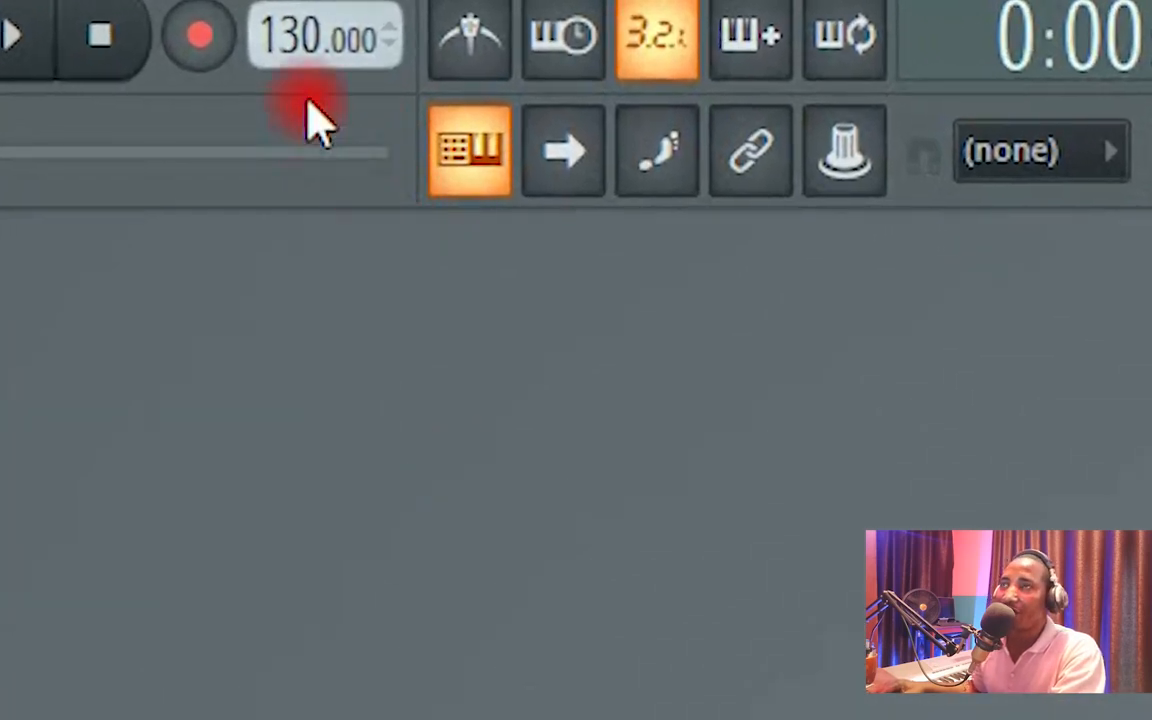
right_click(303, 48)
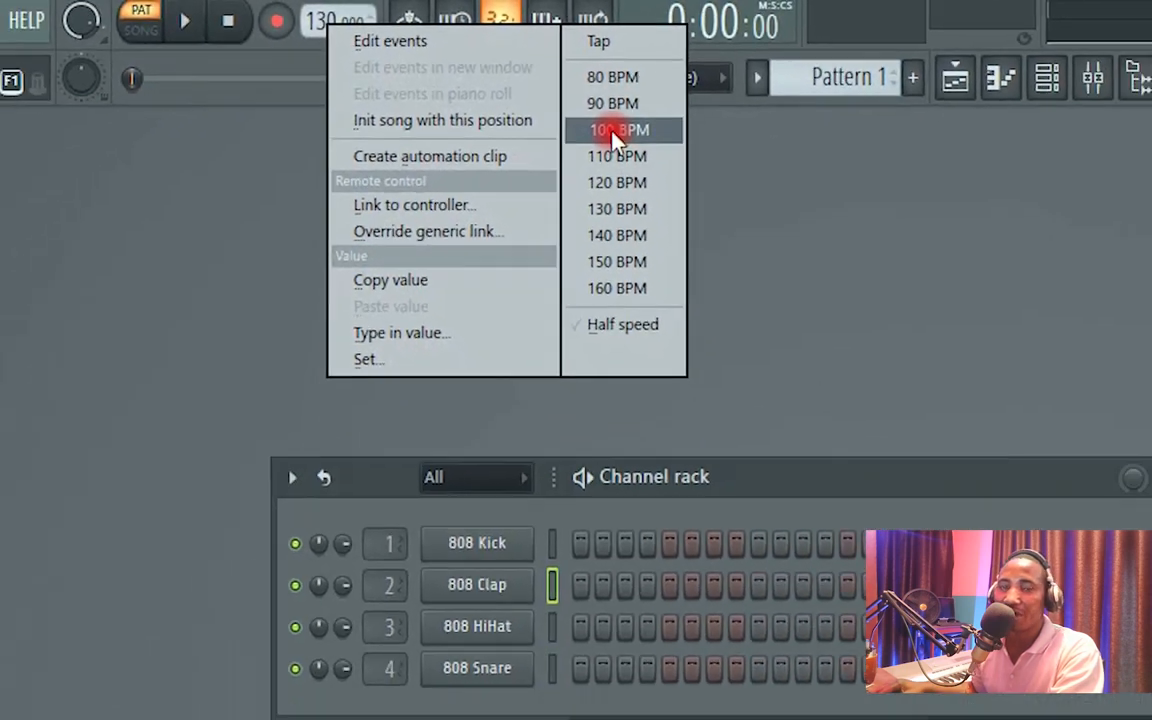
left_click(915, 262)
left_click_drag(598, 300, 602, 190)
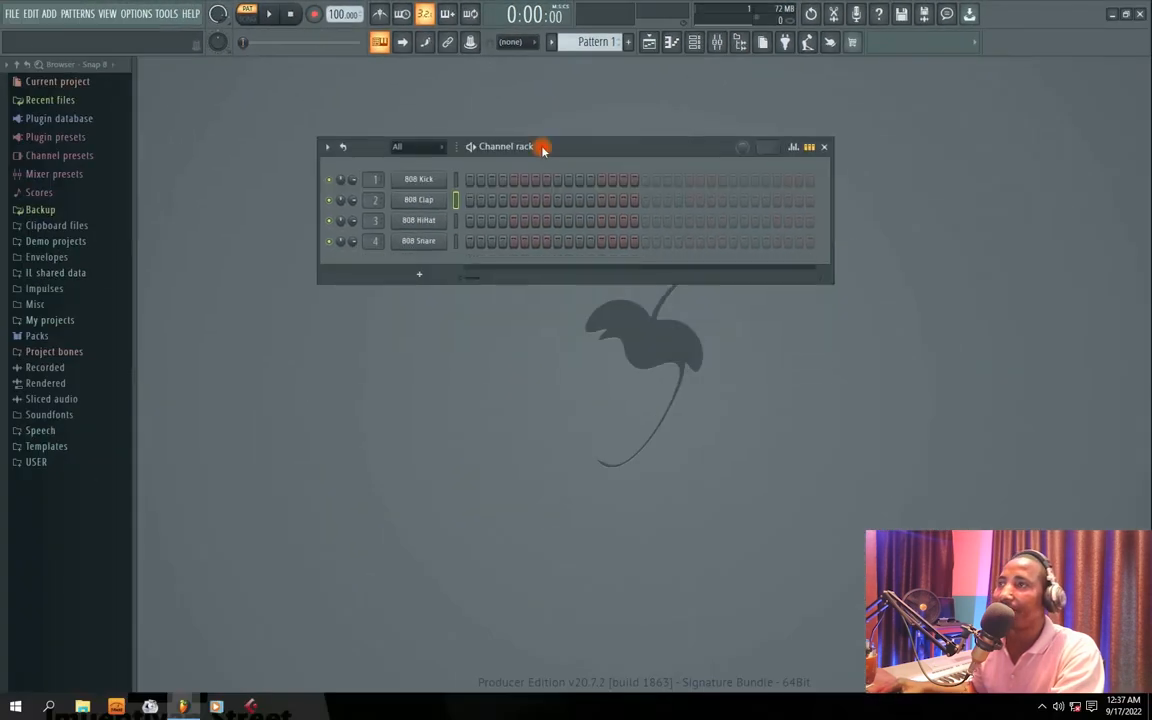
- Program the 808 Kick channel with hits on steps 1, 4 and 11, playing the pattern to check it
left_click_drag(507, 149, 507, 177)
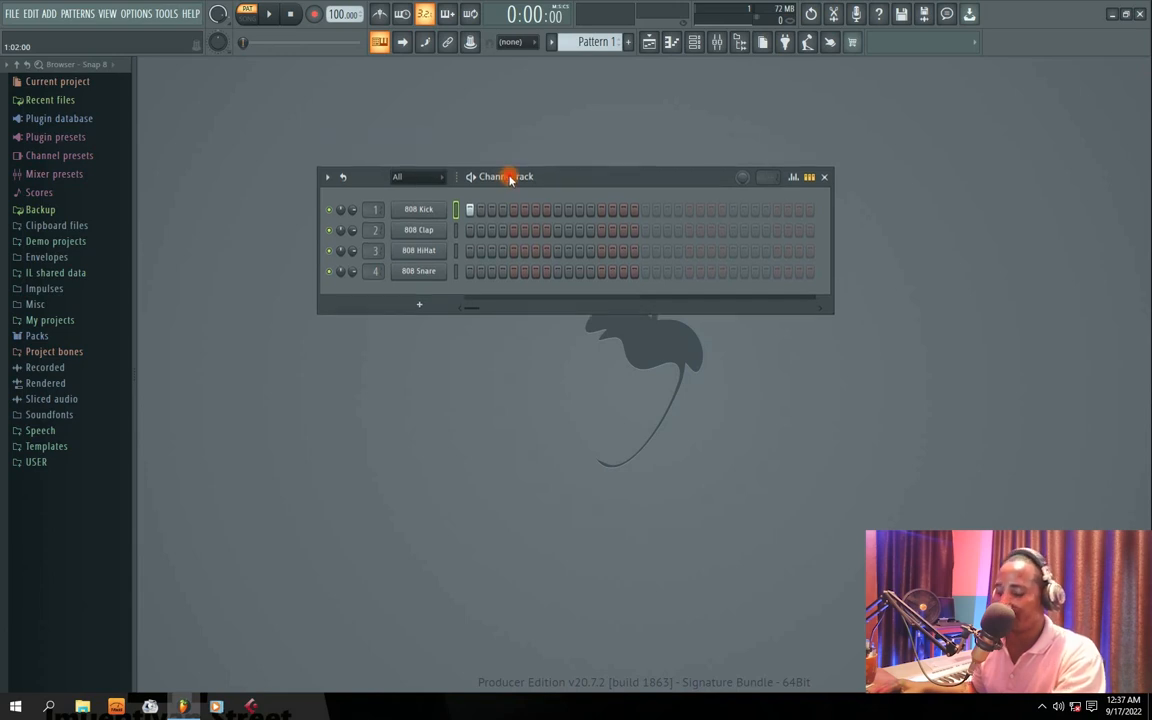
key("space")
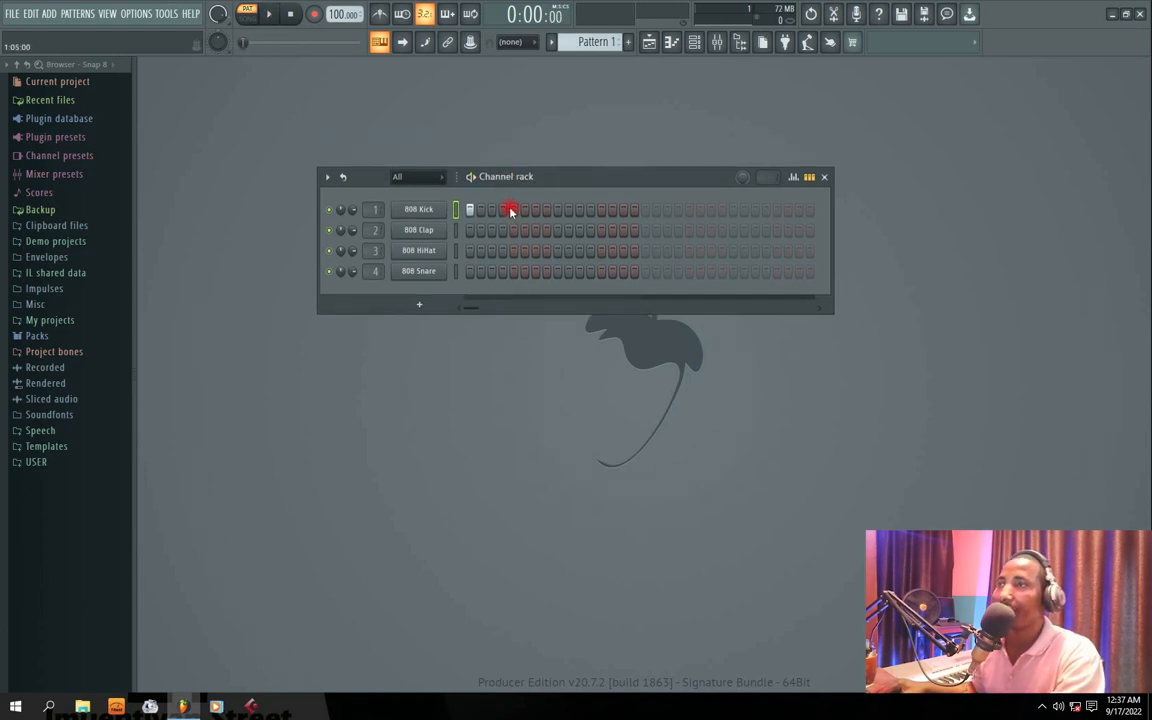
key("space")
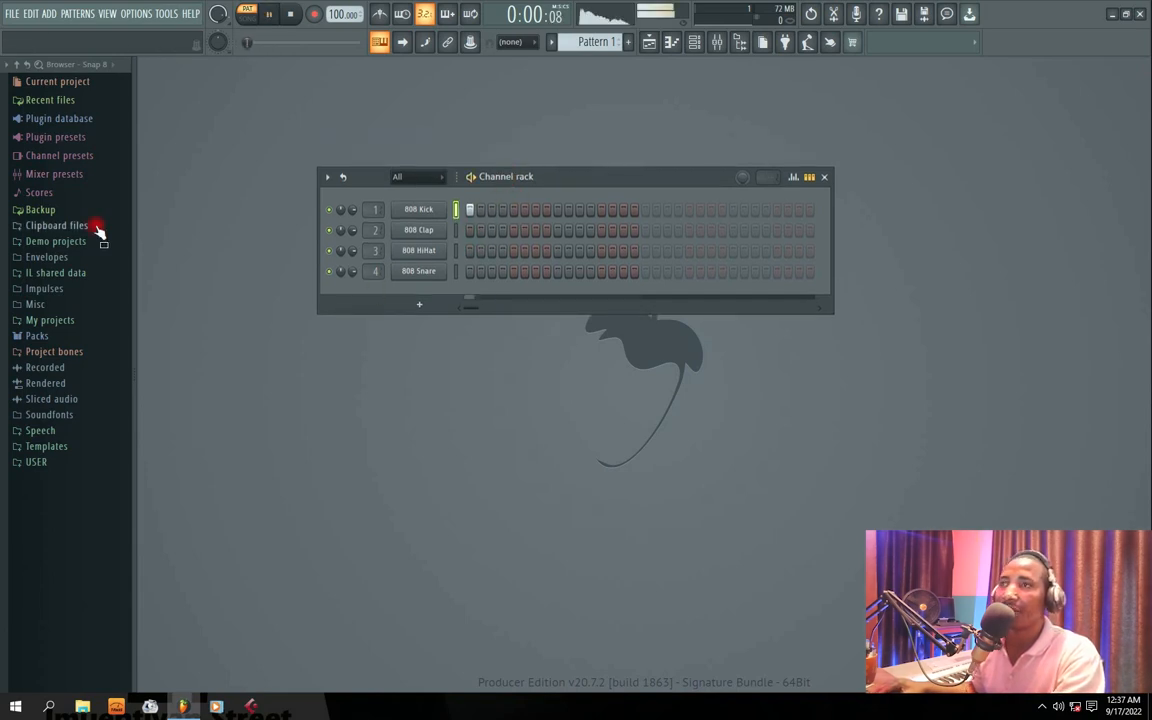
left_click(509, 211)
key("space")
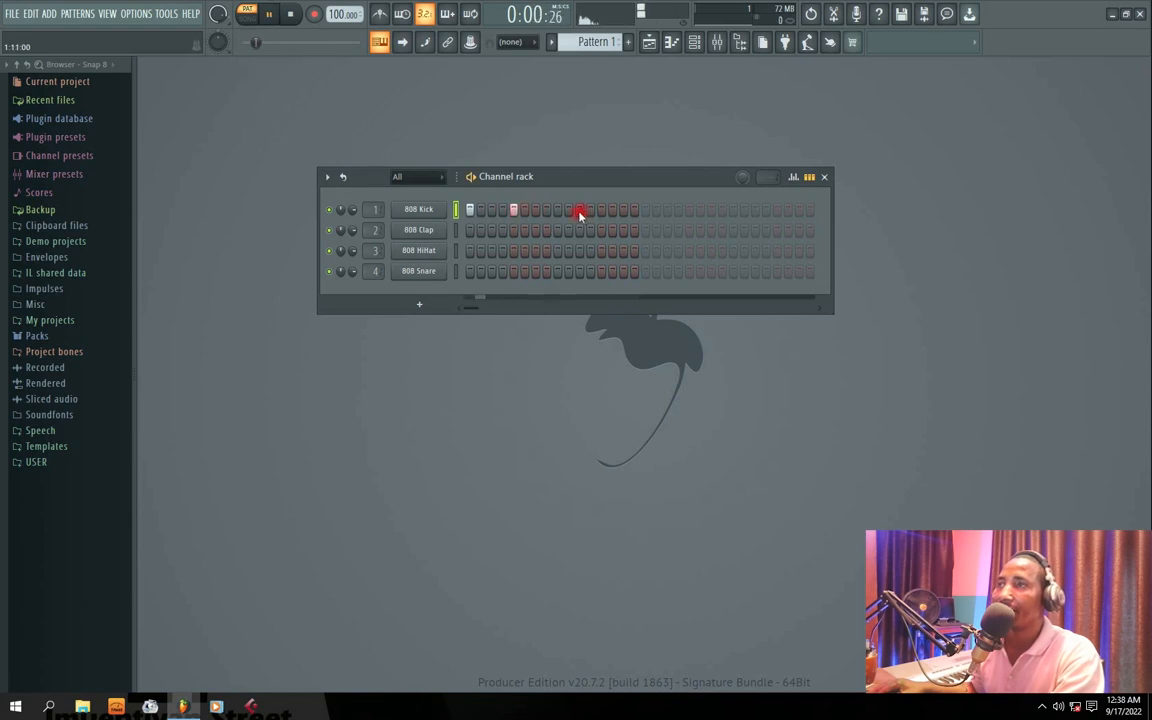
left_click(513, 211)
left_click(502, 211)
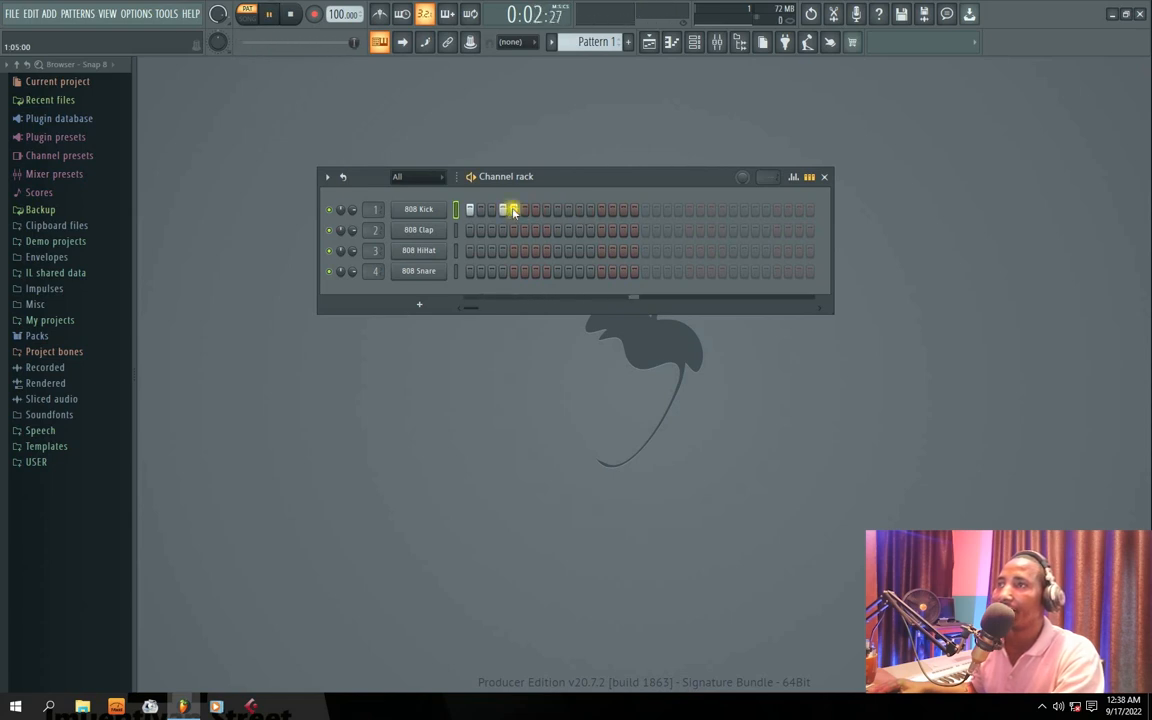
left_click(579, 212)
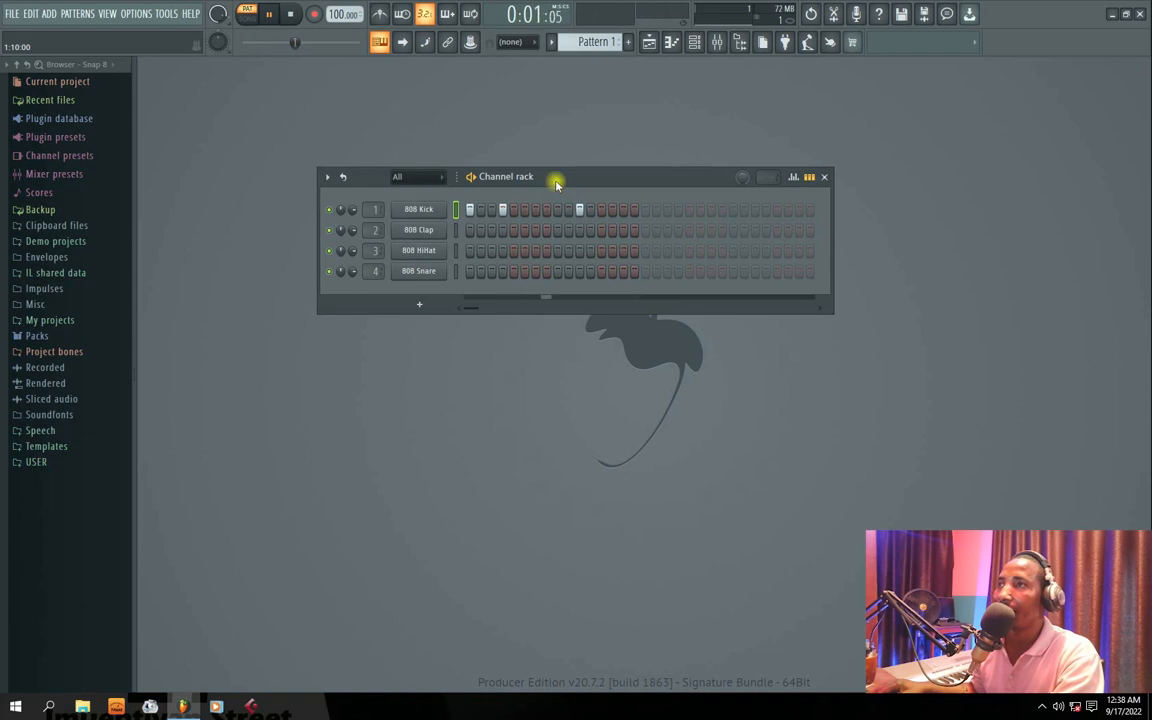
key("space")
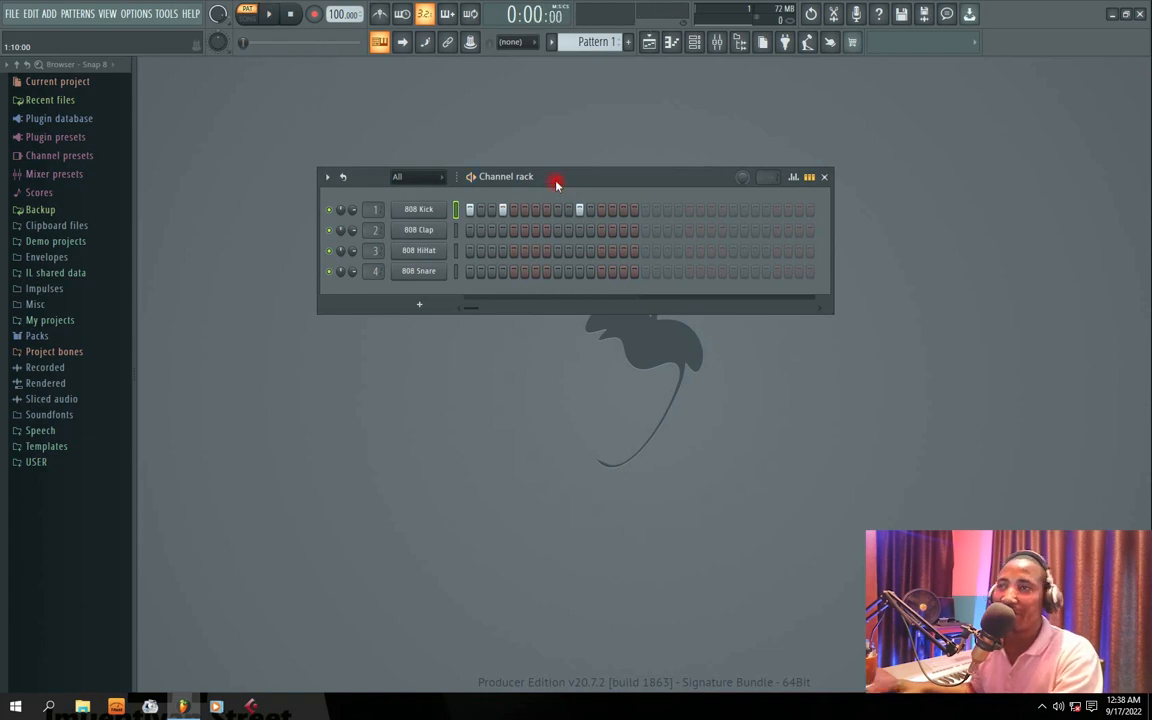
- In the sample browser, open the SNAREZ folder of JEB AFROSWING KEET, found in the USER folder's AFRO PACKS
left_click(40, 463)
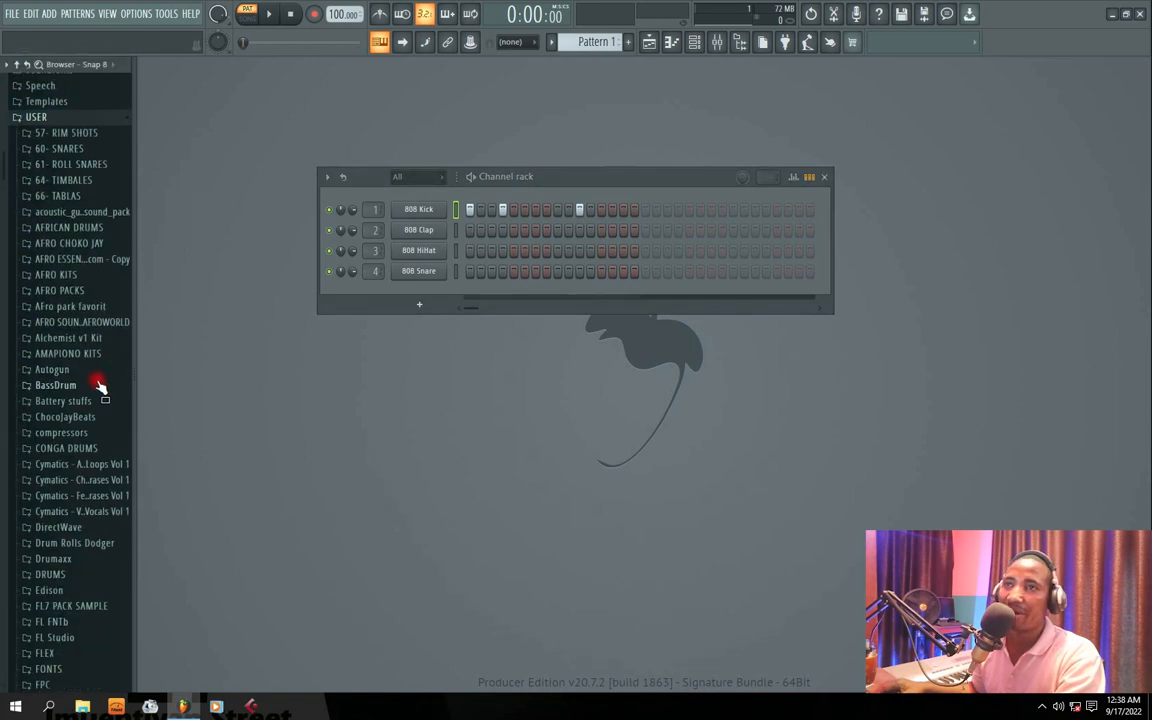
left_click(52, 244)
left_click(60, 259)
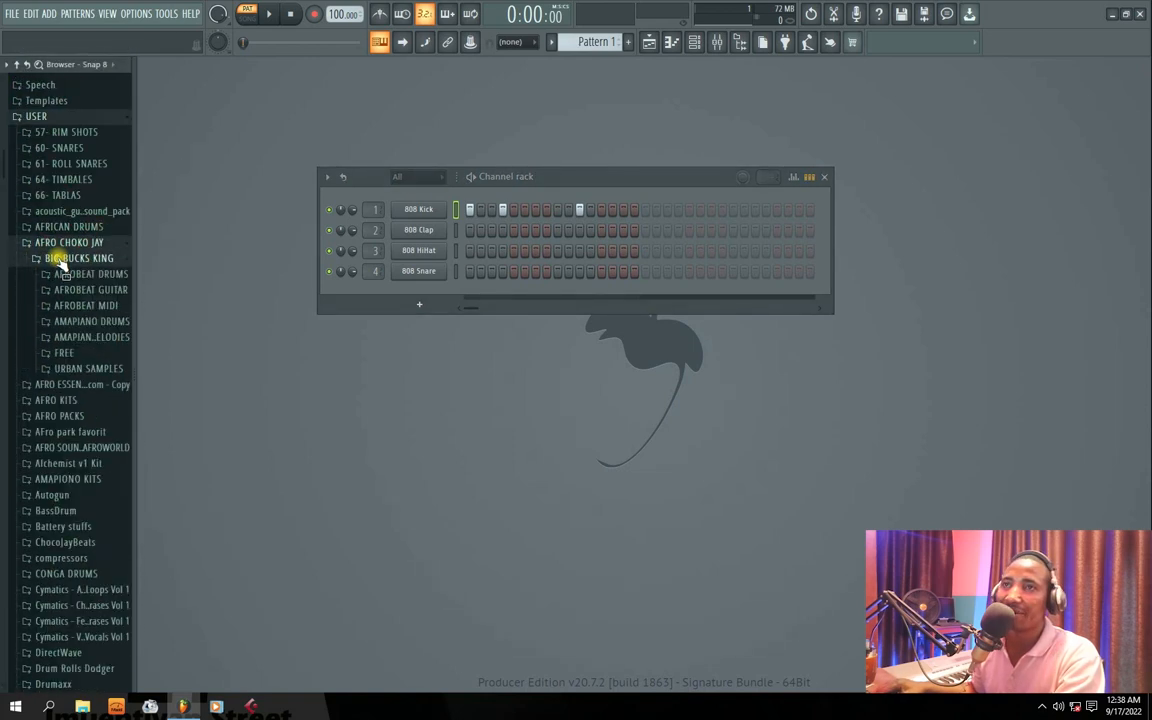
left_click_drag(132, 319, 137, 316)
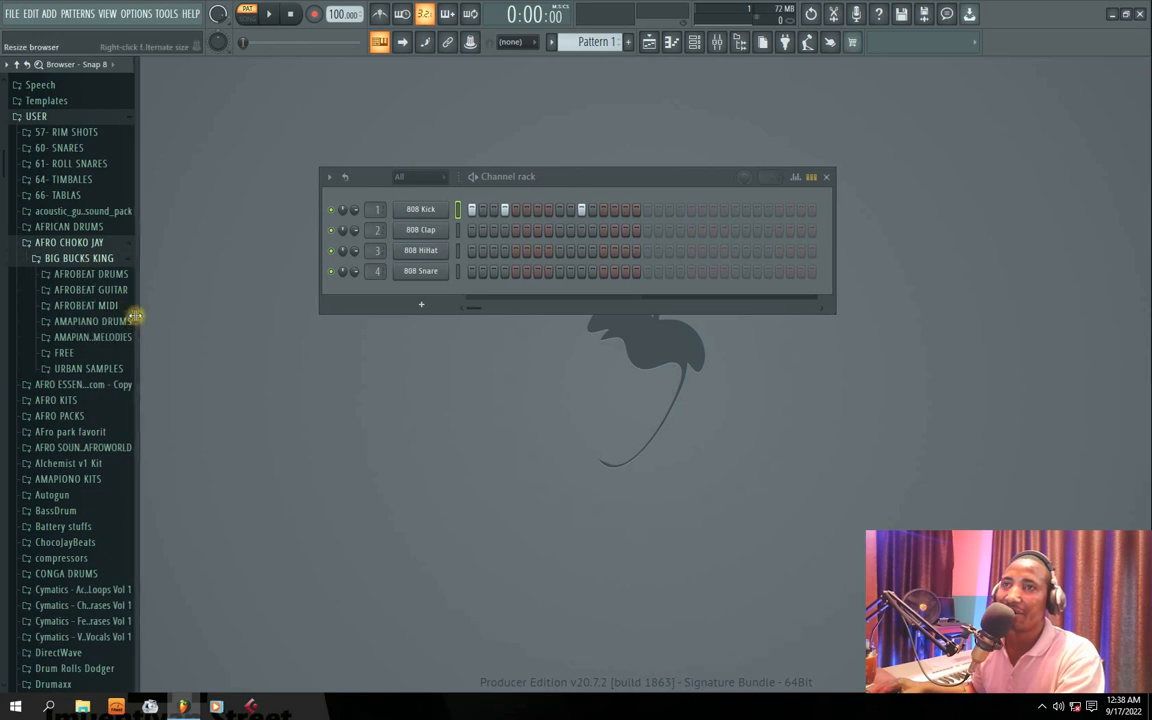
left_click(60, 258)
left_click(70, 305)
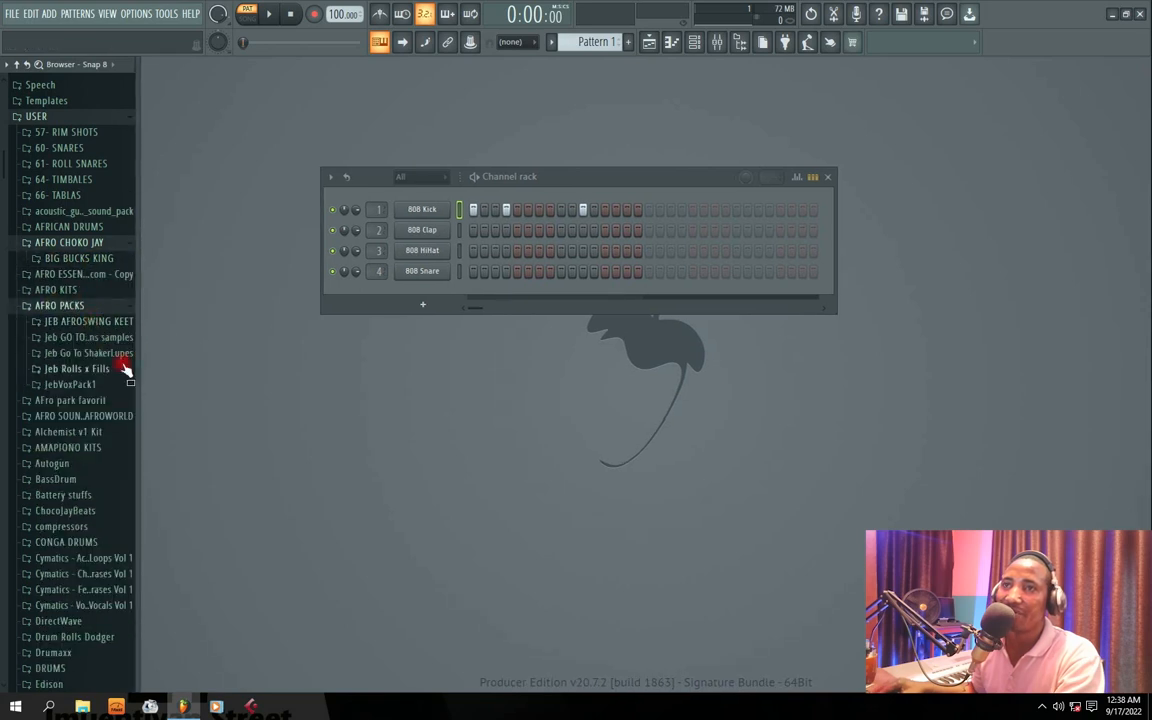
left_click(75, 323)
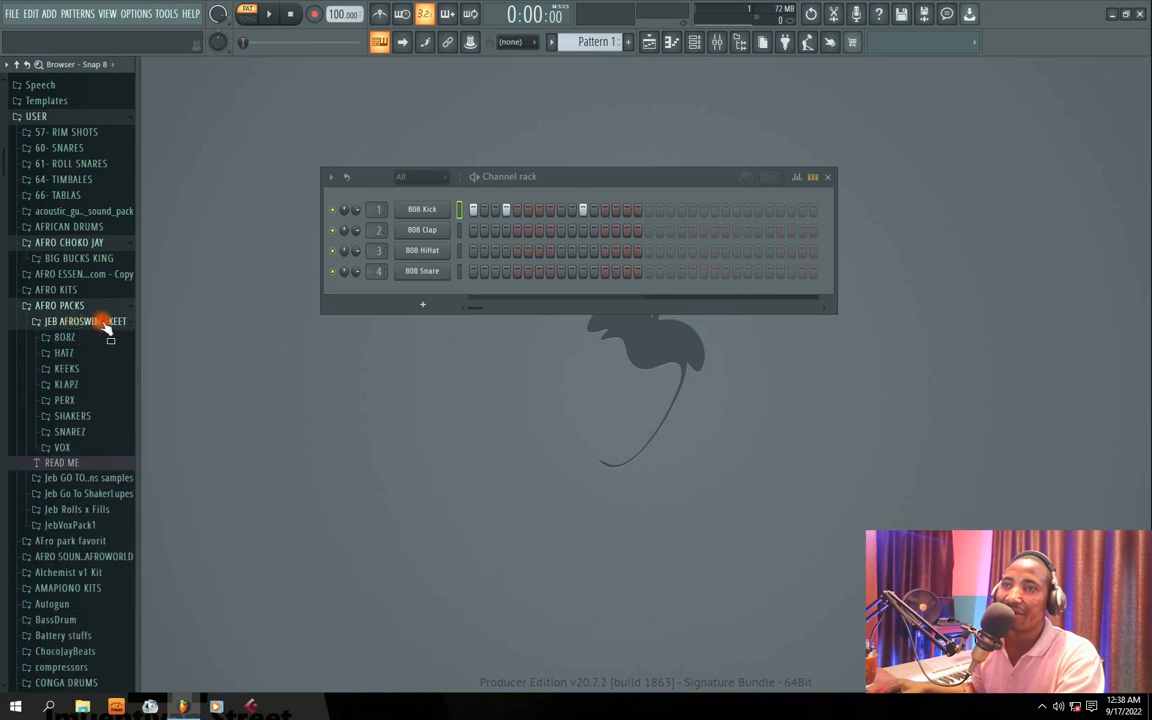
left_click(72, 433)
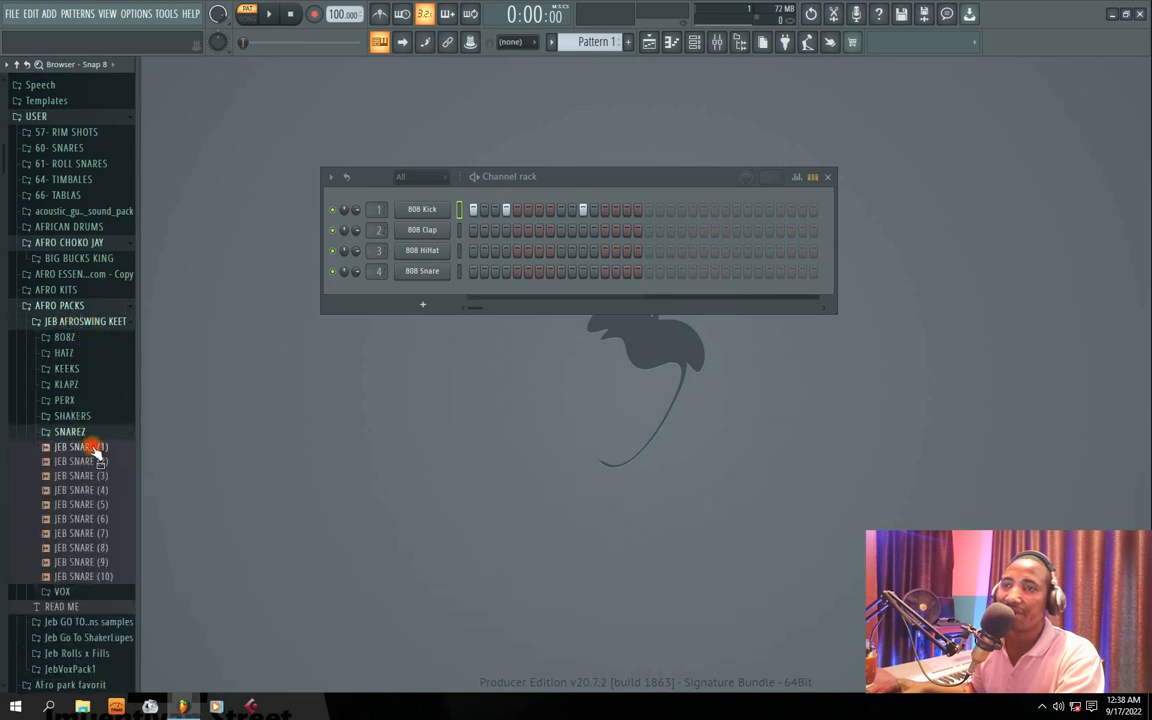
- Audition the Jeb snare samples and replace the 808 Clap channel's sound with JEB SNARE (4)
left_click(77, 475)
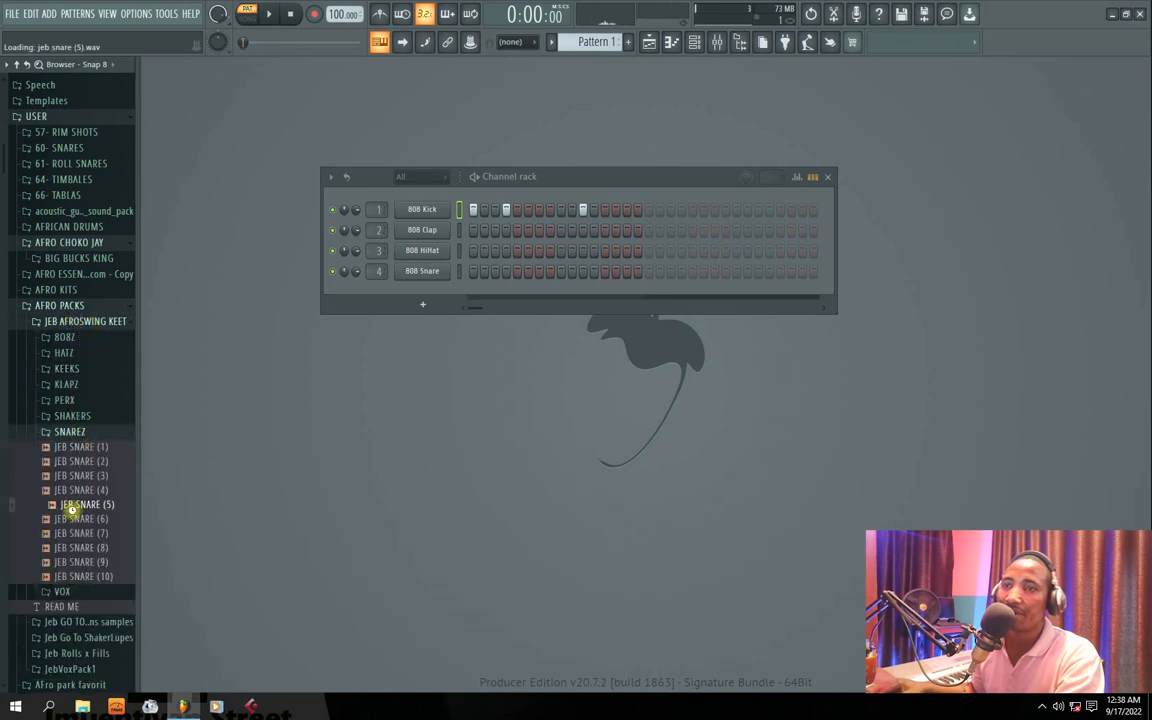
left_click(75, 490)
left_click_drag(75, 493, 422, 229)
- Place snare hits on steps 1, 4, 7, 10 and 13 of the JEB SNARE (4) channel during playback
left_click(473, 231)
key("space")
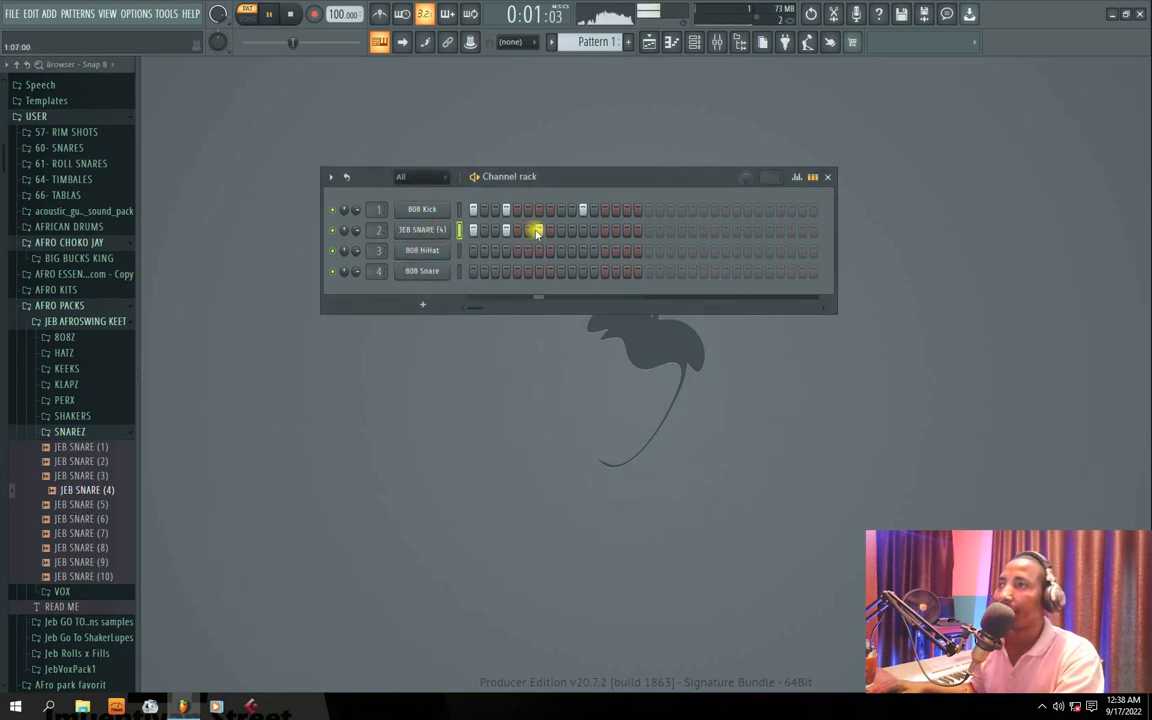
left_click(572, 231)
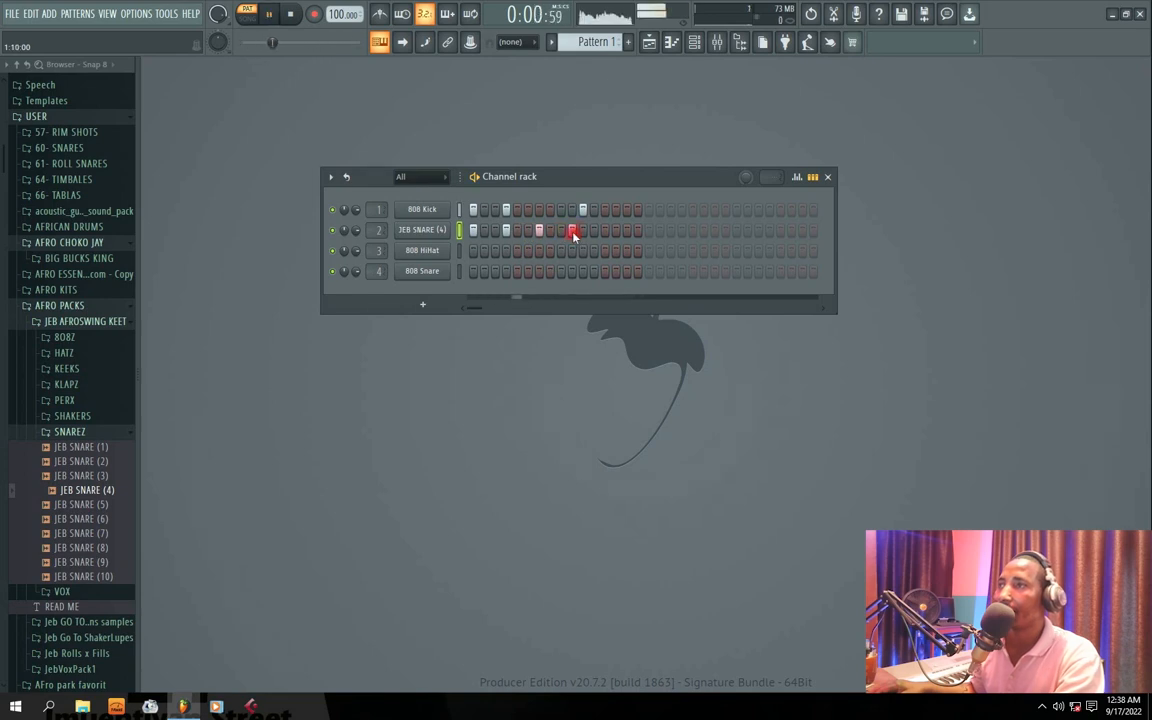
left_click(604, 231)
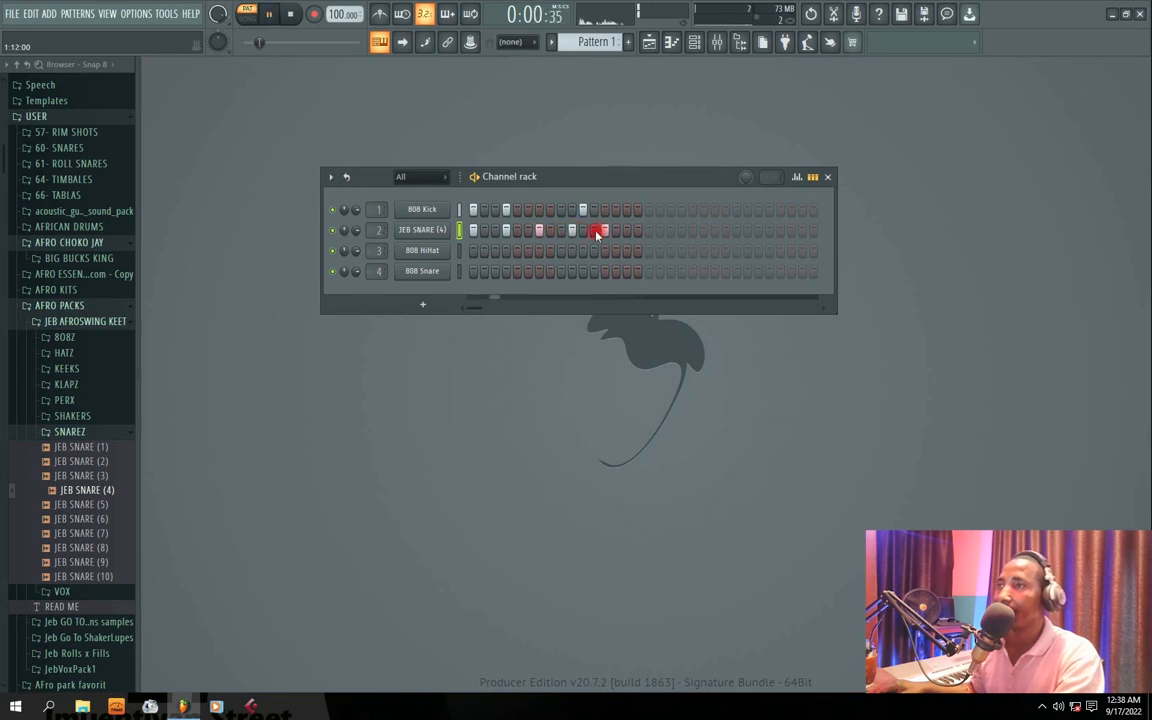
- Remove the kick hit on step 4 and move the snare's step 13 hit to step 12
left_click(507, 211)
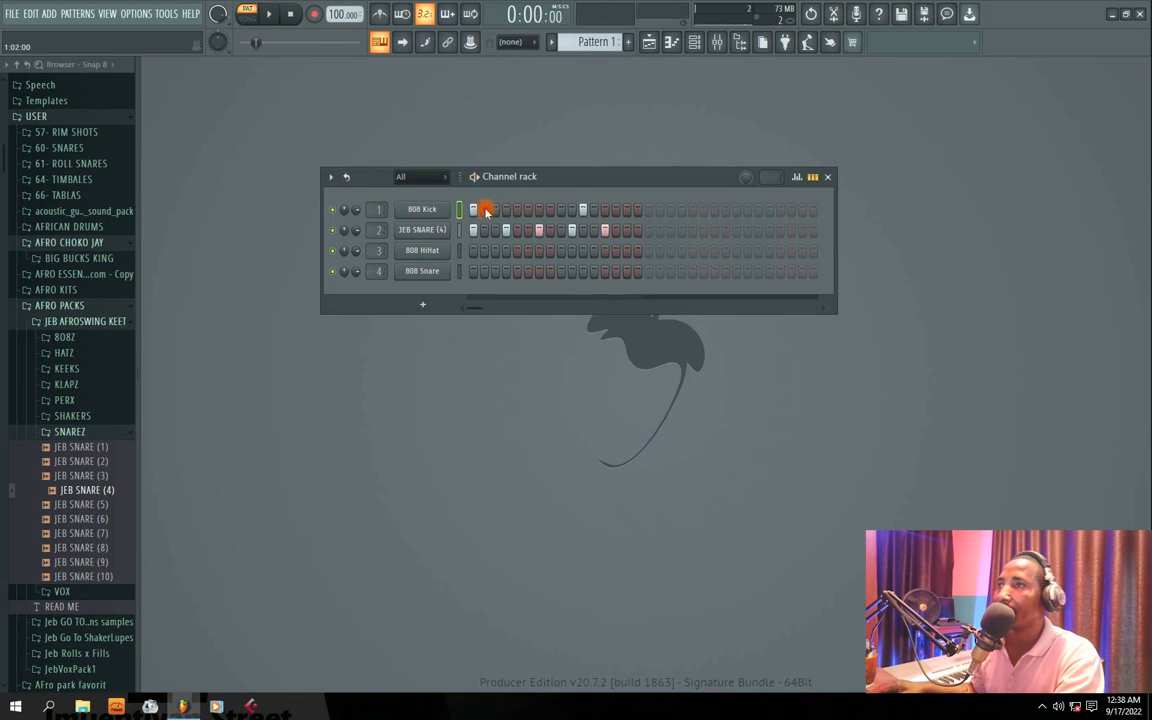
left_click(594, 231)
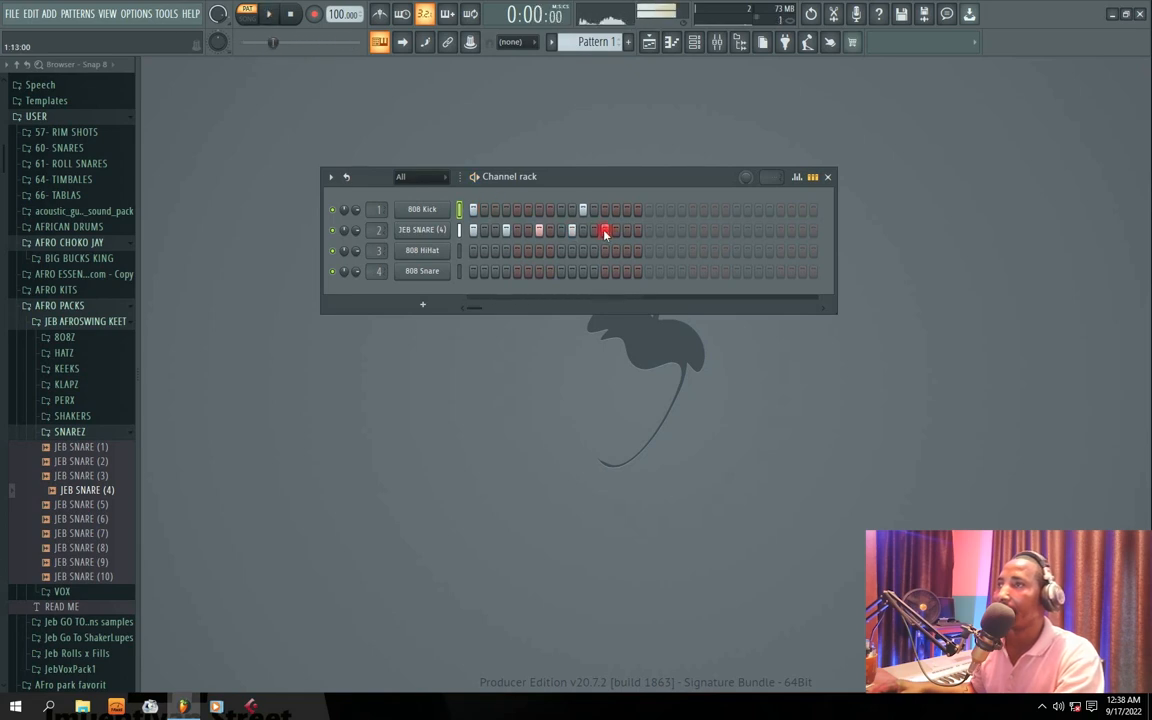
right_click(609, 231)
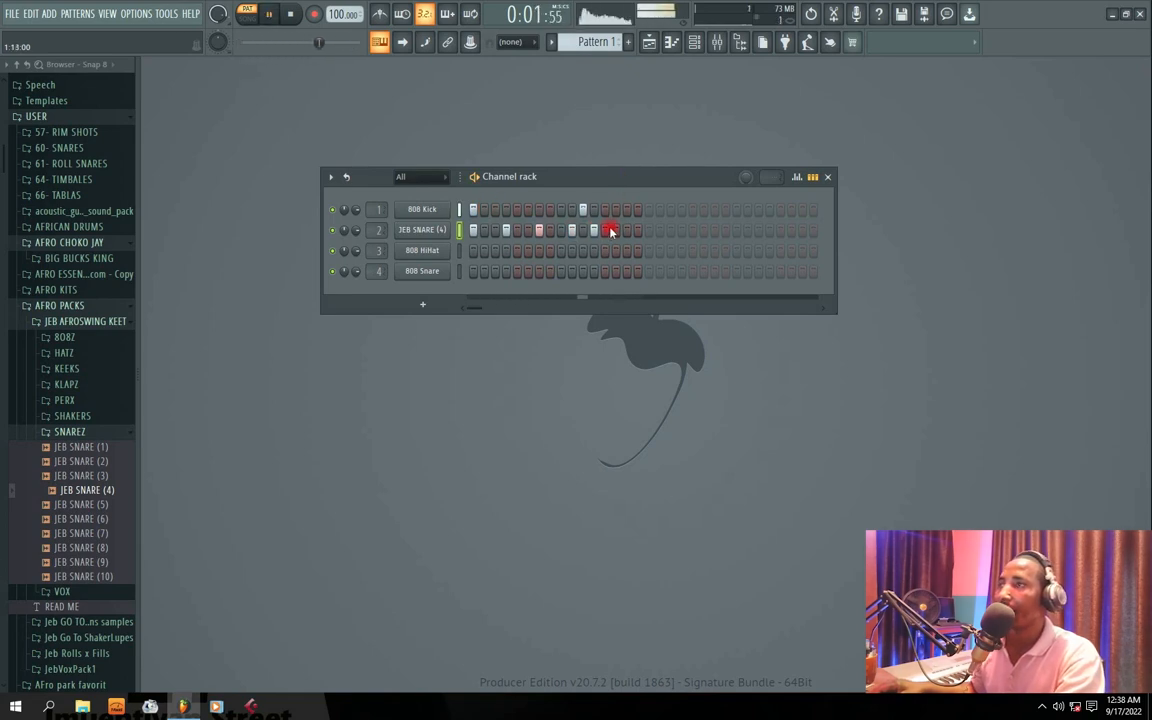
- Rearrange the snare's last two hits onto steps 11 and 13 while auditioning the pattern
key("space")
key("space")
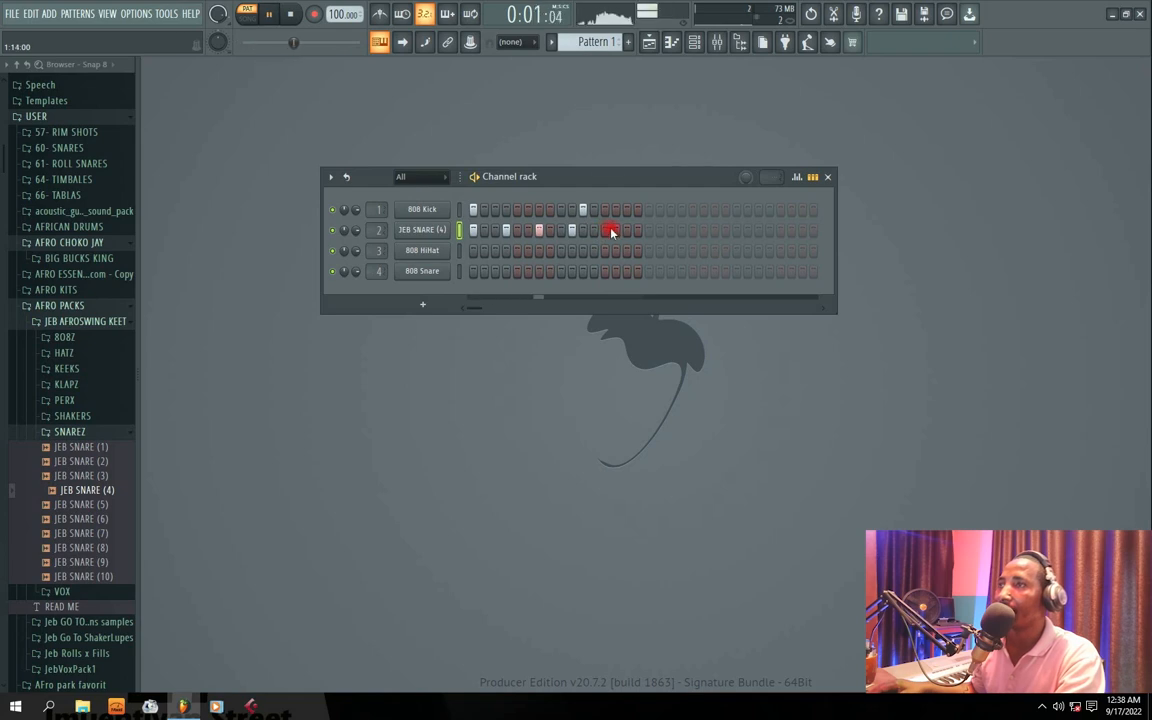
key("space")
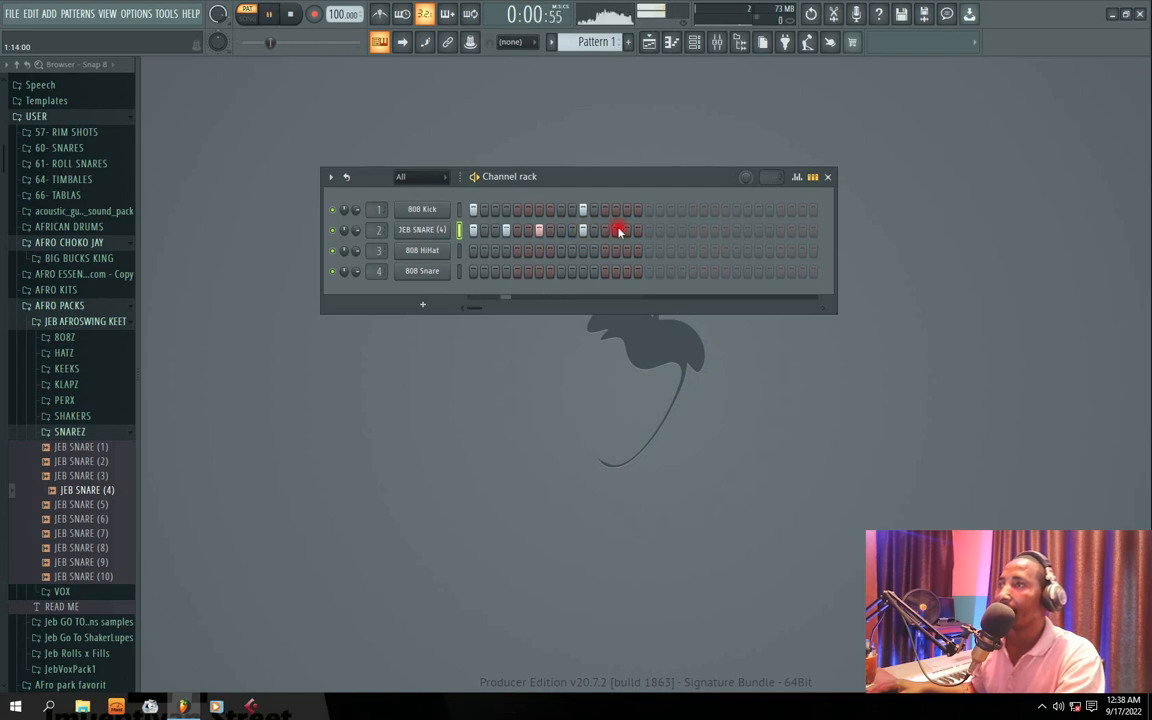
left_click(626, 231)
left_click(605, 232)
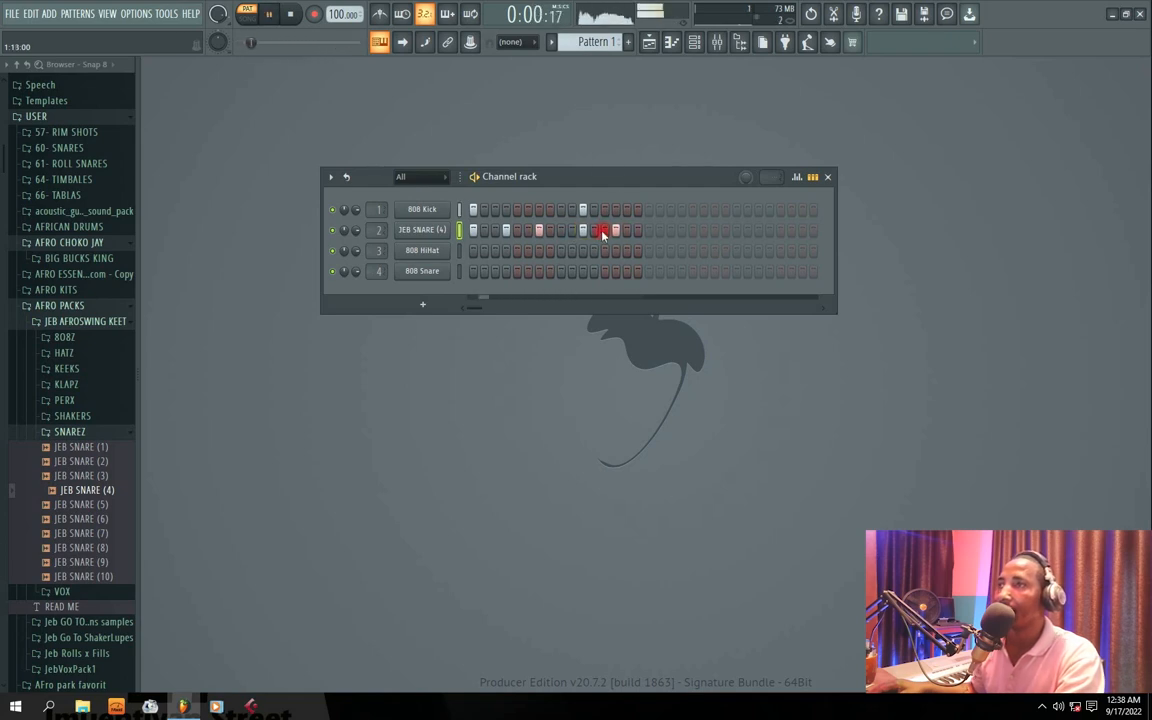
right_click(615, 232)
left_click(612, 211)
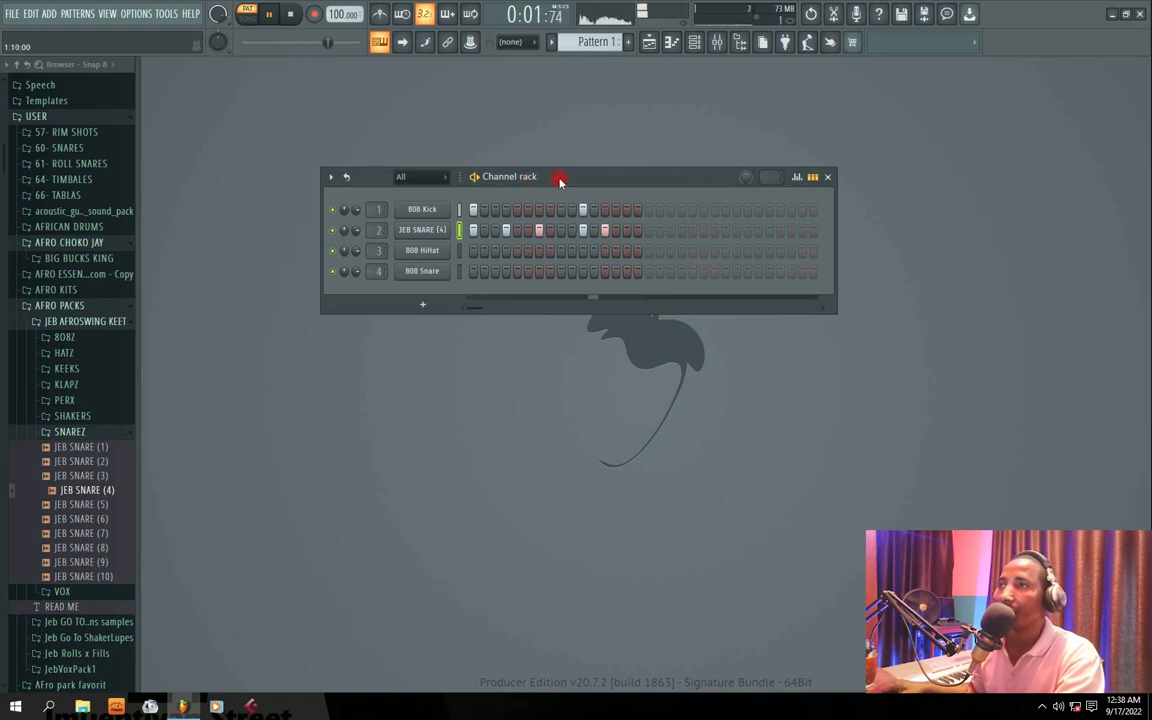
- Play back the kick and snare pattern to check the groove, repositioning the channel rack
left_click_drag(559, 183, 566, 172)
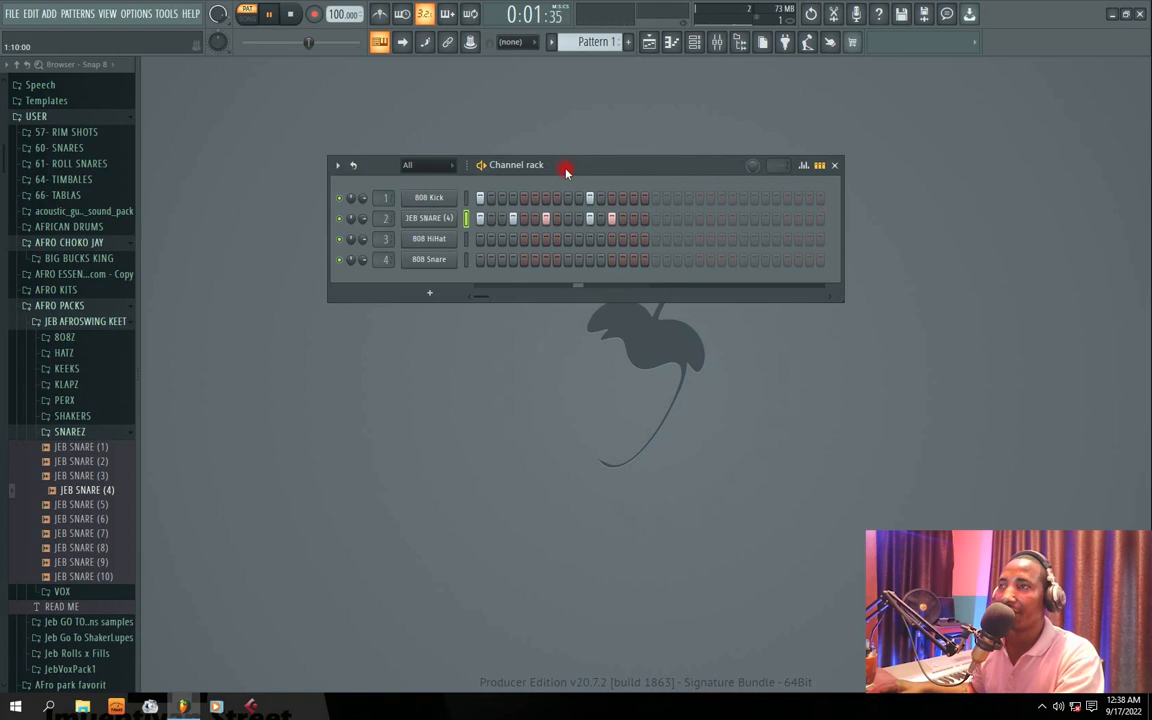
key("space")
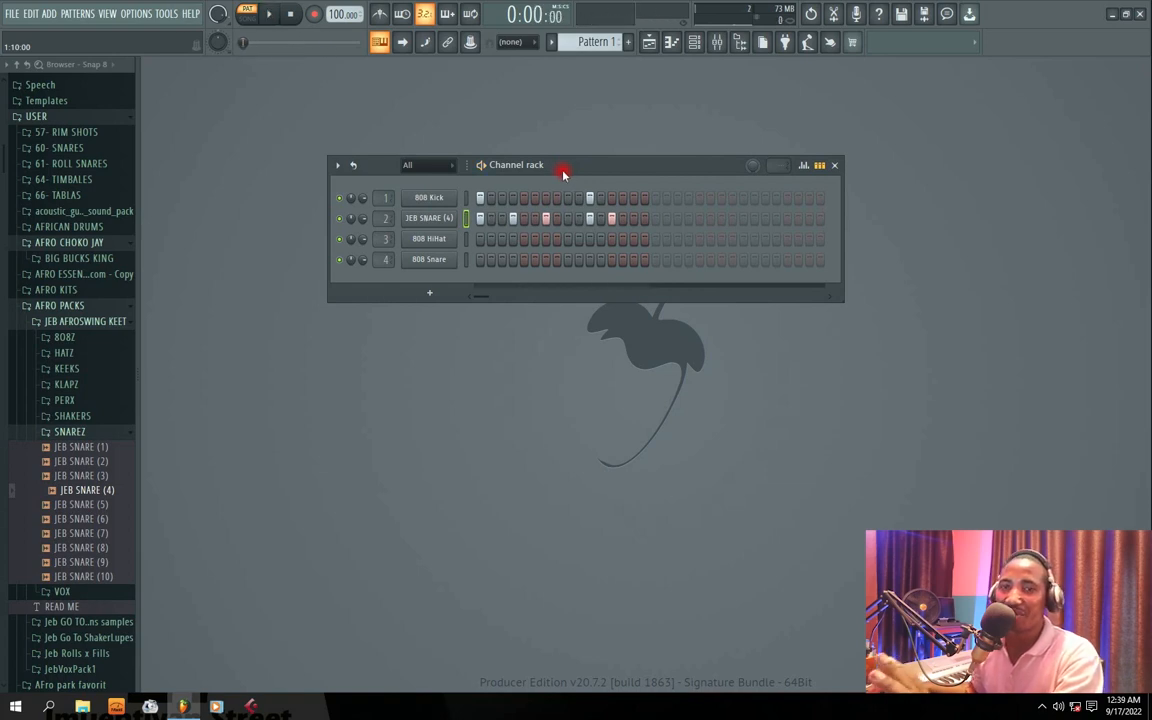
left_click_drag(555, 166, 552, 207)
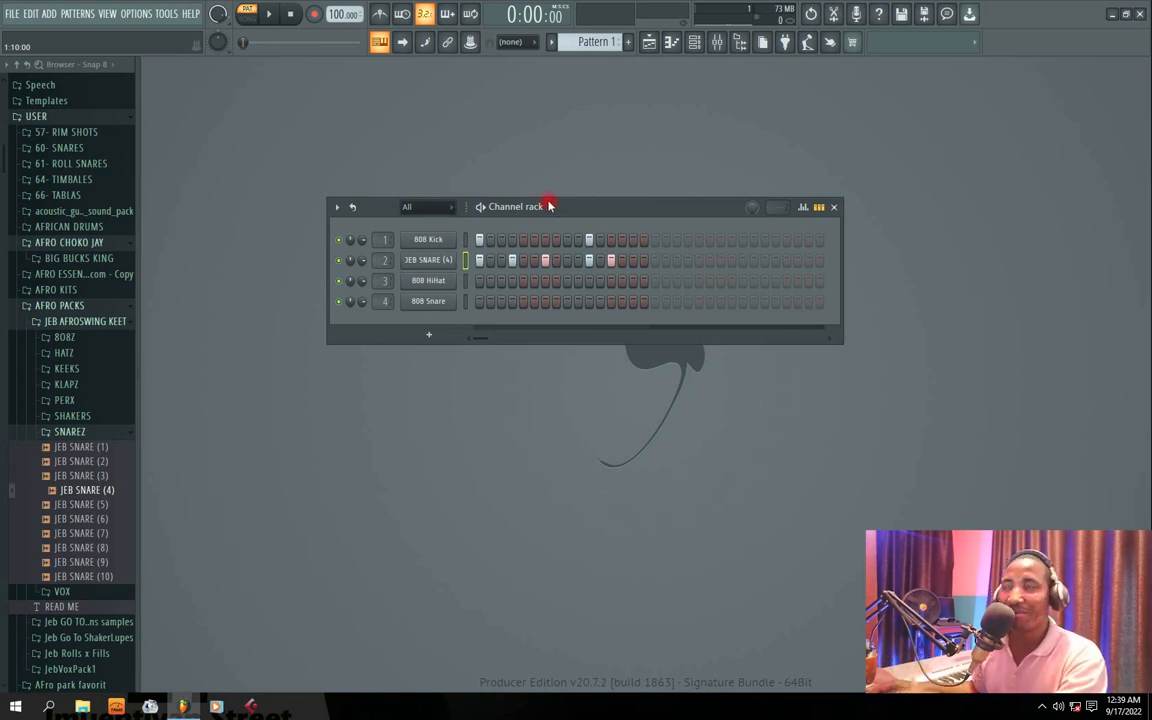
key("space")
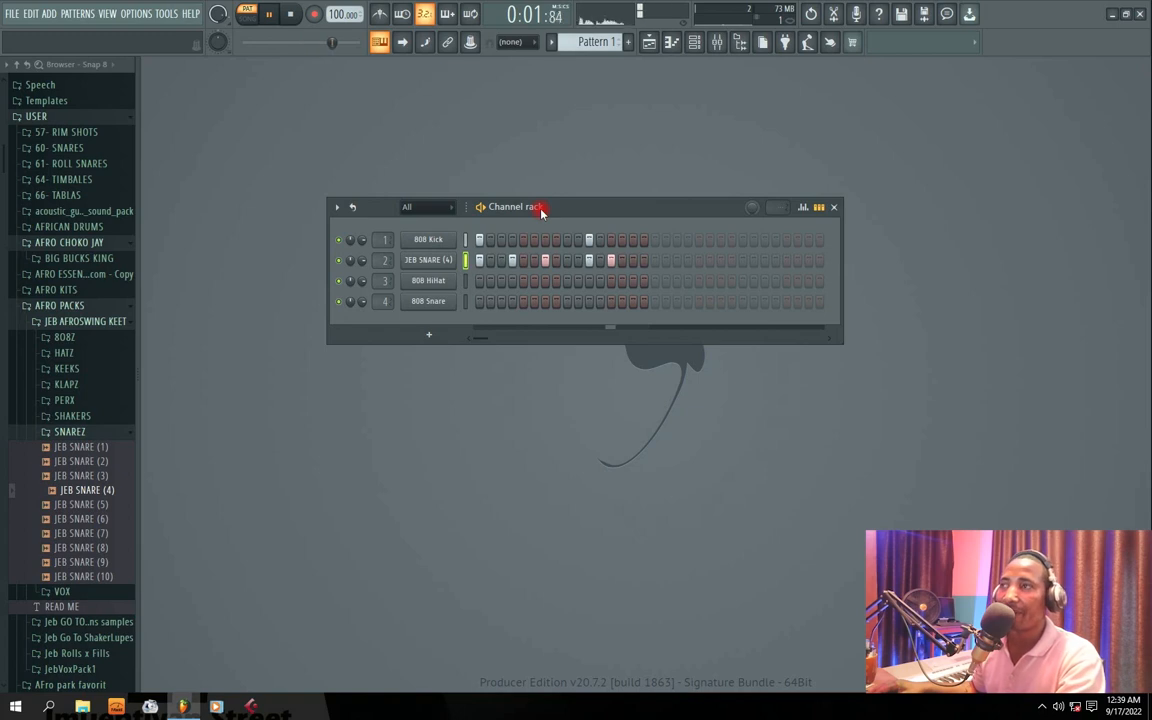
key("space")
left_click_drag(540, 209, 536, 202)
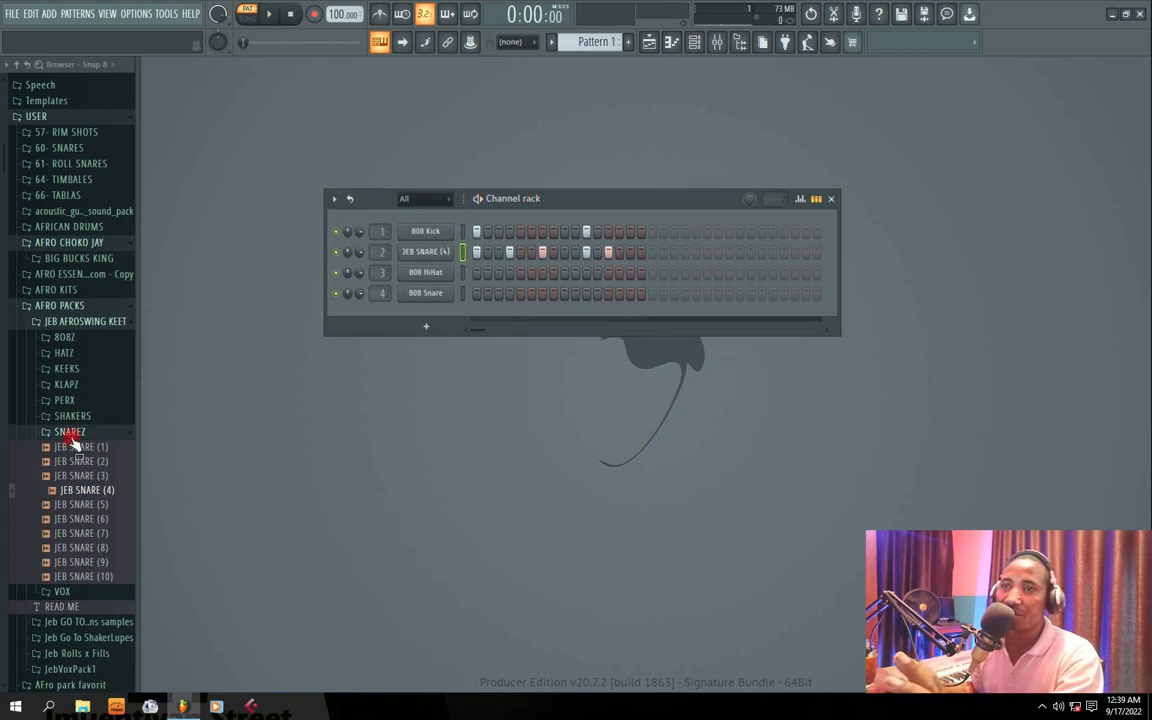
- Audition the percussion samples in the PERX folder of the JEB AFROSWING kit
left_click_drag(70, 433, 112, 410)
left_click(95, 400)
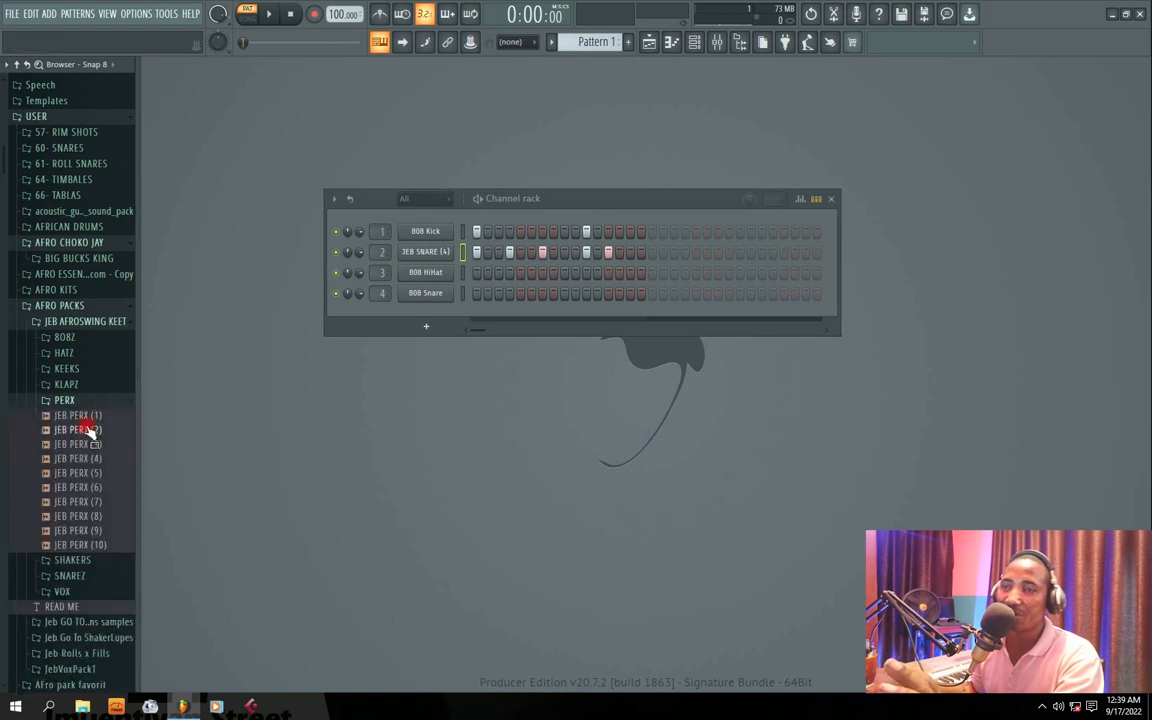
left_click(80, 444)
left_click(76, 458)
left_click(77, 472)
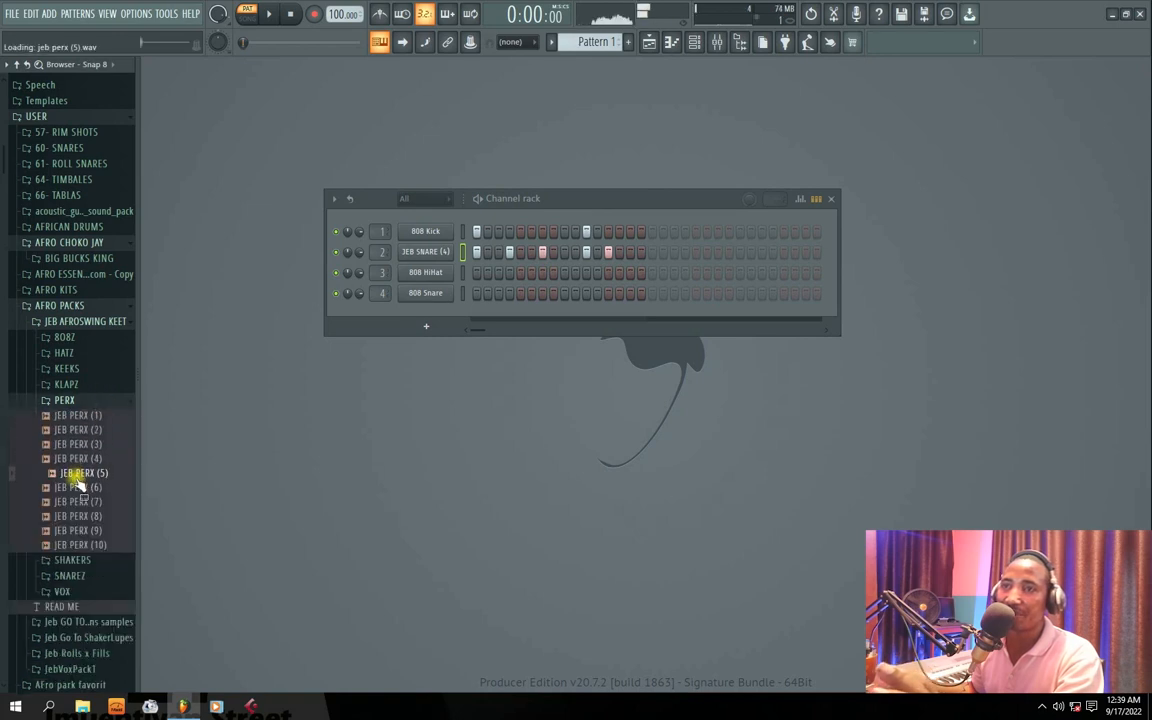
left_click(78, 488)
left_click(79, 502)
left_click(79, 517)
left_click(79, 530)
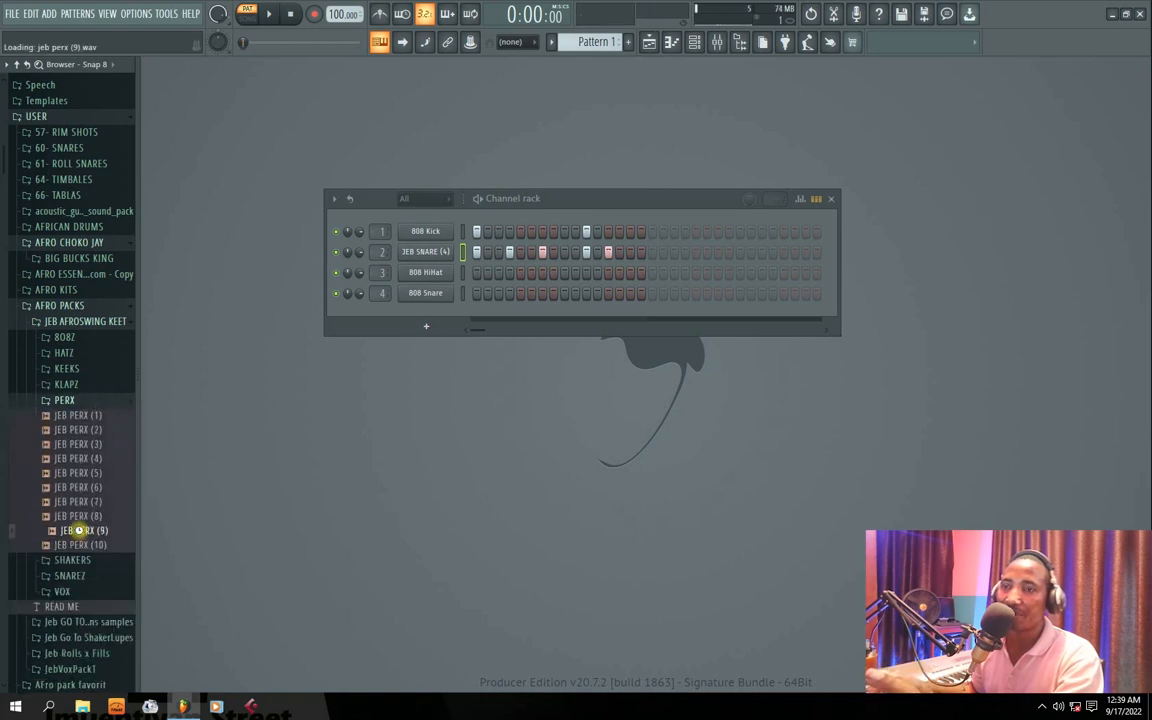
left_click(82, 517)
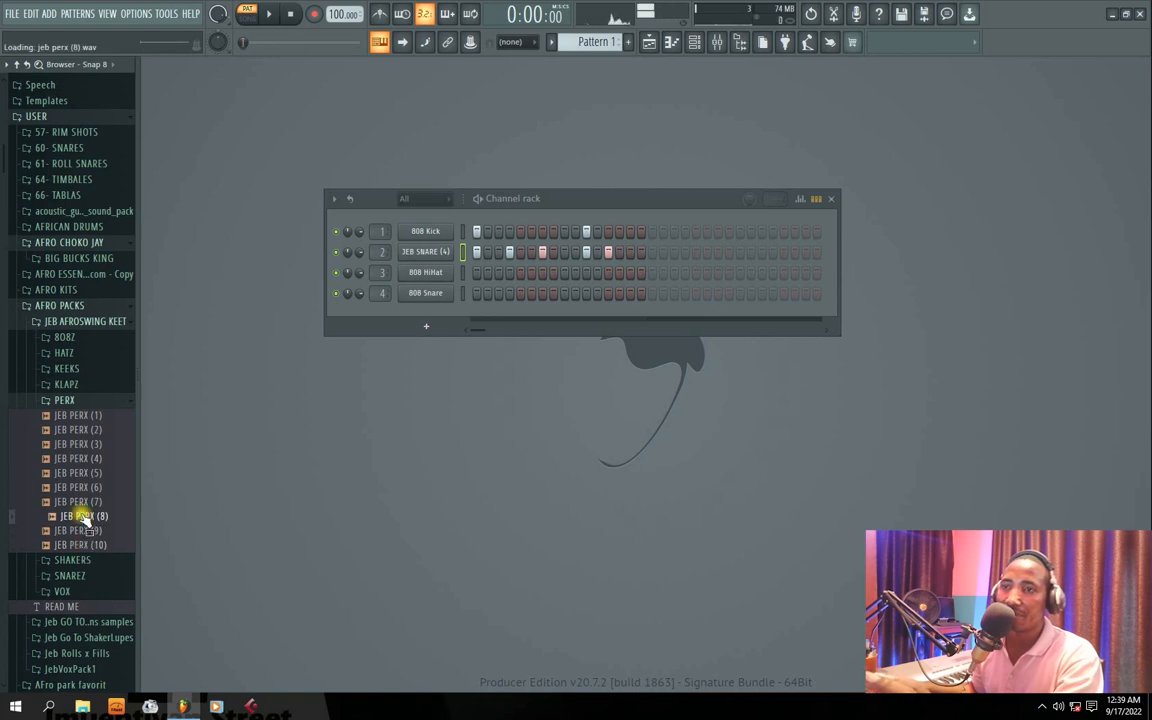
- Load JEB PERX (8) onto channel 3 in place of 808 HiHat and place hits on steps 11, 12 and 13 during playback
left_click_drag(83, 524, 420, 273)
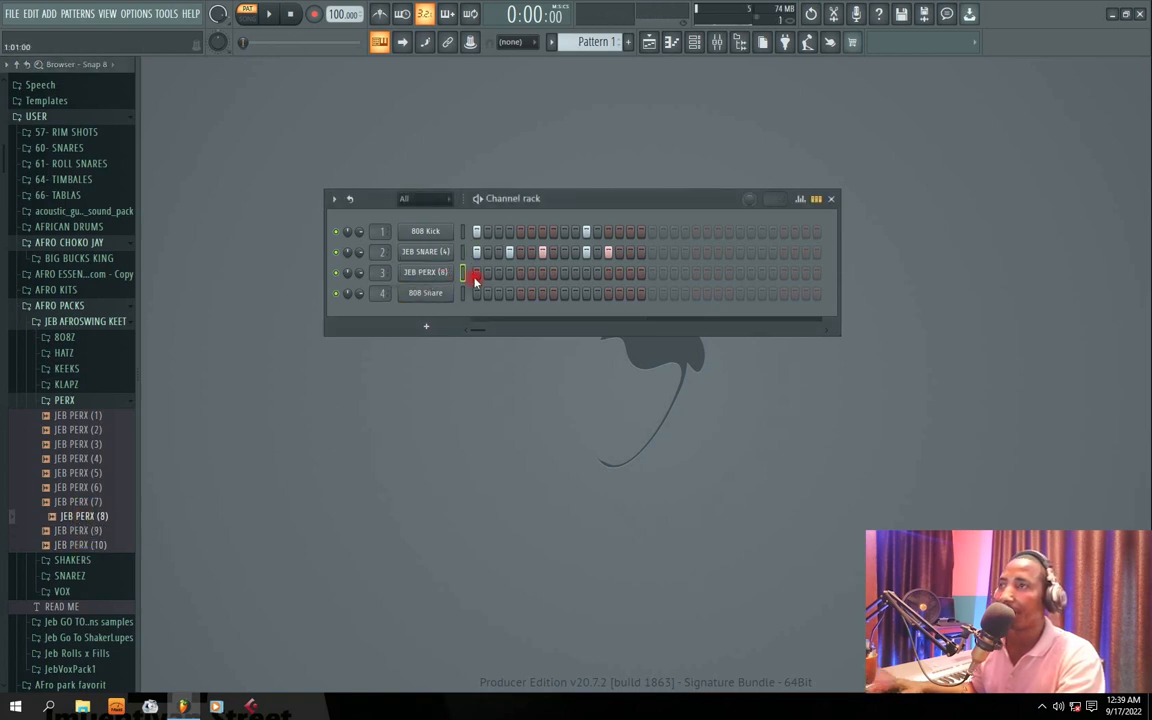
key("space")
left_click_drag(588, 274, 610, 274)
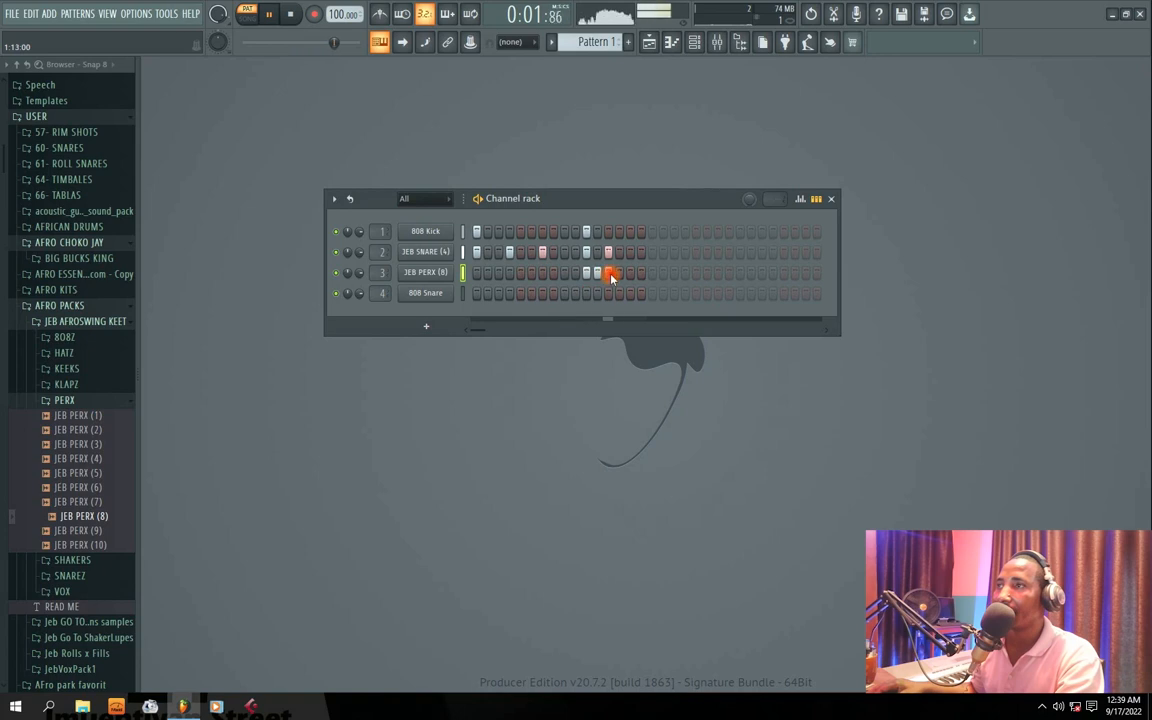
- Raise the Trim amount in the JEB PERX (8) channel's sample settings, close them and stop playback
left_click(405, 272)
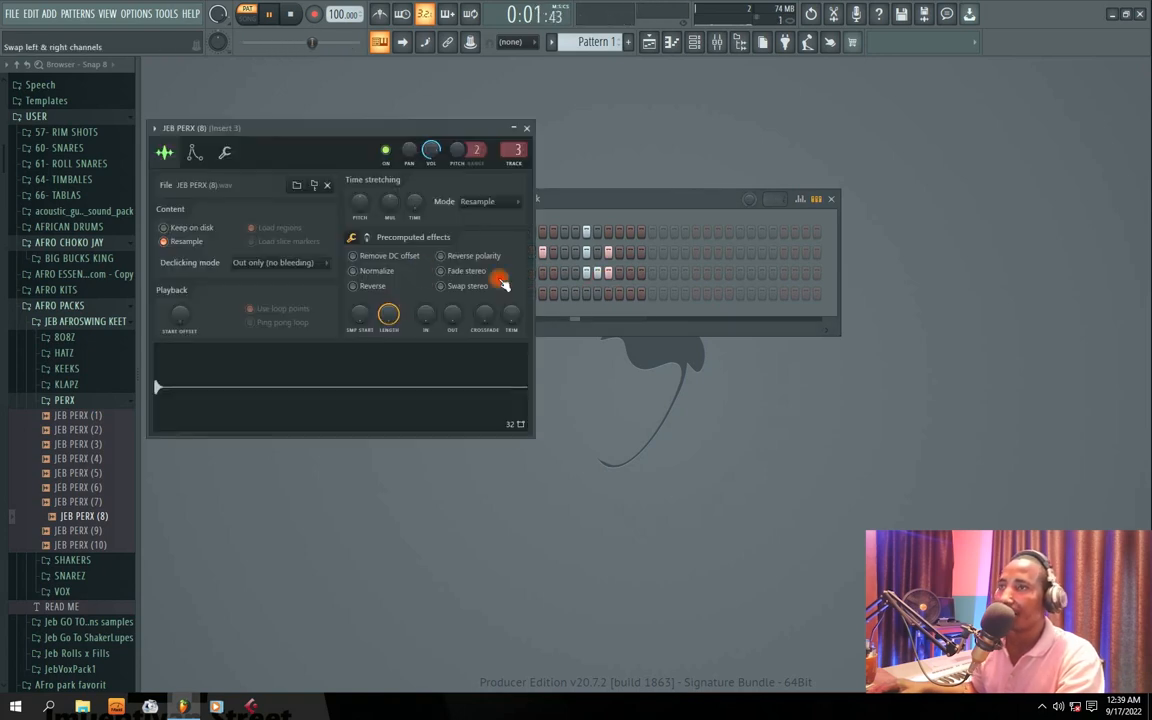
key("F6")
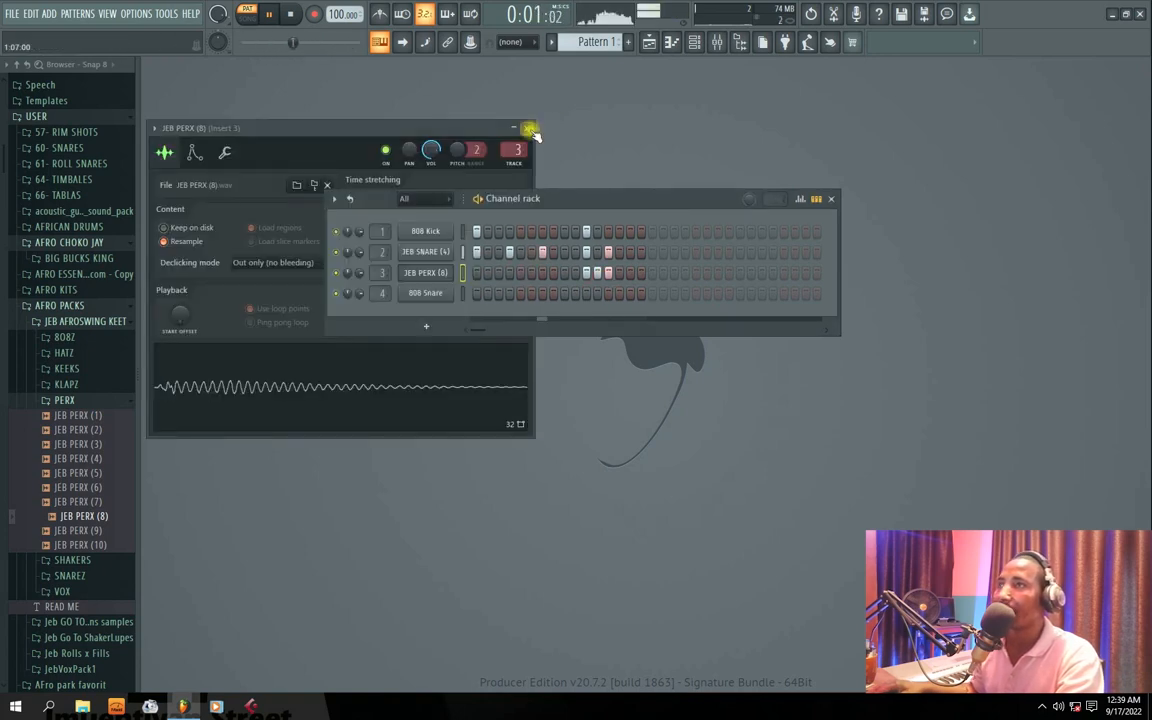
left_click(425, 274)
left_click(424, 274)
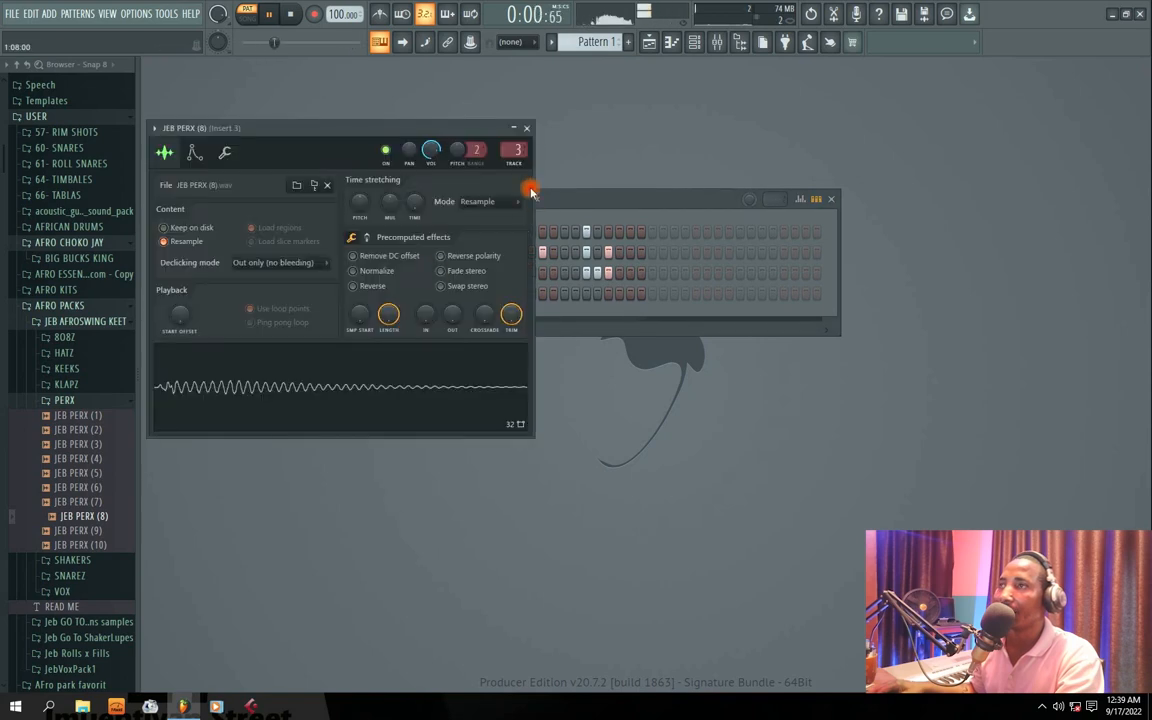
left_click(526, 129)
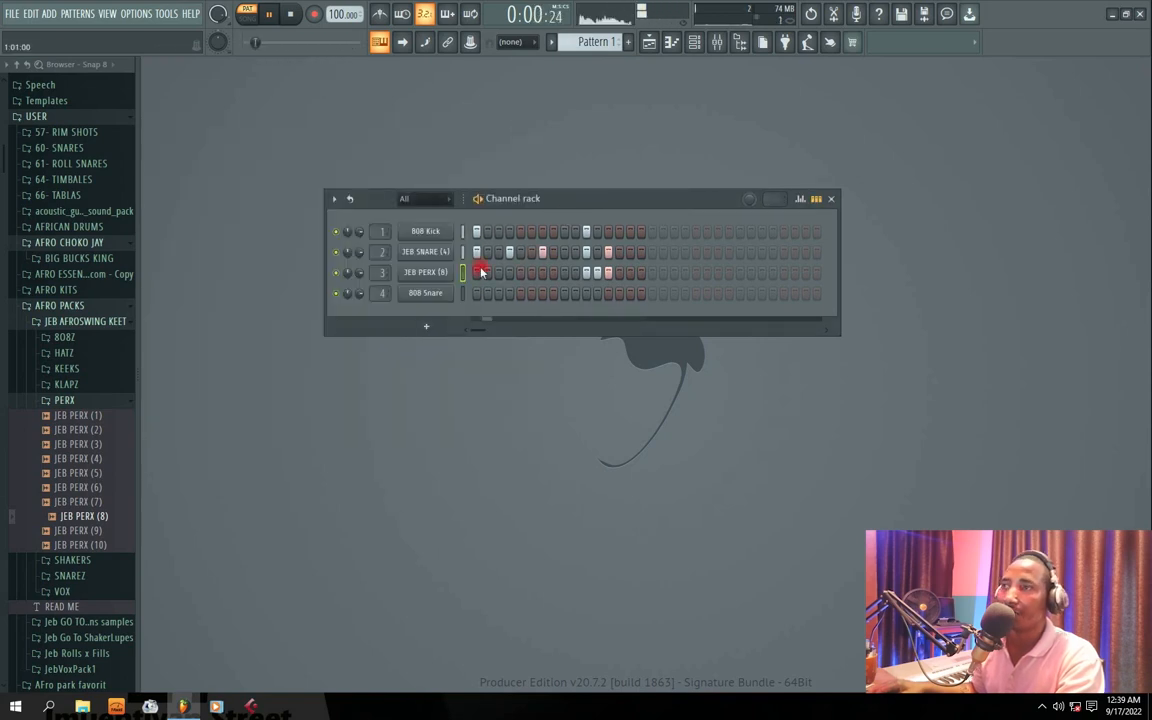
key("space")
- Load JEB PERX (9) onto channel 4 in place of 808 Snare and place a hit on step 9 while auditioning the pattern
left_click(82, 531)
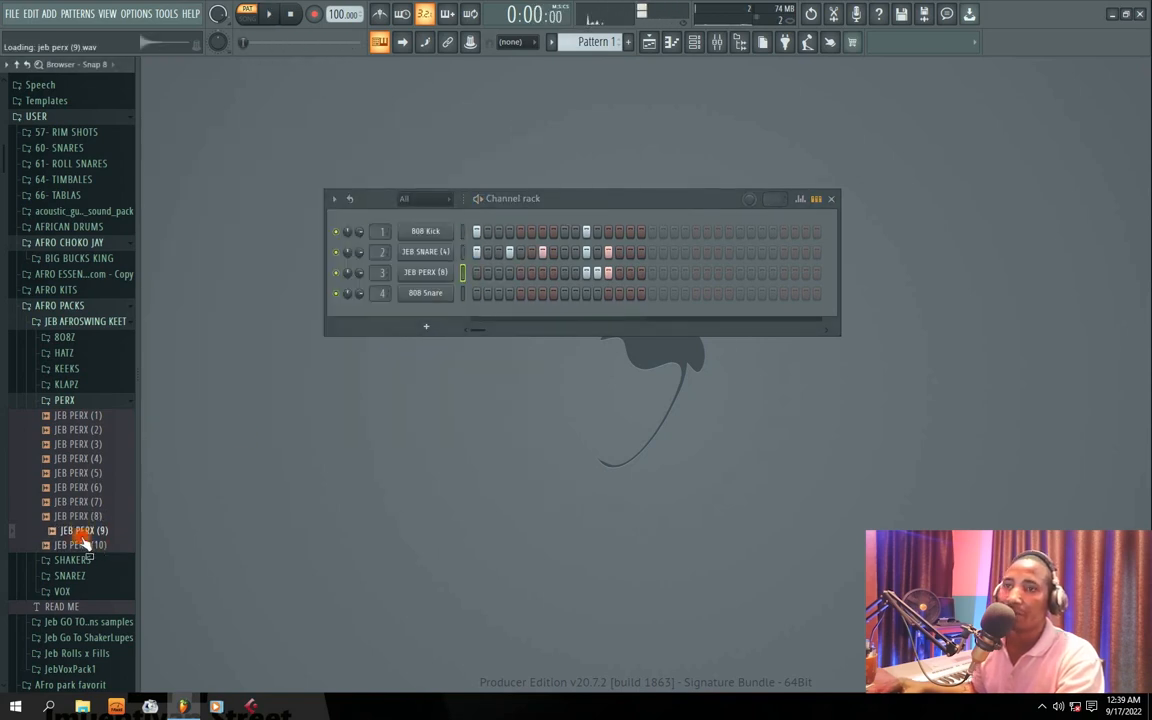
left_click_drag(82, 531, 437, 296)
key("space")
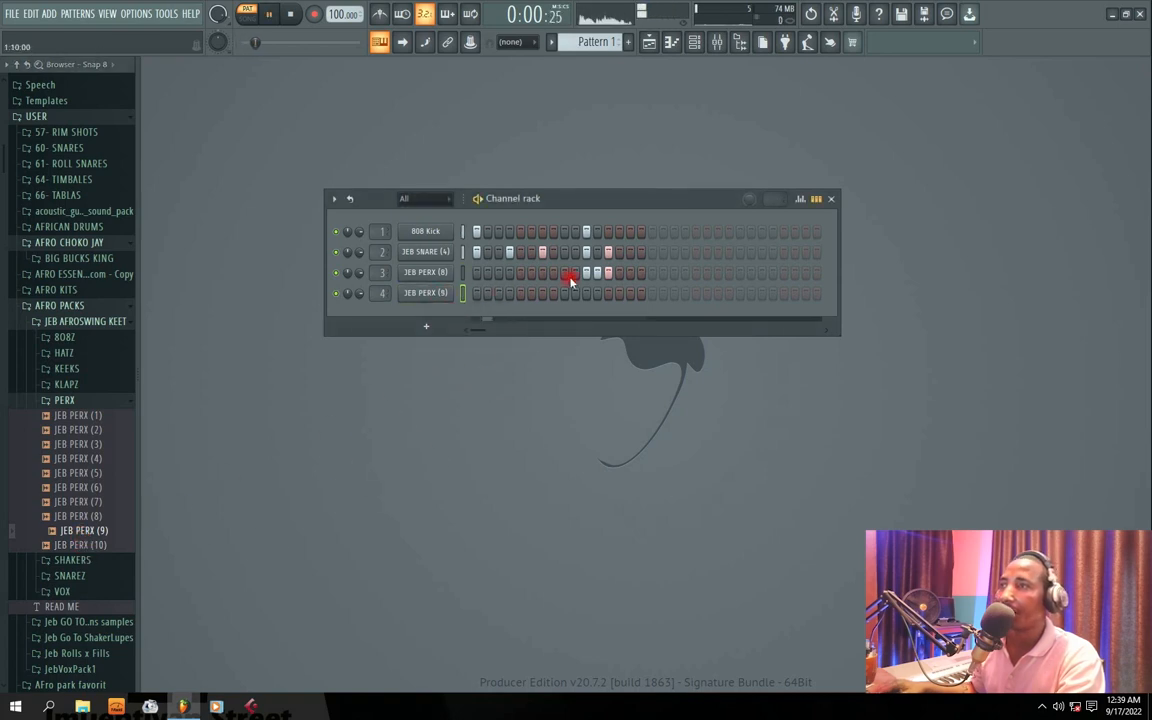
left_click(564, 293)
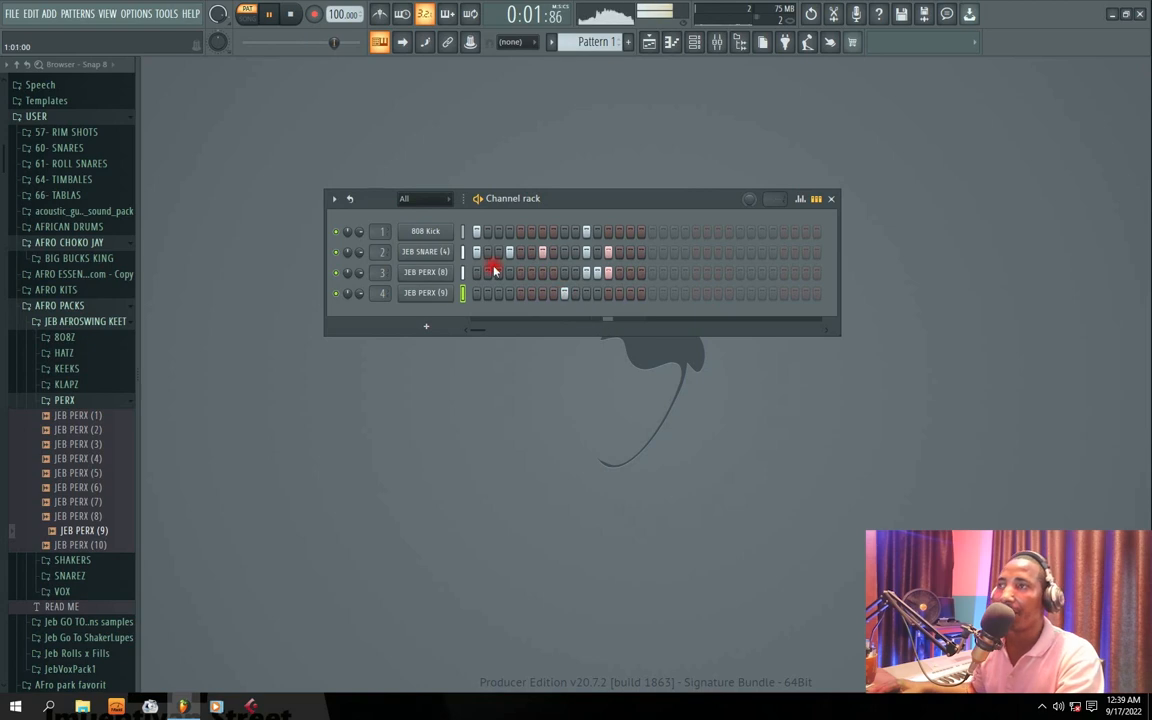
key("space")
- Play back the full kick, snare and percussion pattern to check the groove, repositioning the channel rack
left_click_drag(550, 201, 545, 200)
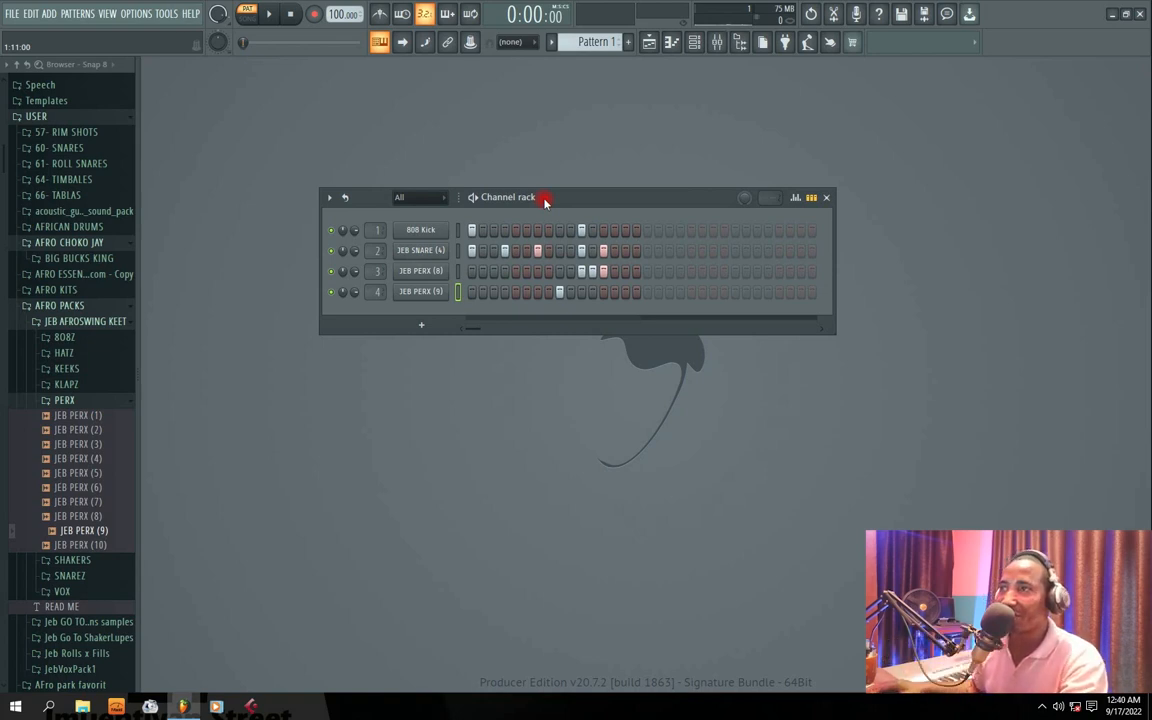
key("space")
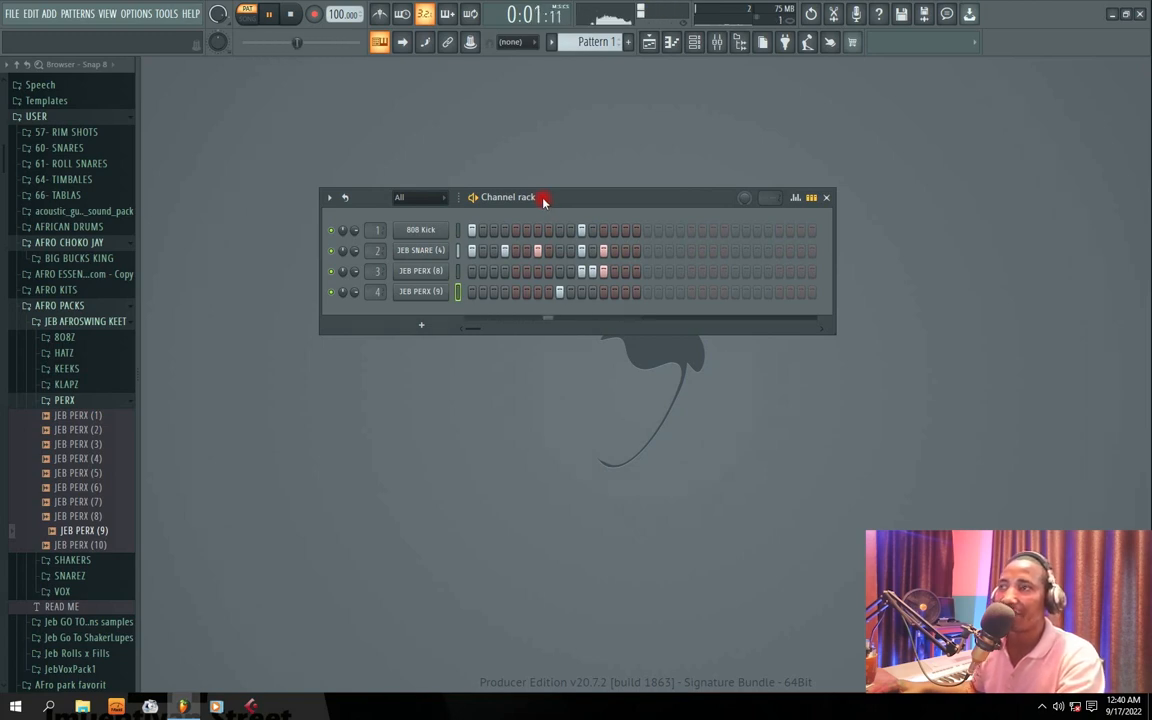
key("space")
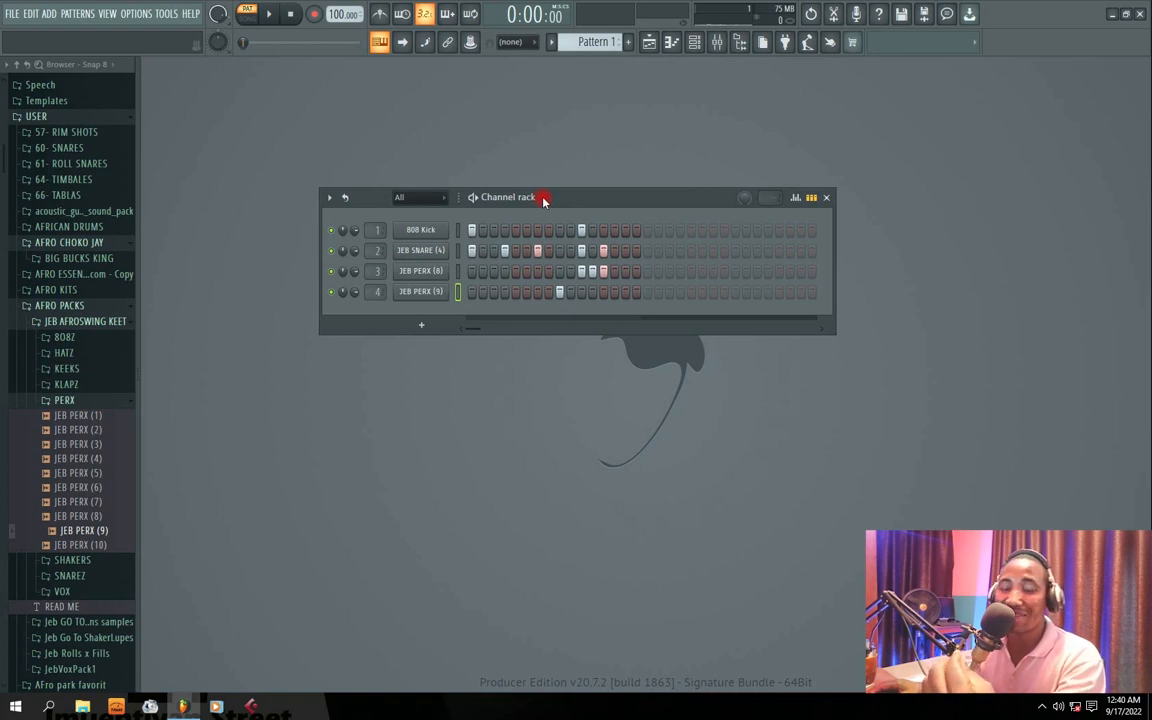
key("space")
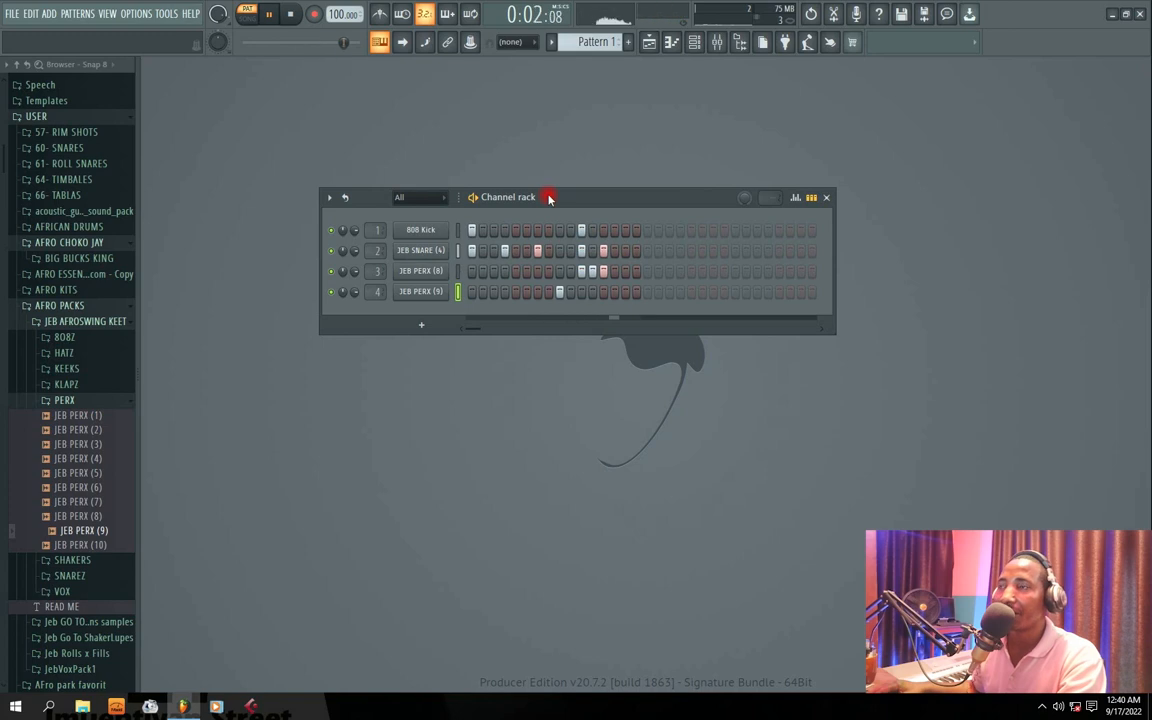
left_click_drag(548, 198, 545, 163)
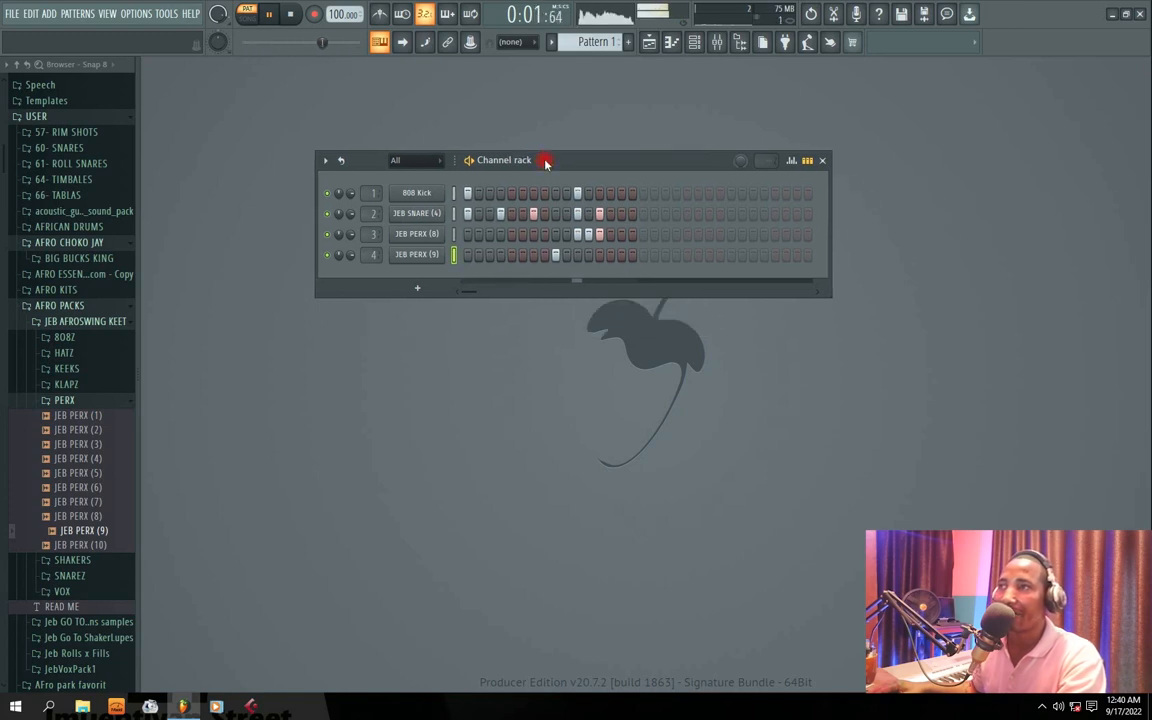
left_click_drag(546, 163, 544, 159)
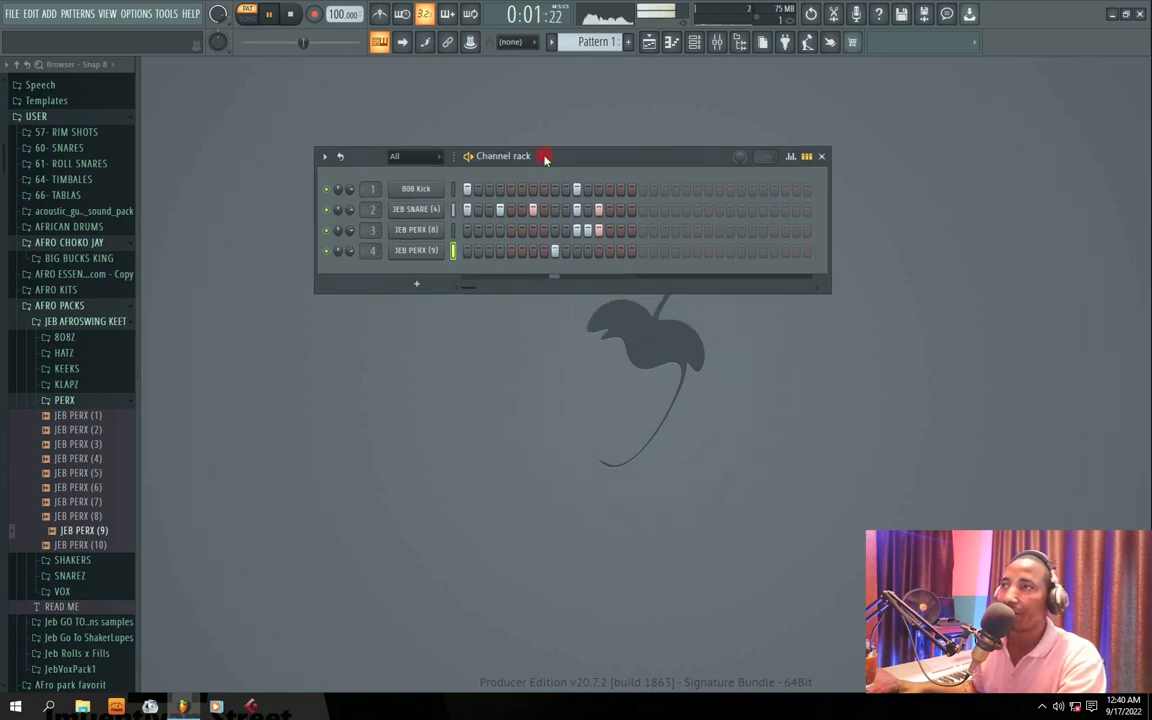
key("space")
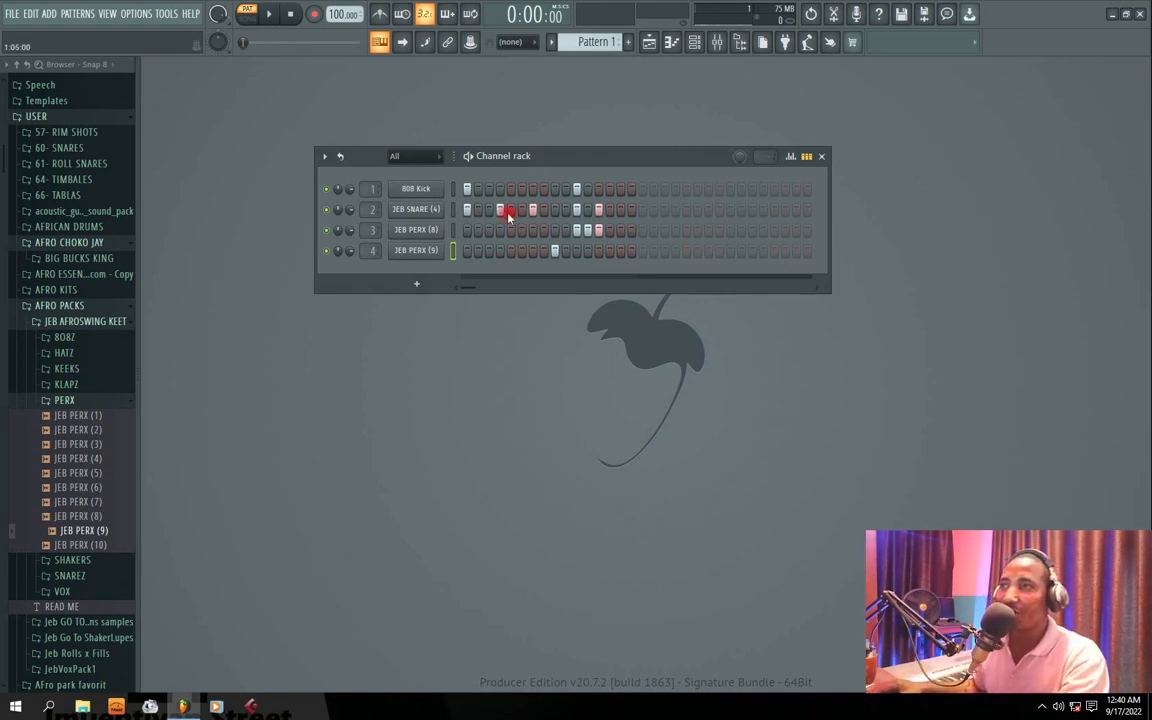
left_click_drag(523, 158, 513, 168)
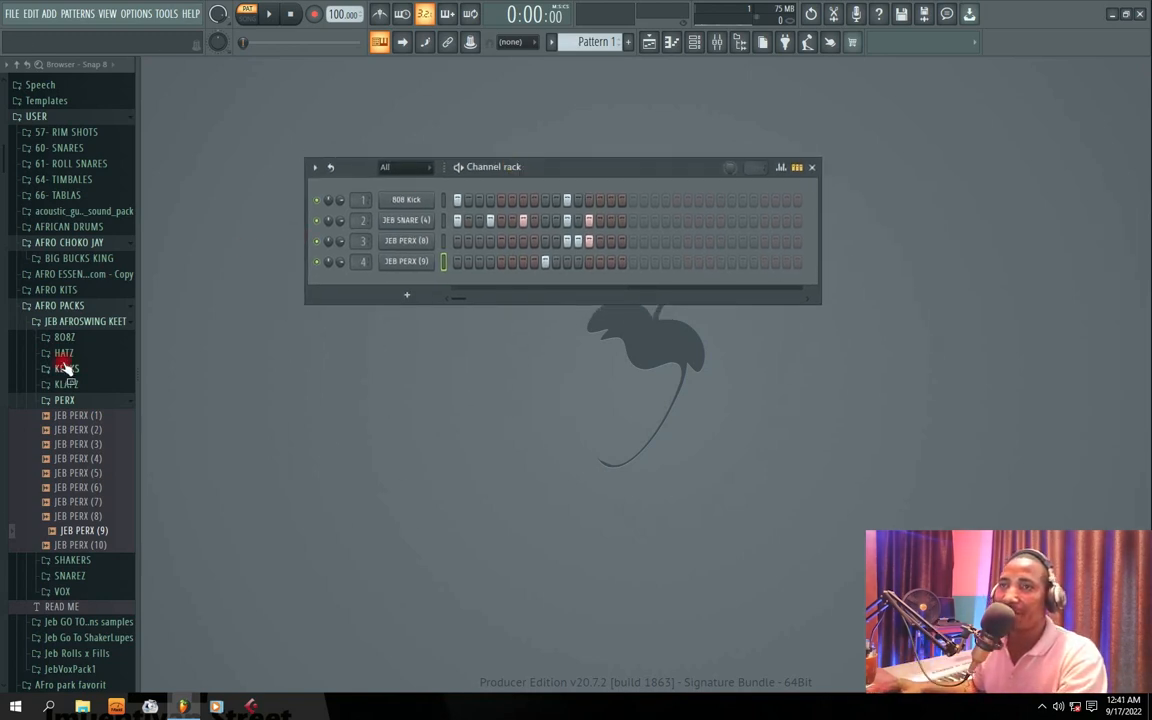
- Add the Jazz guitar preset from Packs > Instruments > Guitar to the channel rack as a new channel
left_click(68, 401)
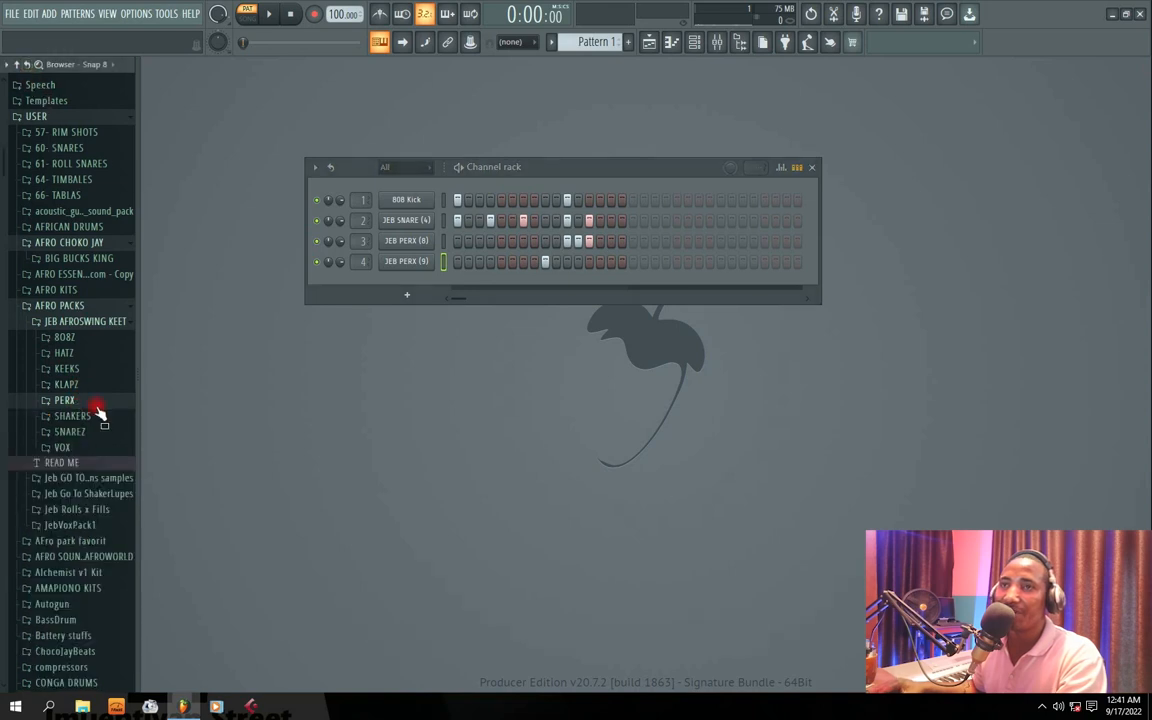
left_click(16, 64)
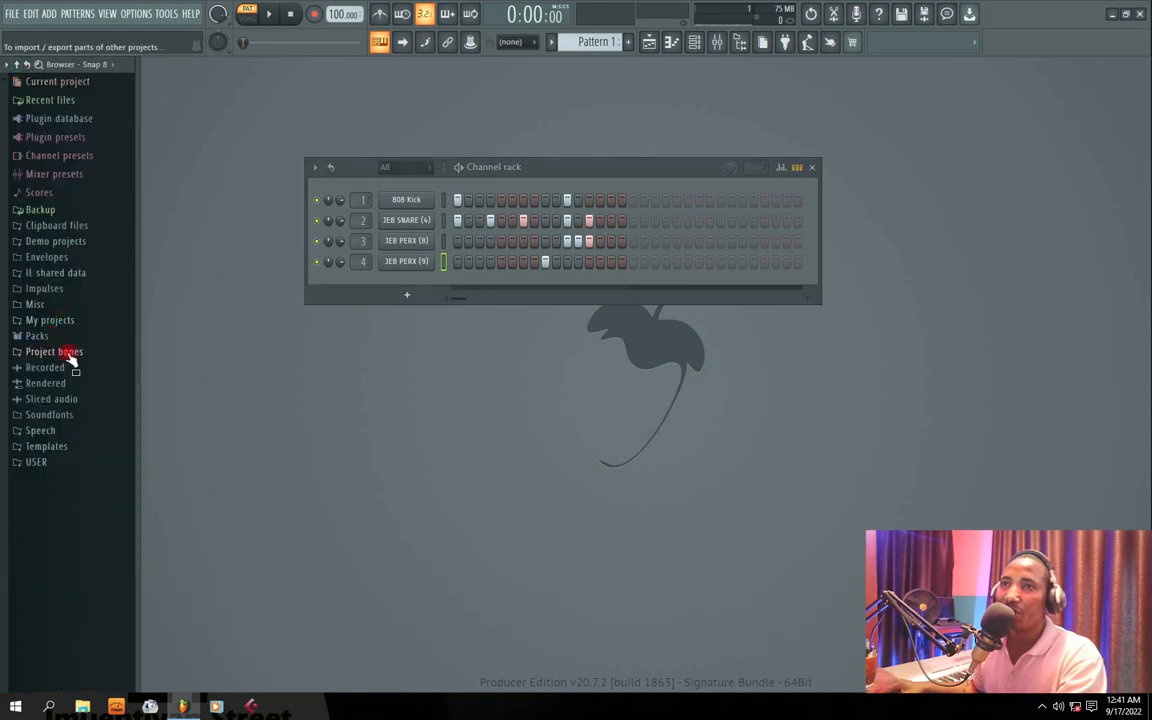
left_click(40, 336)
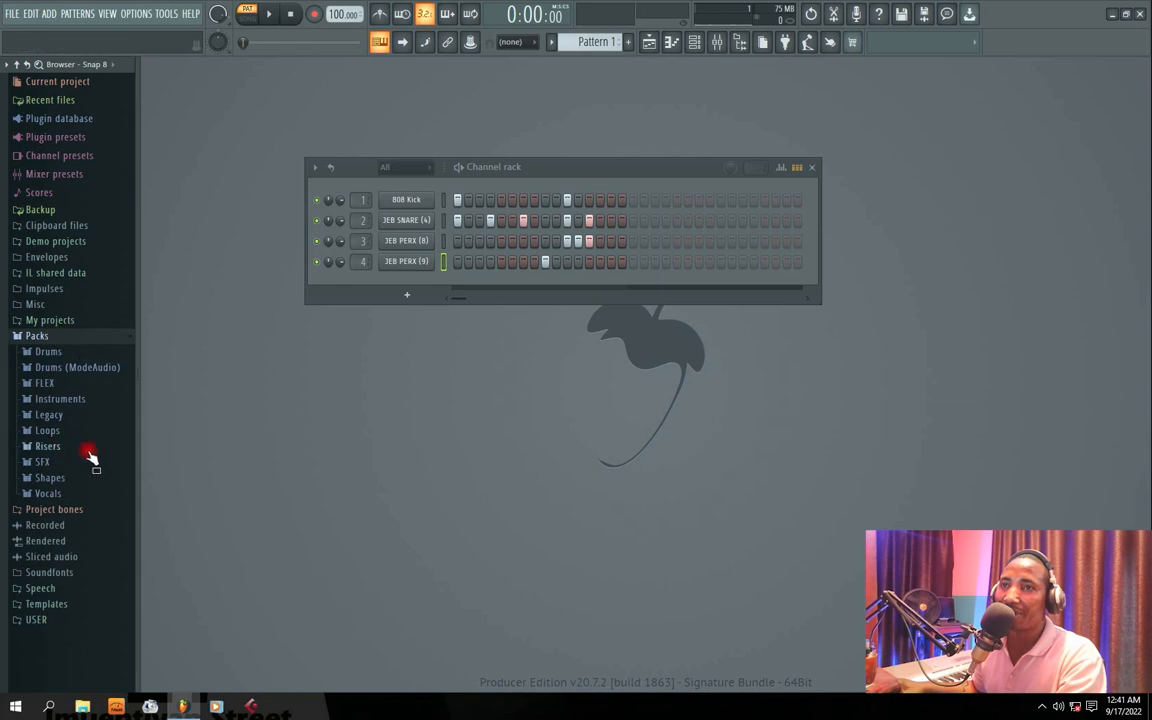
left_click(62, 399)
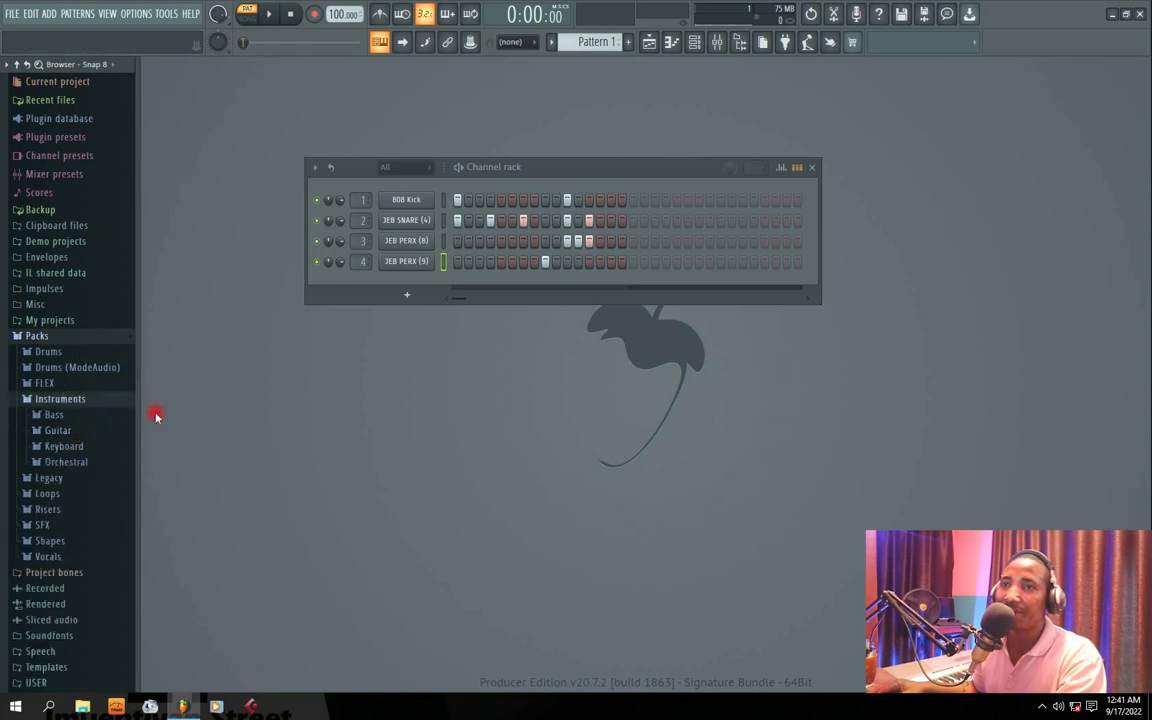
left_click(57, 432)
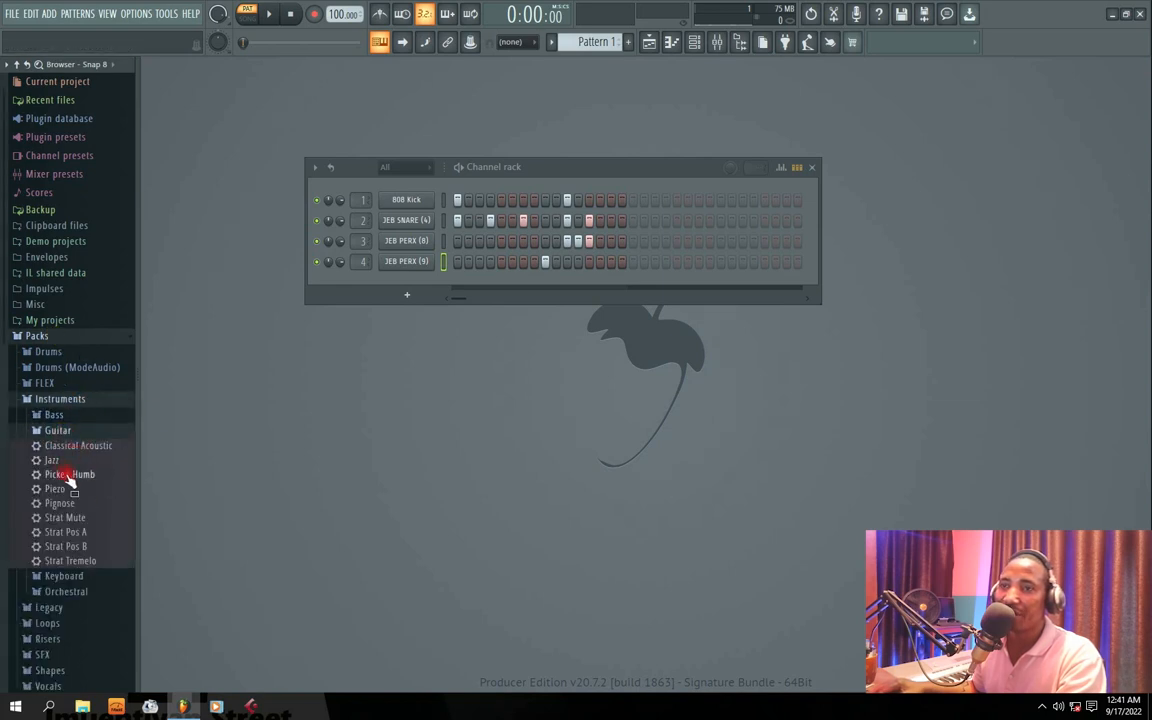
left_click_drag(82, 462, 398, 277)
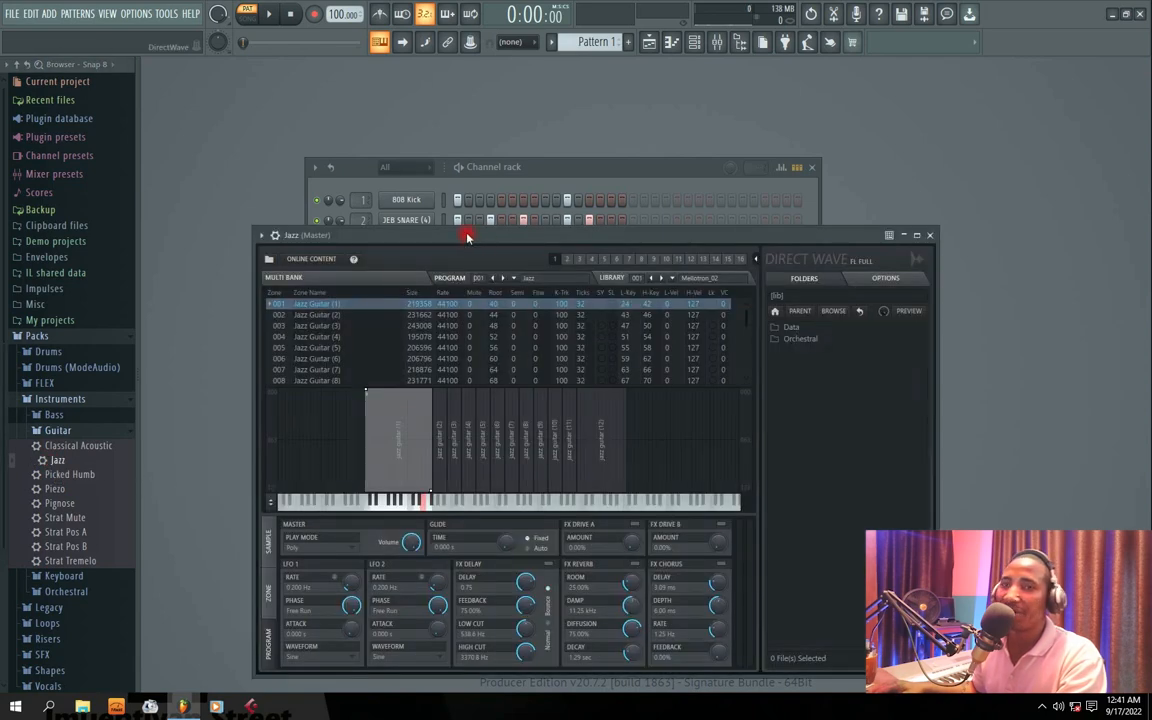
- Audition the drum pattern and several notes of the Jazz guitar on its DirectWave keyboard, then close the instrument window
left_click_drag(467, 237, 514, 237)
left_click_drag(525, 172, 542, 117)
key("space")
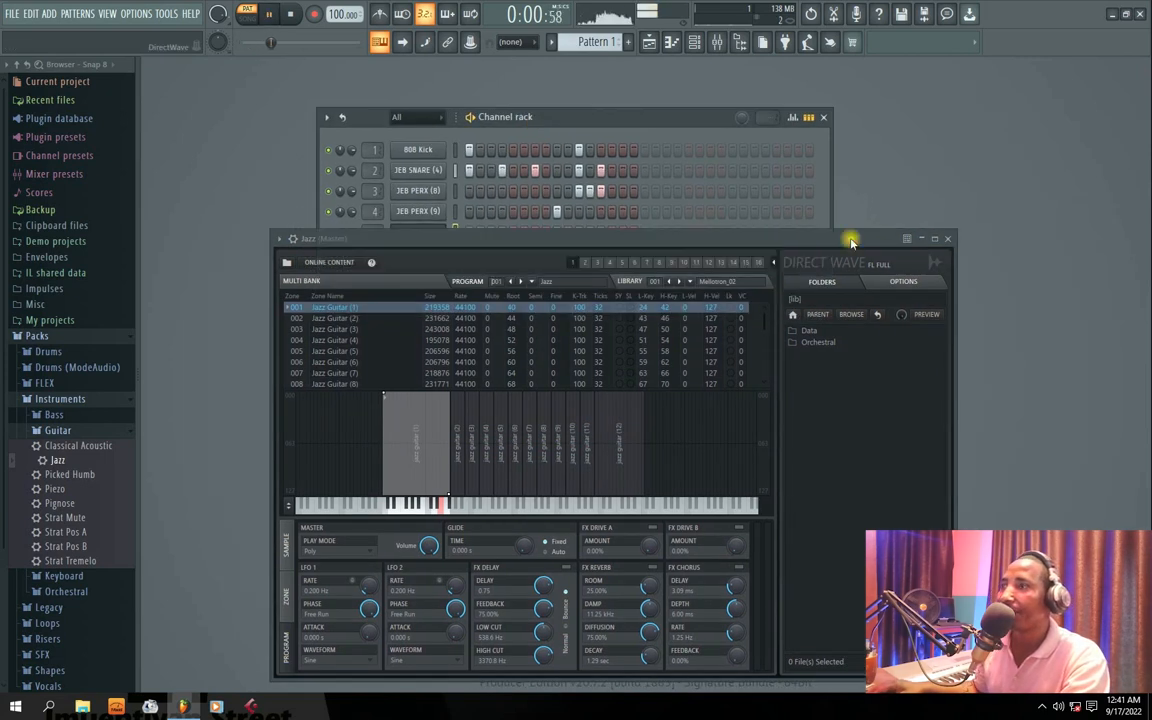
left_click(851, 240)
key("space")
left_click(420, 520)
left_click(455, 508)
left_click(473, 507)
left_click(424, 508)
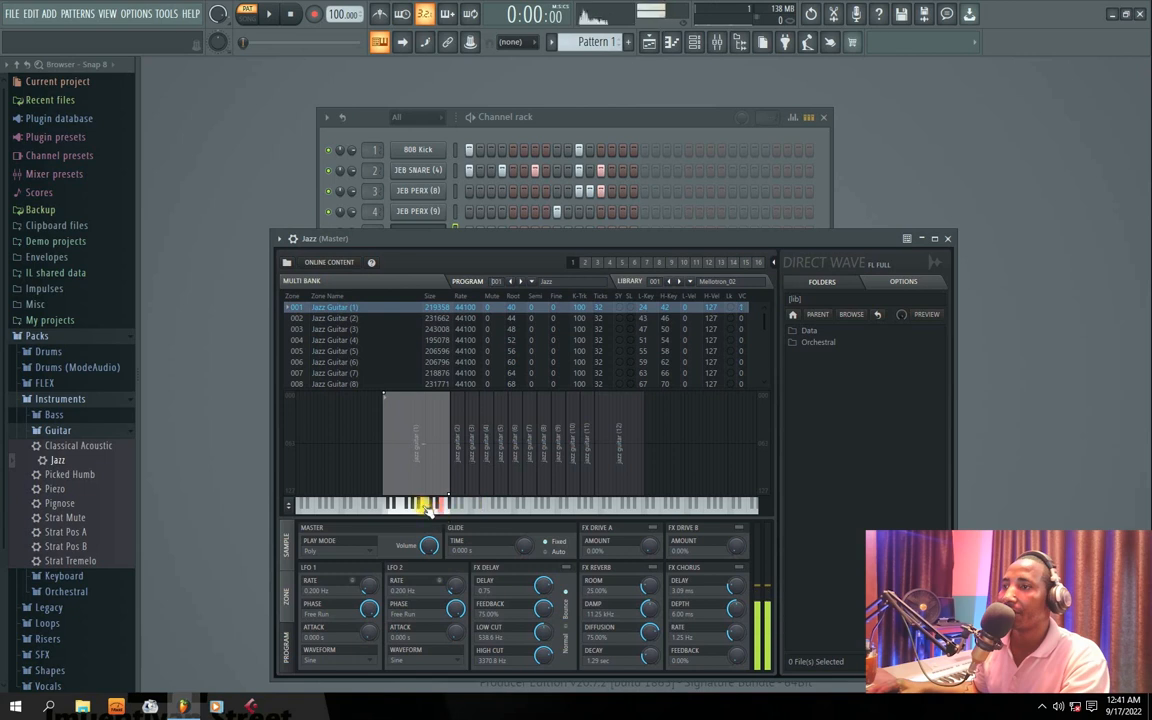
left_click(563, 507)
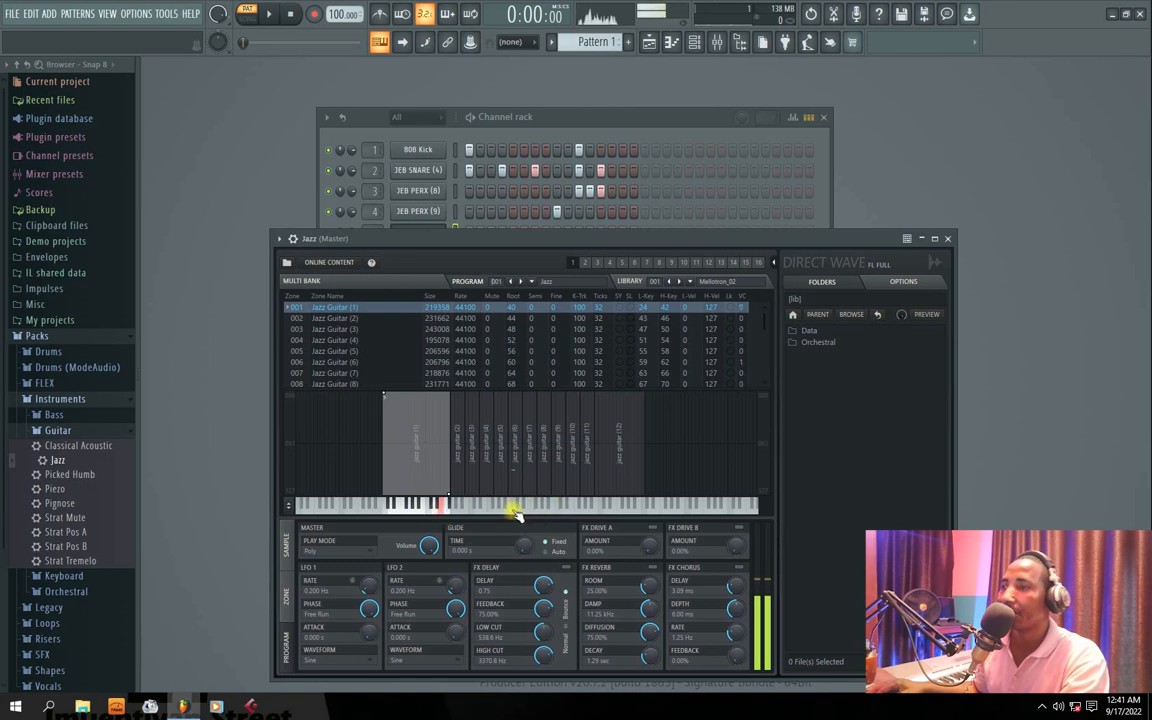
left_click(947, 238)
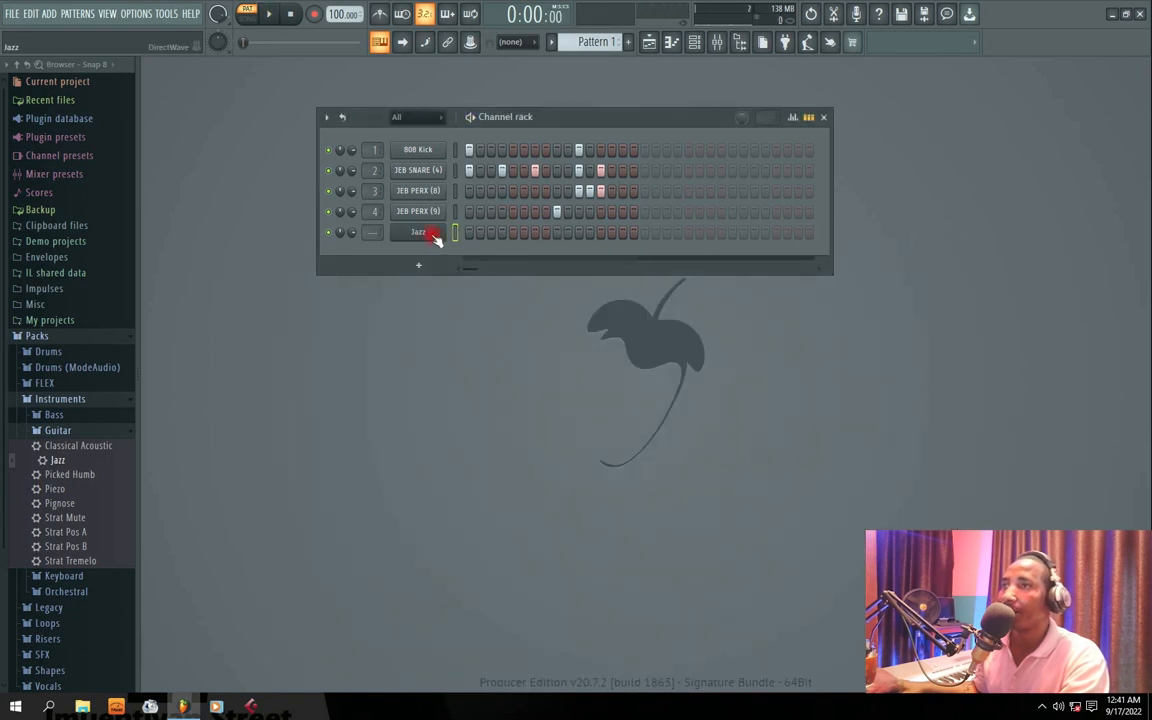
- Open the Jazz channel in the piano roll and draw a one-bar A4 note starting at bar 1
right_click(436, 240)
left_click(475, 233)
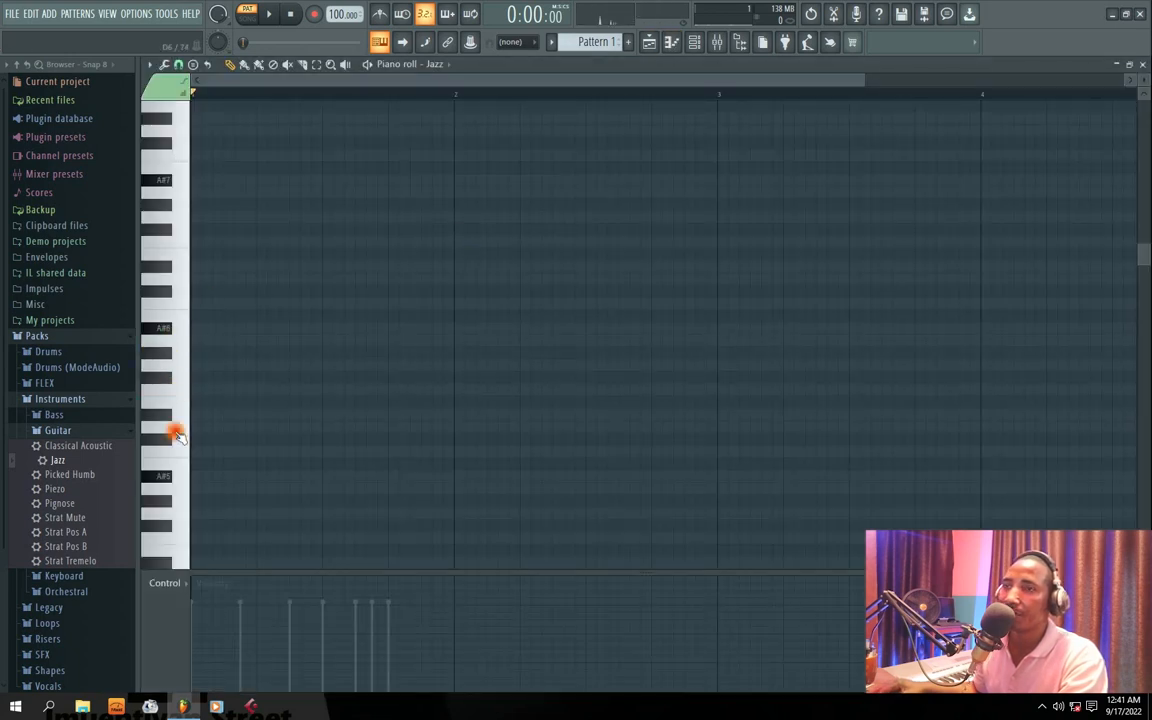
scroll(193, 357, "down", 3)
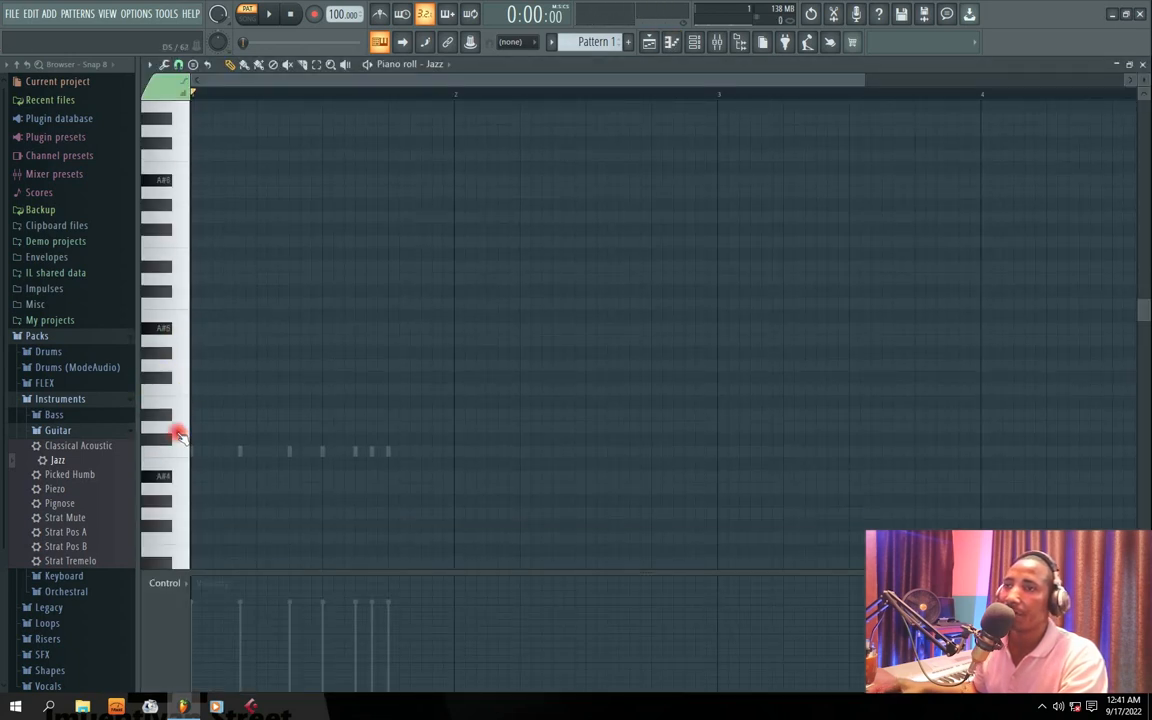
scroll(190, 440, "down", 2)
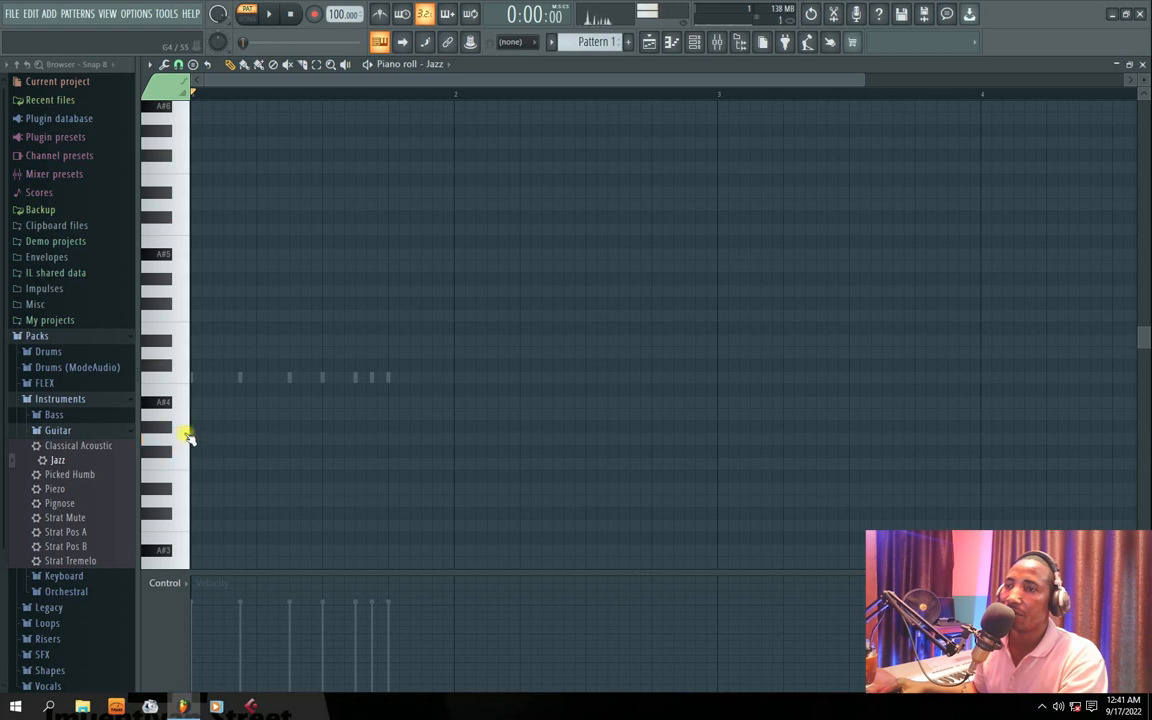
left_click(180, 416)
left_click_drag(221, 418, 462, 426)
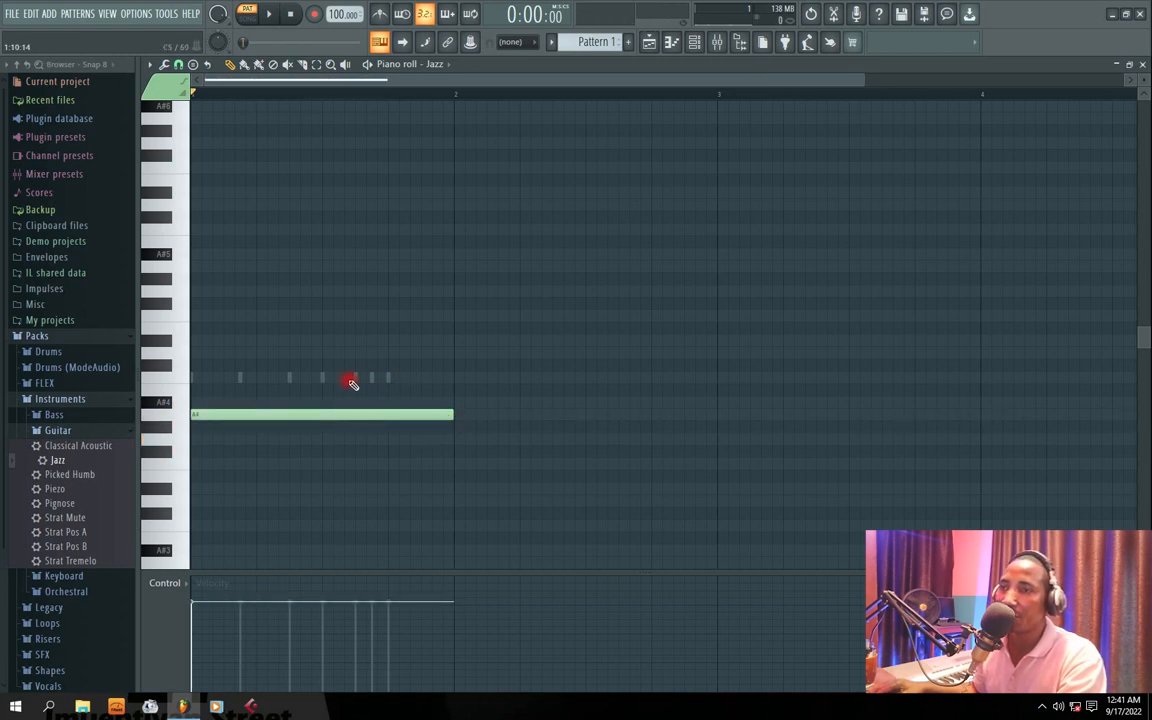
key("space")
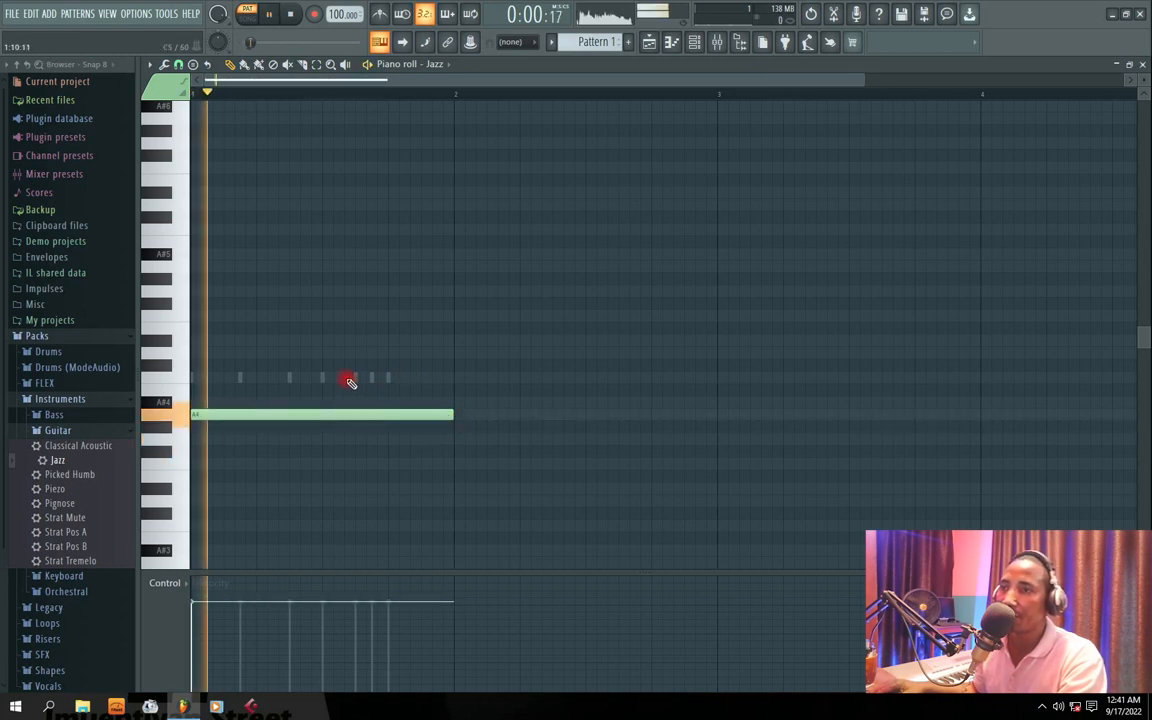
left_click(460, 377)
key("space")
right_click(660, 377)
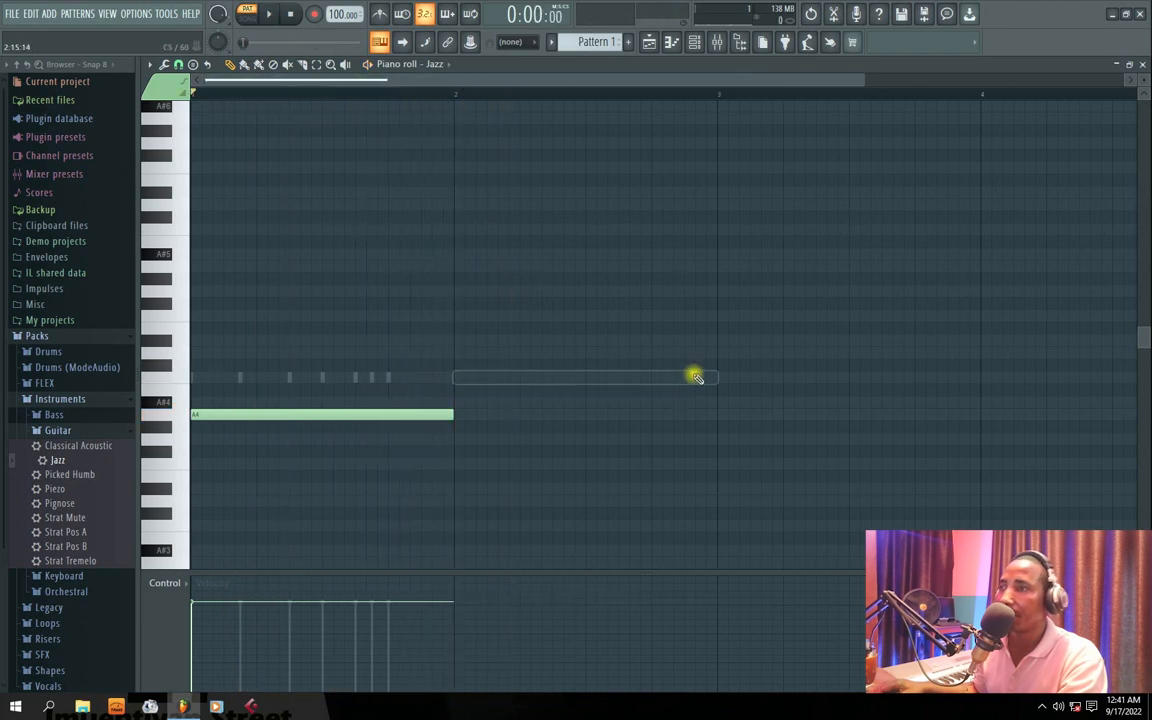
- Shorten the A4 note to about 8 steps and add a 6-step B4 note at 1:11:00, ending with bar 1
left_click_drag(452, 416, 338, 416)
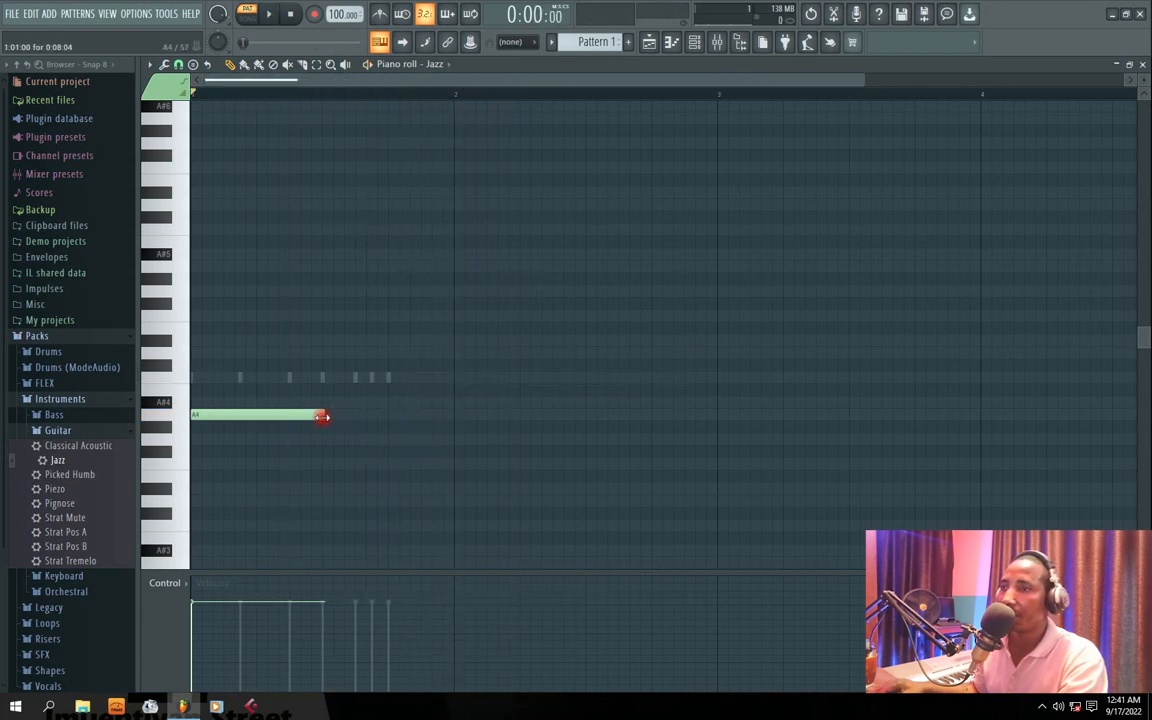
key("space")
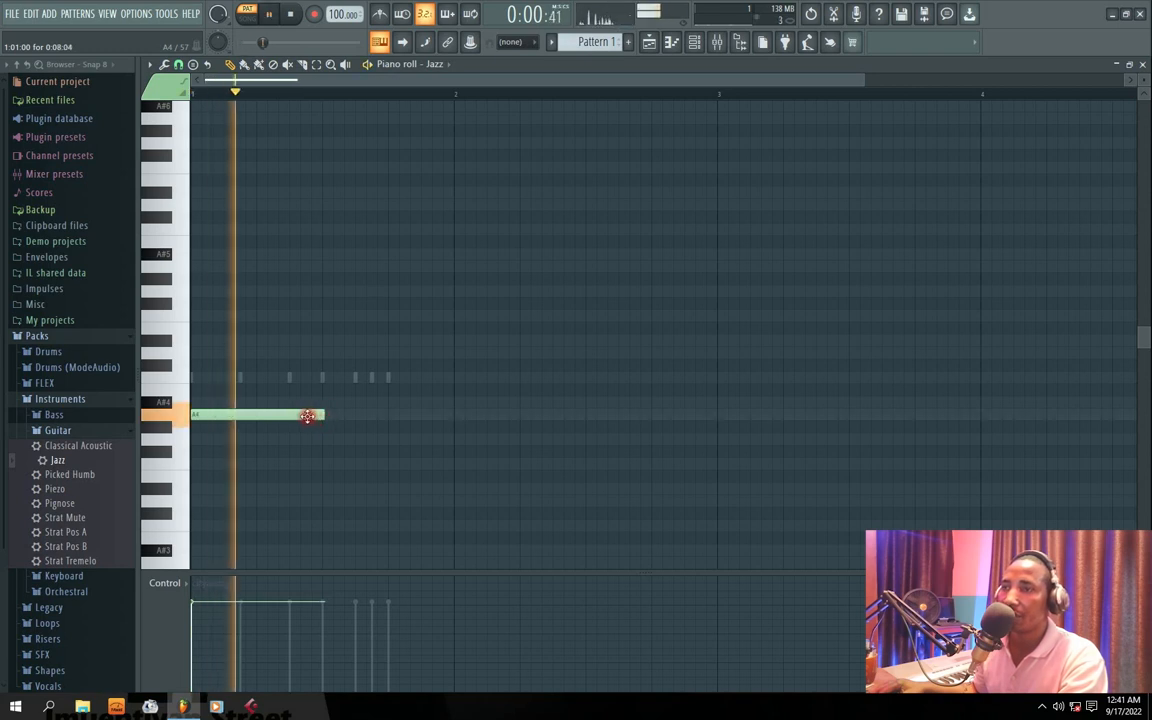
left_click(356, 378)
key("space")
mouse_move(354, 386)
left_mouse_down()
mouse_move(357, 401)
mouse_move(361, 388)
left_mouse_up()
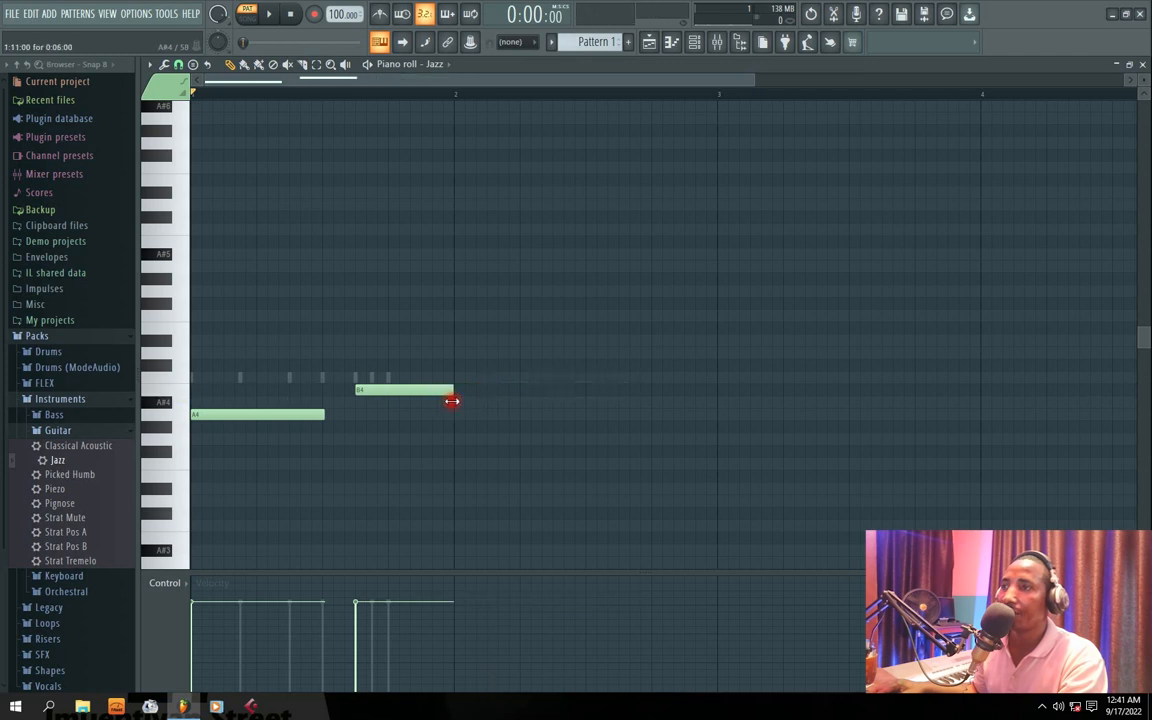
- Extend the A4 note to meet the start of the B4 note while playing the pattern
key("space")
left_click_drag(326, 417, 356, 419)
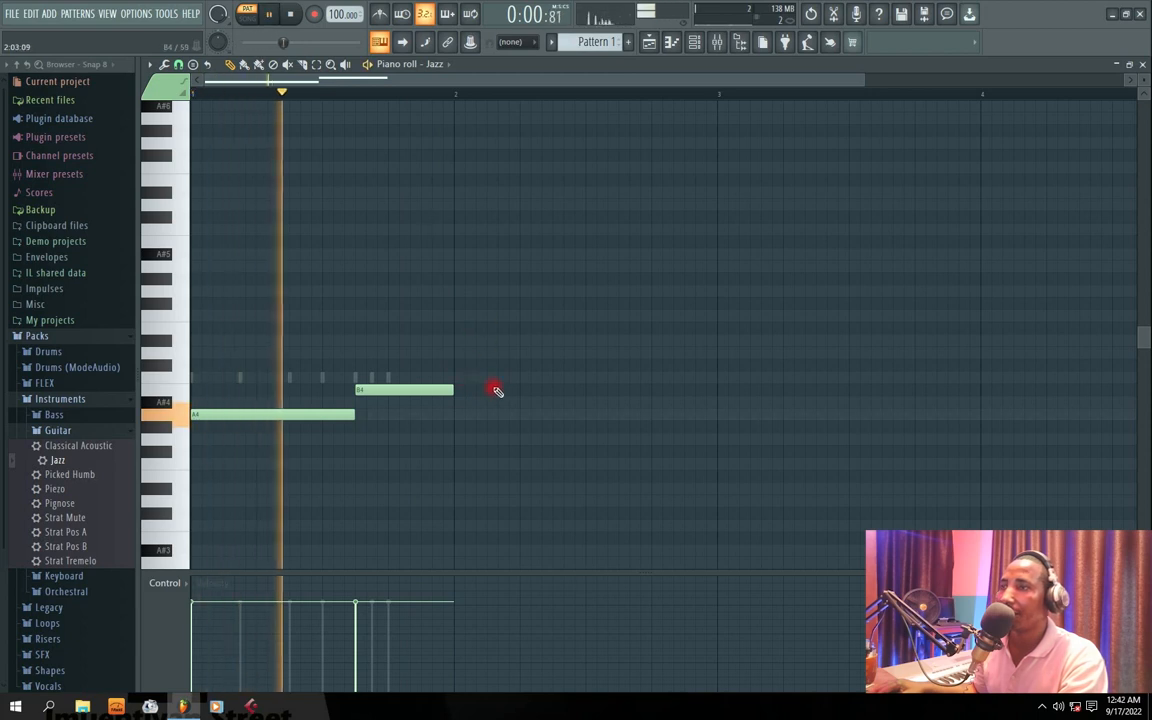
key("space")
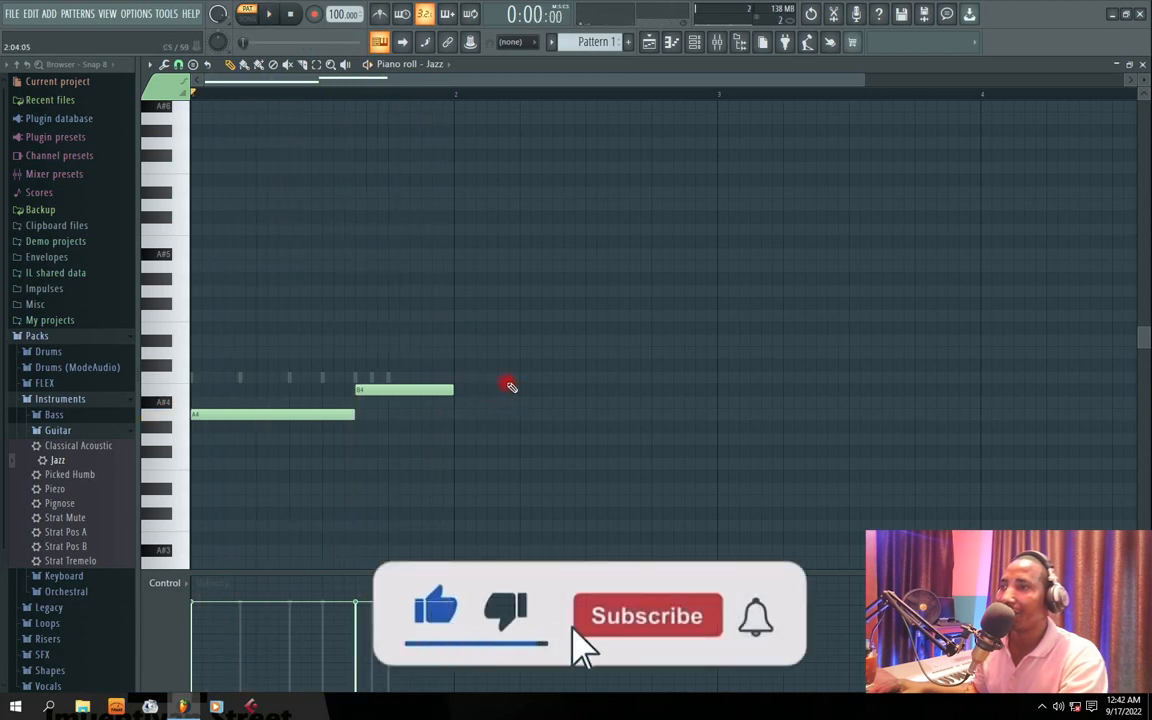
- Add a 10-step C5 note at 2:03:16 and extend the preceding B4 note to meet it
left_click(501, 378)
key("space")
left_click_drag(455, 391, 494, 399)
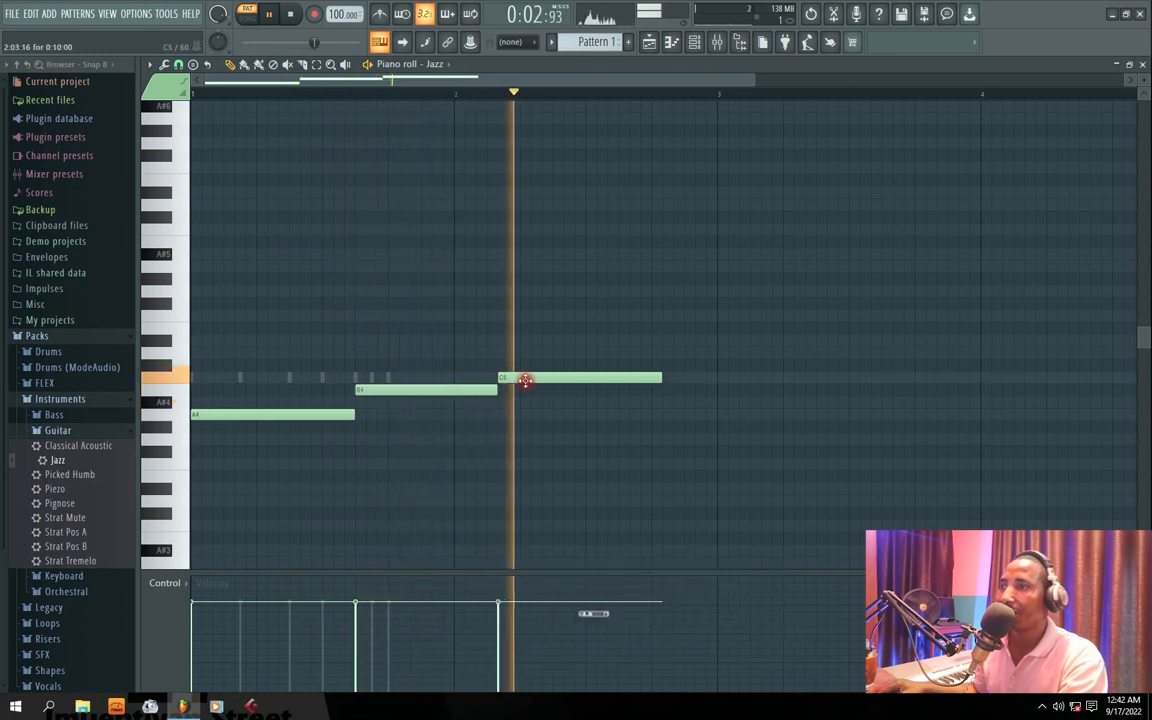
key("space")
- Add a B4 note ending with bar 2, shorten the C5 note to meet it, and play the melody back
left_click(614, 393)
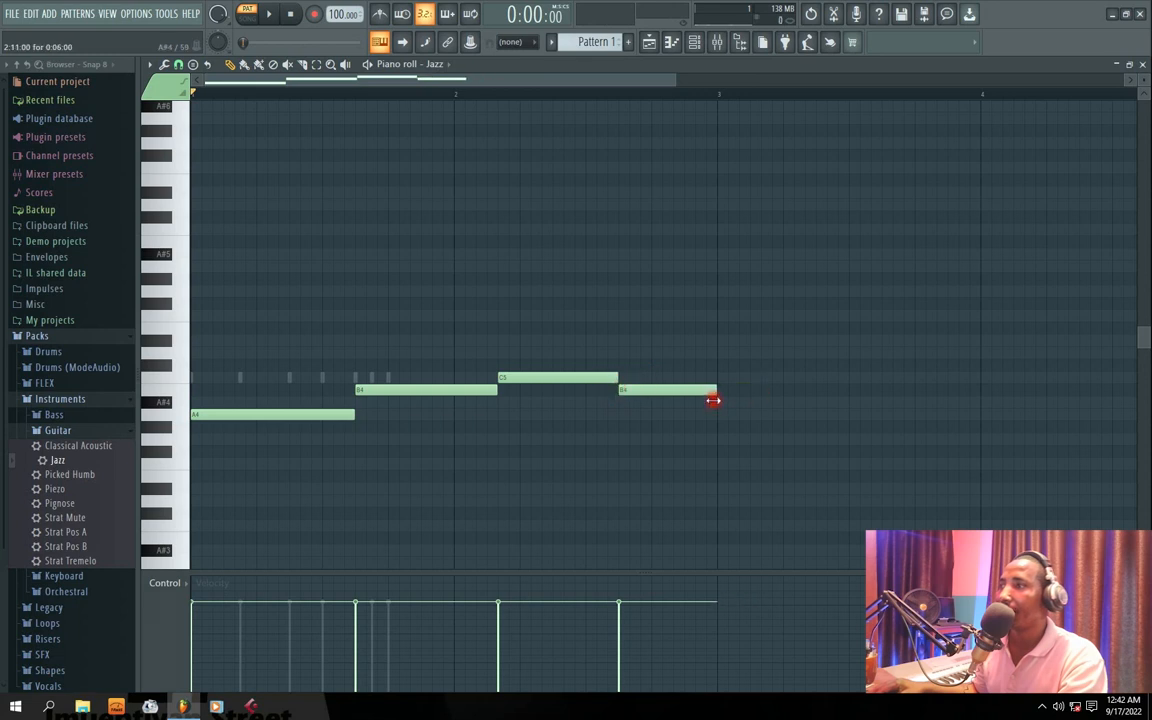
key("space")
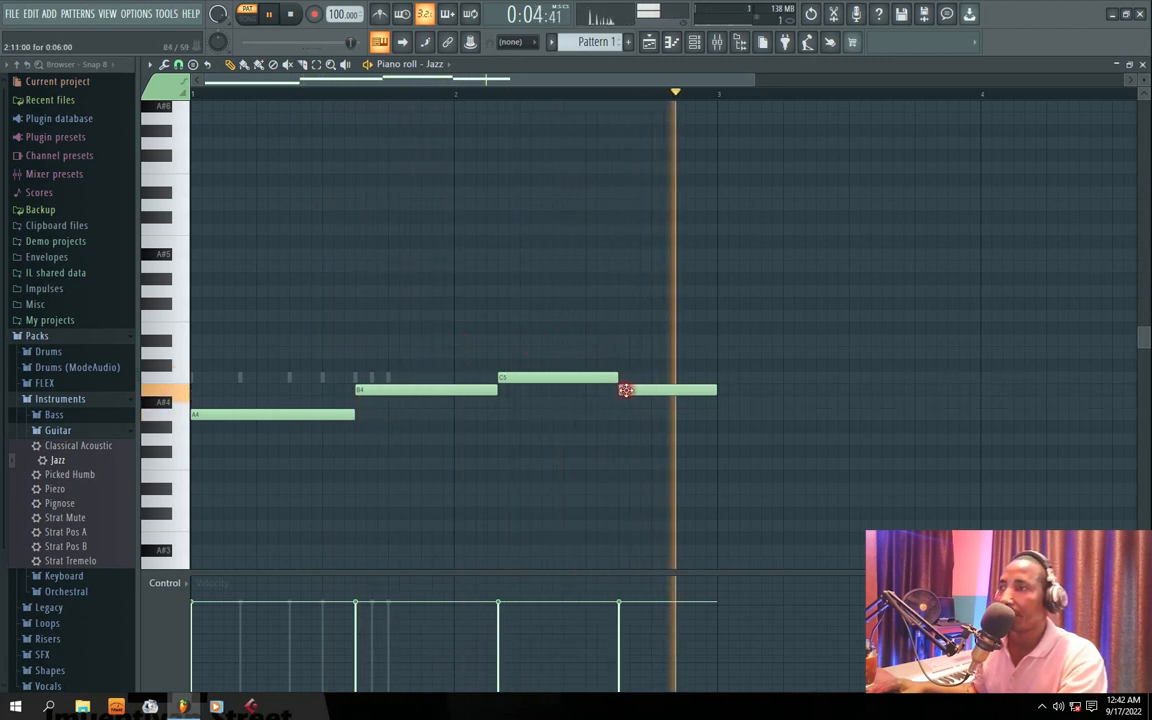
key("space")
left_click_drag(625, 388, 620, 395)
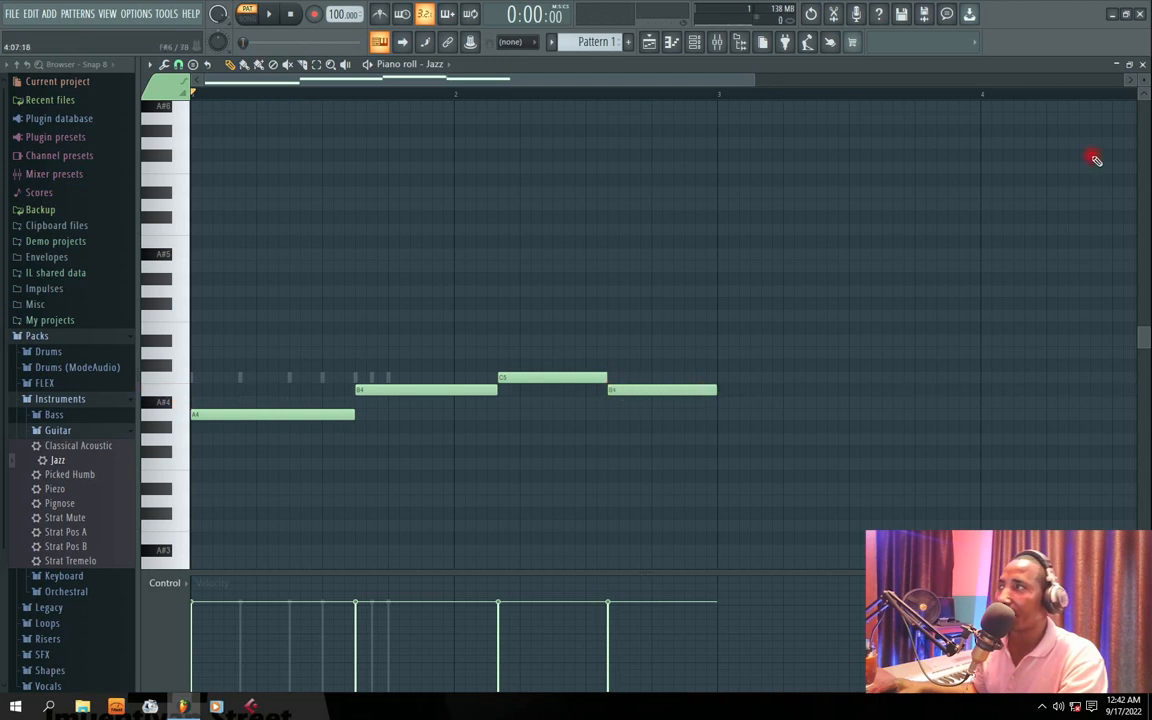
- Close the piano roll, loop the 16-step patterns of the four drum channels in the channel rack, and start playback
left_click(1143, 66)
left_click_drag(512, 117, 499, 158)
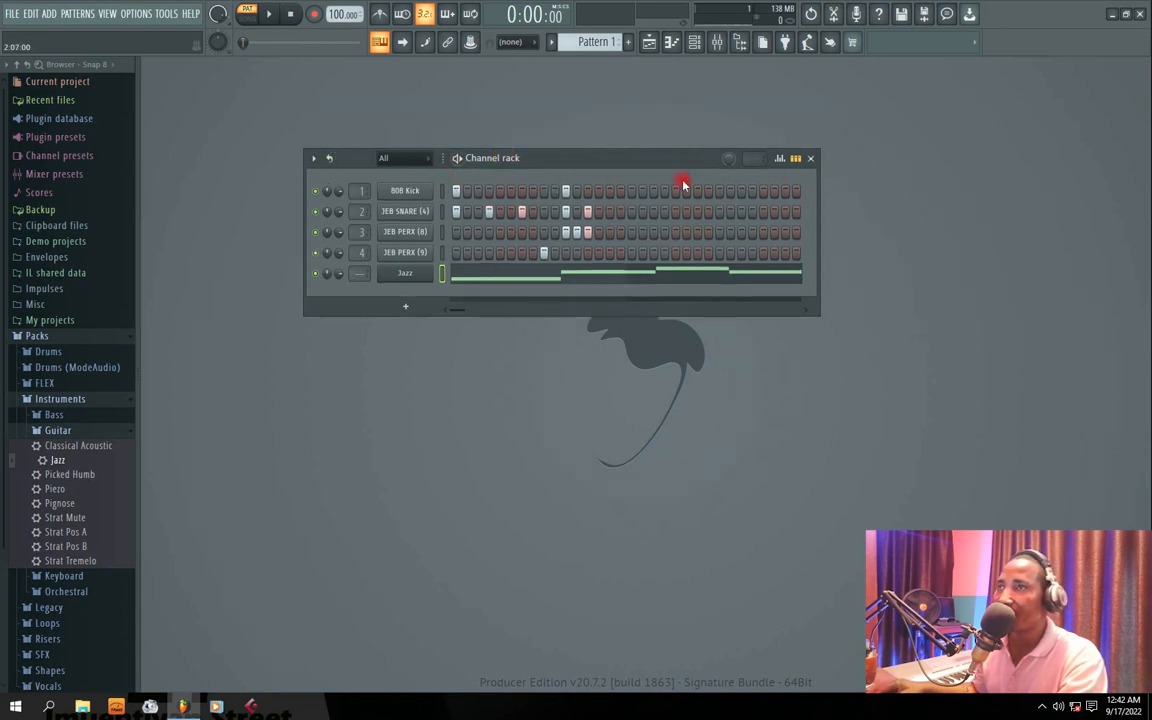
left_click(329, 160)
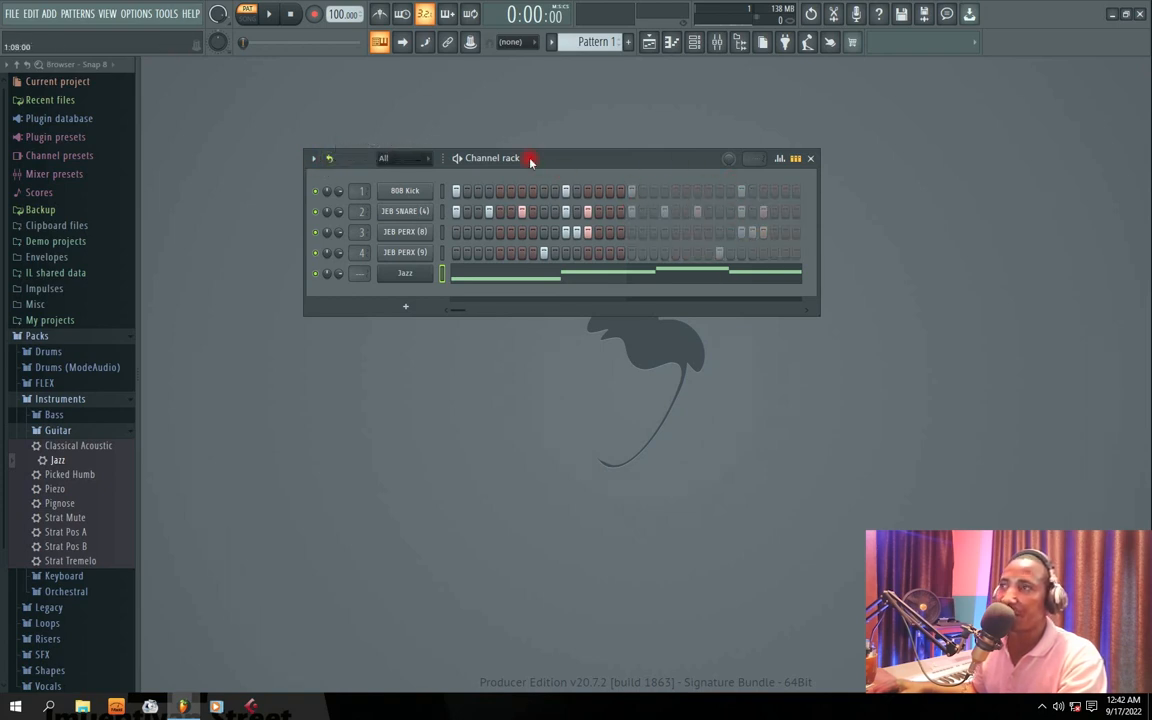
key("space")
- Reopen the Jazz piano roll, make the last B4 note 6 steps long from 2:11:00, and extend the C5 note to meet it
left_click(483, 274)
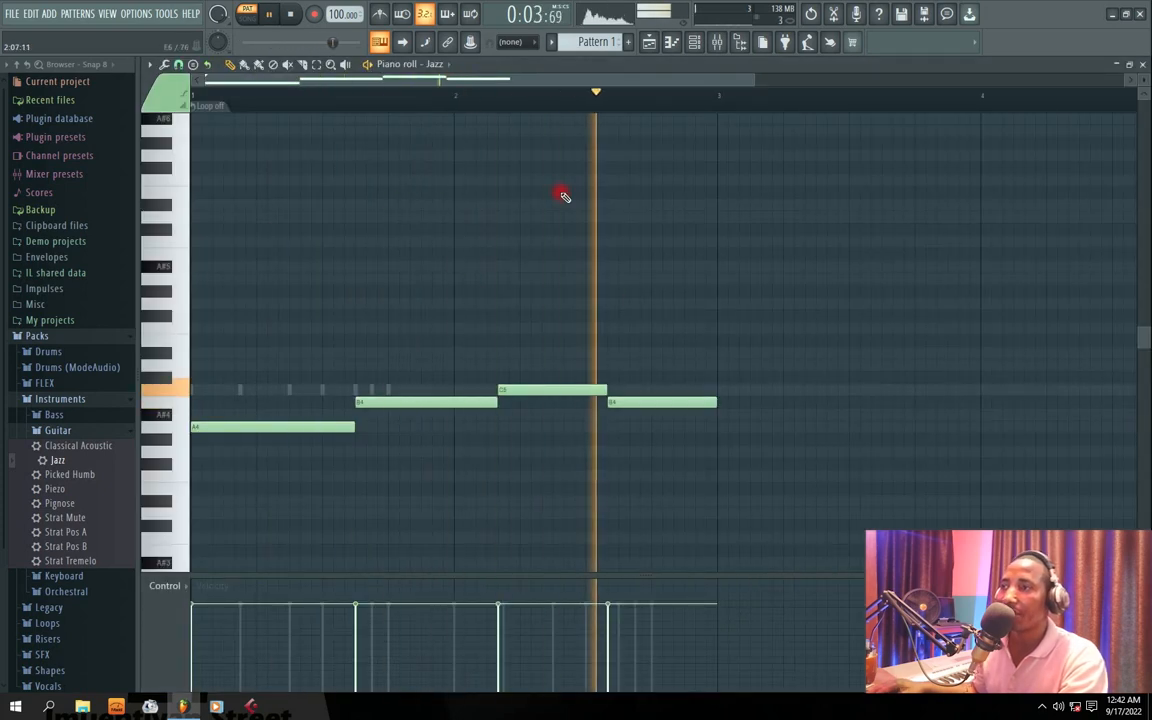
left_click_drag(630, 404, 652, 404)
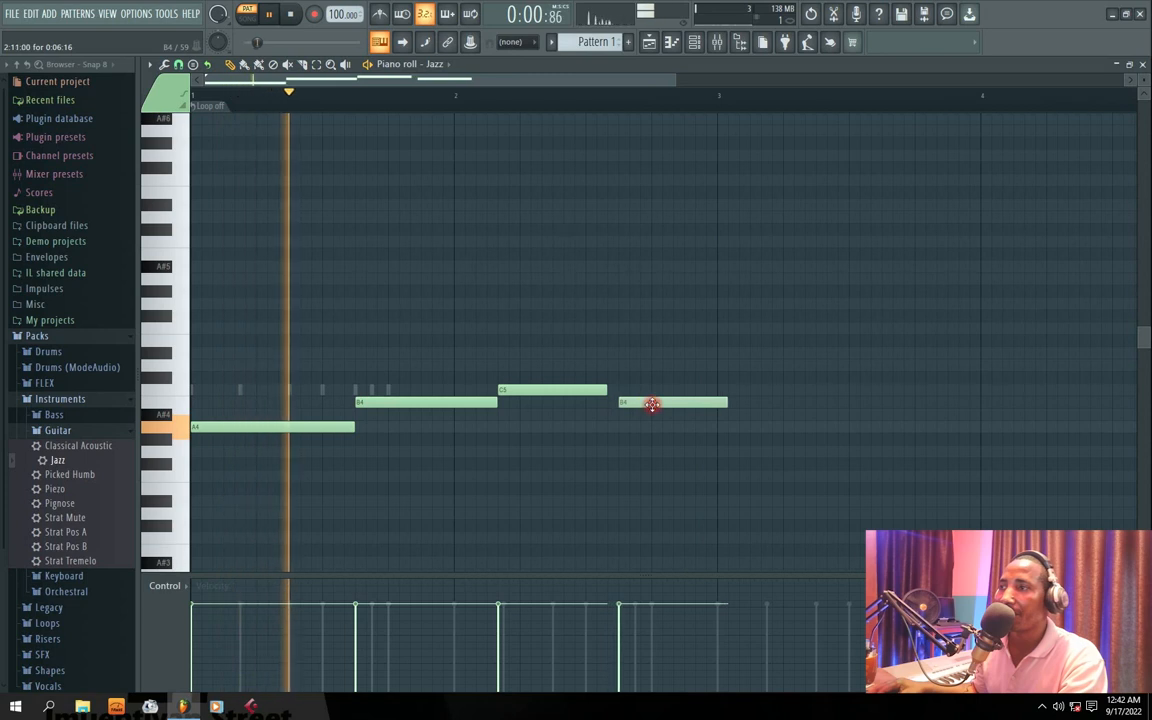
left_click_drag(731, 405, 714, 407)
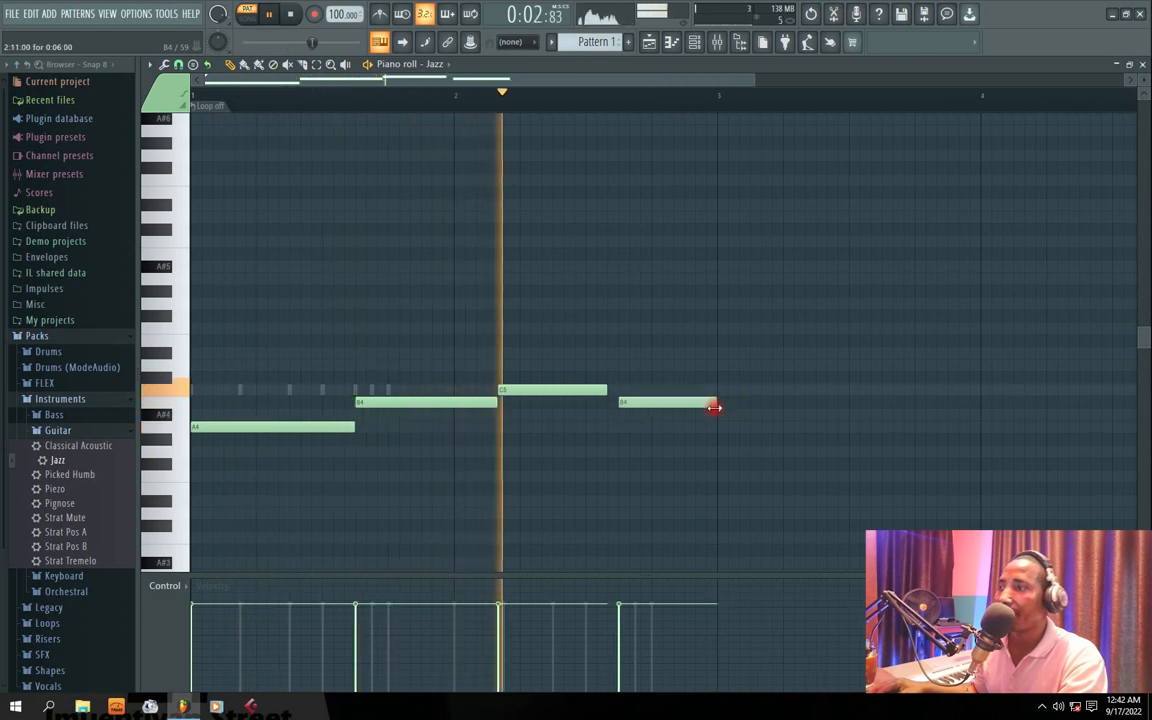
left_click_drag(609, 390, 618, 390)
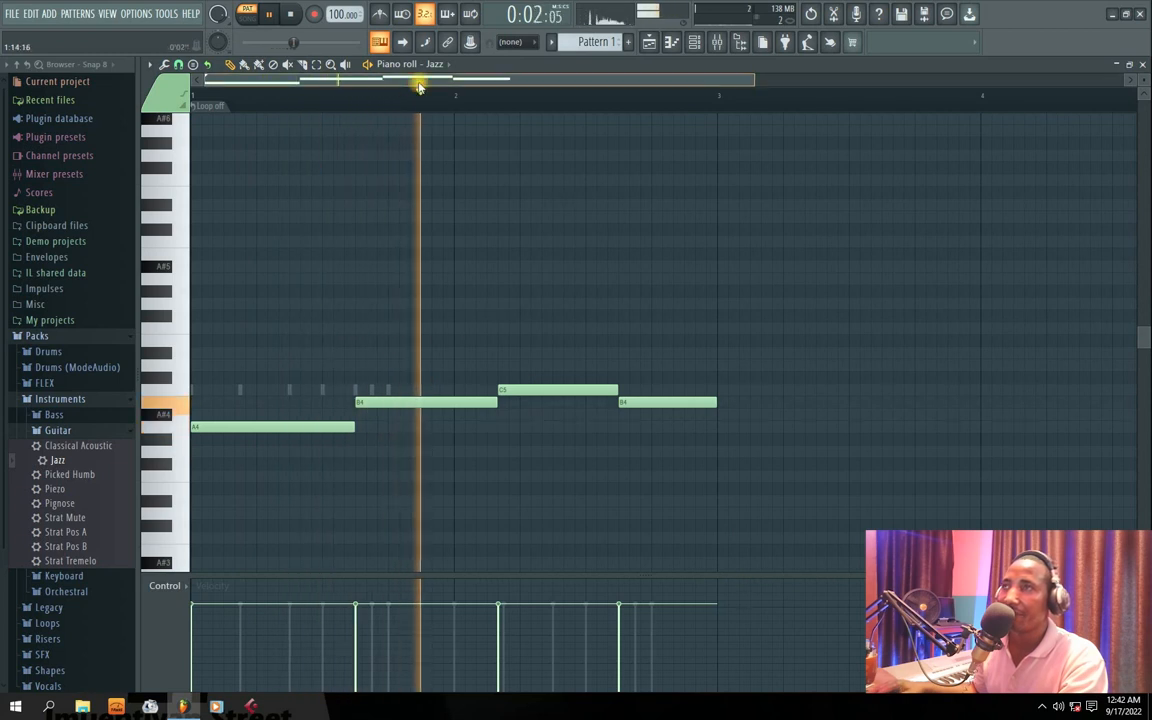
- Add a C5 note above the first A4 and a D5 note above the first B4, matching their lengths
key("space")
left_click_drag(250, 428, 250, 389)
key("space")
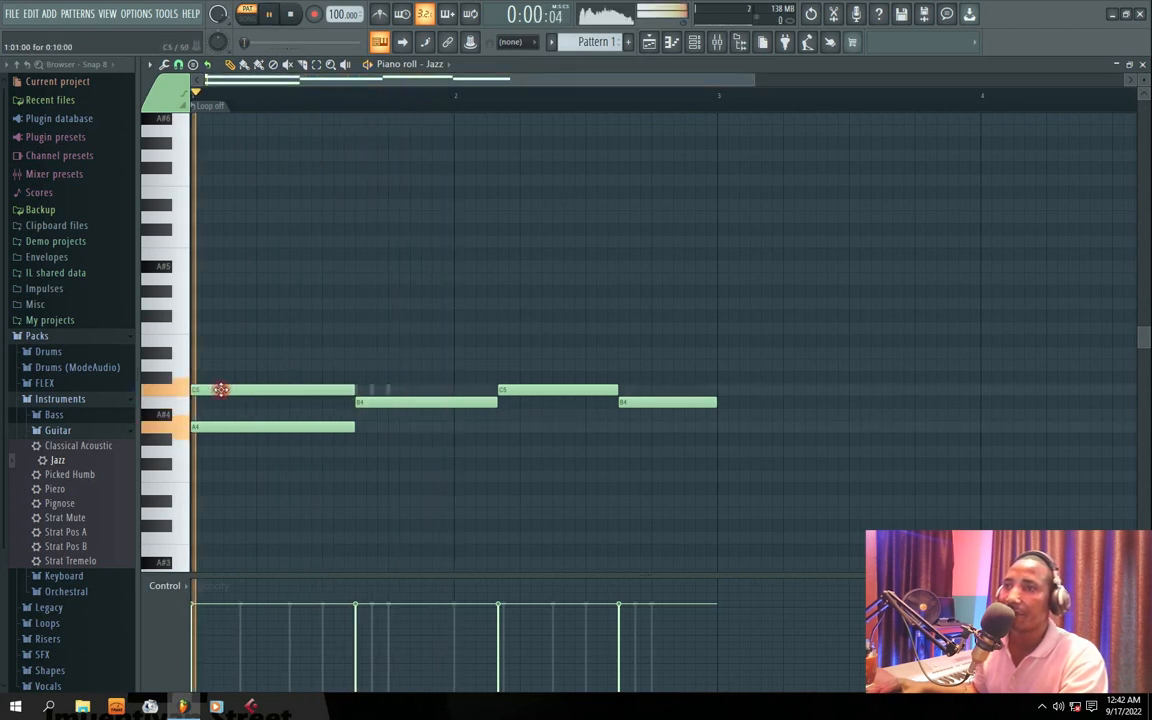
left_click(360, 365)
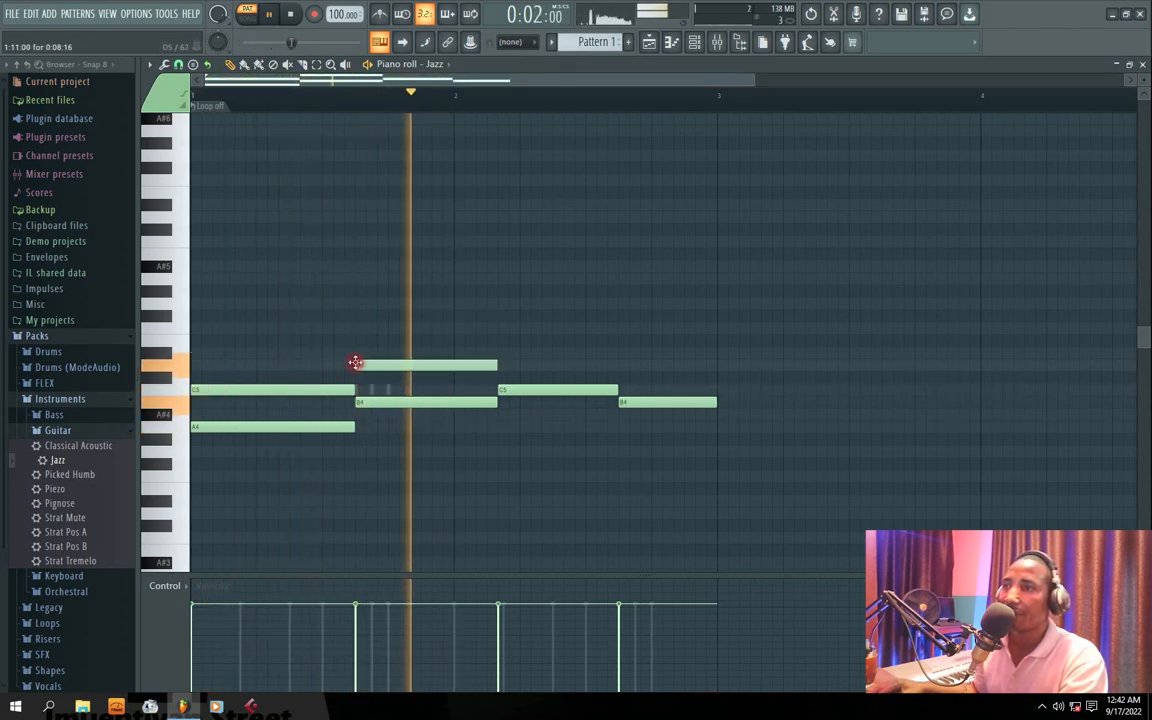
- Add an E5 note above the C5 at 2:03:16, trimmed to the same end point
left_click(499, 346)
left_click_drag(499, 346, 501, 358)
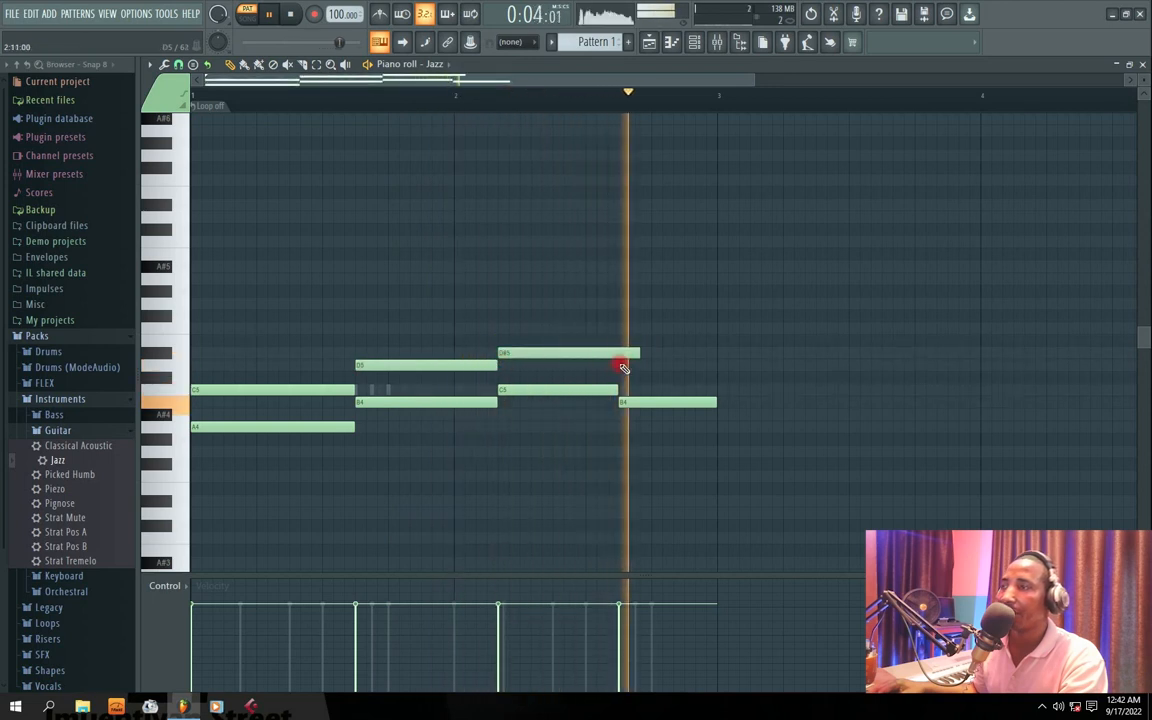
left_click_drag(641, 353, 621, 356)
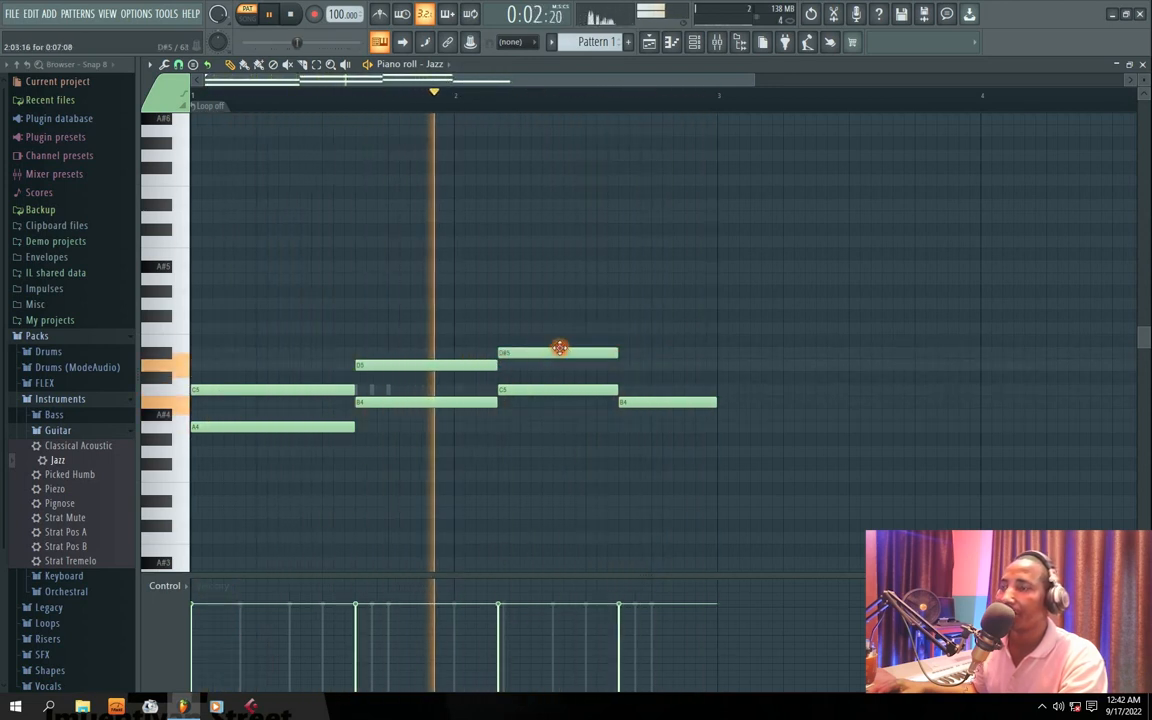
key("space")
left_click_drag(548, 347, 550, 338)
- Add a D5 note above the last B4 at 2:11:00, trimmed to the end of bar 2
left_click(624, 354)
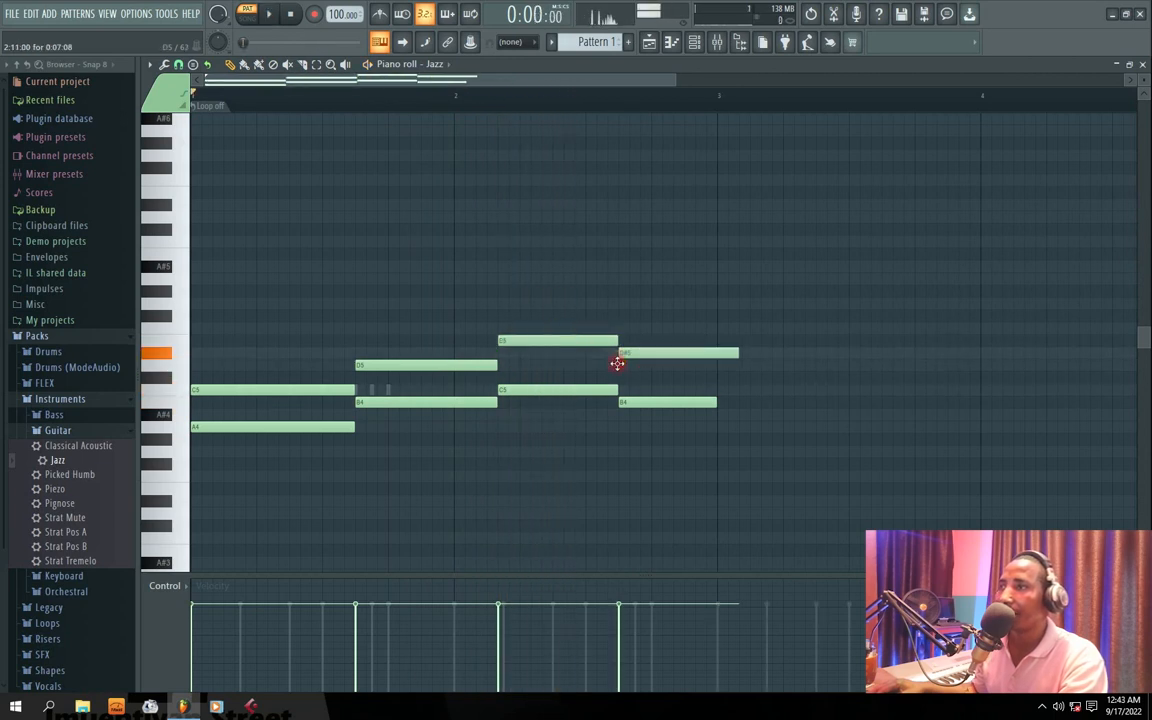
left_click_drag(617, 363, 621, 374)
left_click_drag(743, 370, 717, 374)
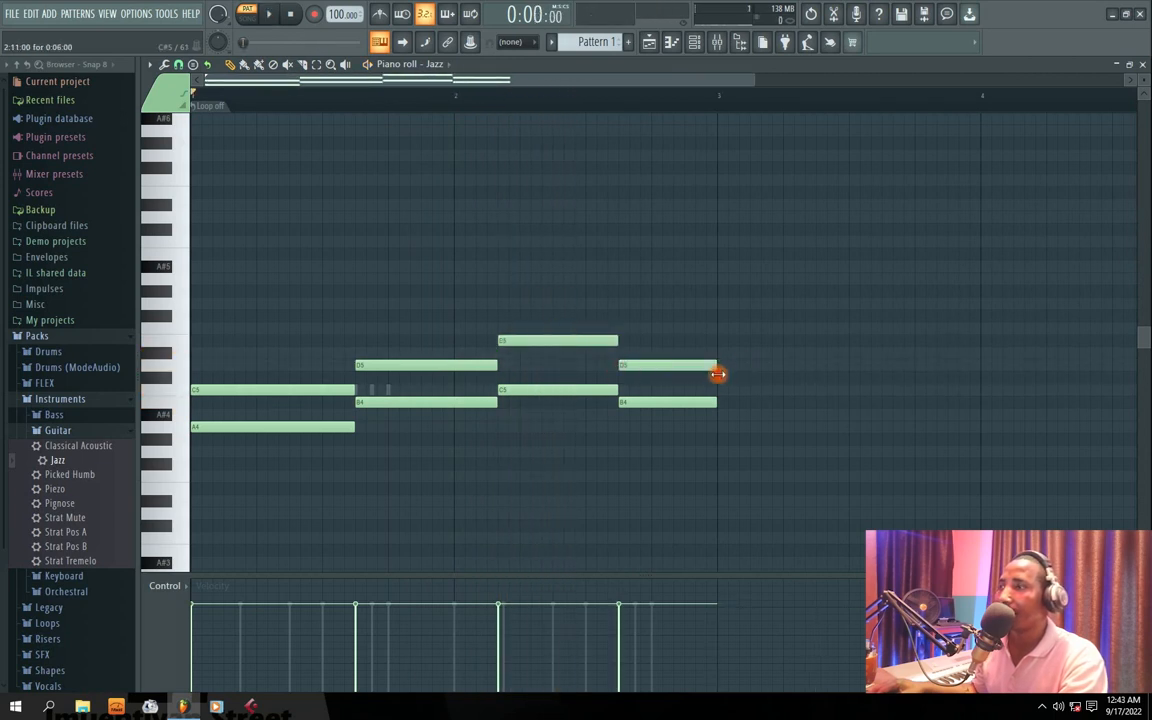
left_click(196, 476)
key("space")
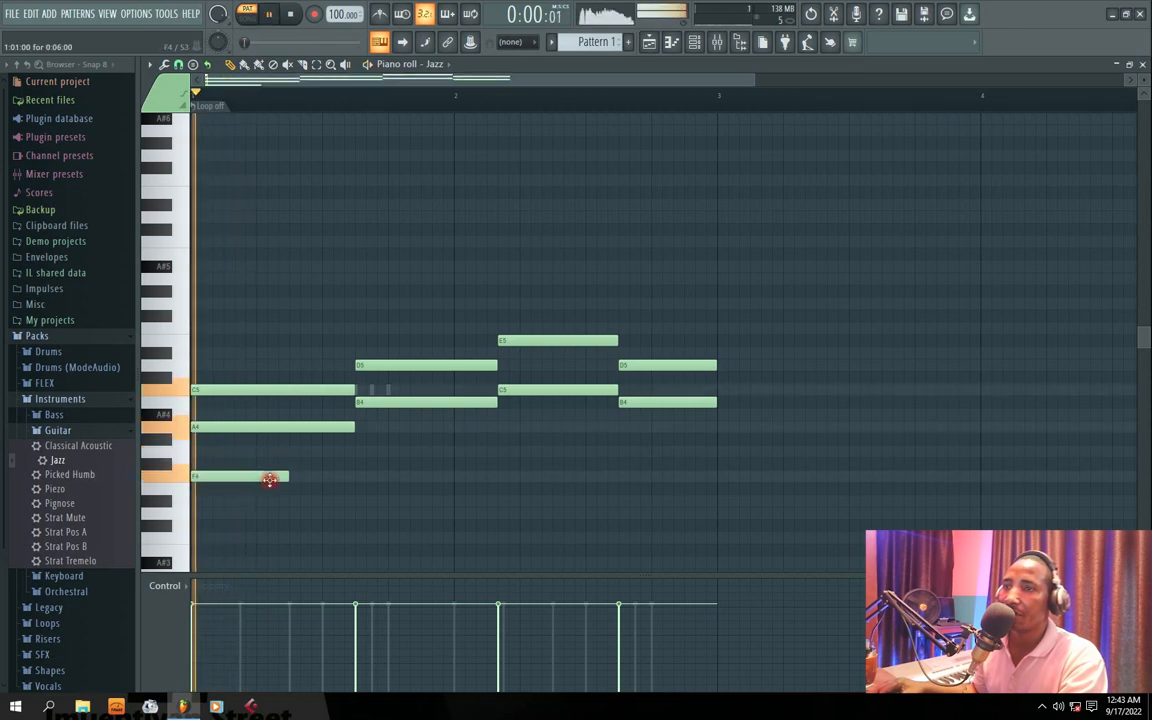
left_click_drag(287, 477, 354, 476)
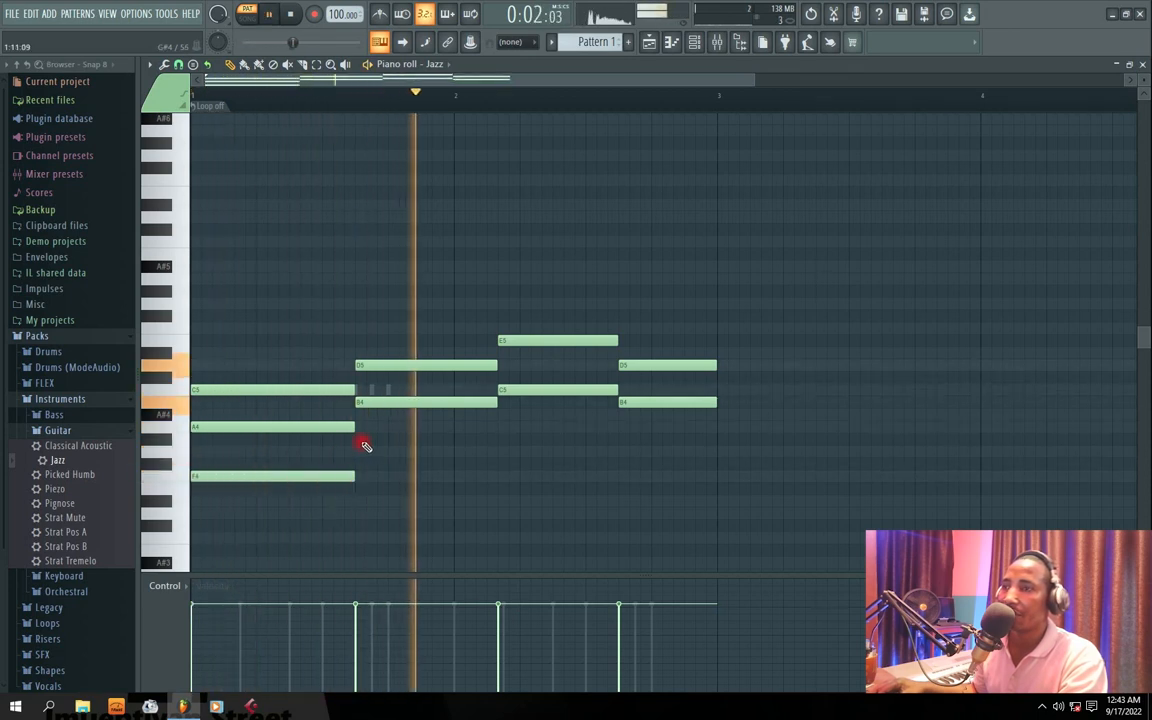
key("space")
right_click(329, 478)
key("space")
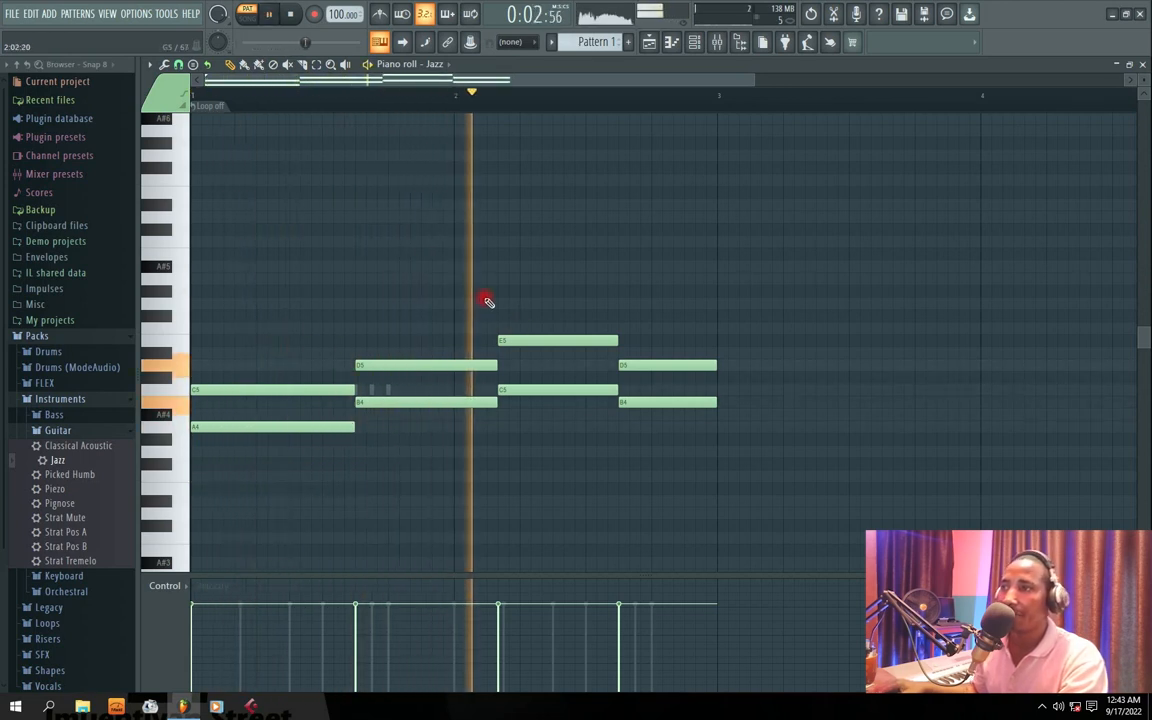
key("space")
- Add a 10-step F4 note beneath the first A4 and C5 notes at the start of bar 1
left_click(163, 466)
left_click(186, 467)
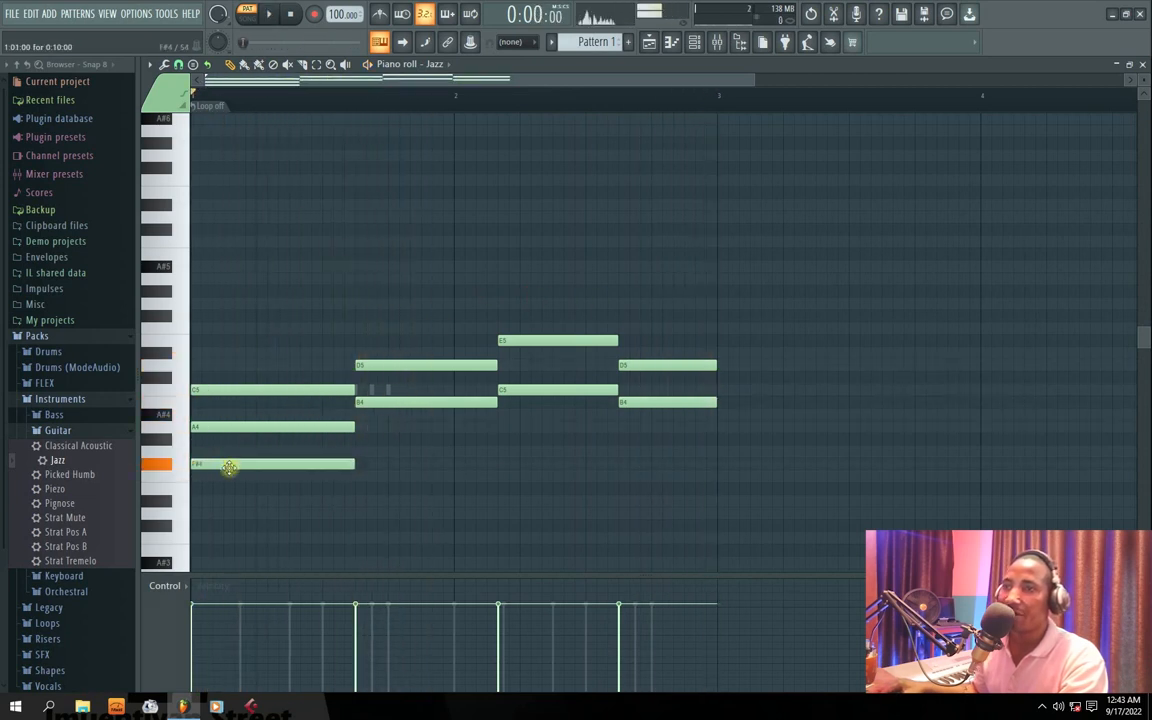
left_click_drag(229, 468, 226, 478)
- Add G4, A4 and G4 notes beneath the second, third and fourth chords, each trimmed to its chord's length
left_click(359, 451)
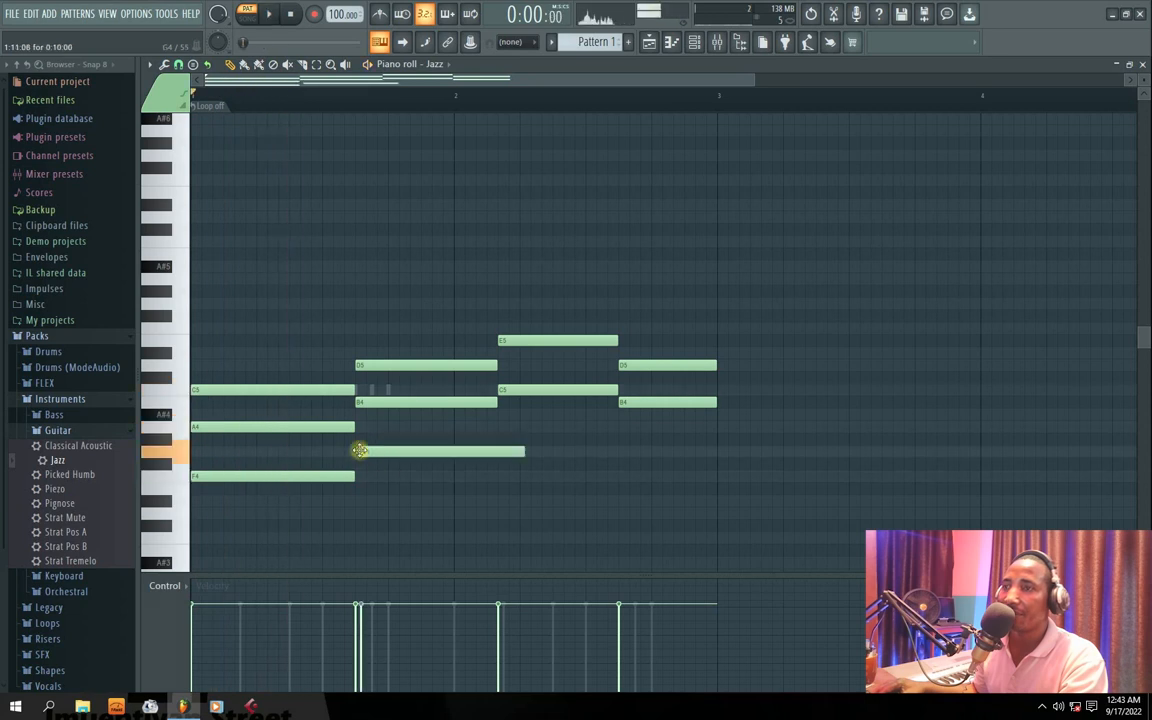
left_click(503, 428)
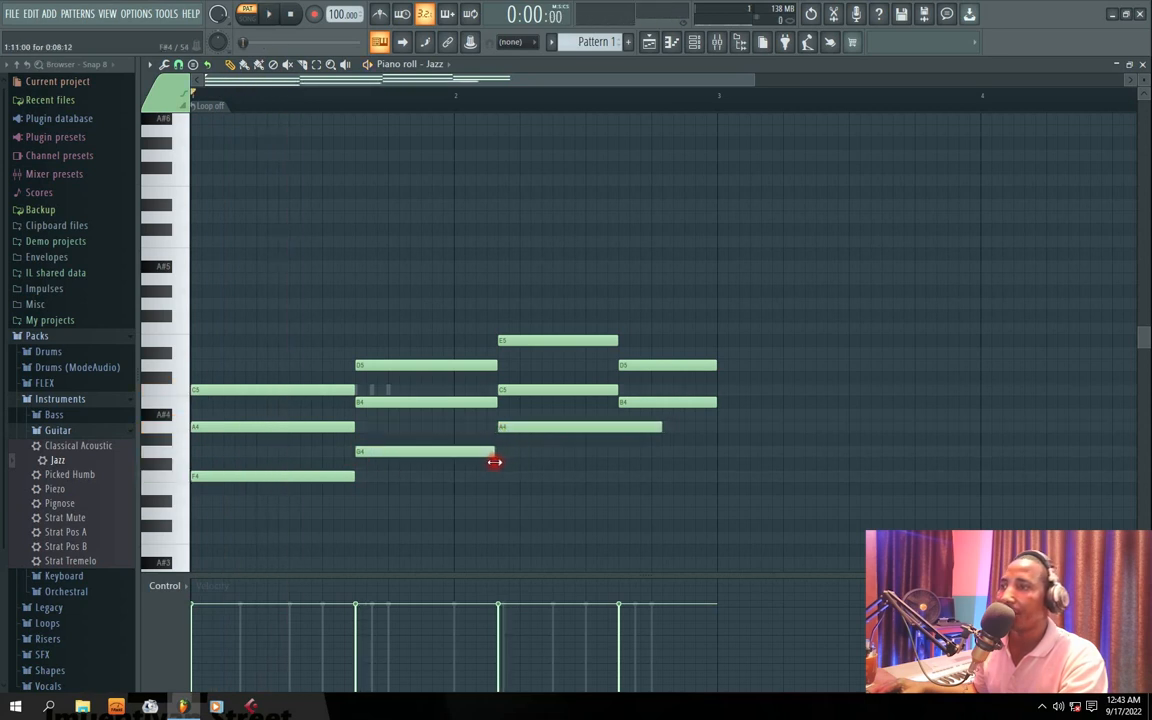
left_click_drag(494, 461, 497, 461)
key("space")
left_click_drag(661, 427, 619, 430)
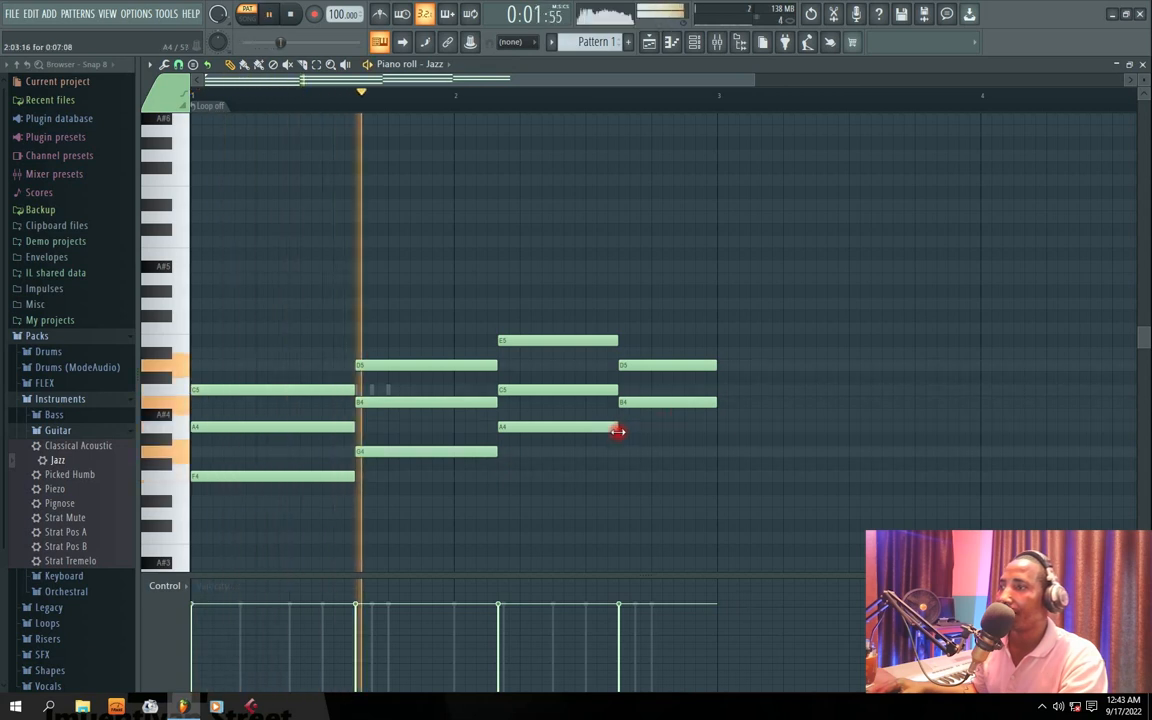
left_click(628, 451)
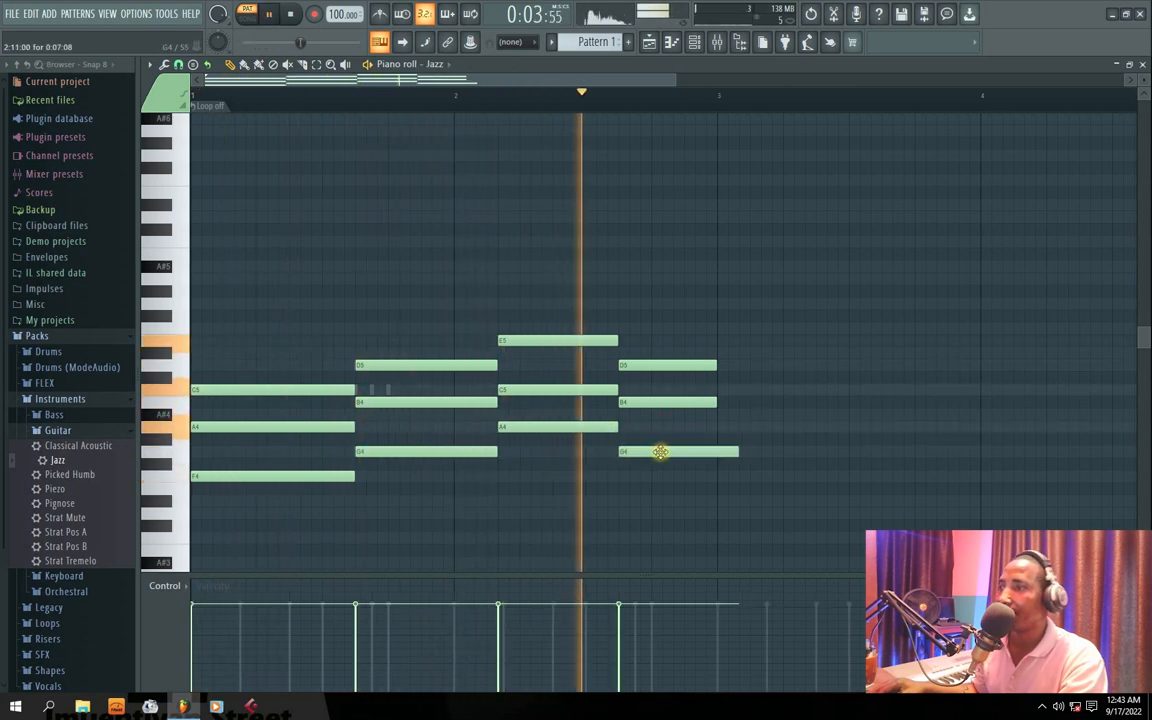
left_click_drag(735, 452, 717, 452)
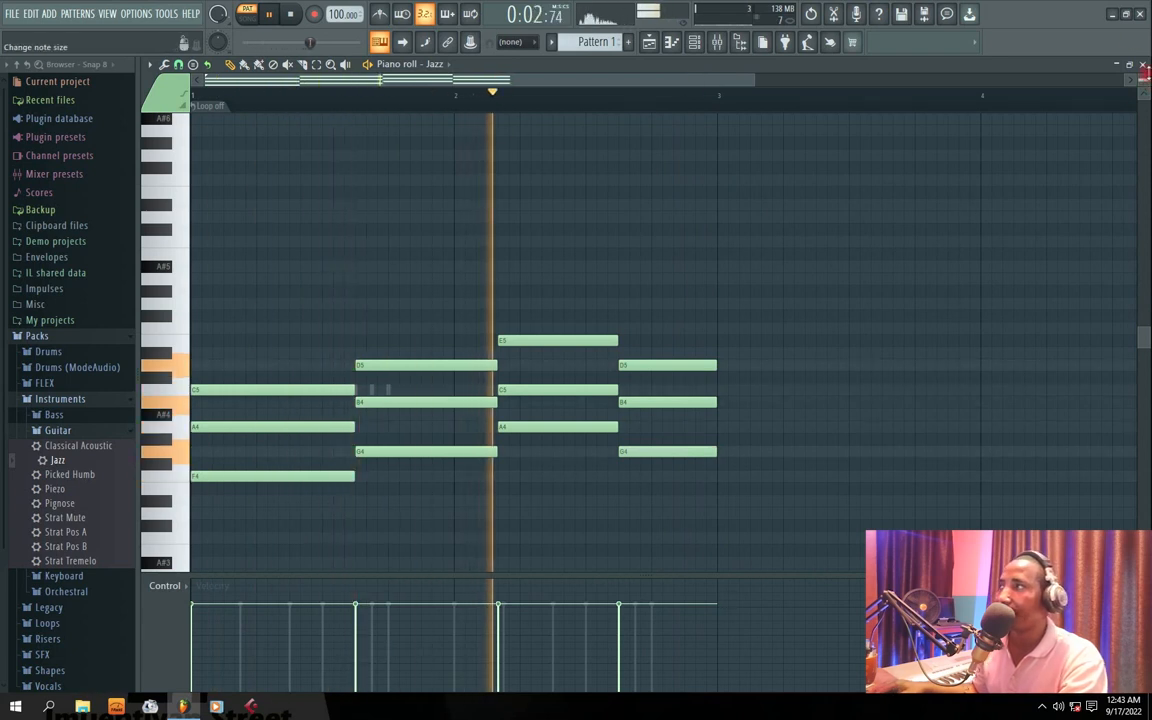
- Close the piano roll, route the Jazz channel to mixer track 5, and play the full pattern
left_click(1145, 70)
left_click(490, 265)
key("space")
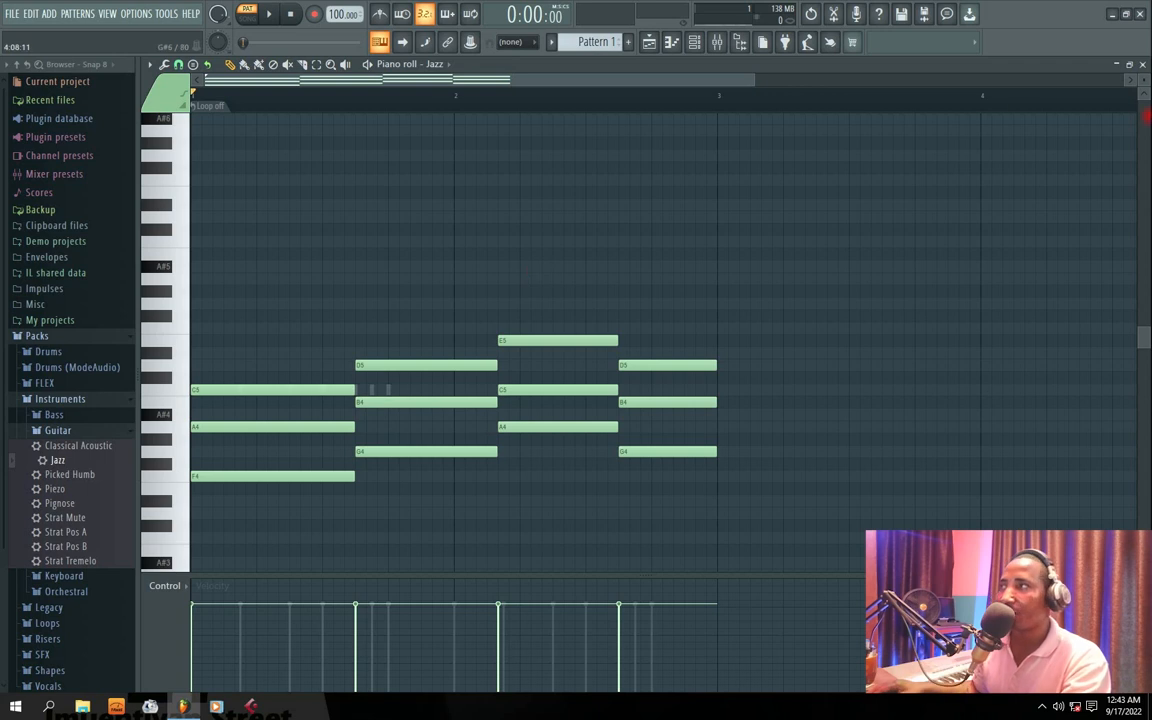
left_click(1144, 66)
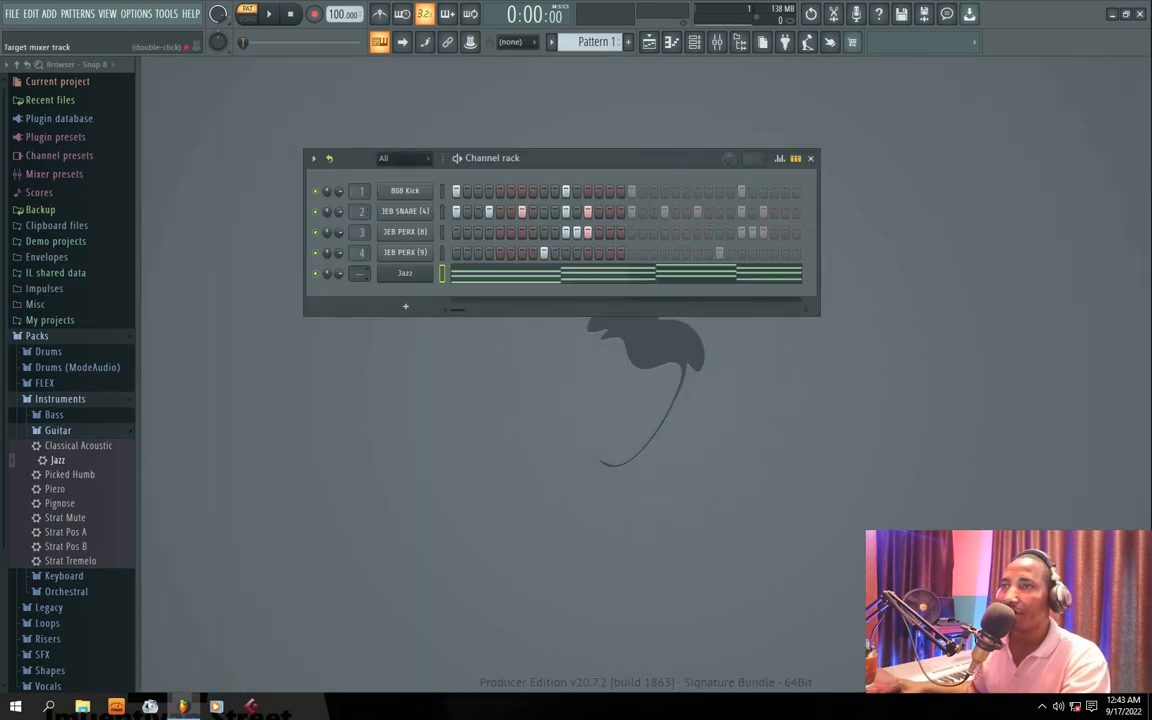
key("space")
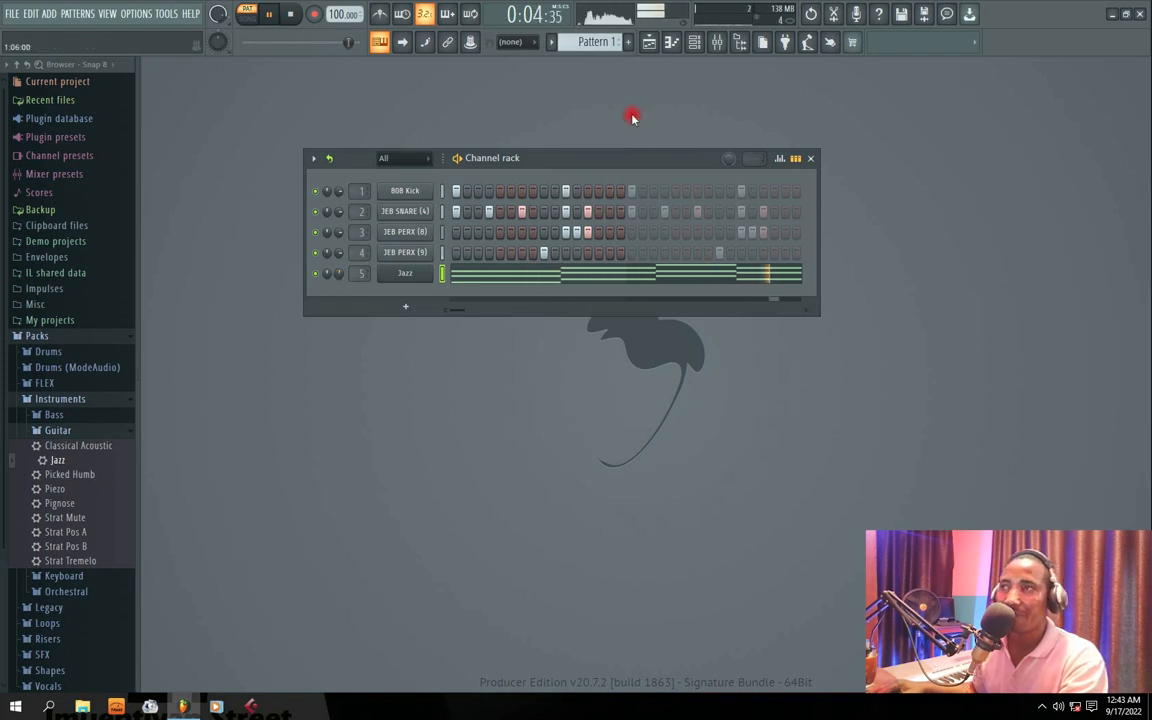
- Audition the beat in layers: solo kick and snare, then unmute both percussion channels and Jazz for a full playback
left_click_drag(548, 159, 556, 192)
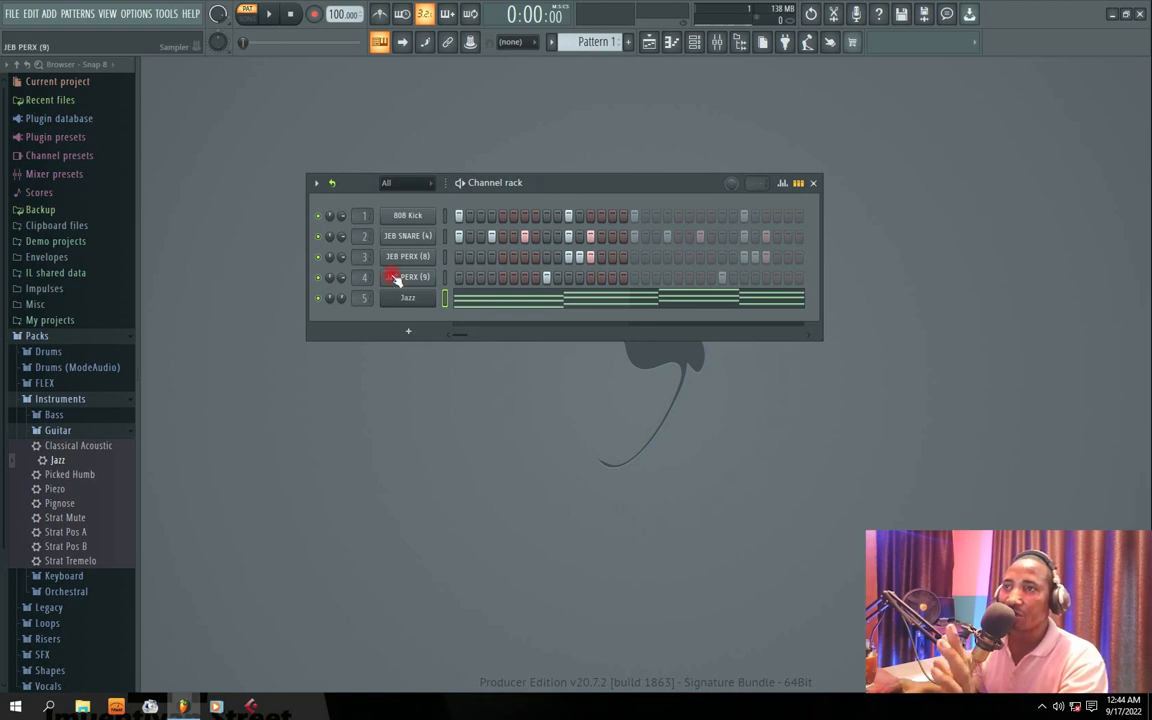
right_click(319, 218)
left_click(319, 237)
left_click(321, 258)
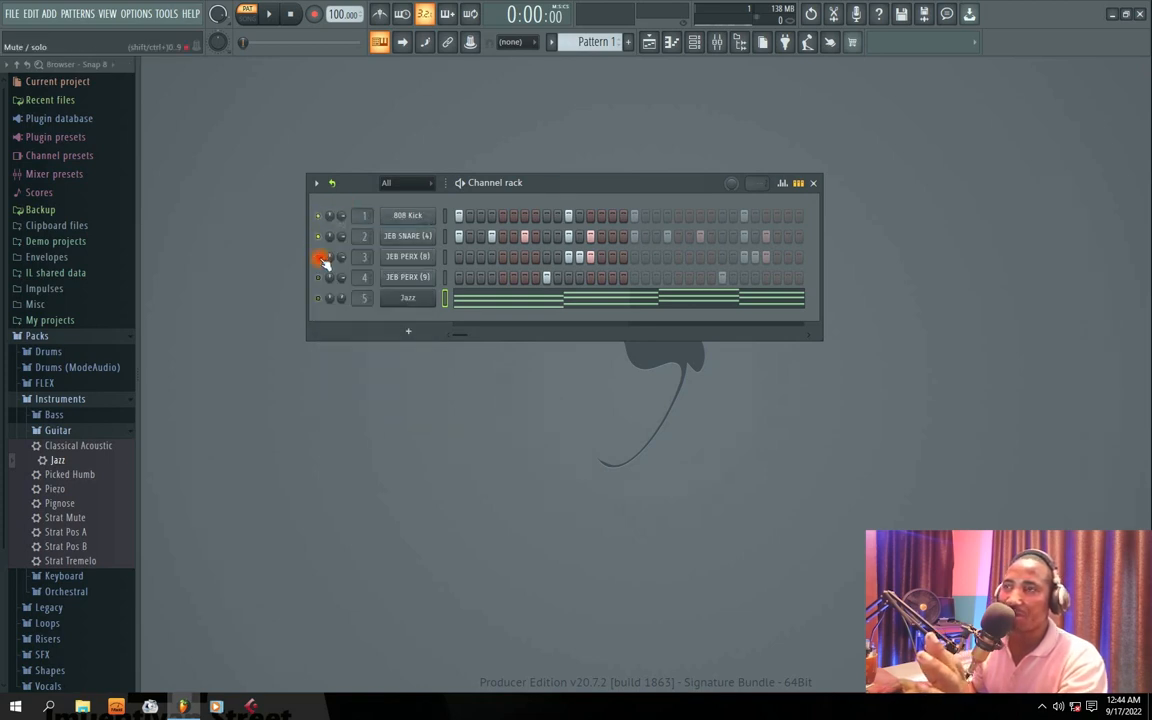
left_click(322, 279)
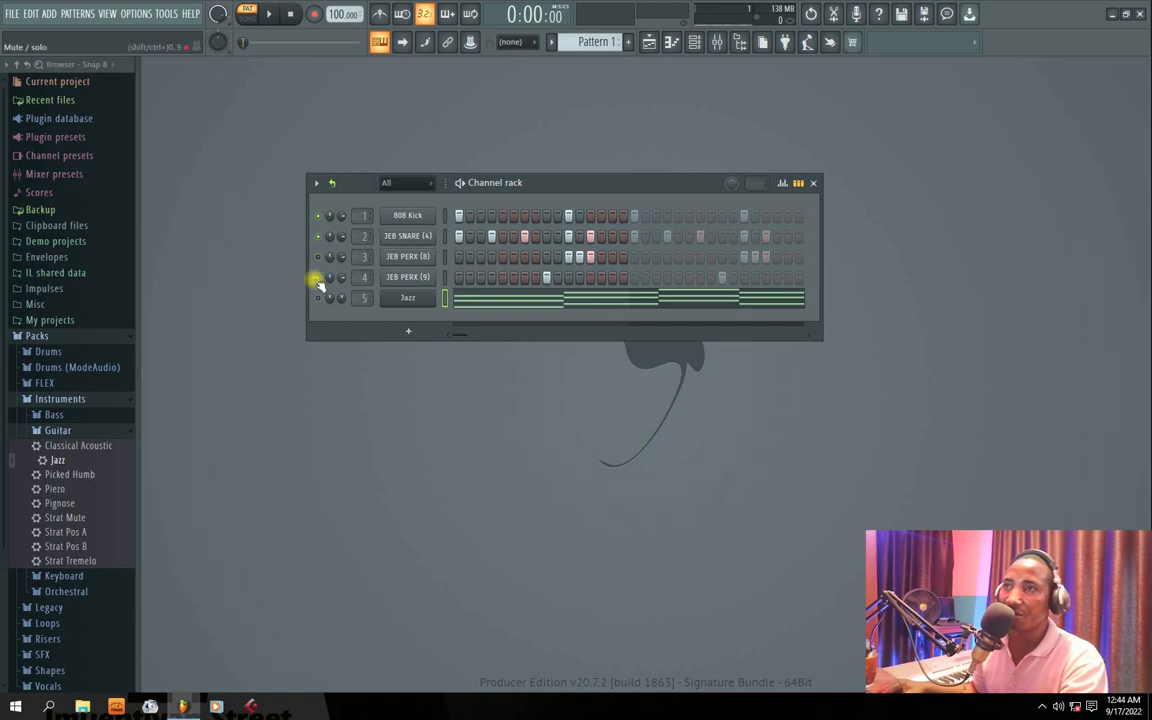
key("space")
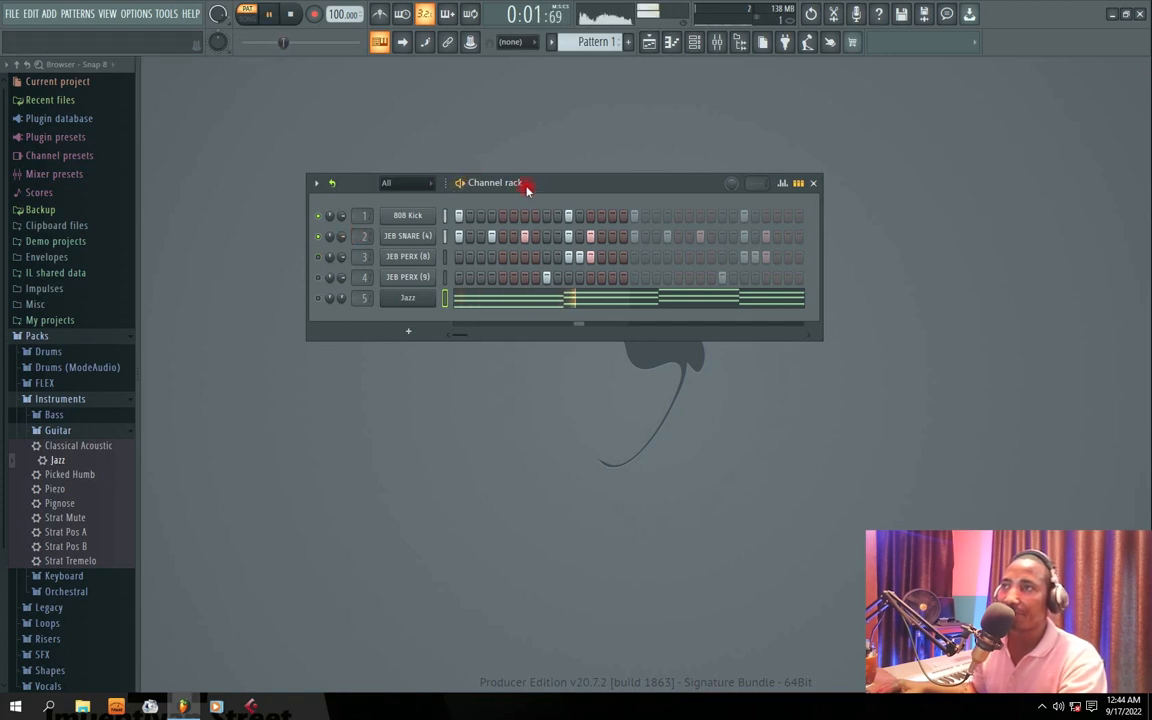
key("space")
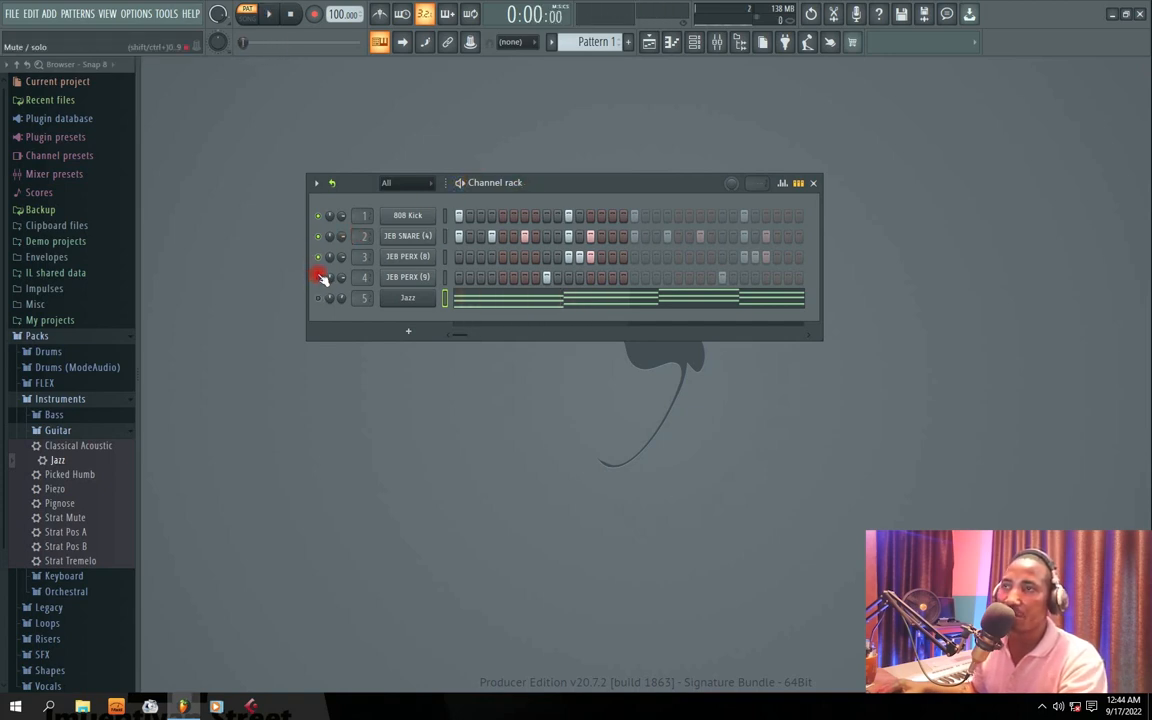
key("space")
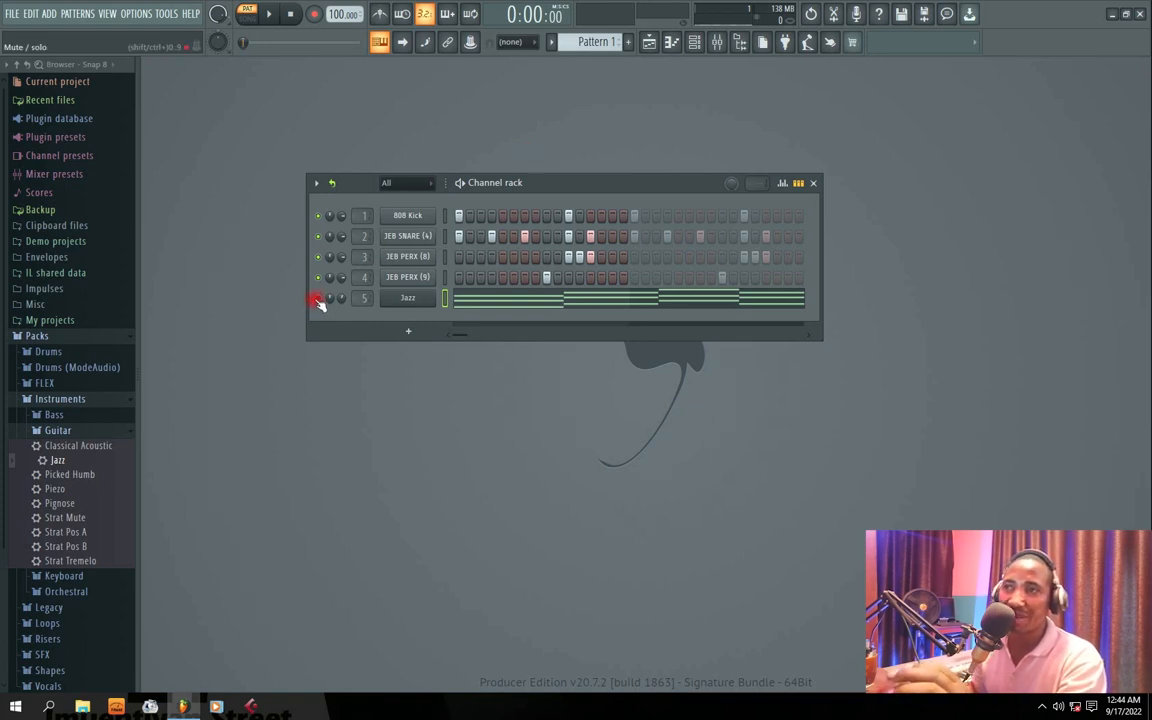
key("space")
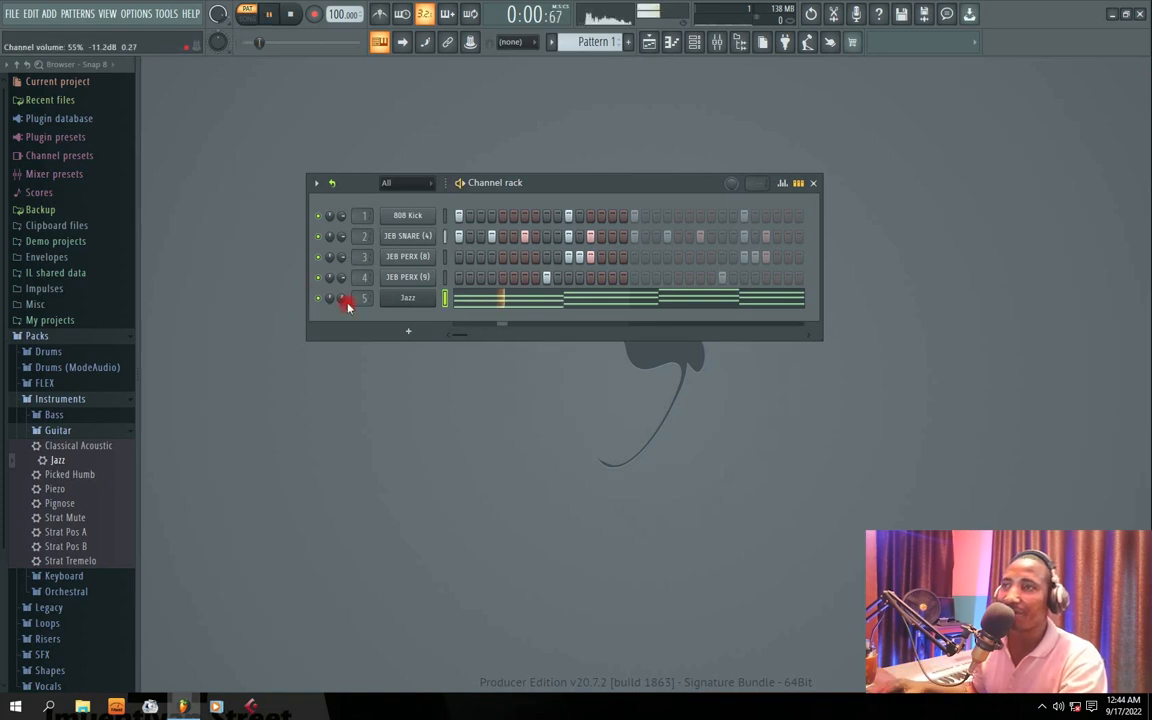
- Set the Jazz channel volume to 51% during playback and check its chords in the piano roll
left_click_drag(342, 298, 342, 306)
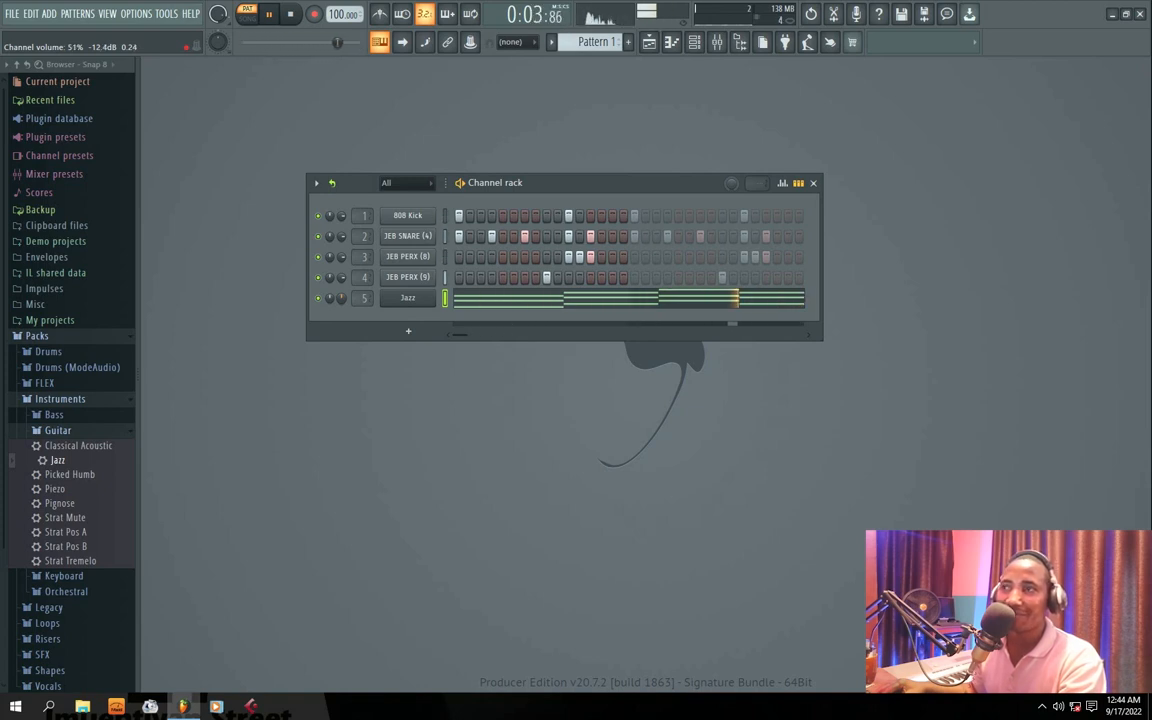
left_click(481, 298)
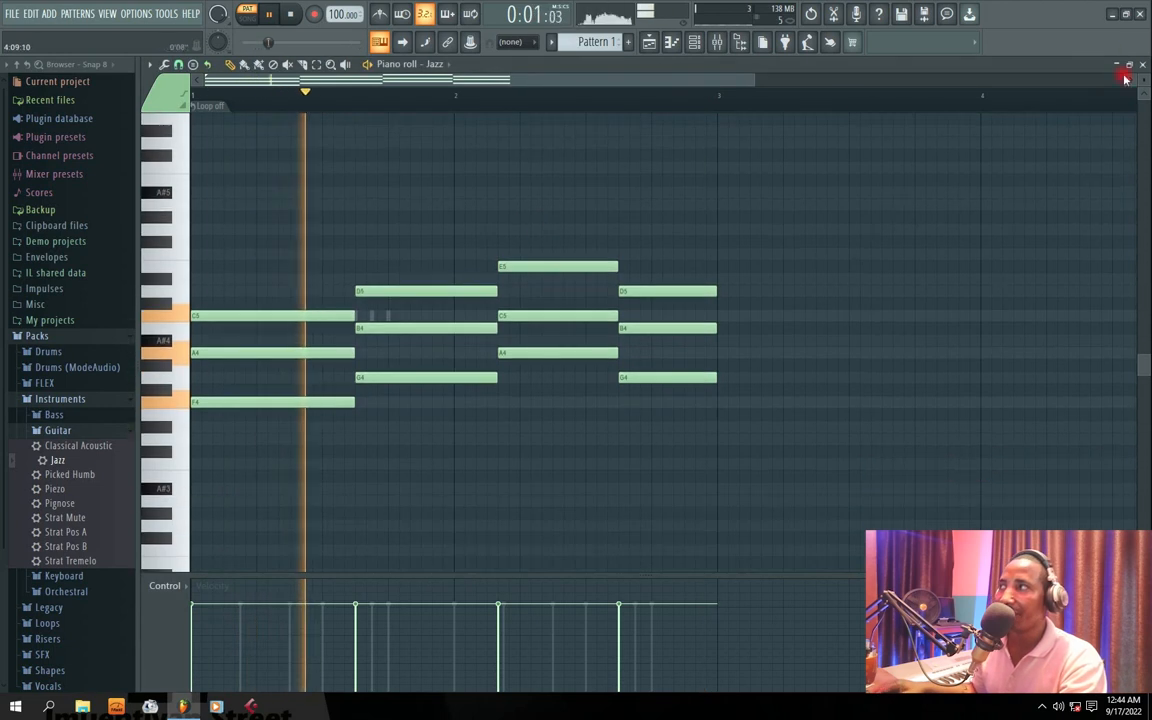
left_click(1142, 64)
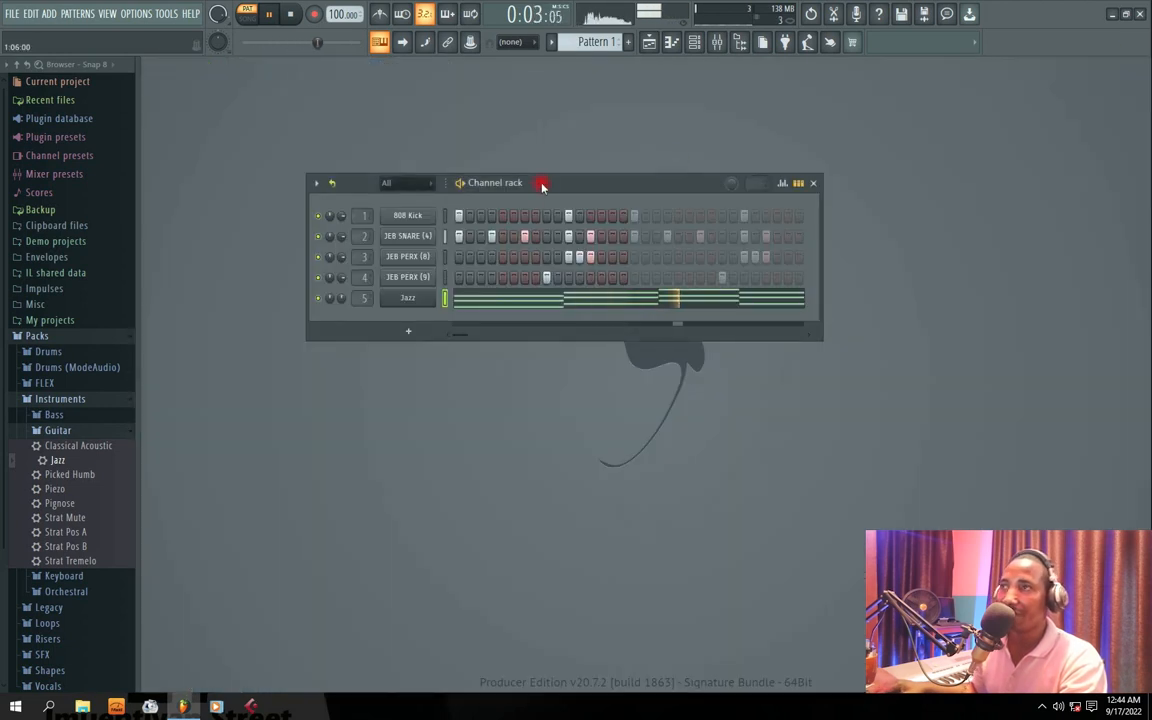
left_click_drag(541, 186, 510, 195)
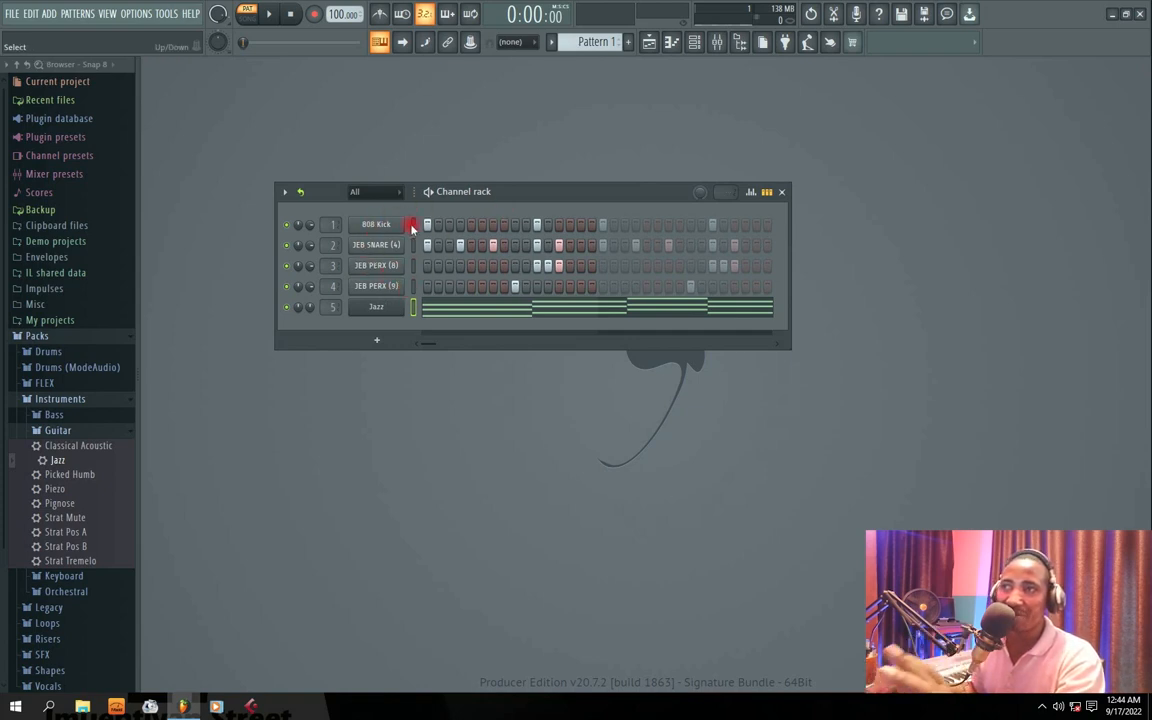
- Review the Jazz channel's instrument and its four chords in the piano roll, closing both windows
left_click(378, 308)
left_click(949, 237)
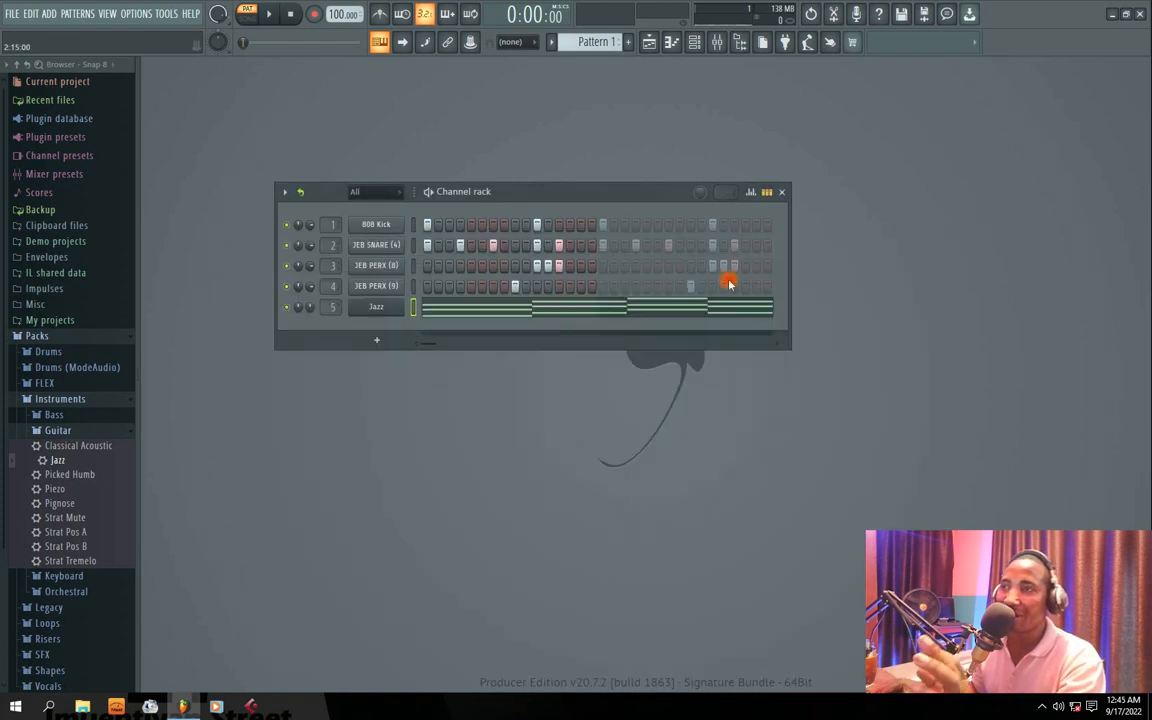
left_click(480, 313)
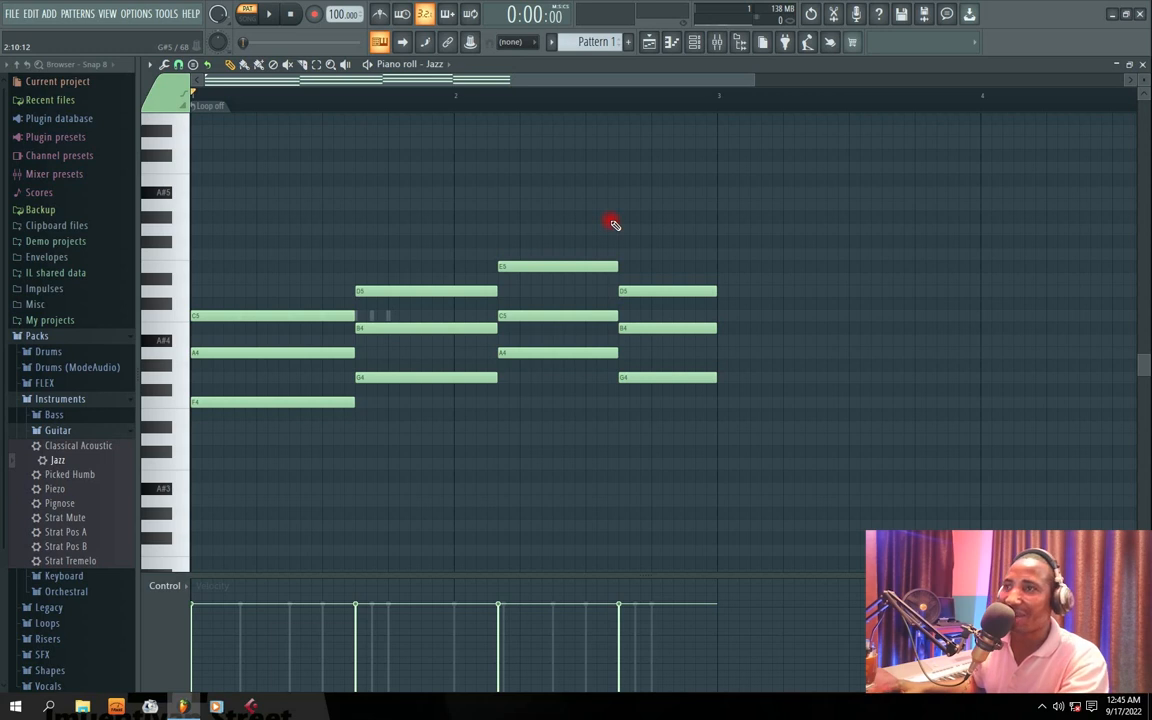
left_click(1140, 62)
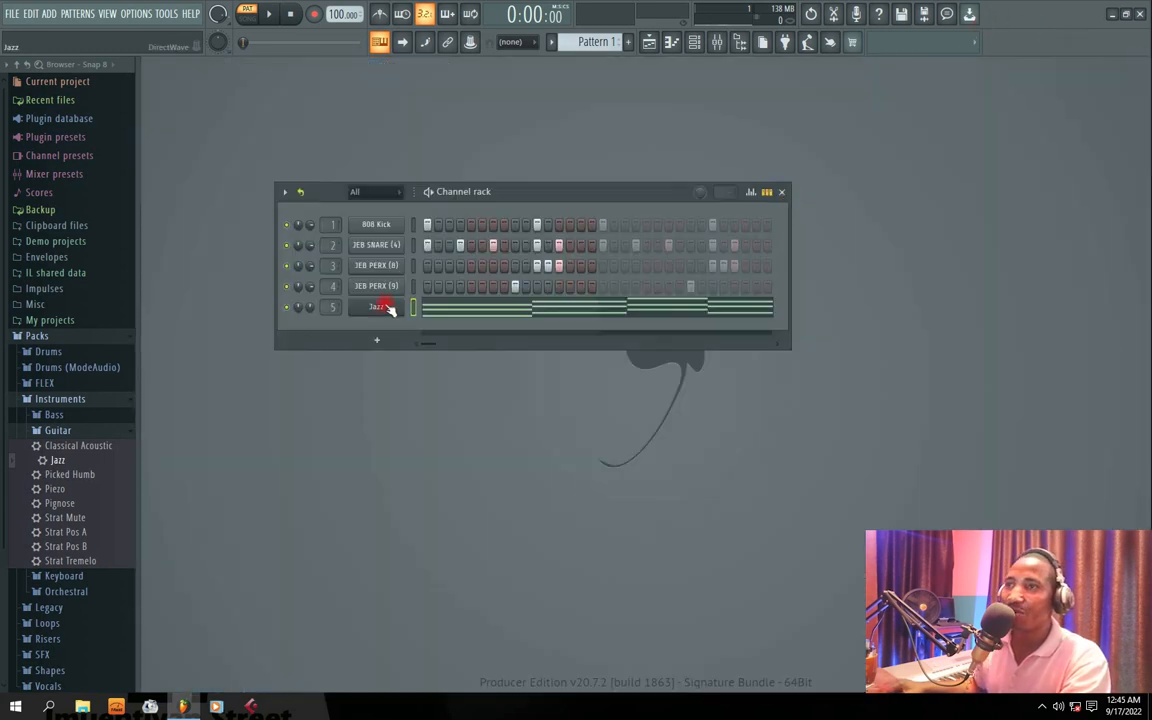
- Clone the Jazz channel in the channel rack and close the clone's instrument window
right_click(390, 309)
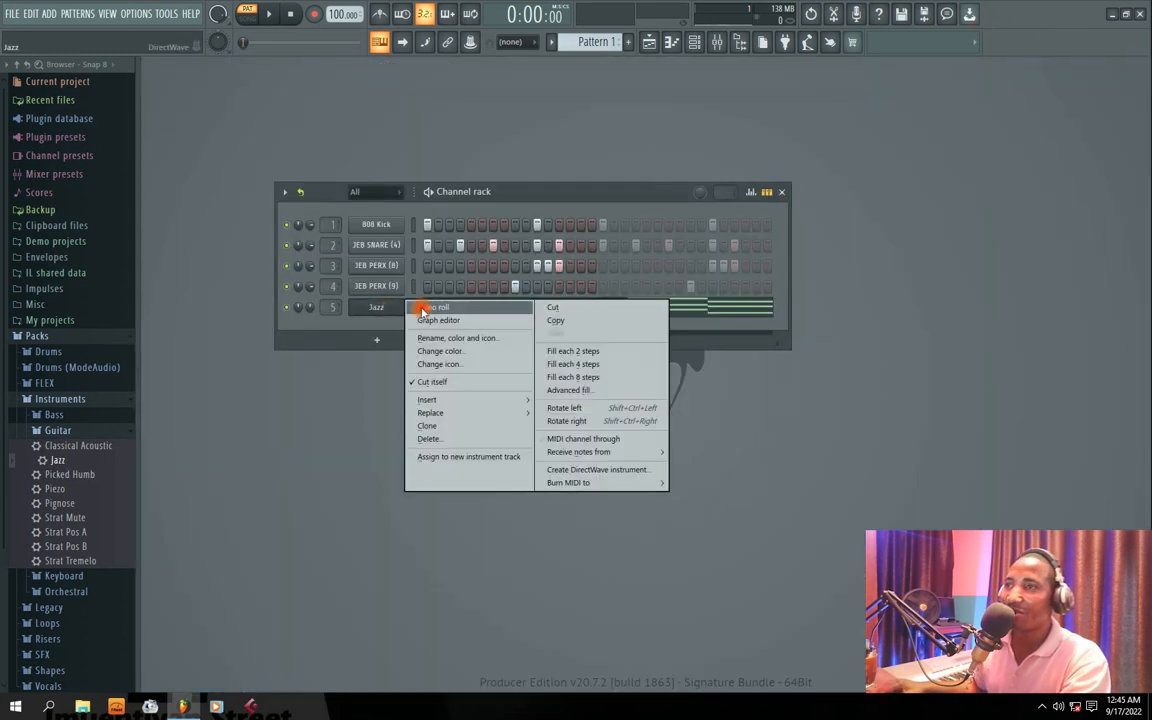
left_click(430, 428)
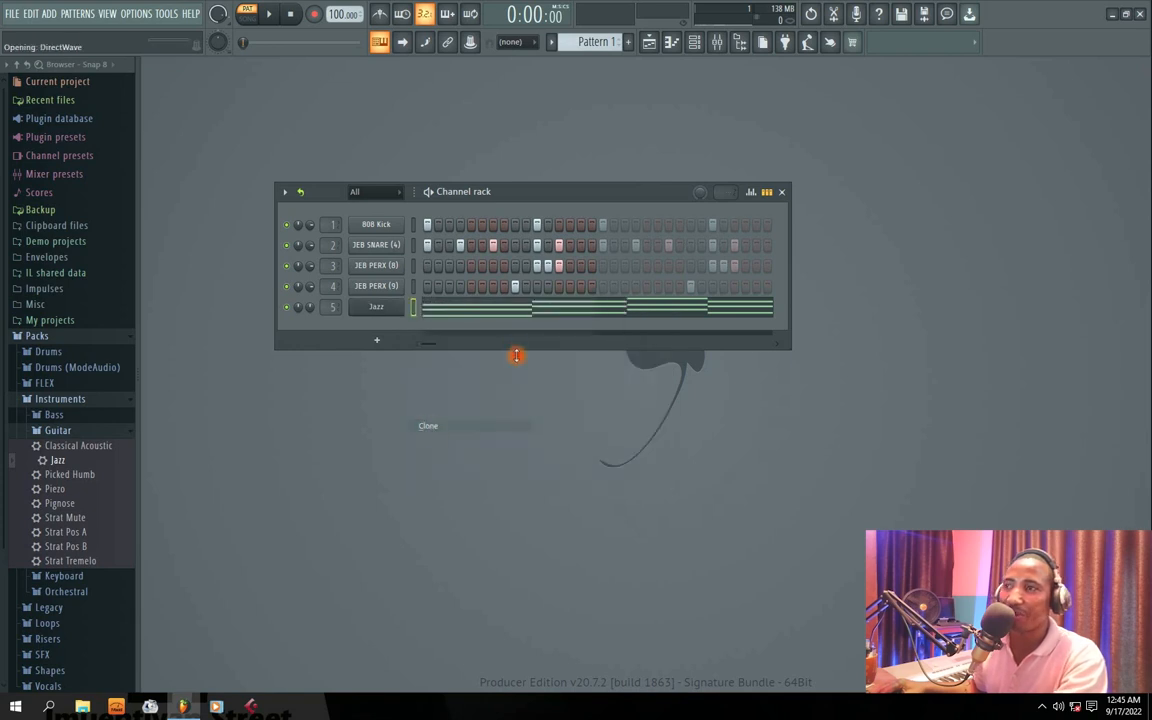
left_click(965, 258)
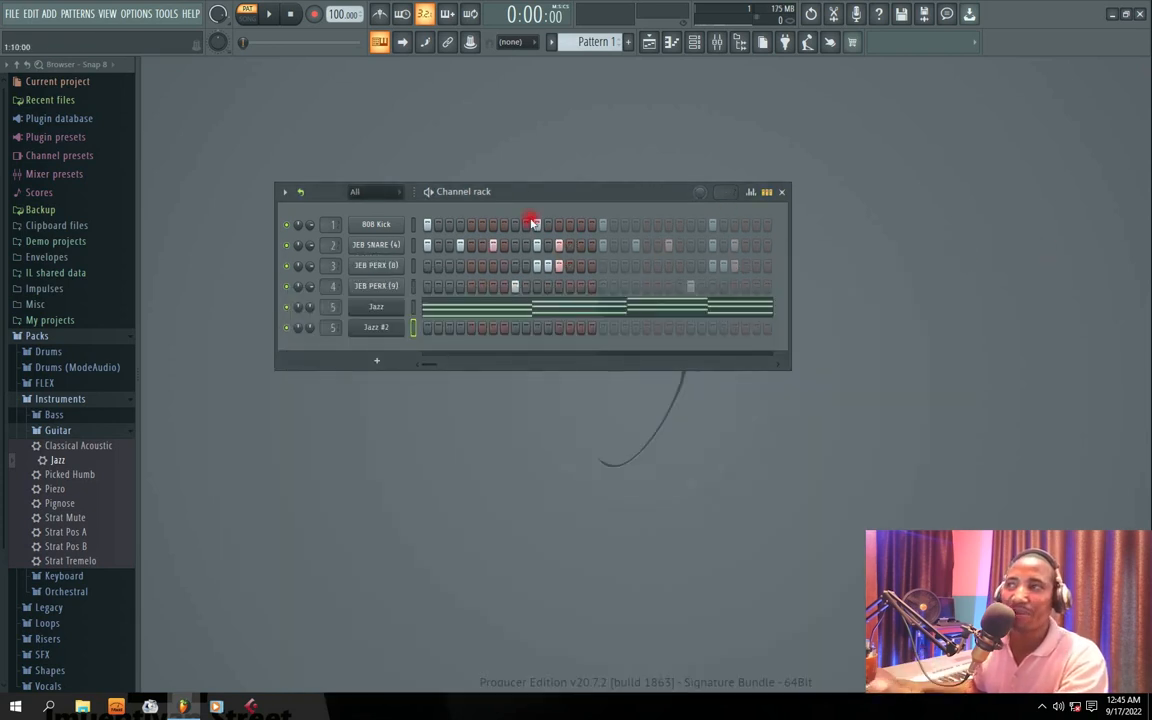
left_click_drag(512, 191, 520, 166)
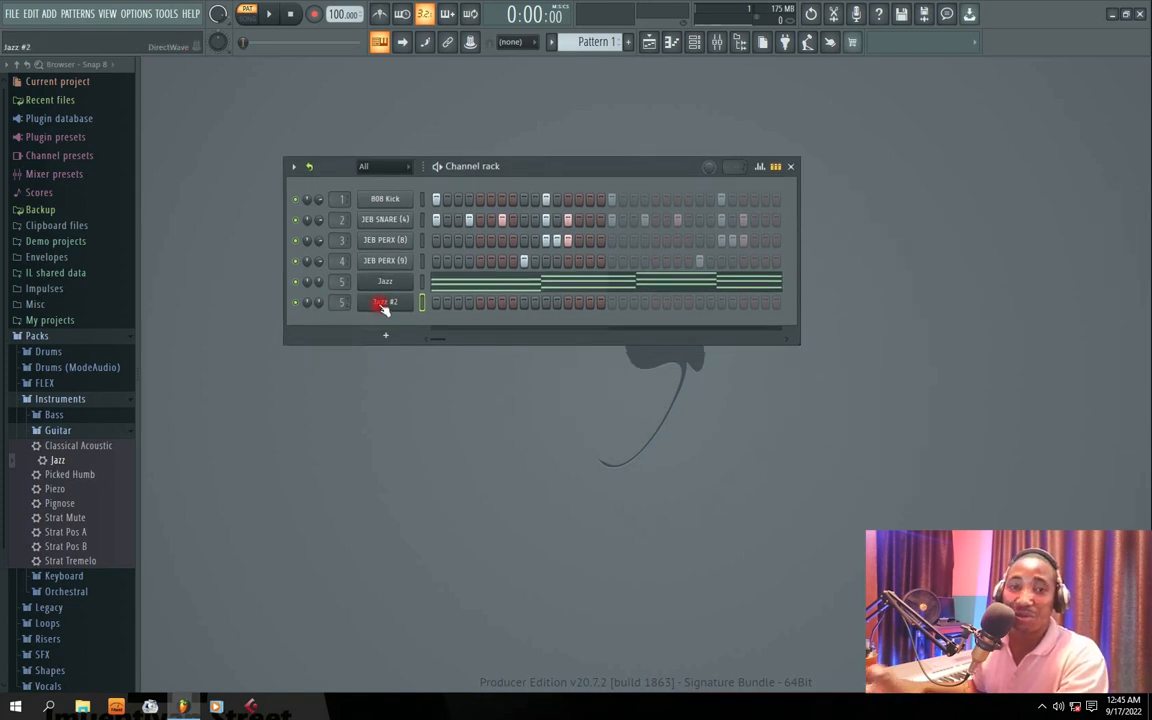
- Open the piano roll of the cloned Jazz #2 channel and play the pattern against the ghosted chords
right_click(383, 307)
left_click(390, 276)
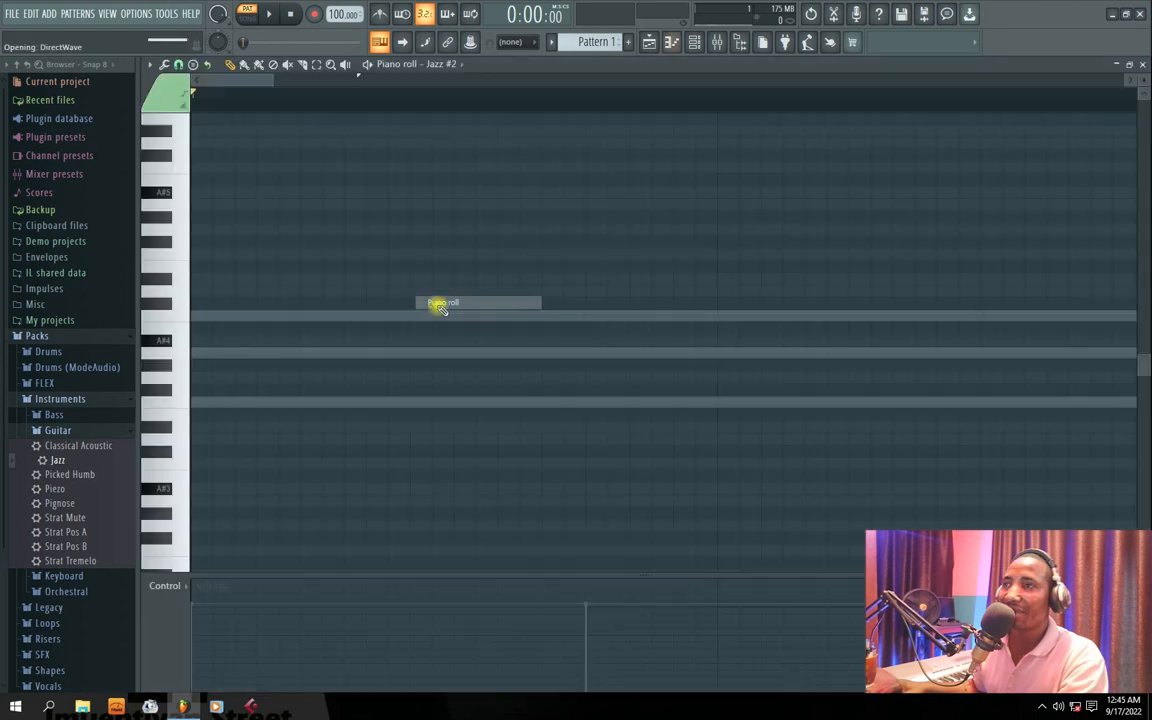
key("space")
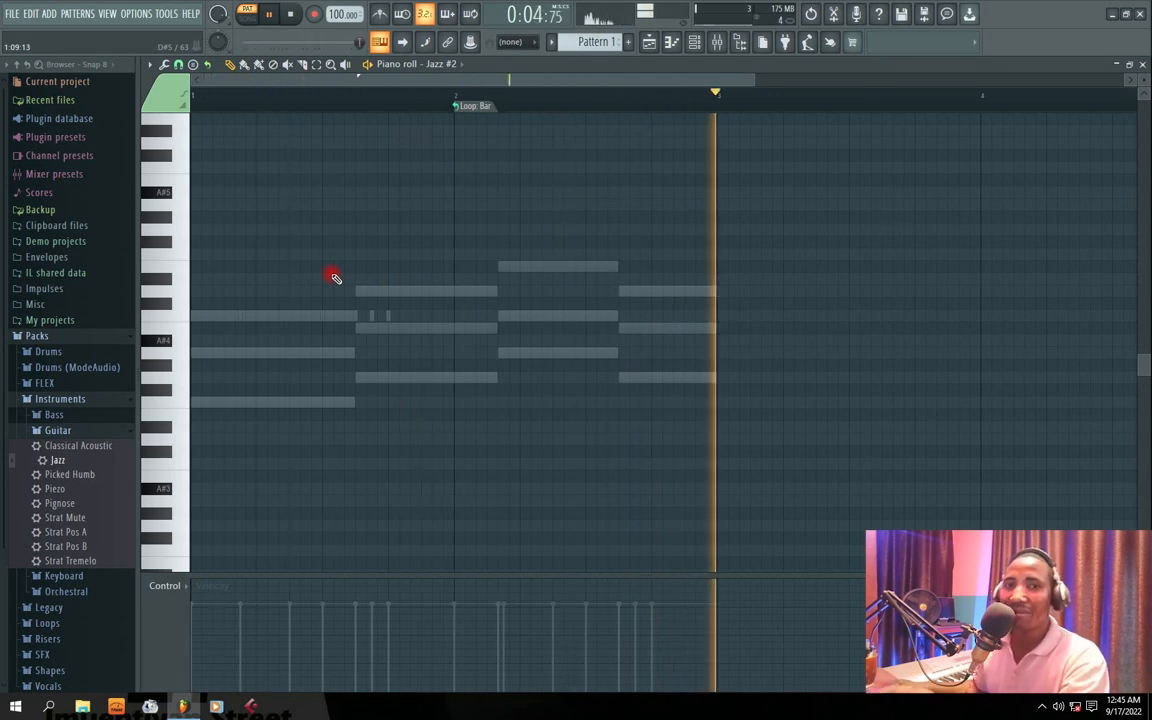
key("space")
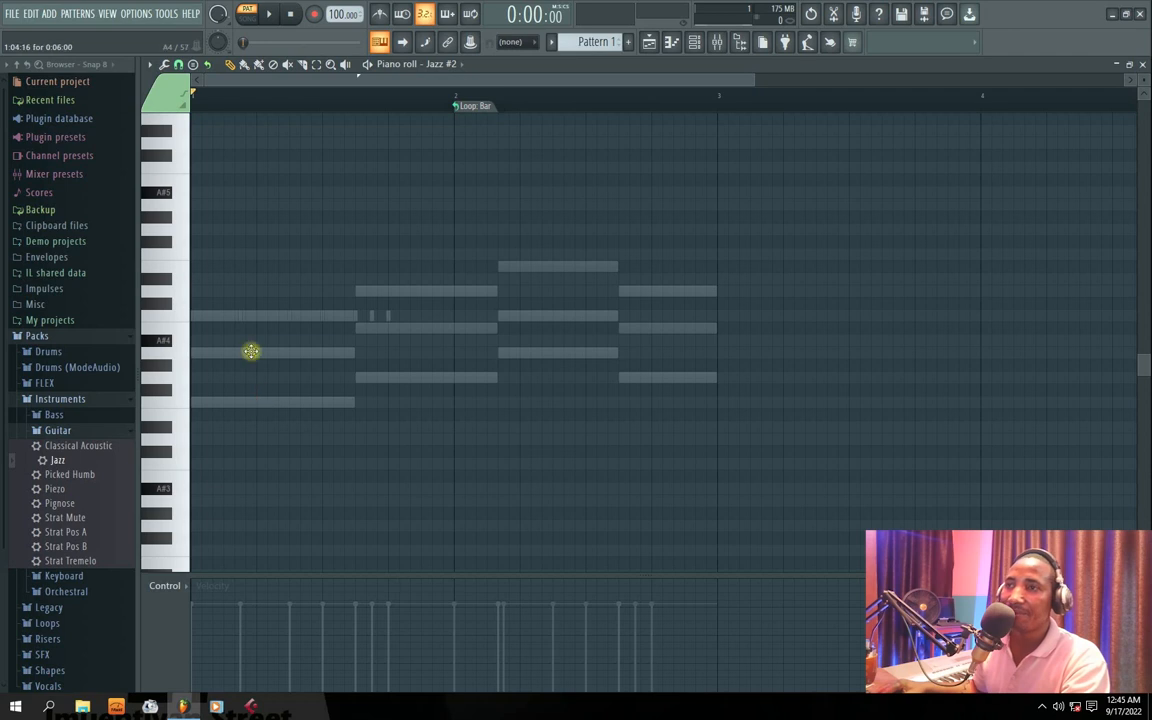
- Add an A4 note at 1:05:00 in Jazz #2 and shorten it to under one step
left_click(258, 352)
key("space")
left_click_drag(352, 354, 291, 353)
key("space")
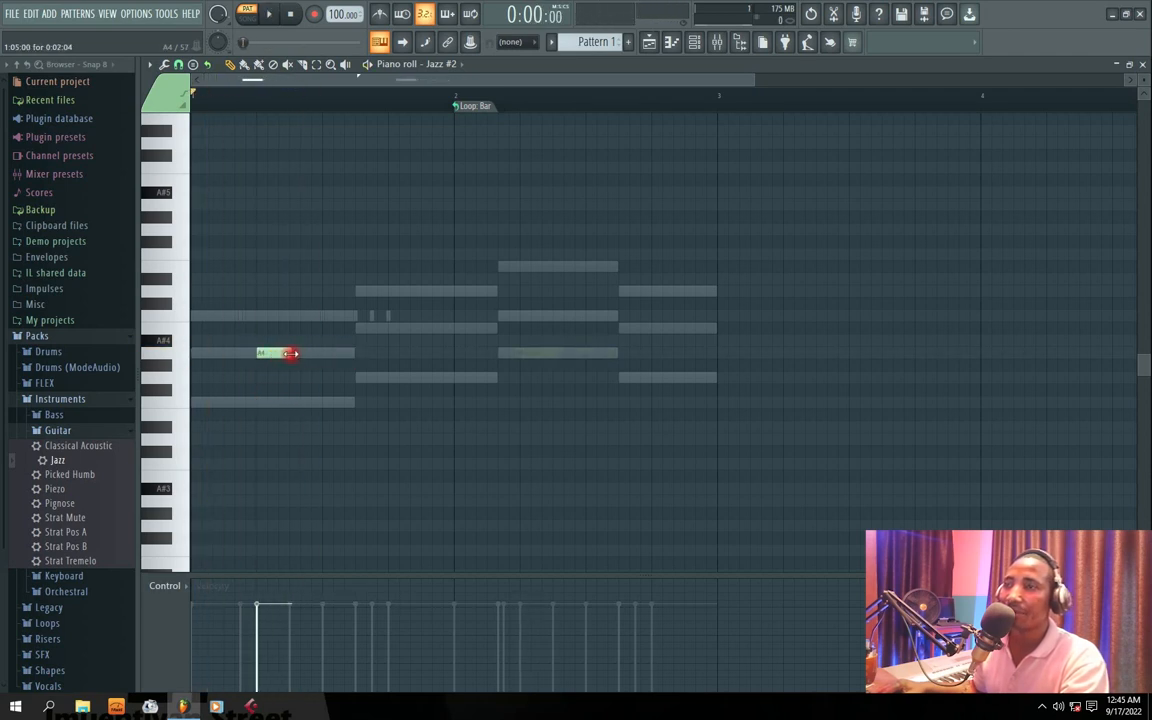
- Set the Jazz #2 loop point to Don't loop and play the pattern briefly
left_click(468, 105)
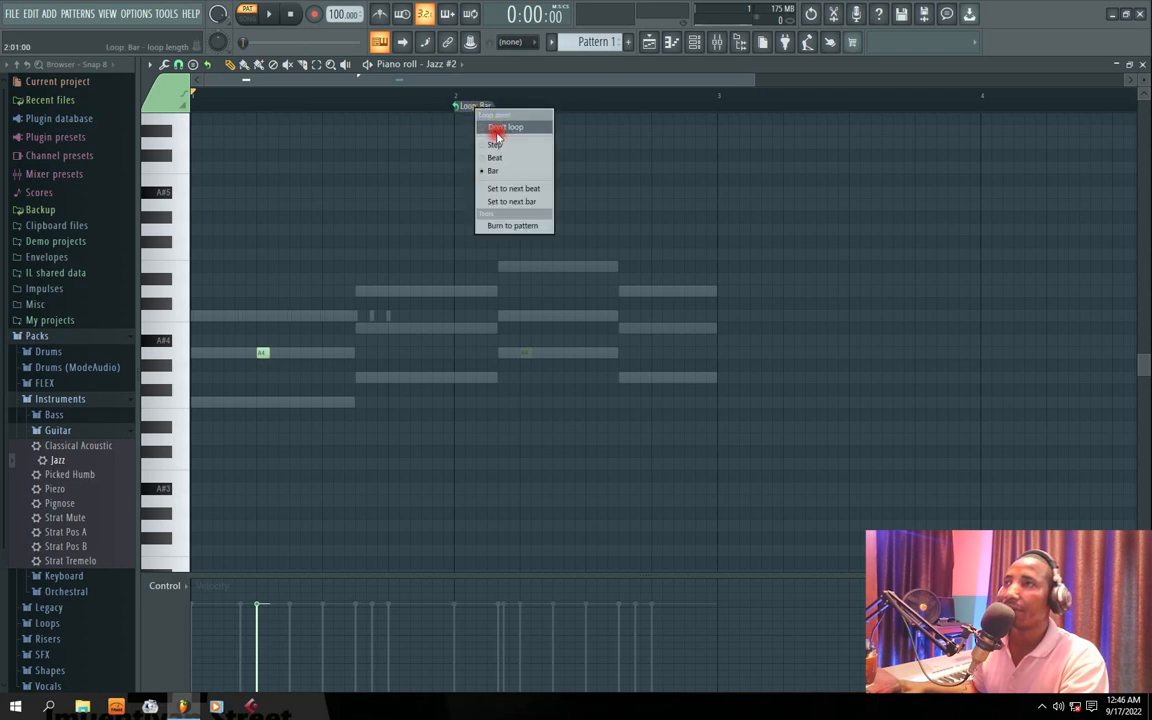
left_click(478, 123)
key("space")
key("space")
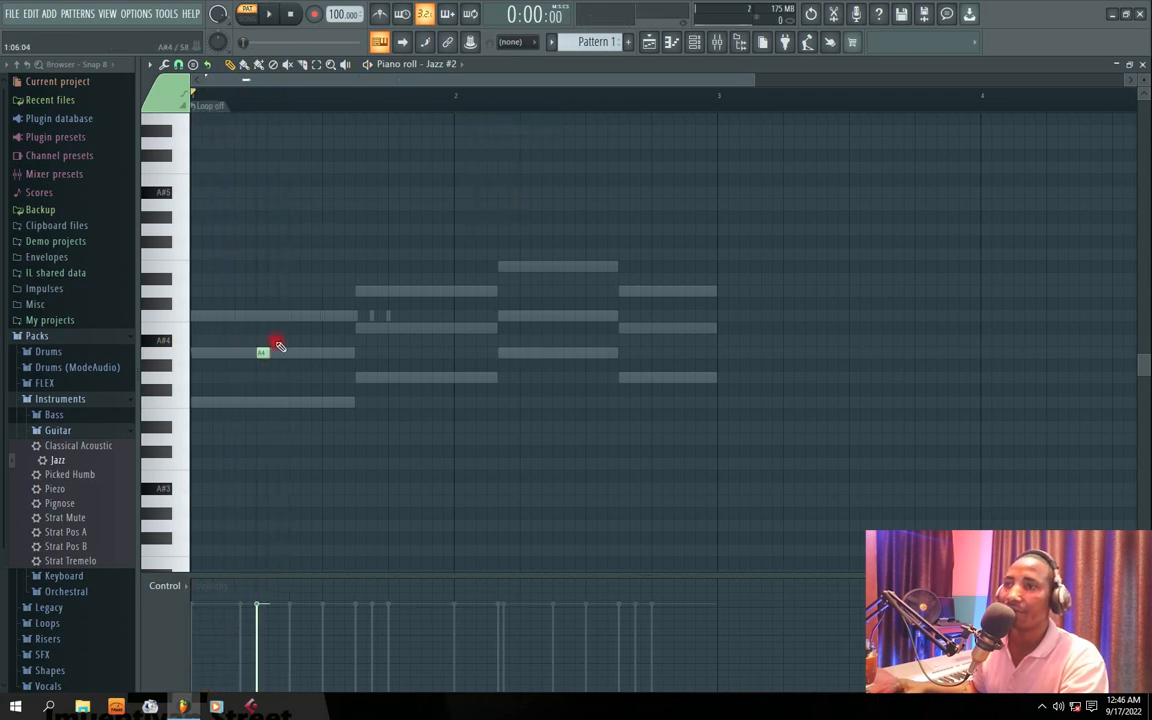
- Add a short C5 note after the A4, adjusting its timing to 1:06:00 by listening to playback
left_click(283, 316)
key("space")
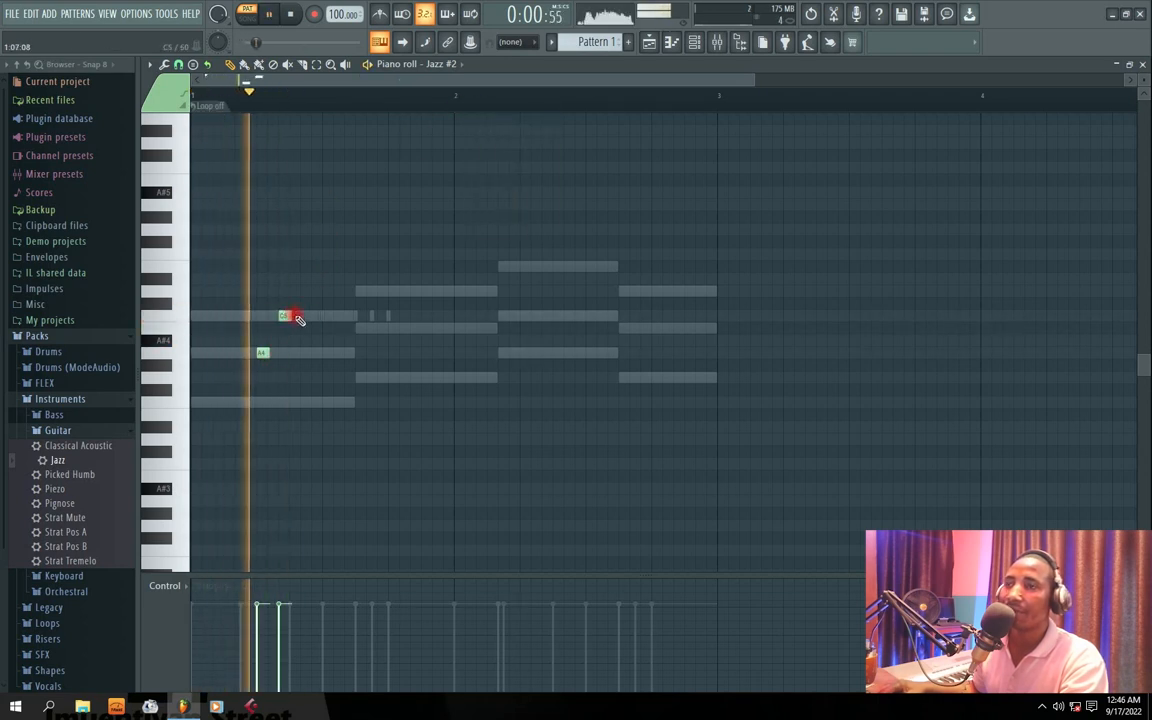
left_click_drag(283, 316, 271, 318)
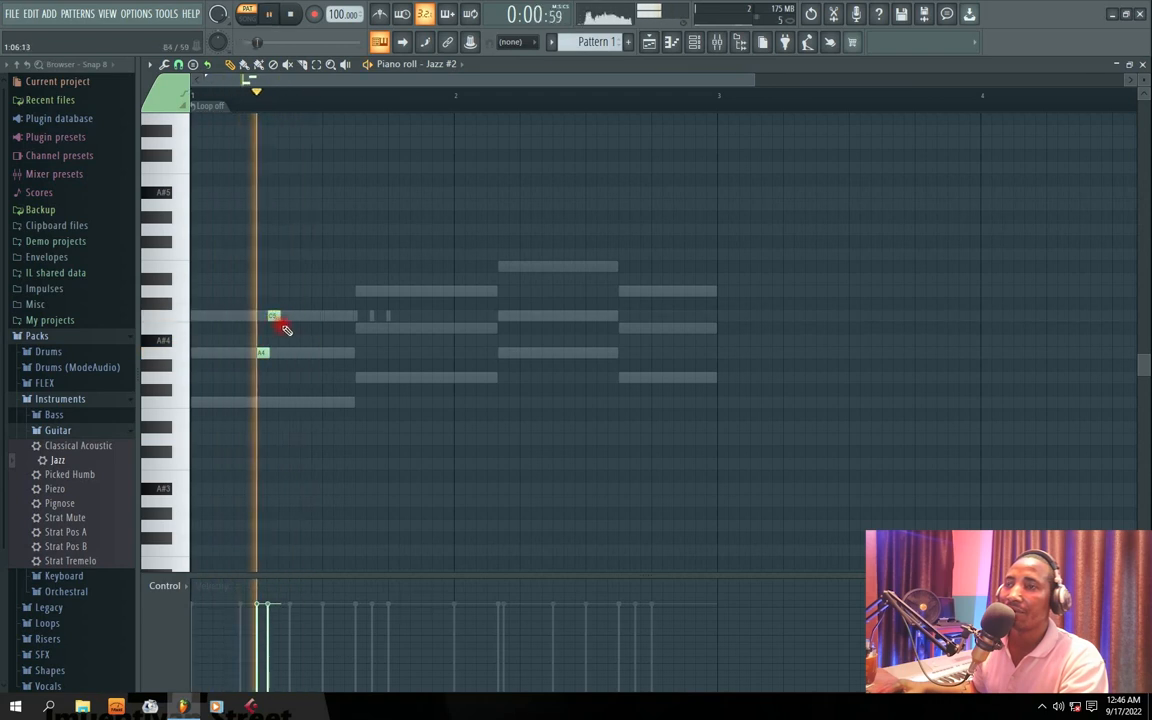
key("space")
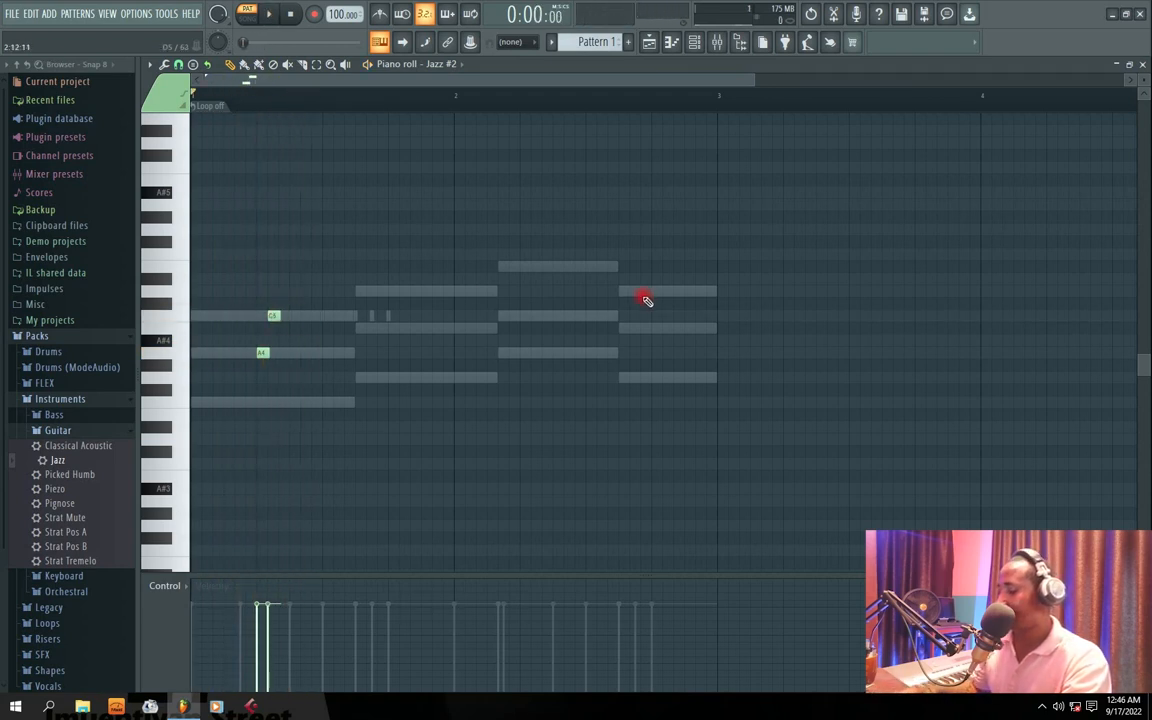
scroll(646, 300, "up", 4, "ctrl")
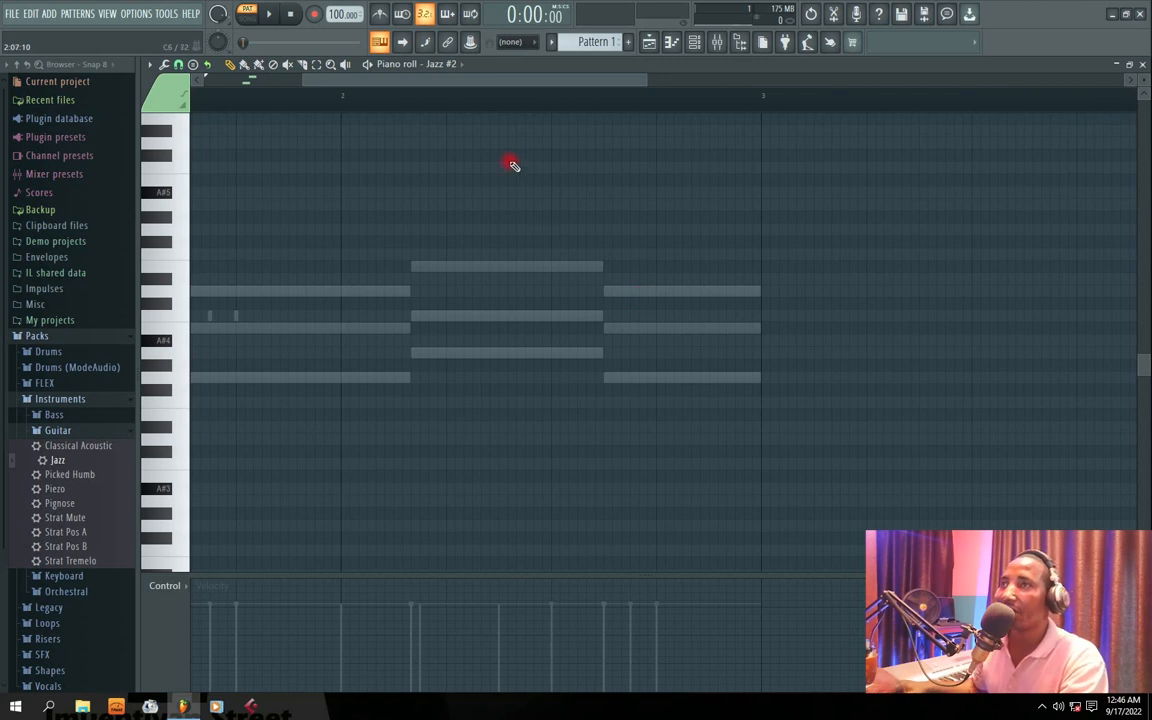
left_click_drag(450, 83, 288, 85)
key("space")
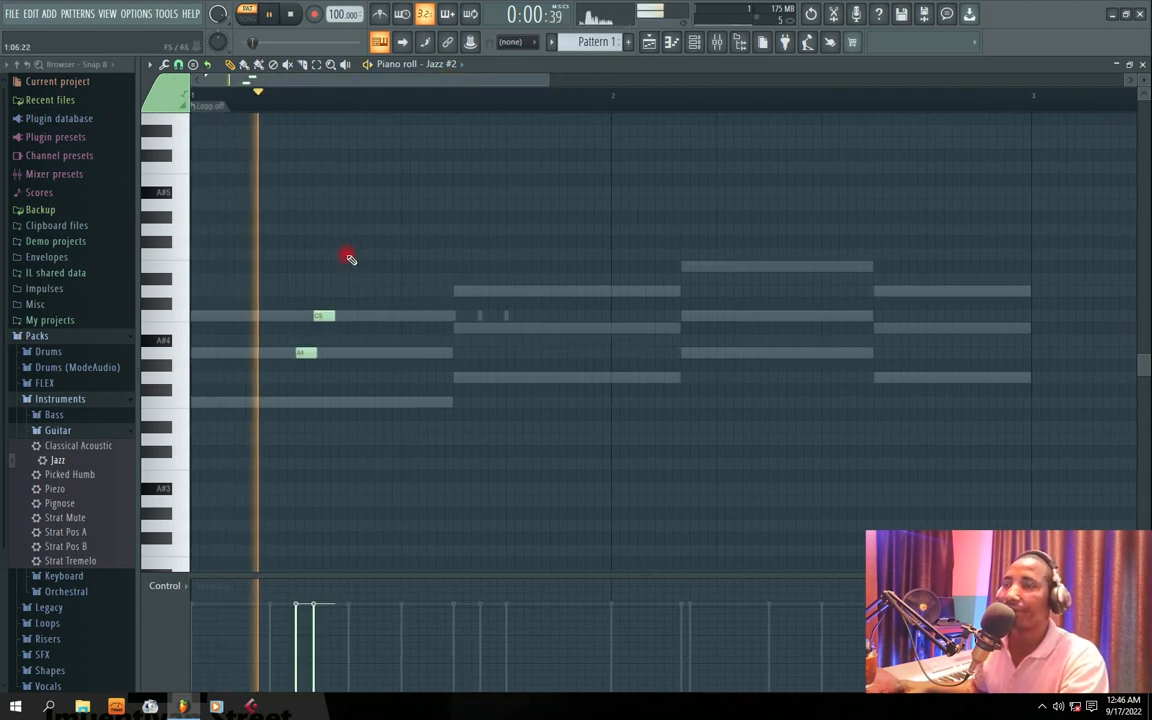
left_click_drag(322, 313, 333, 314)
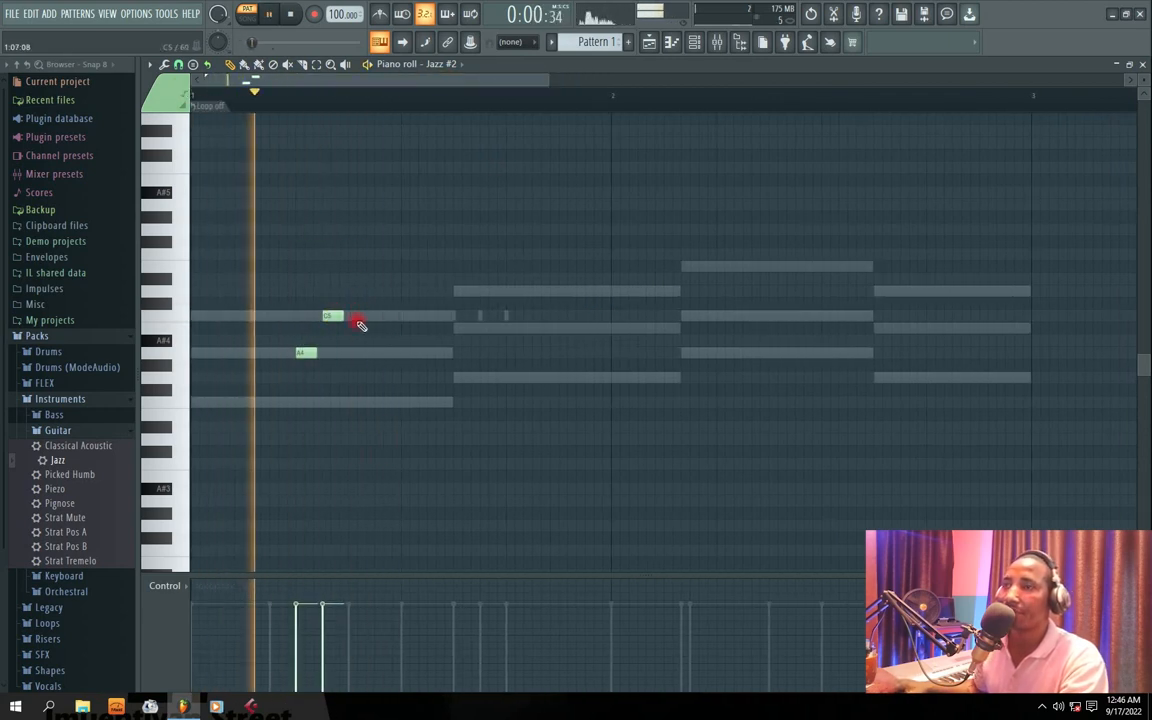
- Add a short A4 note at 1:07:00 and a short C5 note at 1:08:08, and play the melody
left_click(357, 352)
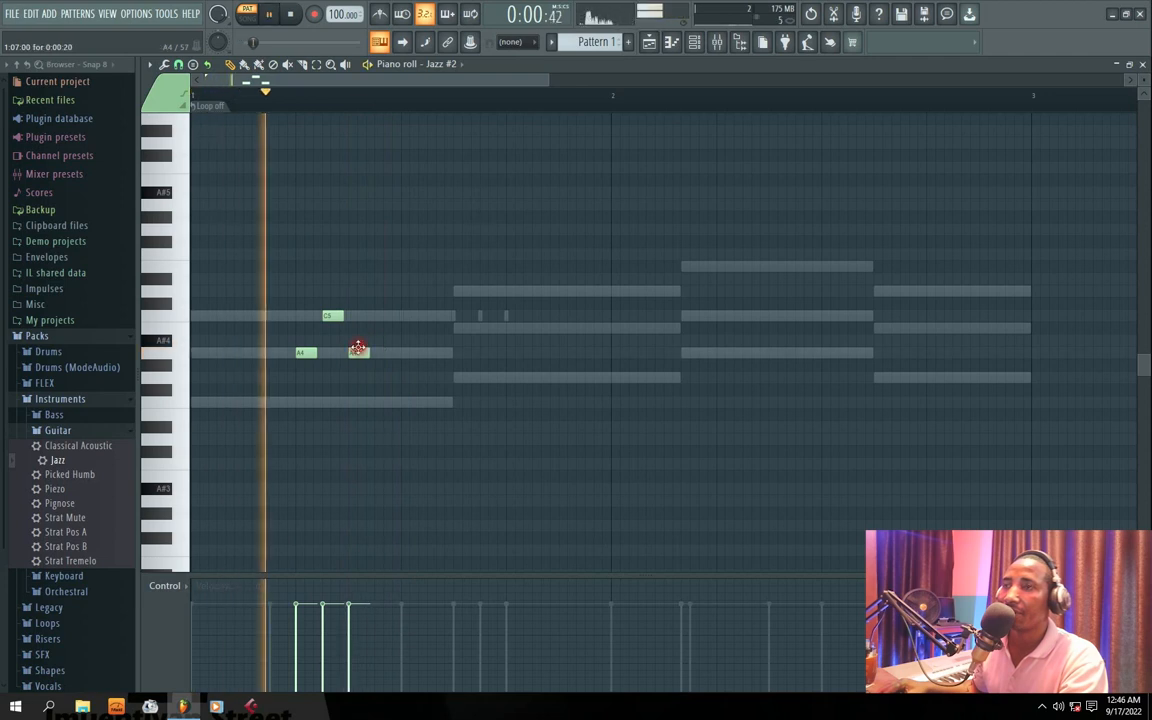
key("space")
mouse_move(385, 317)
left_mouse_down()
mouse_move(378, 355)
mouse_move(380, 326)
mouse_move(404, 310)
left_mouse_up()
key("space")
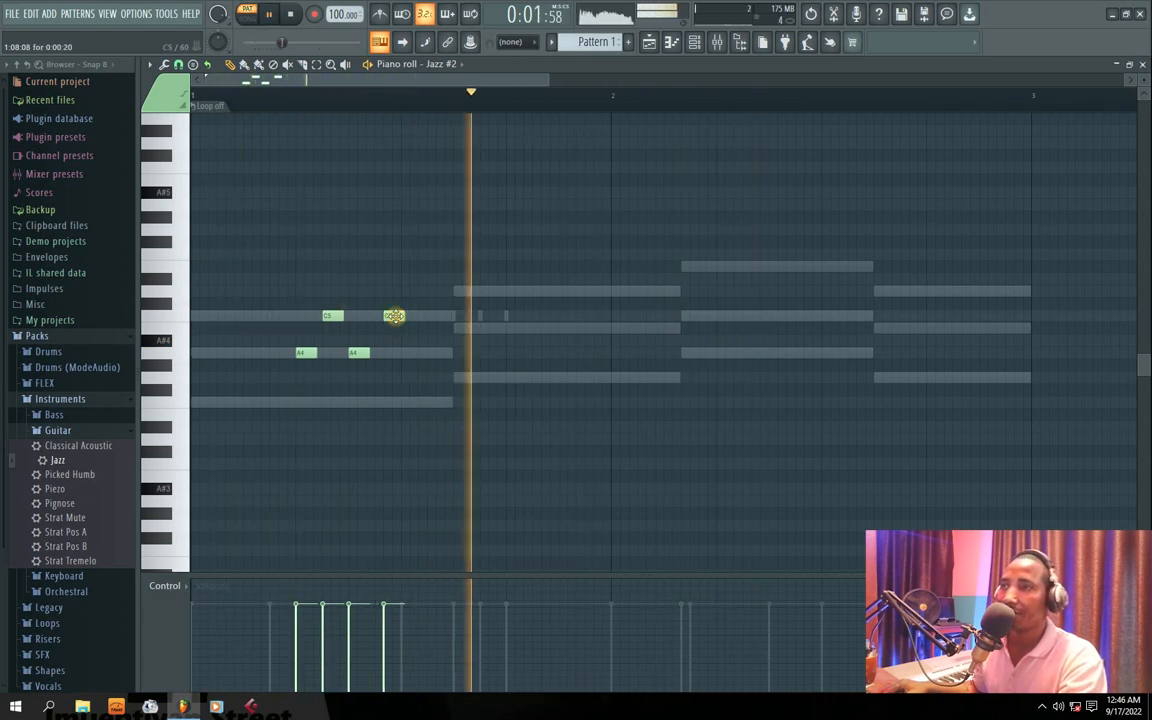
key("space")
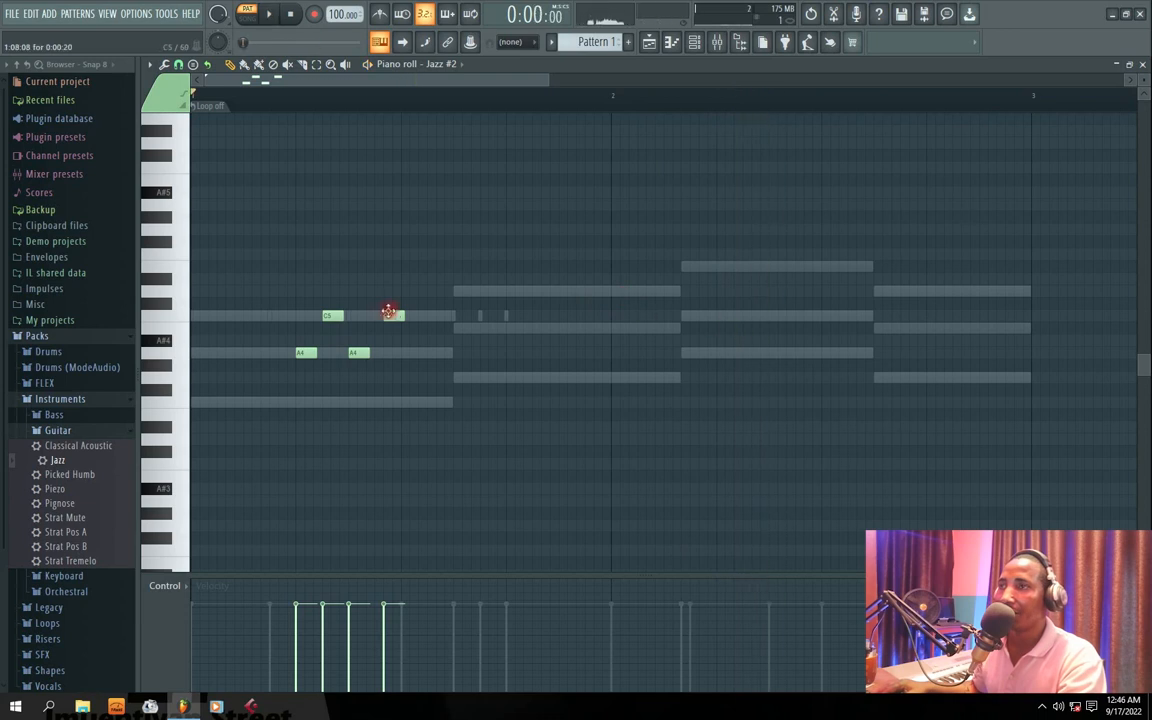
- Duplicate the four melody notes to the start of the third chord, raised three semitones to C5 and D#5, and play them
left_click_drag(296, 303, 440, 365)
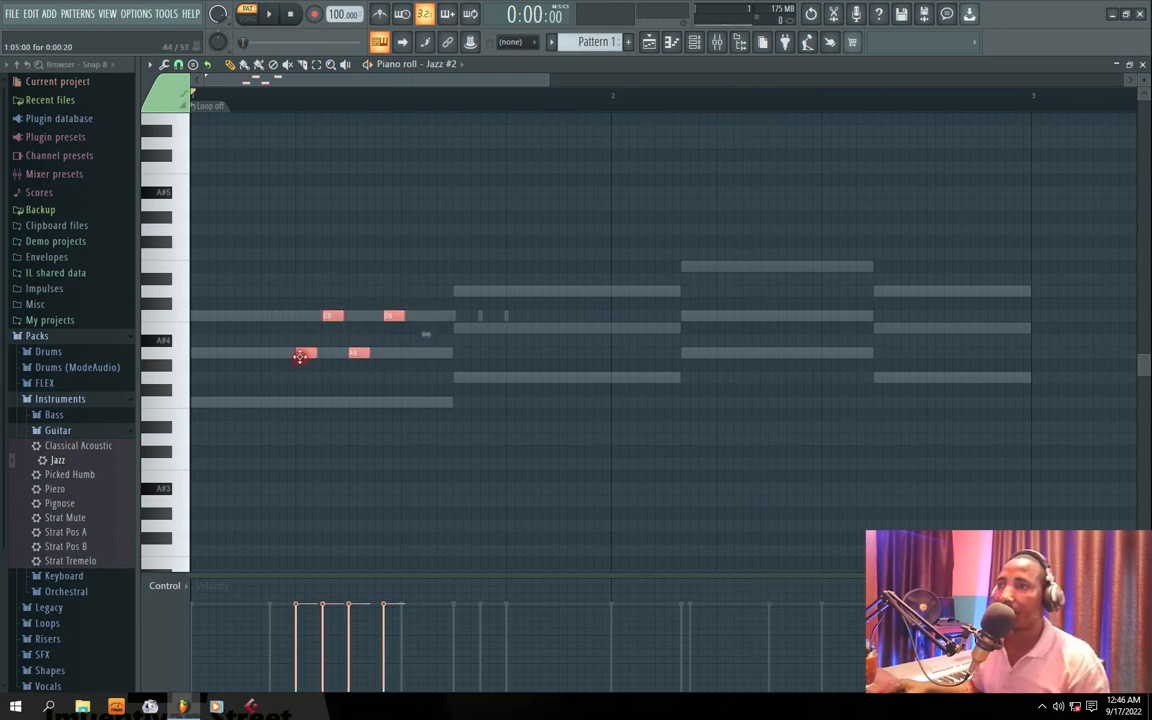
left_click_drag(301, 352, 690, 316)
key("space")
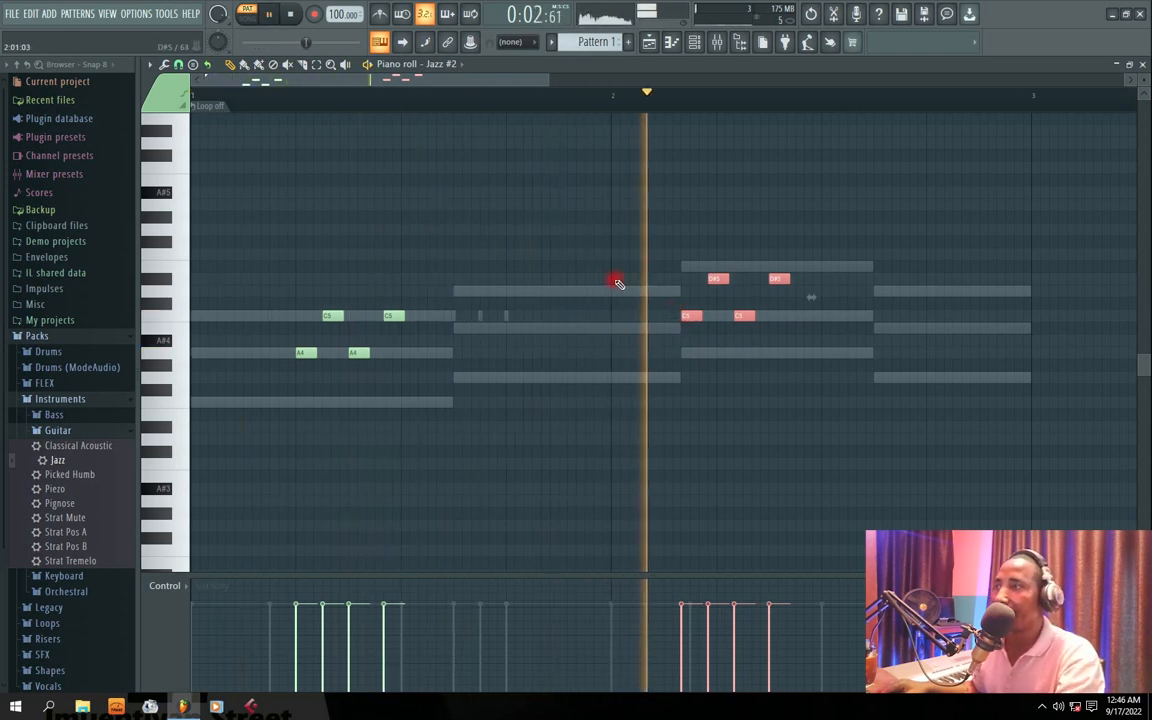
- Move the duplicated four-note phrase down to A4 and C5, starting at 2:05:00, and play it
left_click_drag(689, 314, 723, 363)
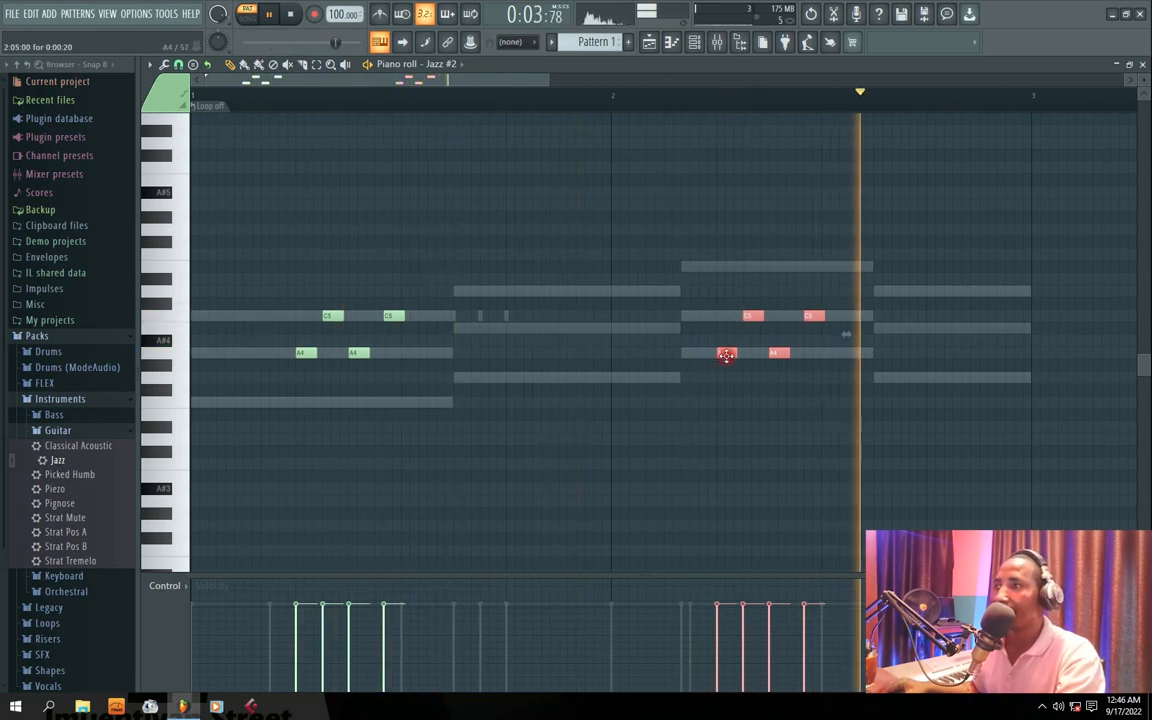
mouse_move(726, 355)
left_mouse_down()
mouse_move(722, 332)
mouse_move(726, 341)
left_mouse_up()
key("space")
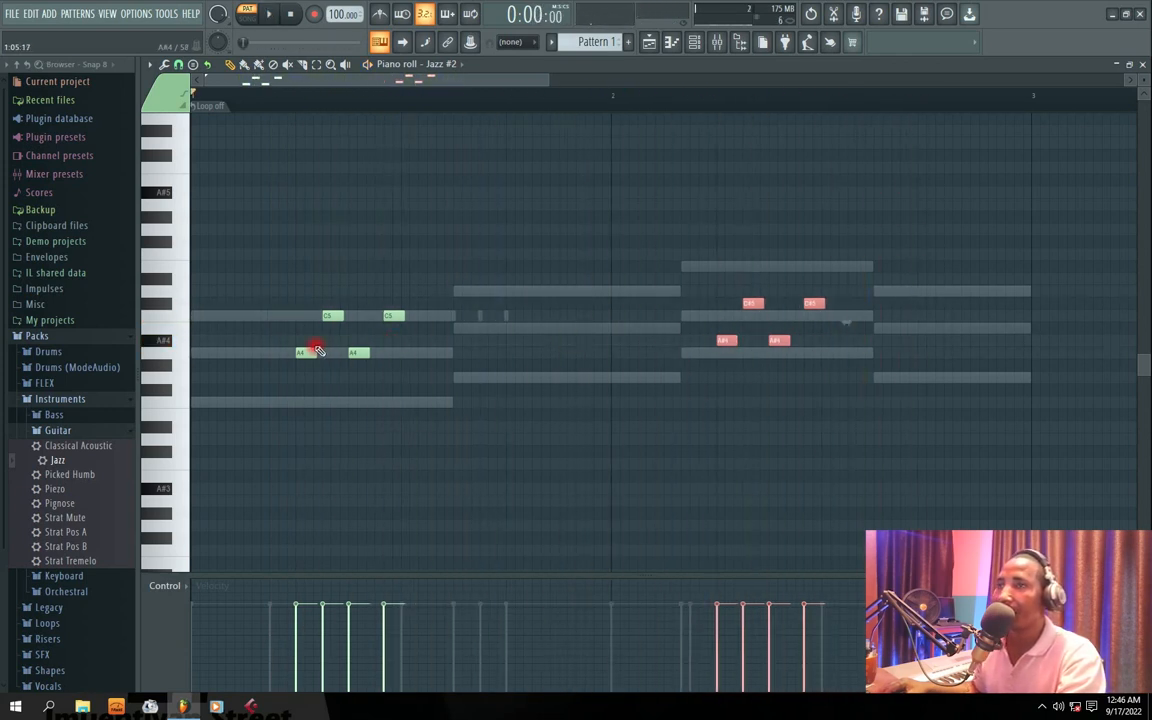
left_click(718, 352)
right_click(718, 352)
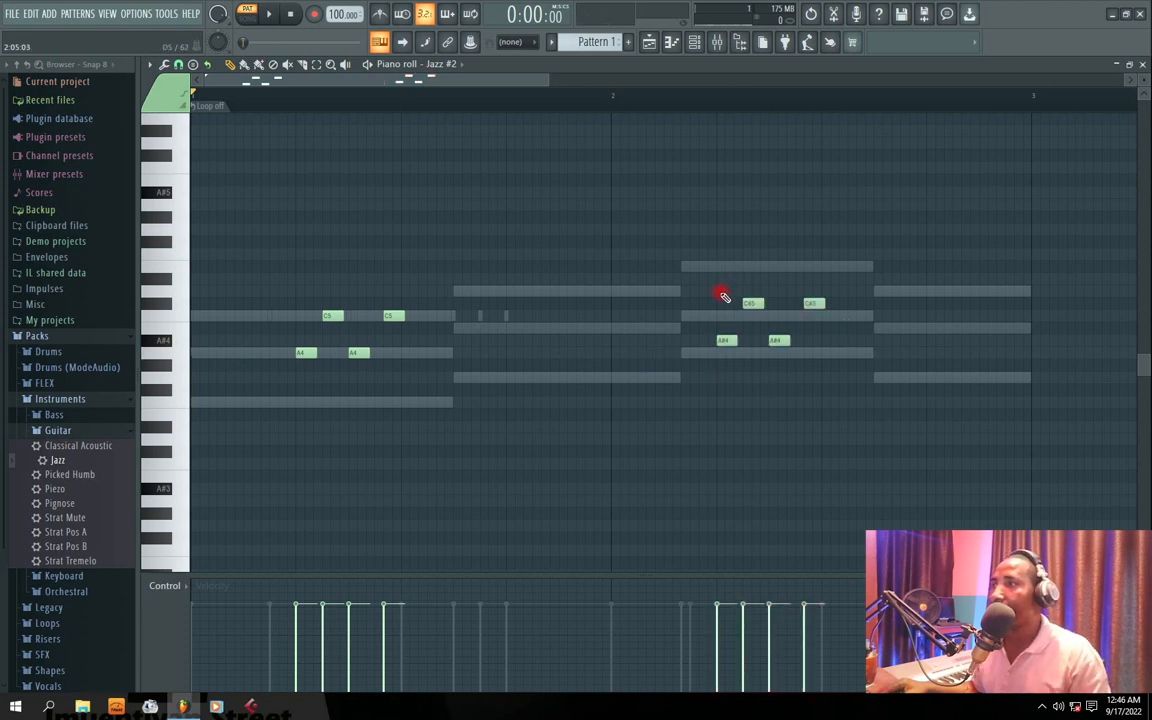
left_click_drag(722, 293, 908, 402)
mouse_move(726, 340)
left_mouse_down()
mouse_move(725, 364)
mouse_move(726, 352)
left_mouse_up()
key("space")
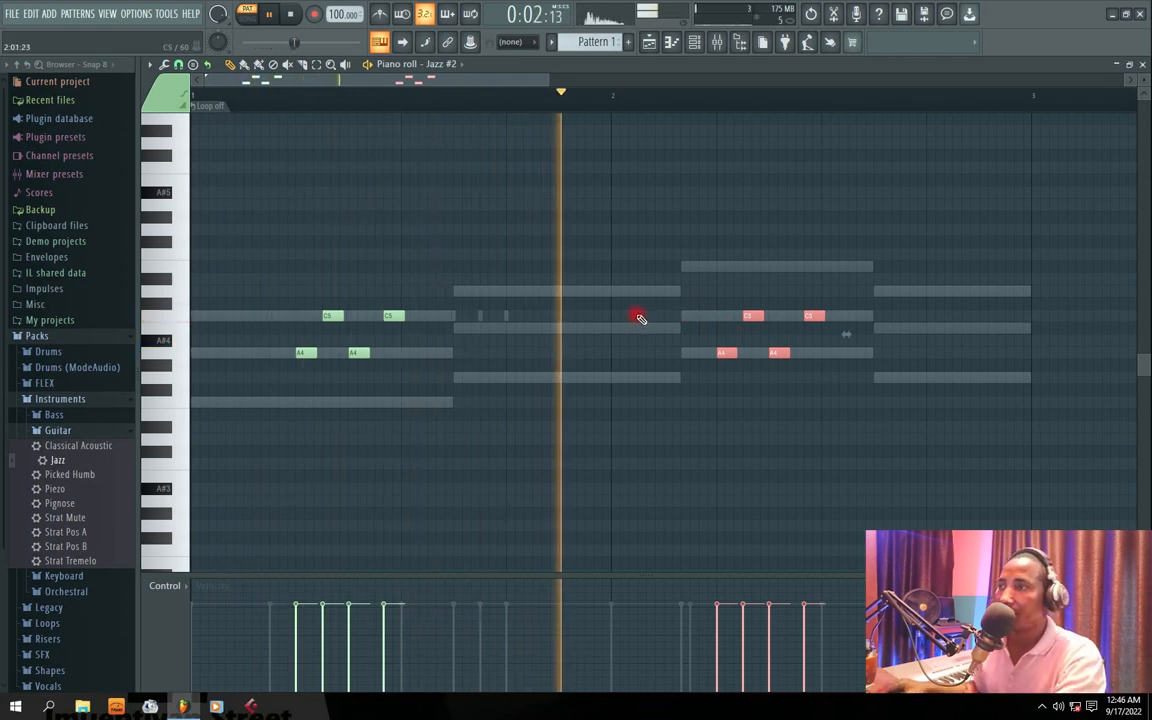
key("space")
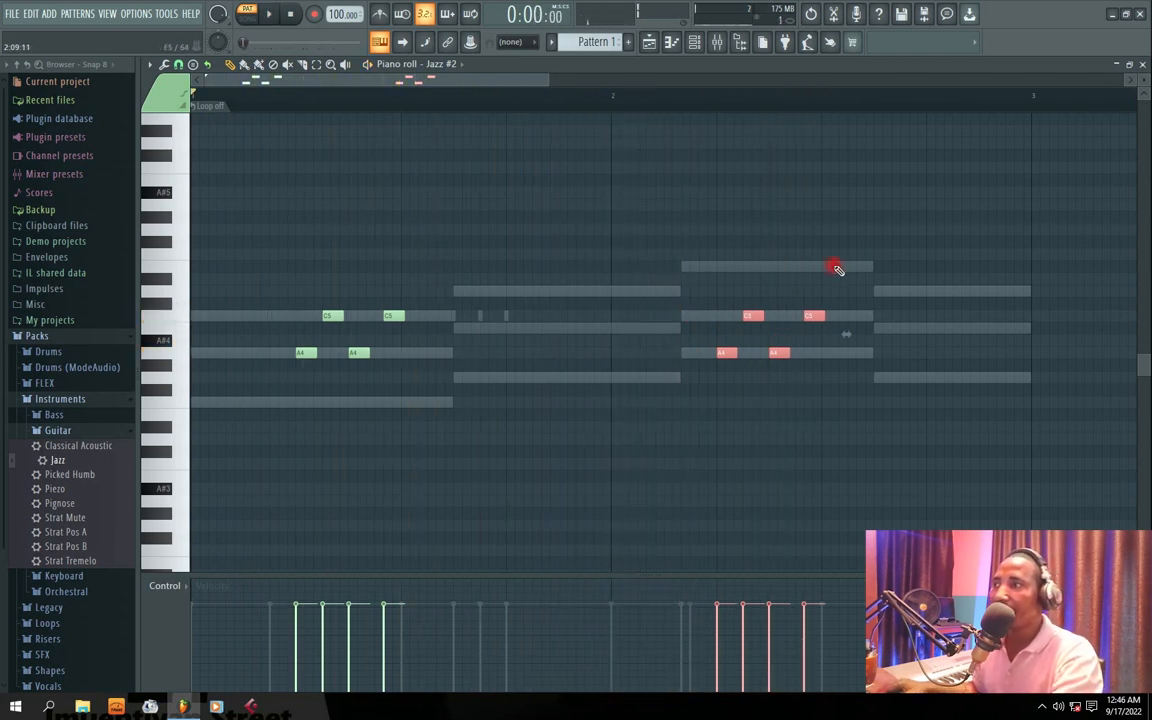
- Shorten the last C5 of the second phrase, add a D5 note after it at 2:09:08, and play the melody
left_click_drag(826, 268, 840, 294)
key("space")
key("space")
key("space")
left_click(846, 290)
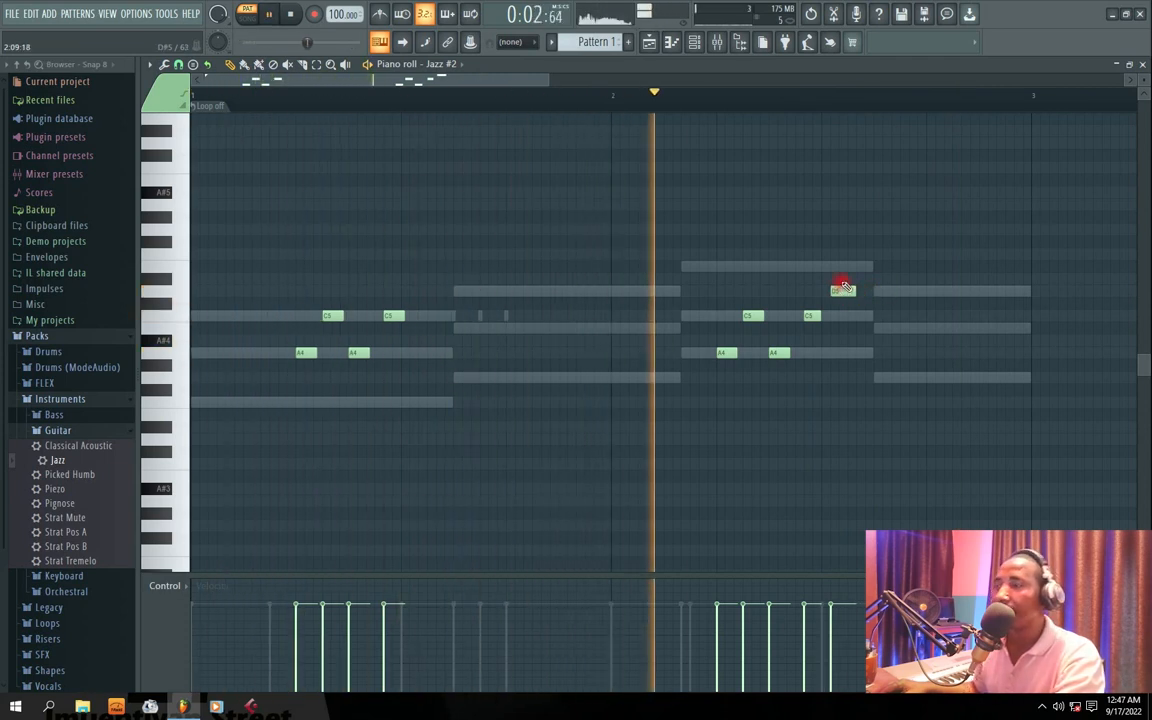
key("space")
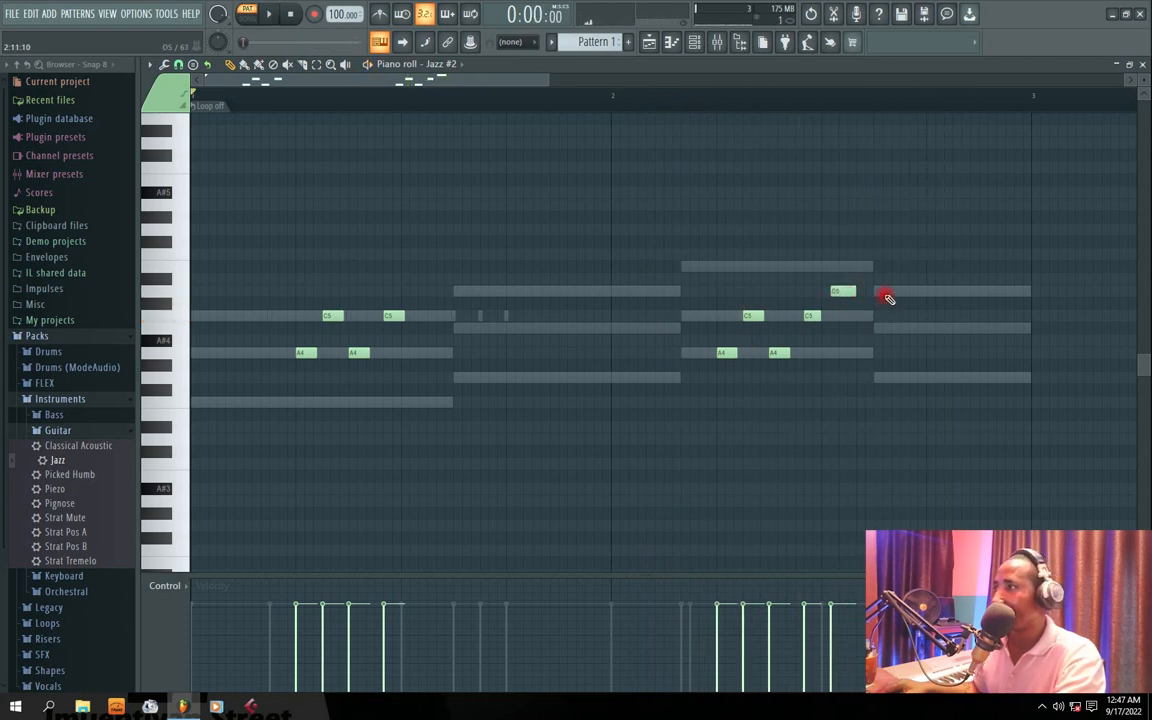
- Add an E5 note at the start of the fourth chord, at 2:11:00, and play the melody
left_click(843, 291)
left_click(874, 279)
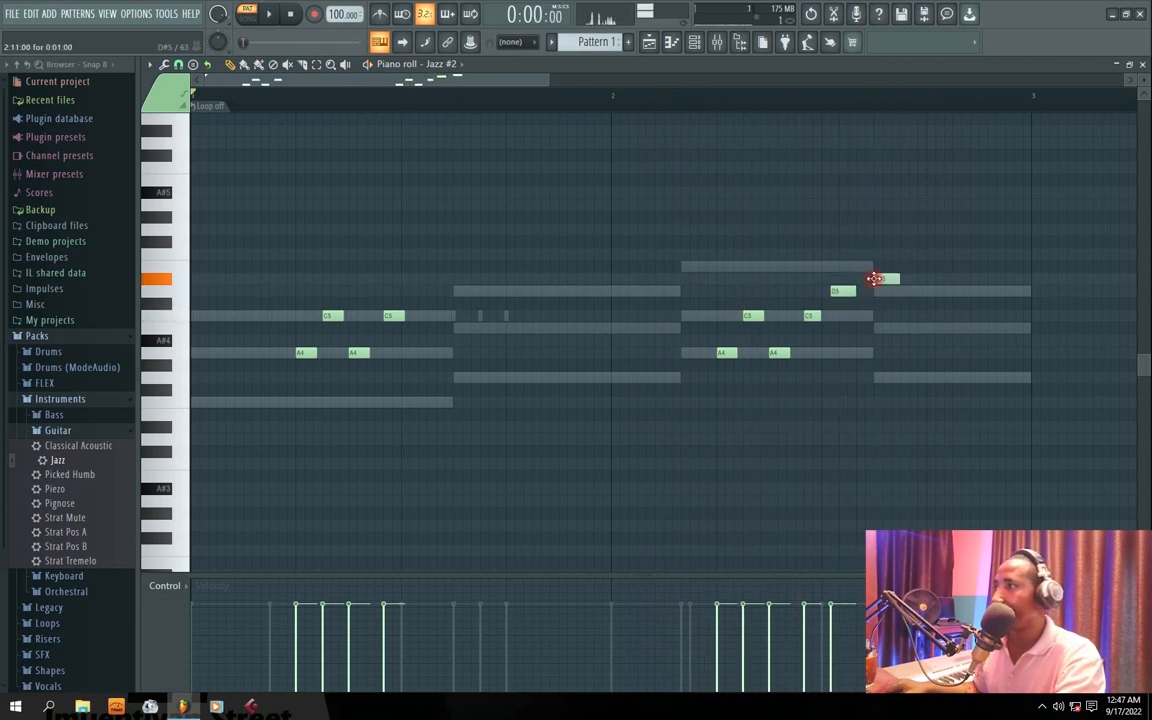
left_click_drag(874, 270, 875, 268)
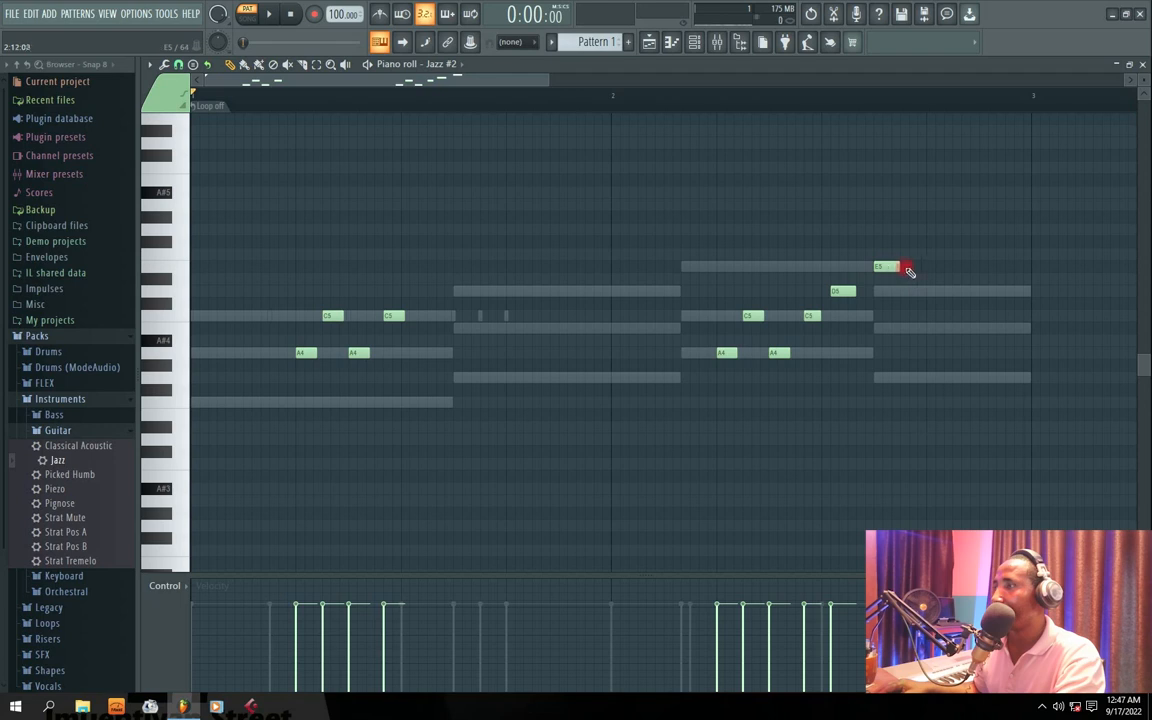
key("space")
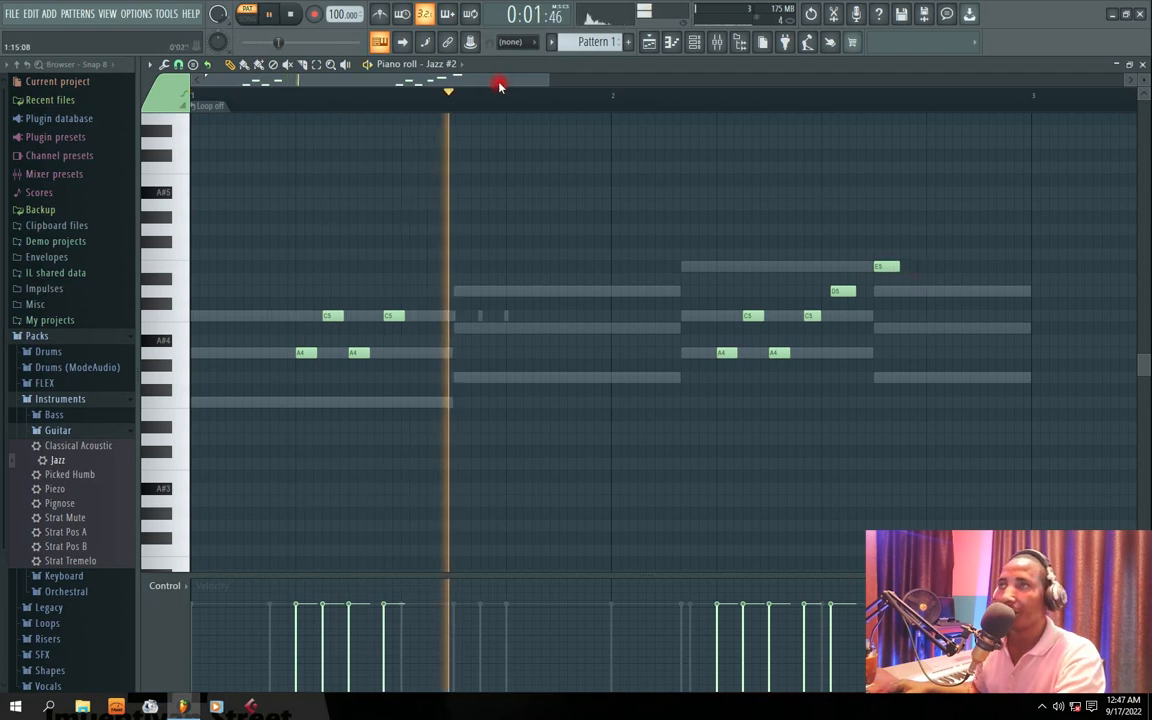
left_click_drag(499, 82, 531, 82)
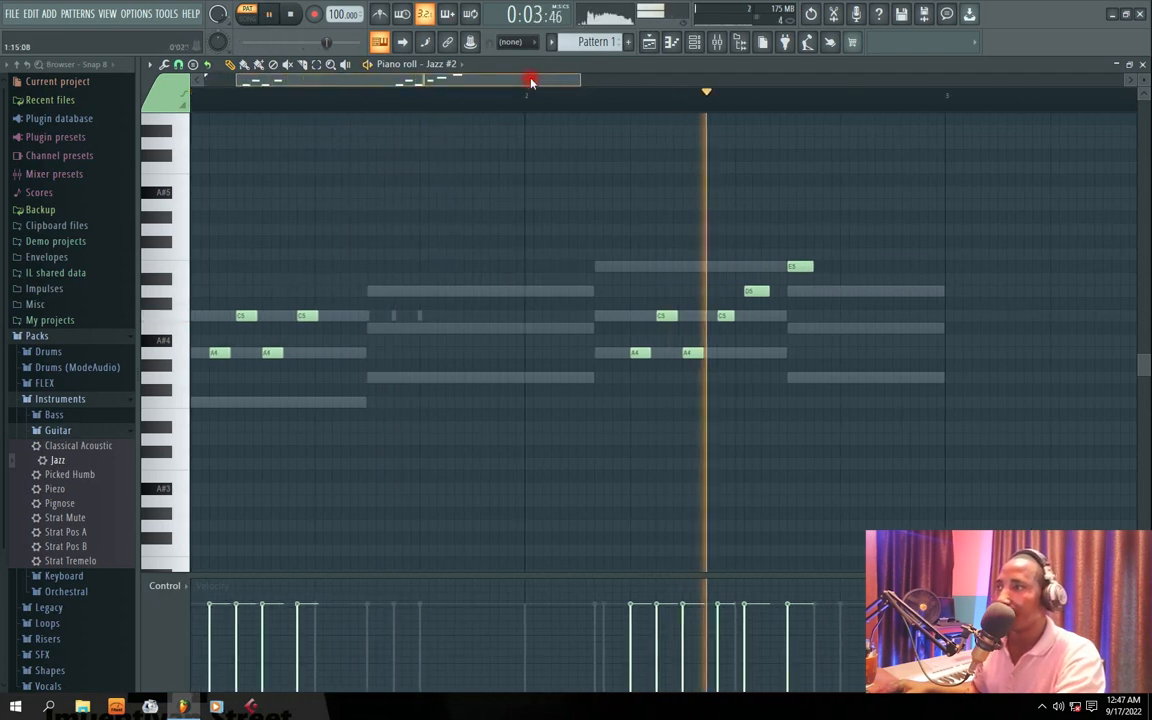
key("space")
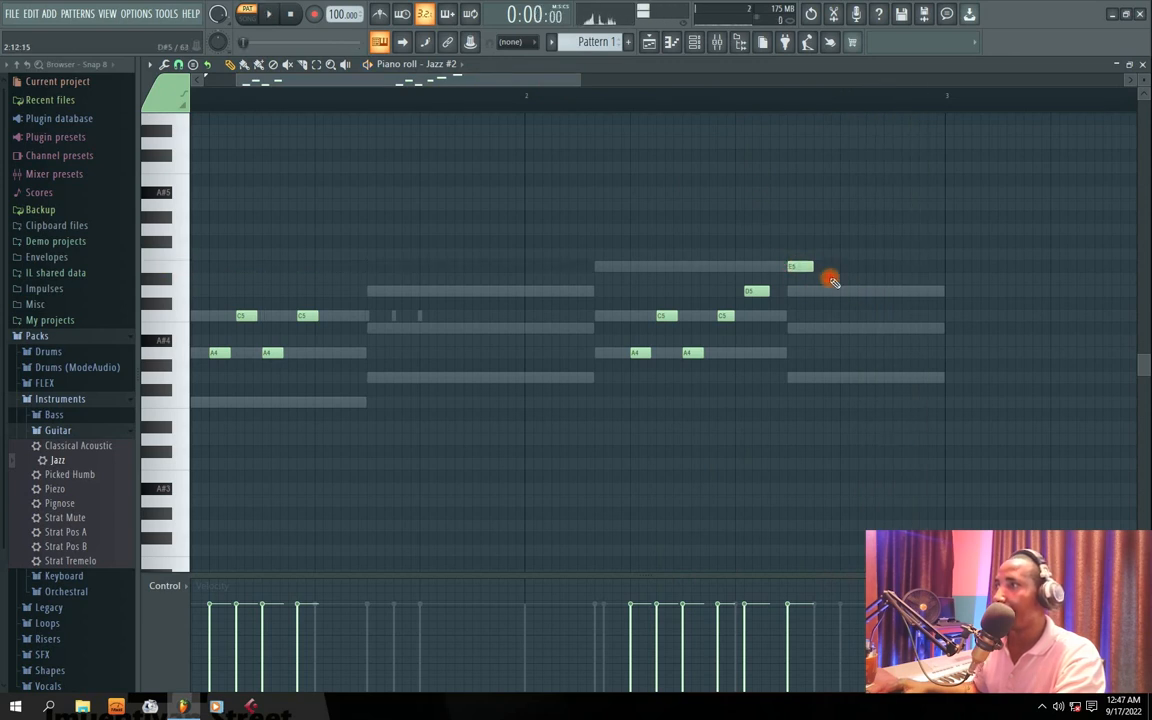
- Add a D5 note after the E5, adjusting its timing to 2:13:00 by listening to playback from the third chord
left_click(831, 288)
key("space")
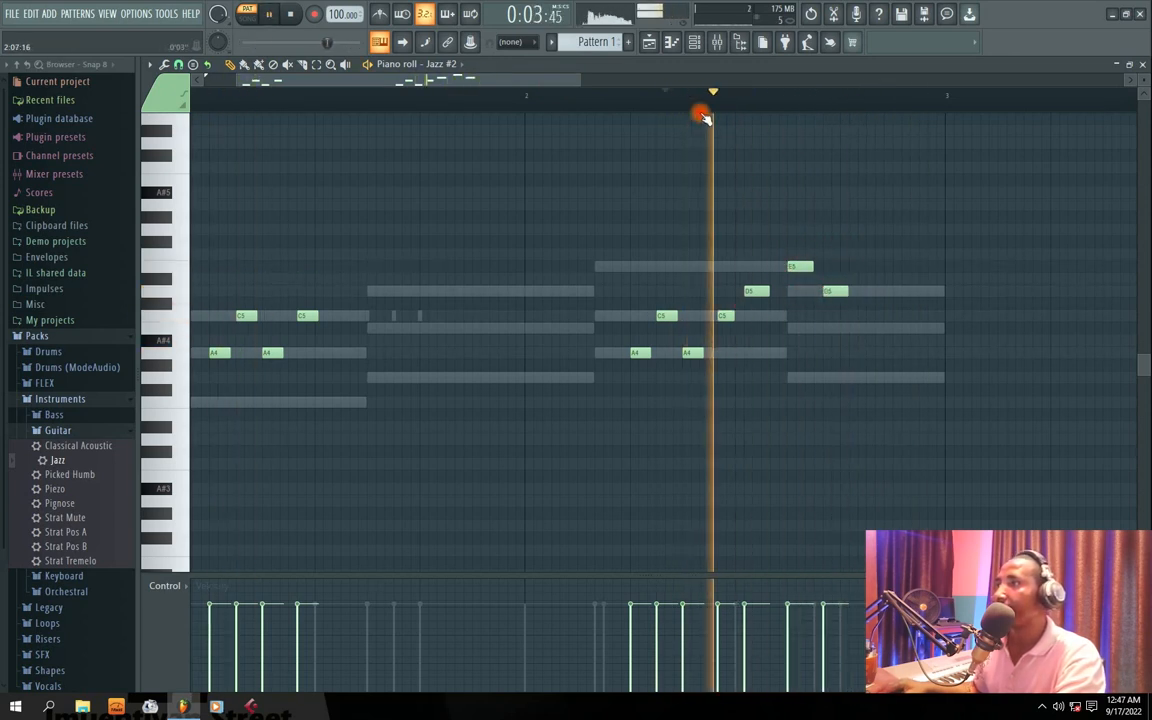
key("space")
left_click(600, 100)
key("space")
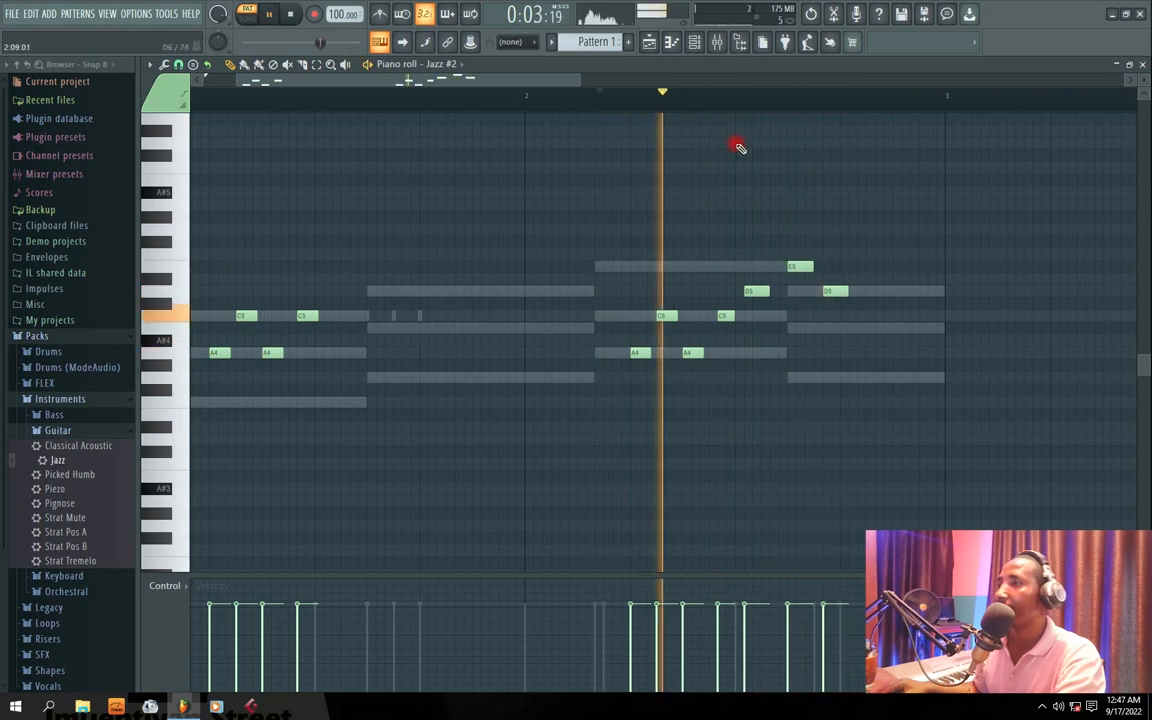
key("space")
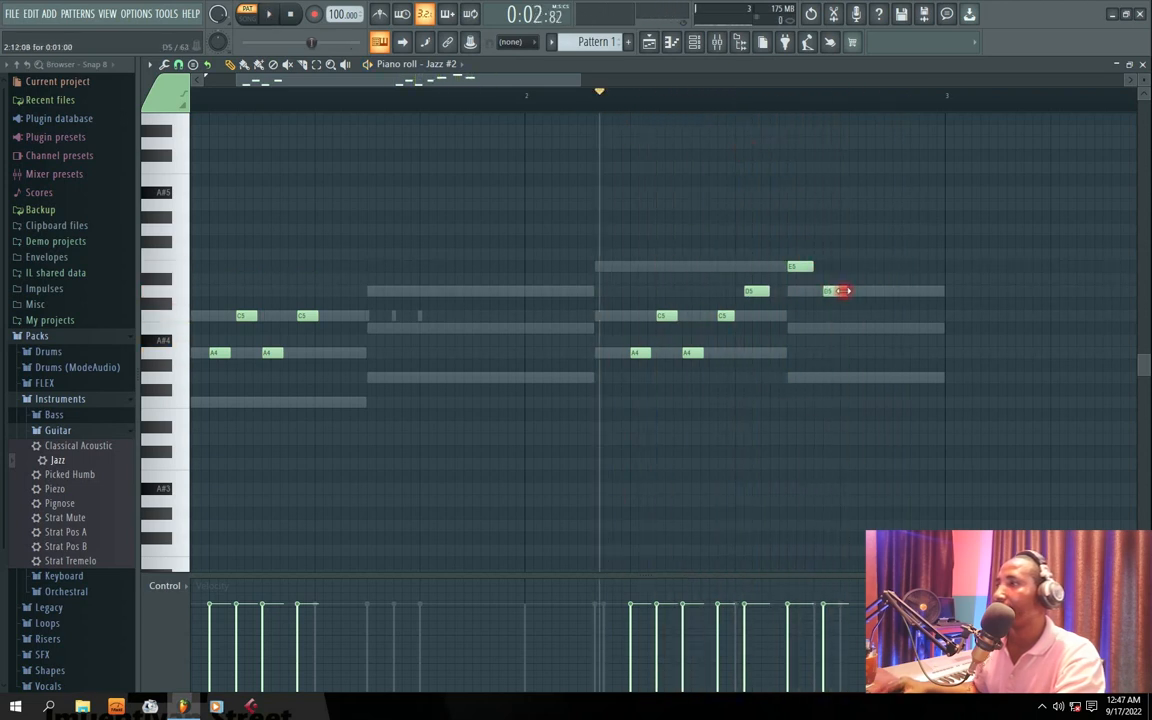
left_click_drag(843, 290, 858, 290)
key("space")
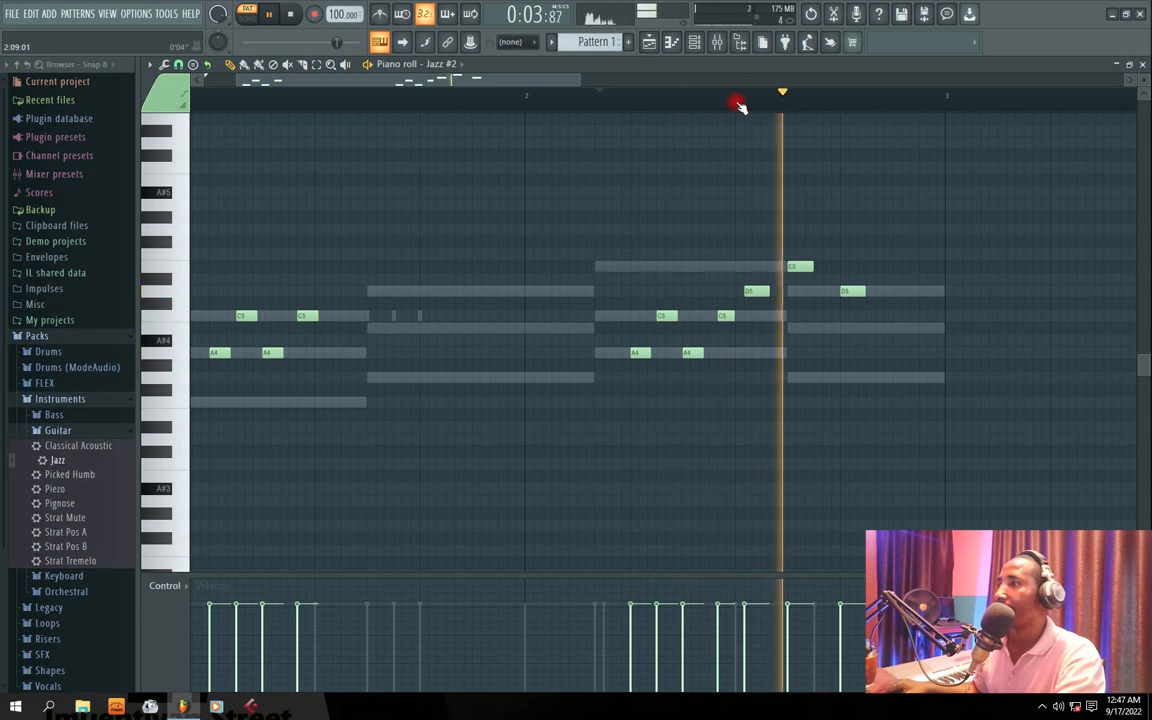
key("space")
- Add a C5 note near the end of the fourth chord, adjusting its timing to 2:15:00 by listening to playback
mouse_move(876, 330)
left_mouse_down()
mouse_move(877, 301)
mouse_move(876, 318)
left_mouse_up()
key("space")
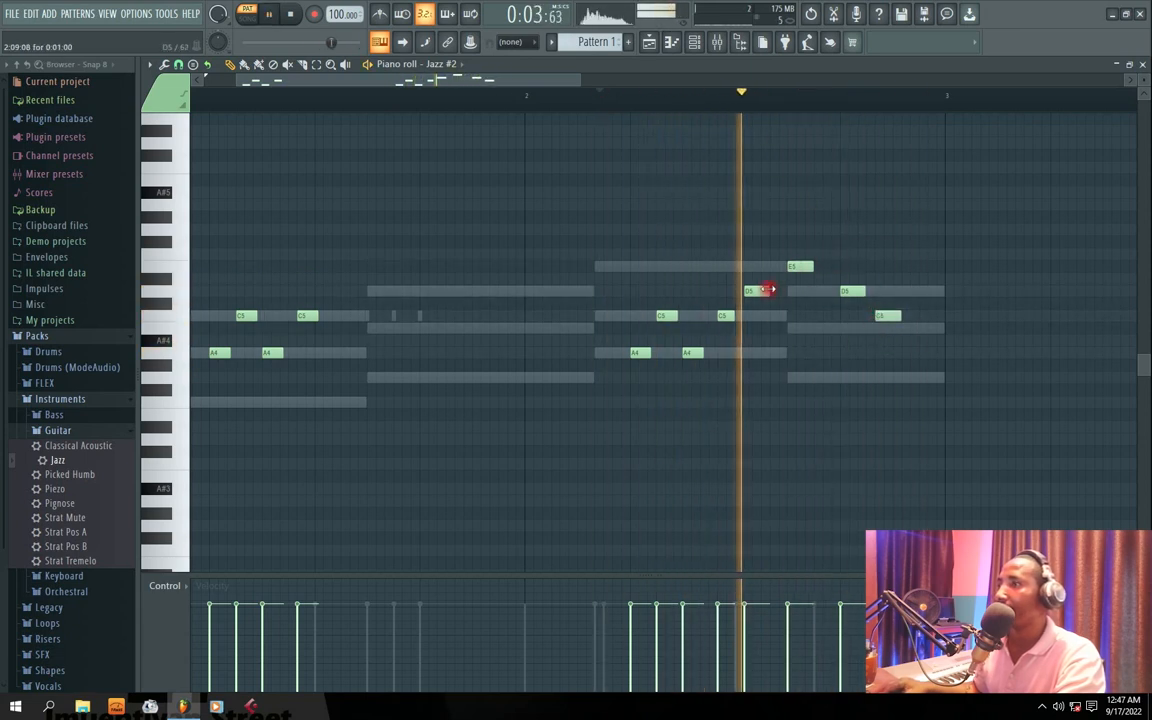
key("space")
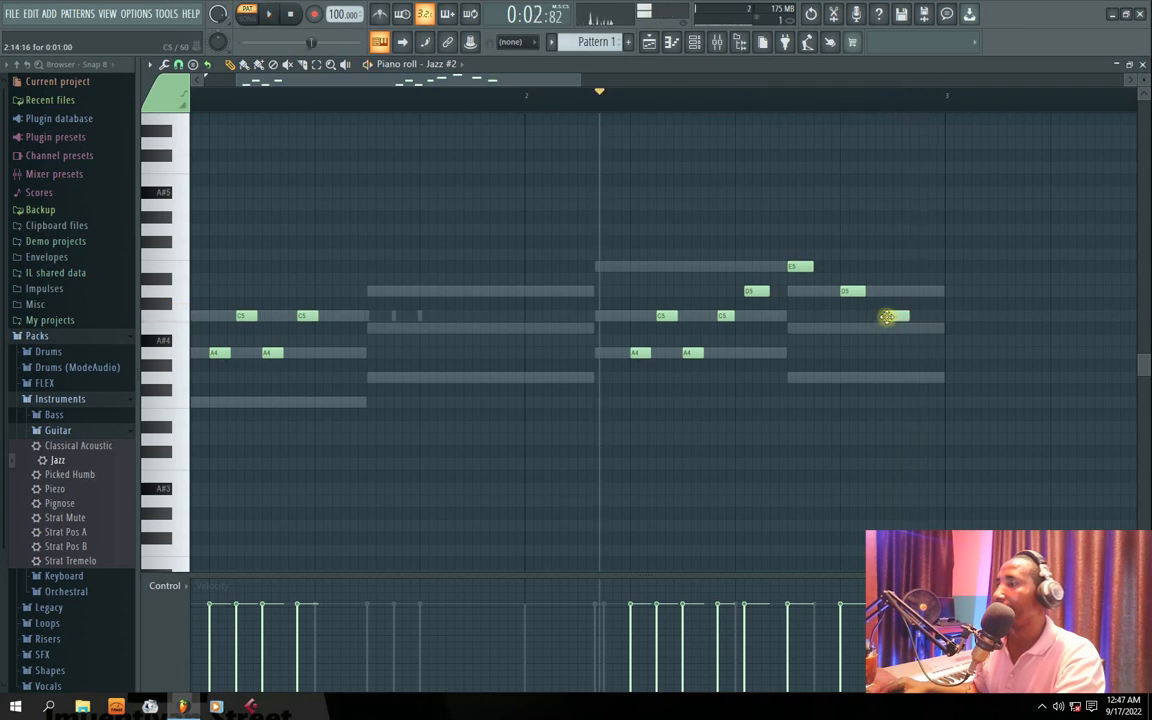
key("space")
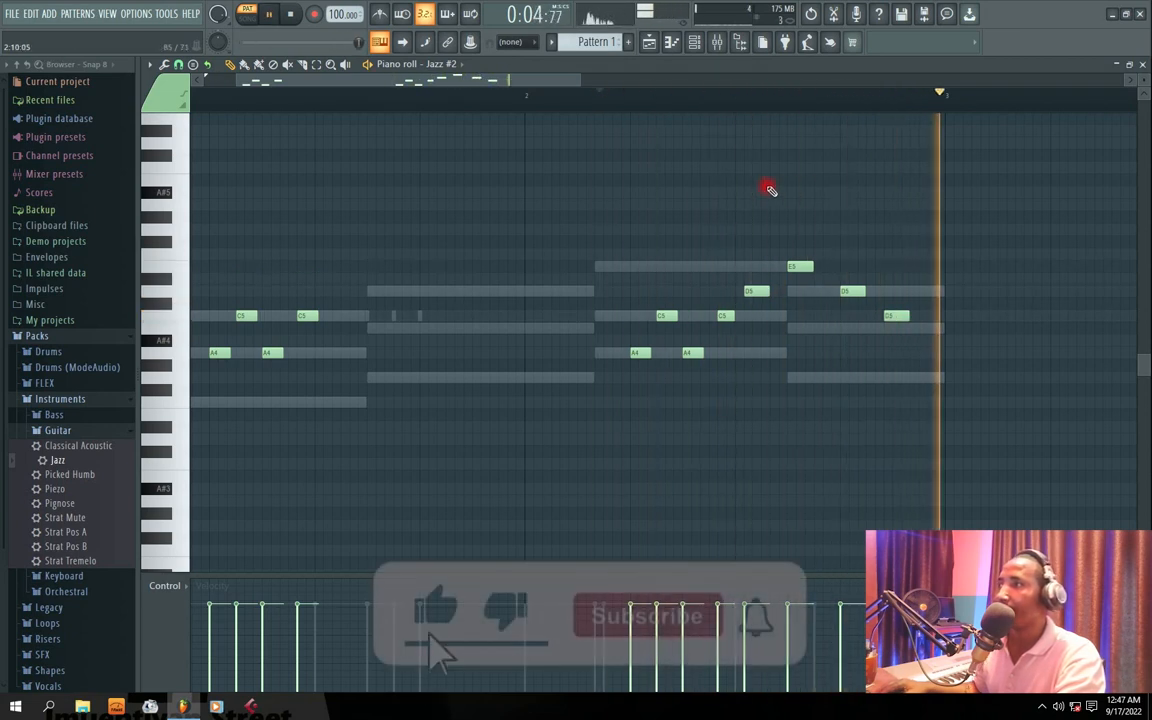
key("space")
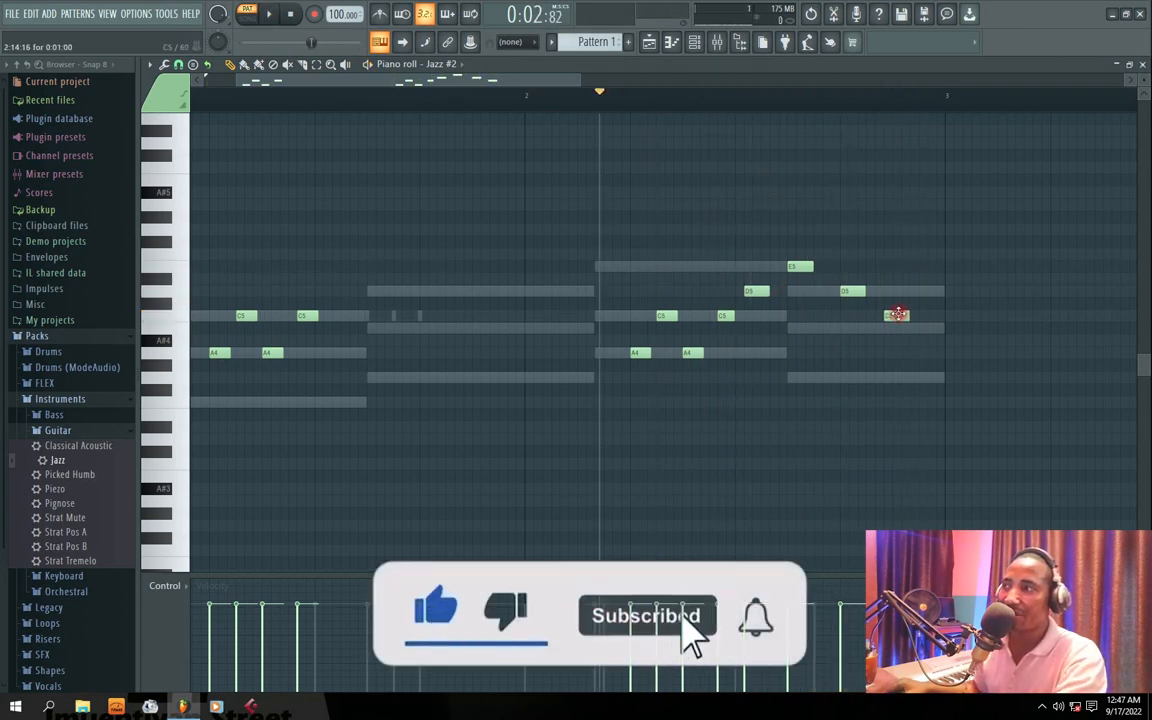
left_click_drag(893, 321, 902, 322)
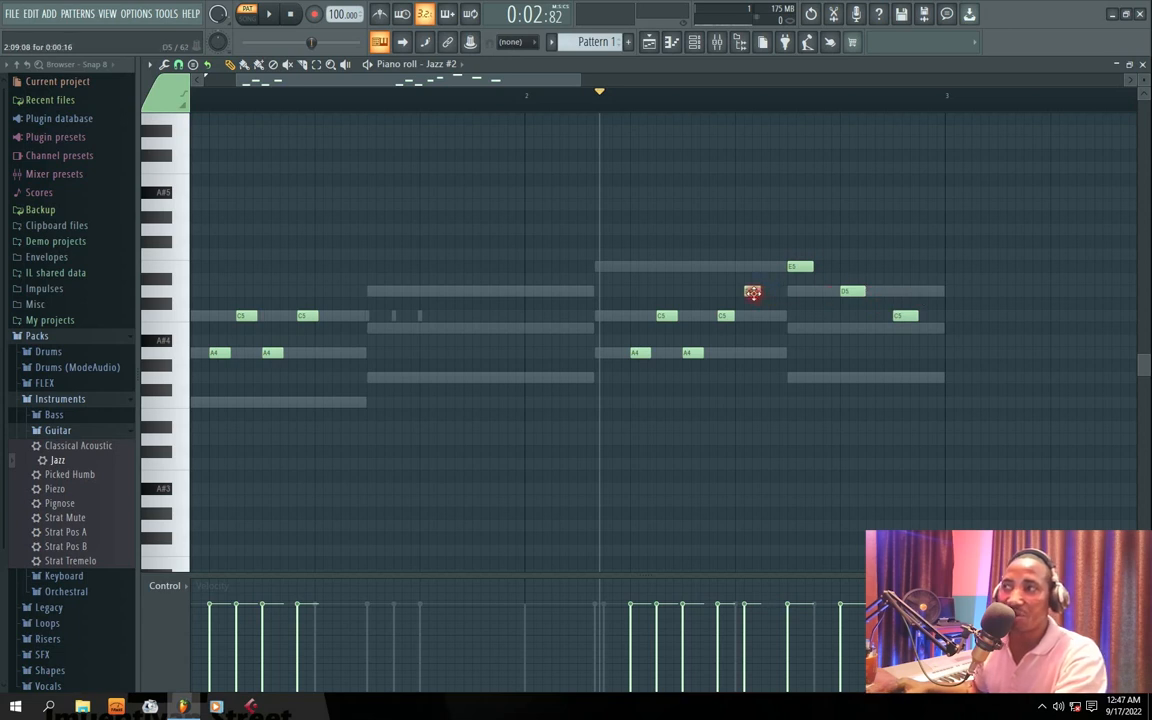
- Shorten the D5 note at 2:09:08 to a length of 0:00:16 and play the phrase
mouse_move(752, 292)
left_mouse_down()
mouse_move(736, 293)
mouse_move(763, 293)
mouse_move(752, 292)
left_mouse_up()
key("space")
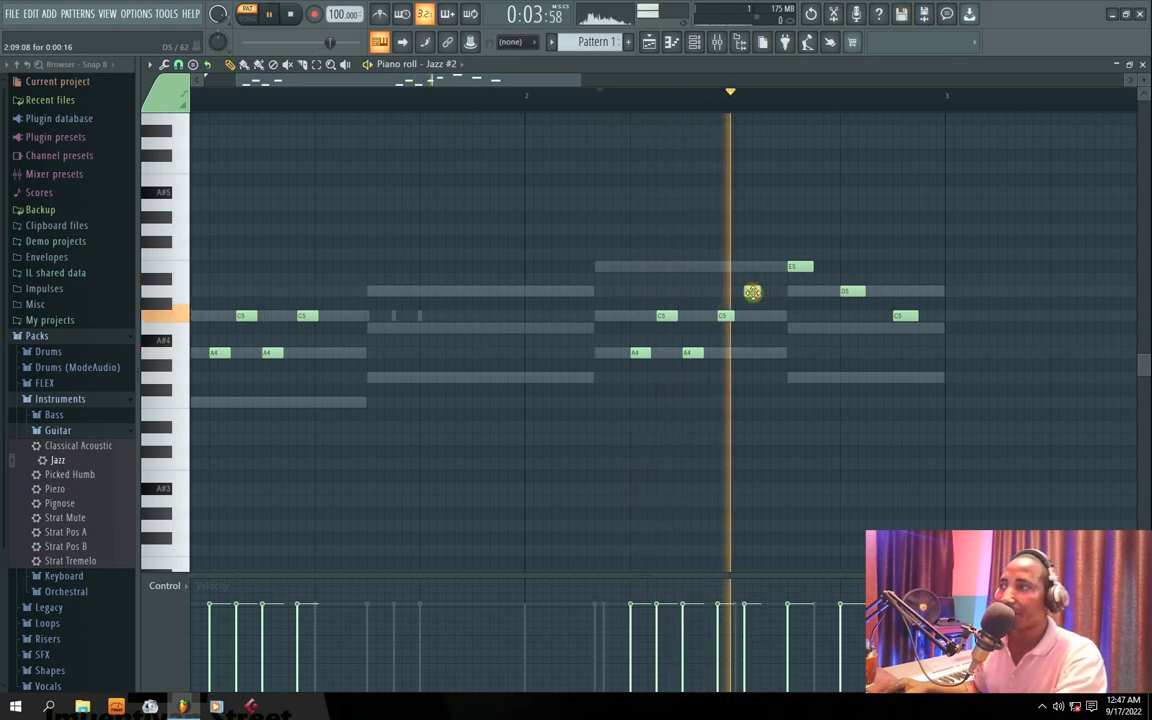
key("space")
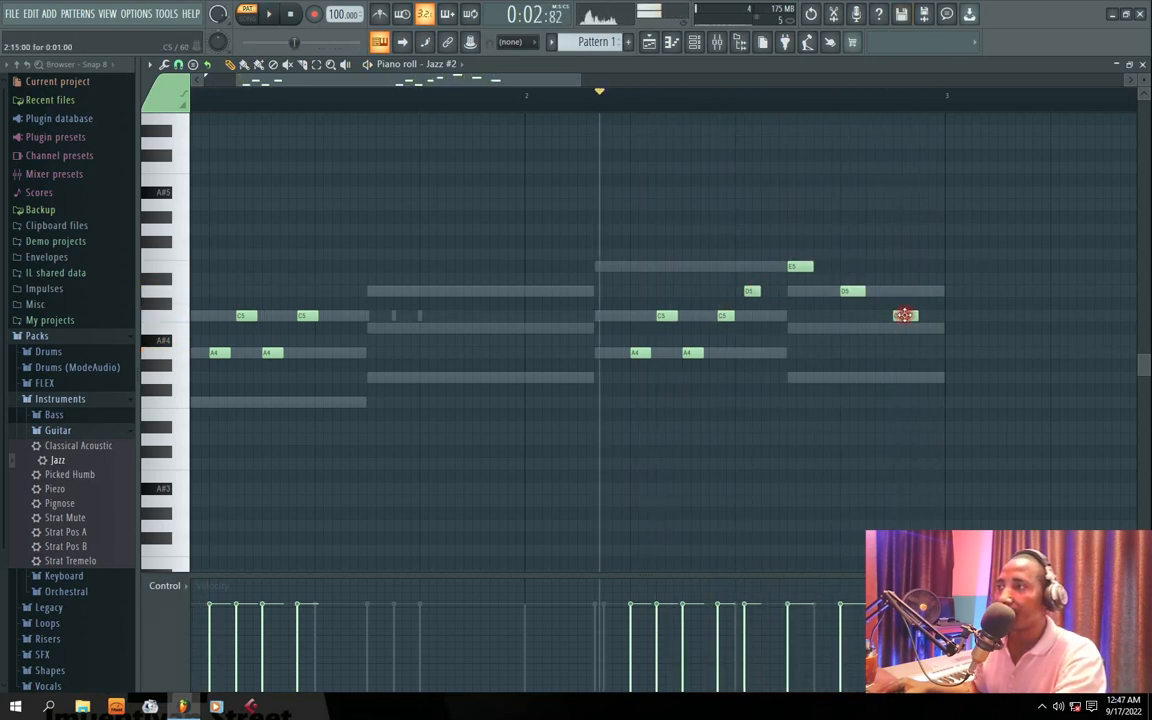
- Try the final C5 note at 2:14:08, playing from just before the E5, and move it back to 2:15:00
left_click_drag(905, 316, 884, 318)
left_click(782, 97)
key("space")
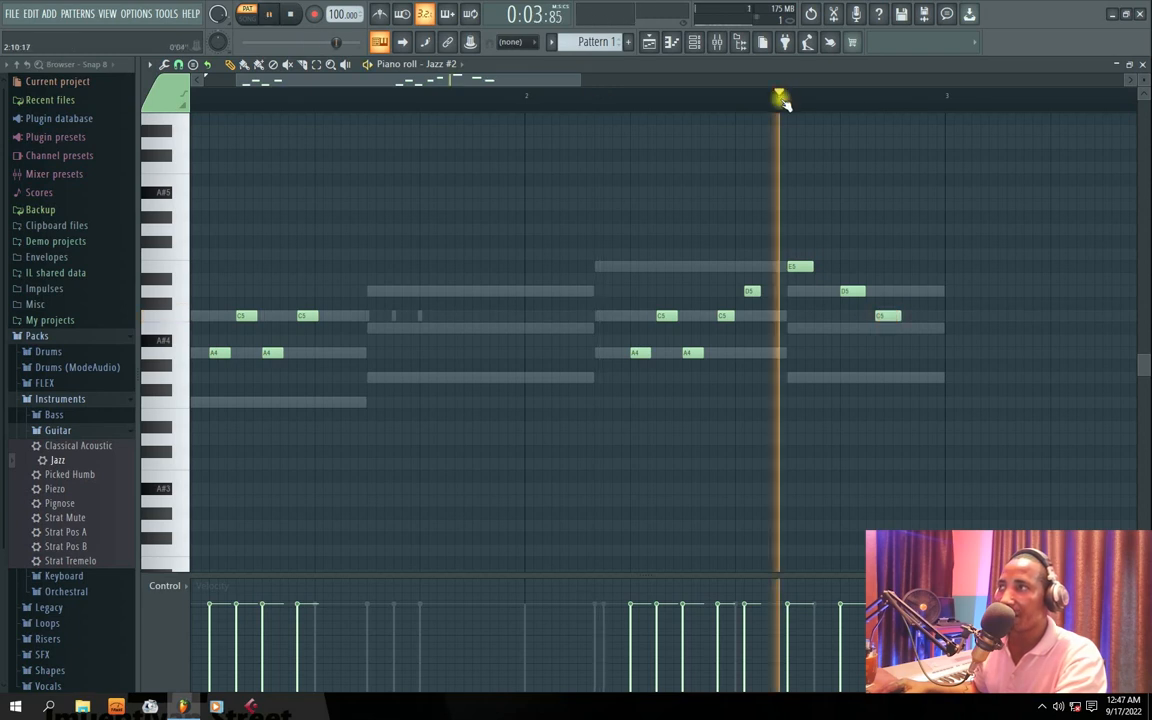
key("space")
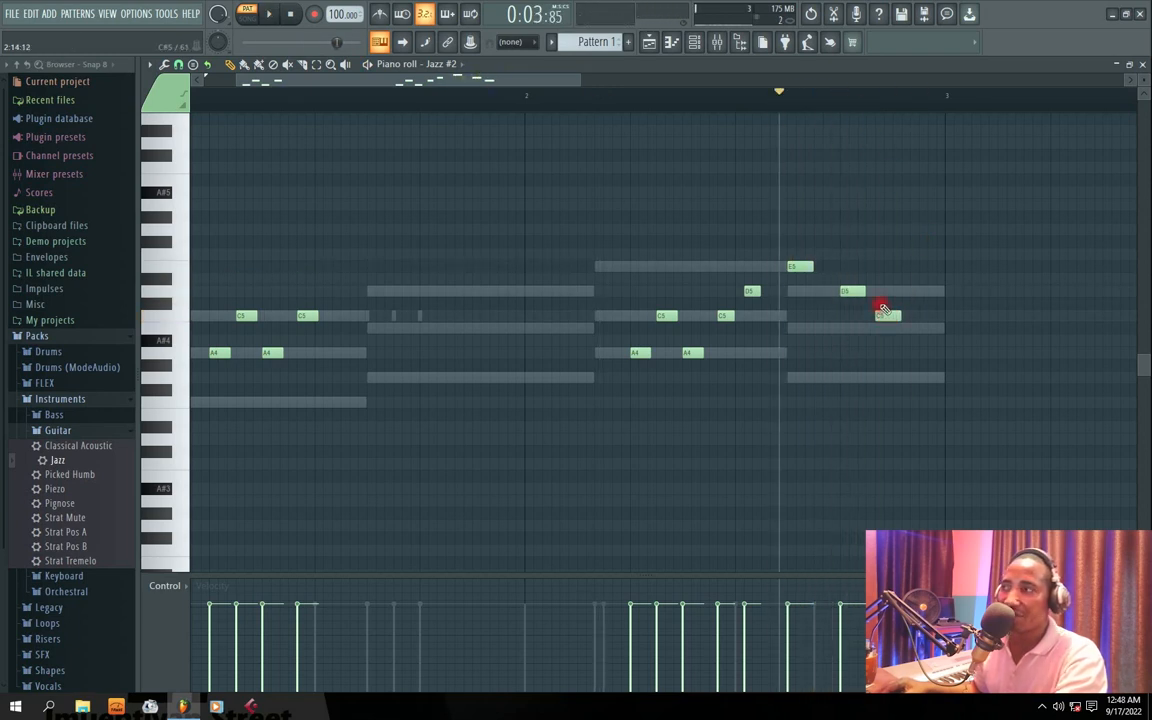
left_click_drag(884, 317, 893, 318)
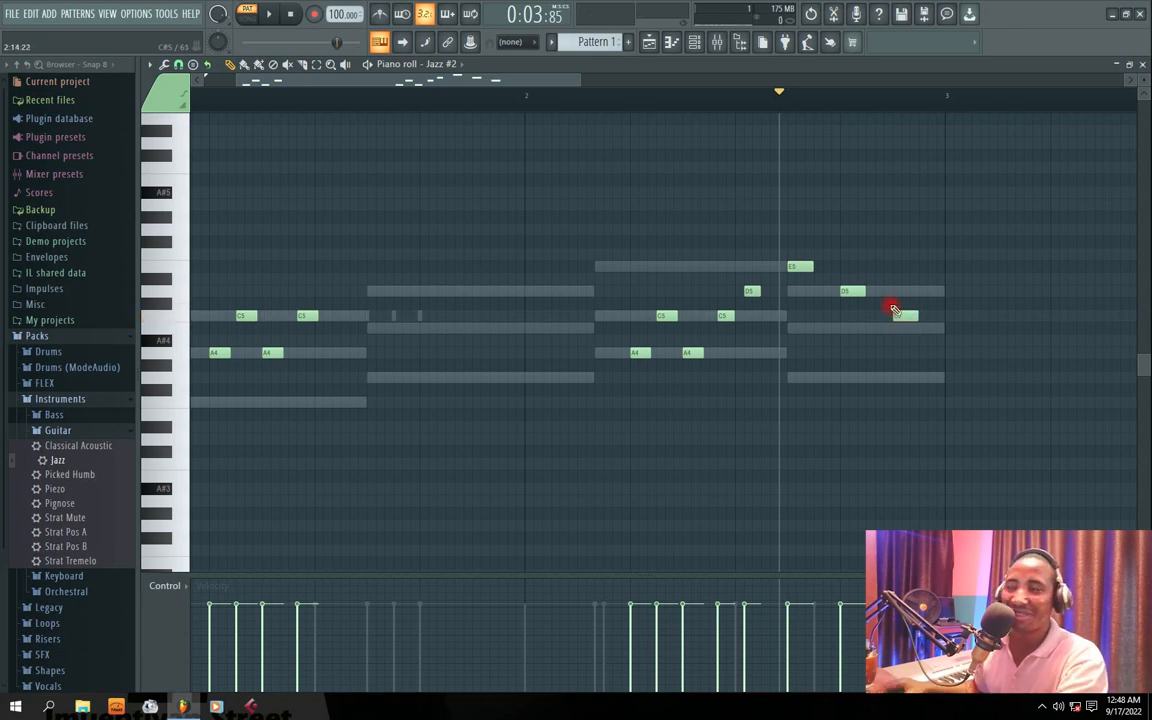
- Play the melody and add a D5 note over the second chord, shifting it to 1:14:00
key("space")
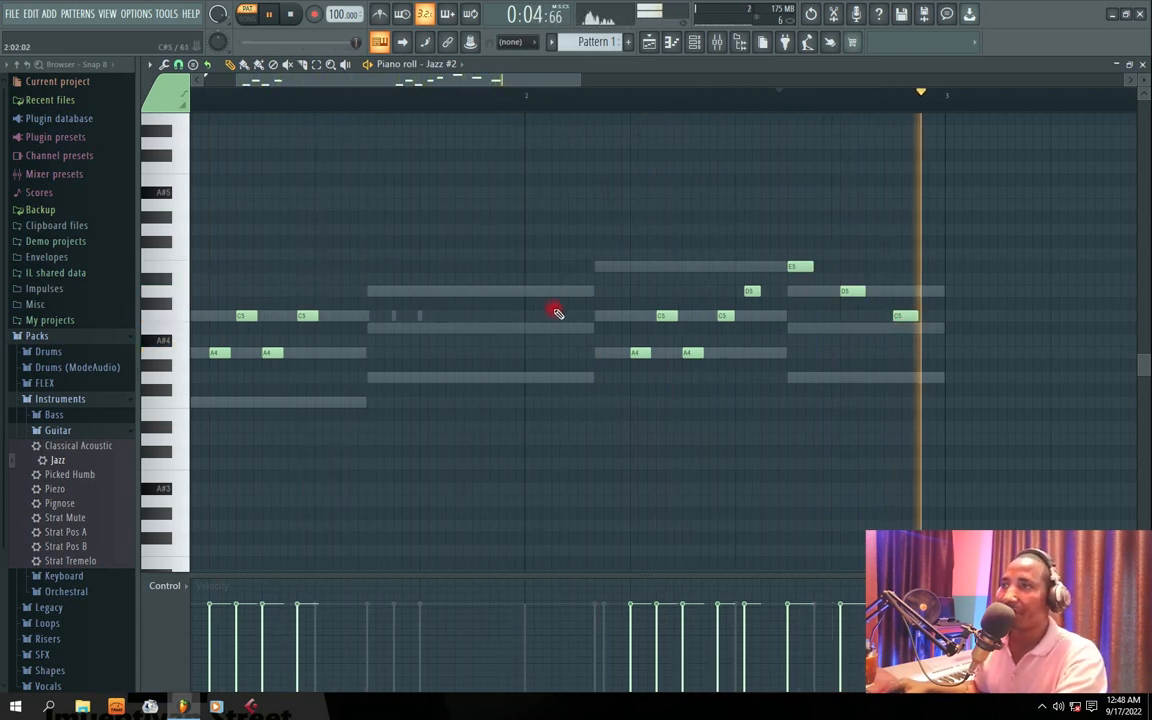
key("space")
left_click(441, 293)
key("space")
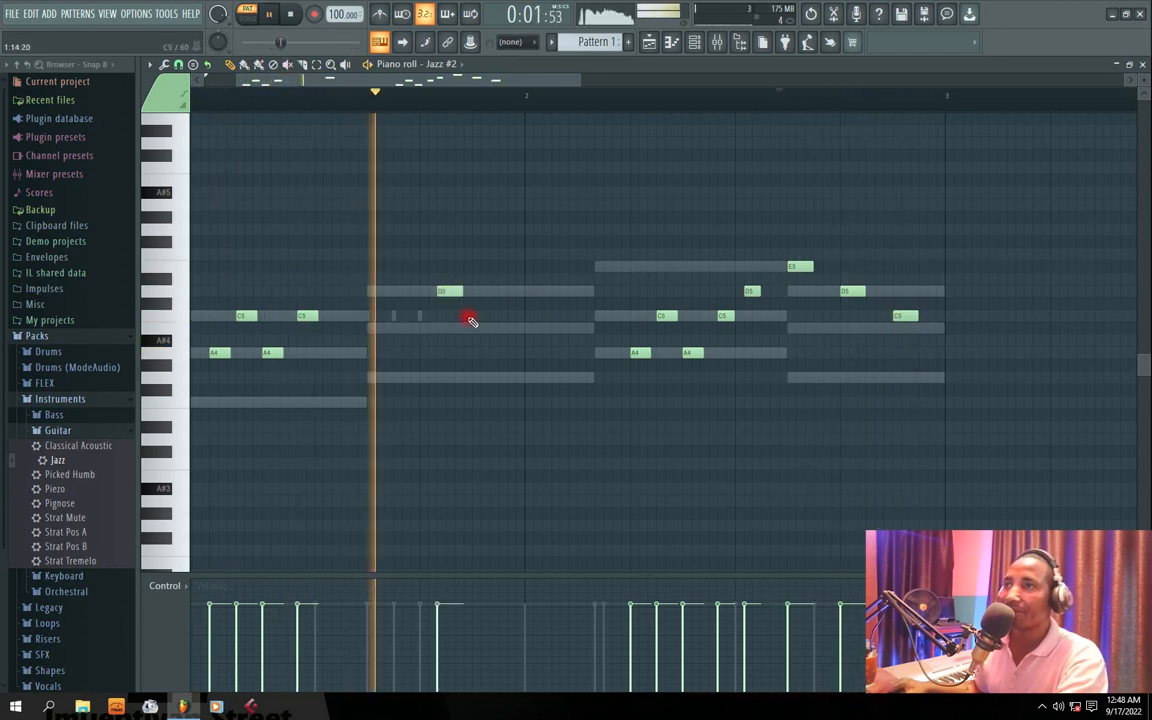
left_click_drag(447, 293, 456, 292)
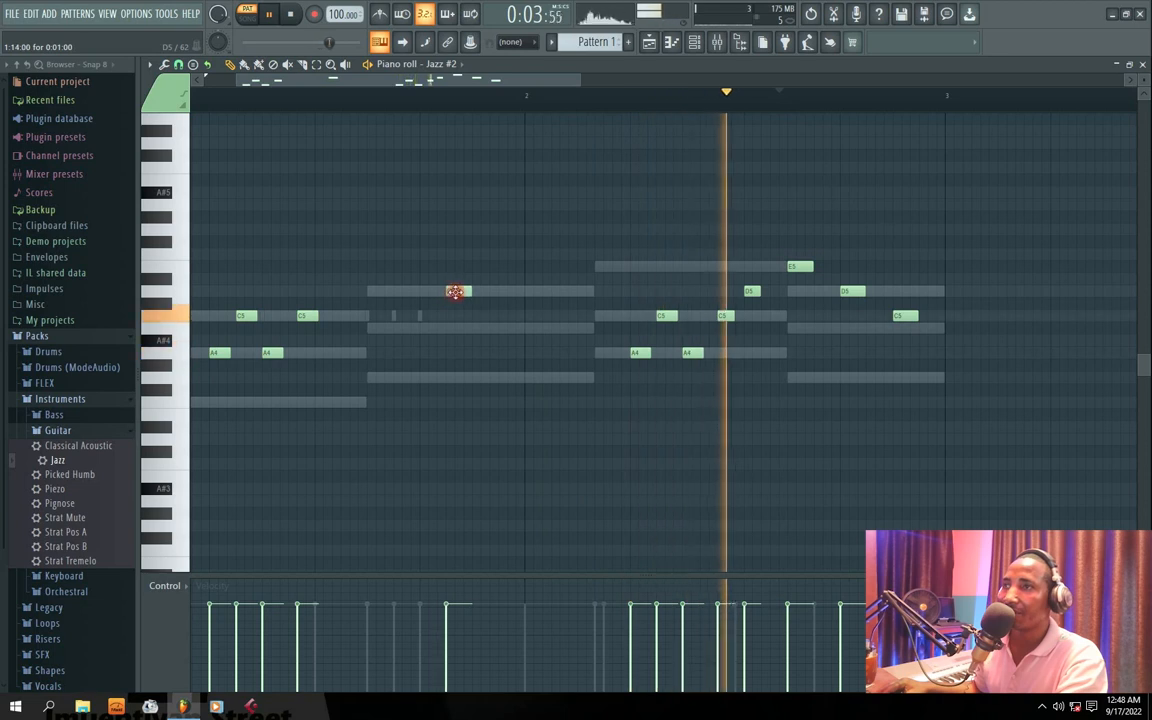
key("space")
- Add a B4 note after the D5 over the second chord and shift it to 1:16:00 during playback
left_click(478, 329)
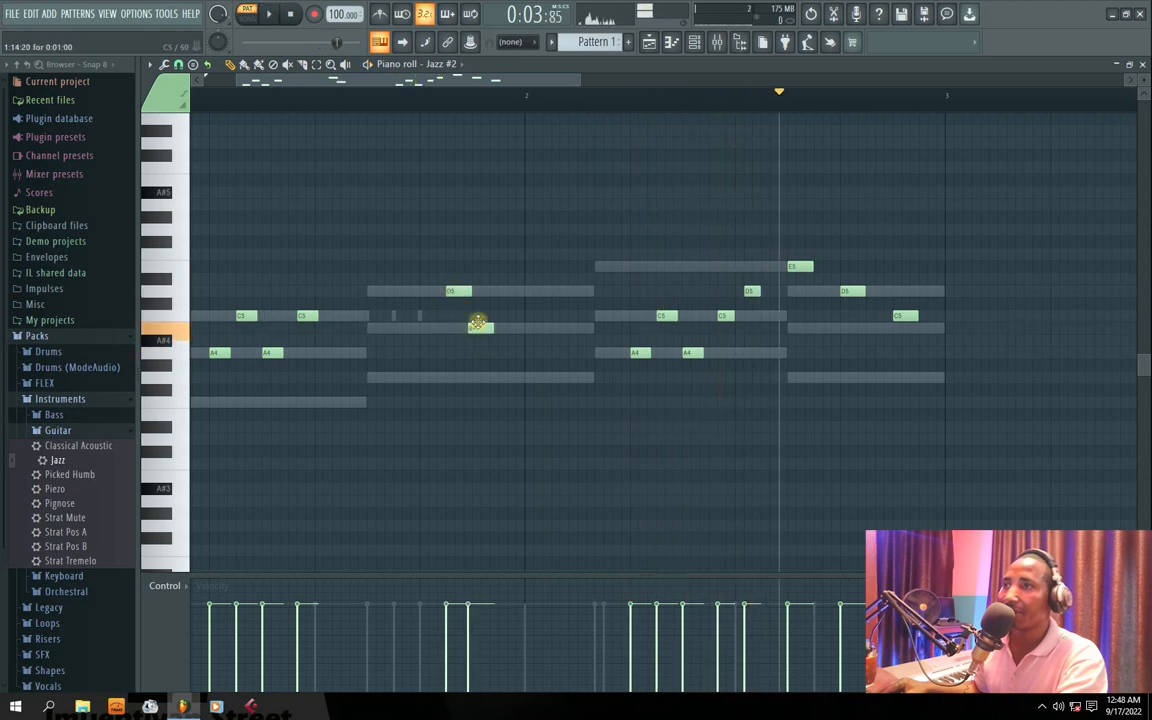
key("space")
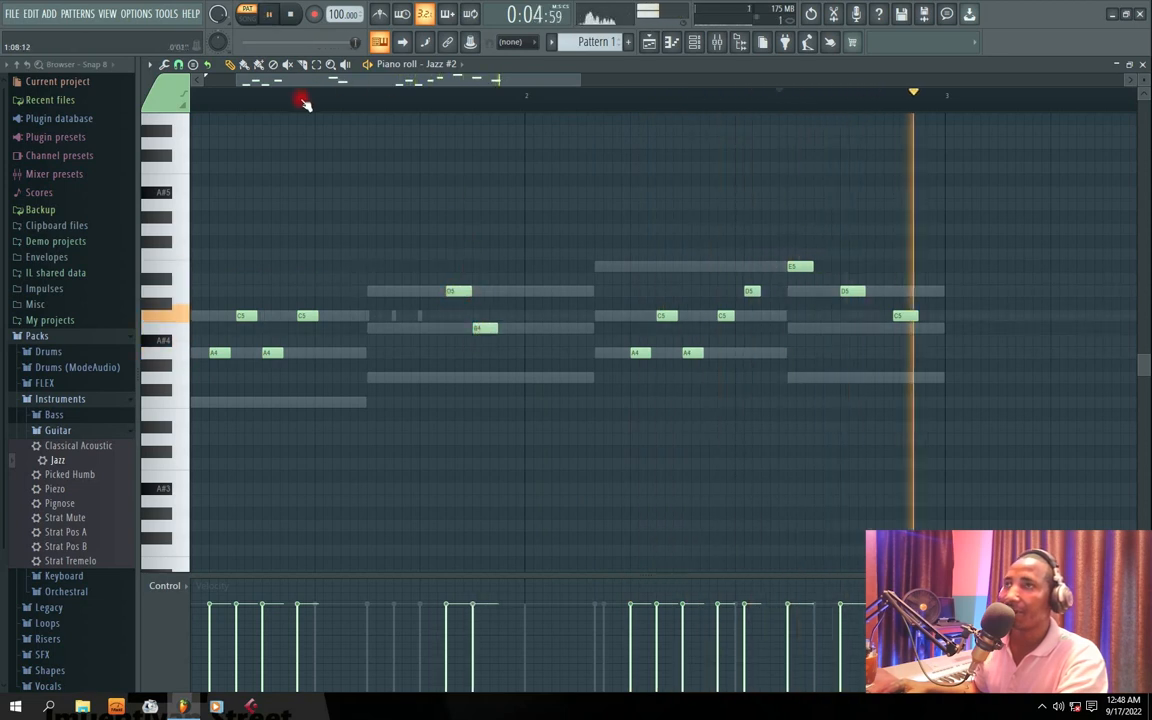
left_click_drag(488, 329, 511, 333)
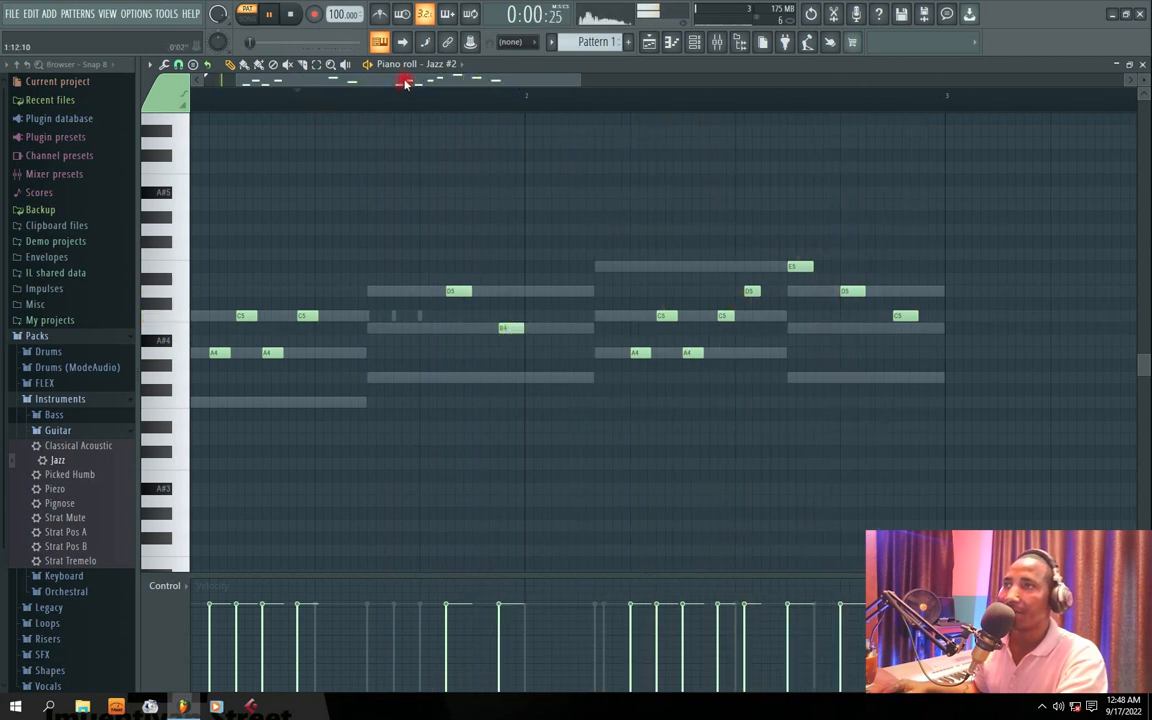
- Shift the second chord's D5 to 1:13:00 and its B4 to 1:15:00, and close the piano roll
left_click_drag(404, 82, 394, 84)
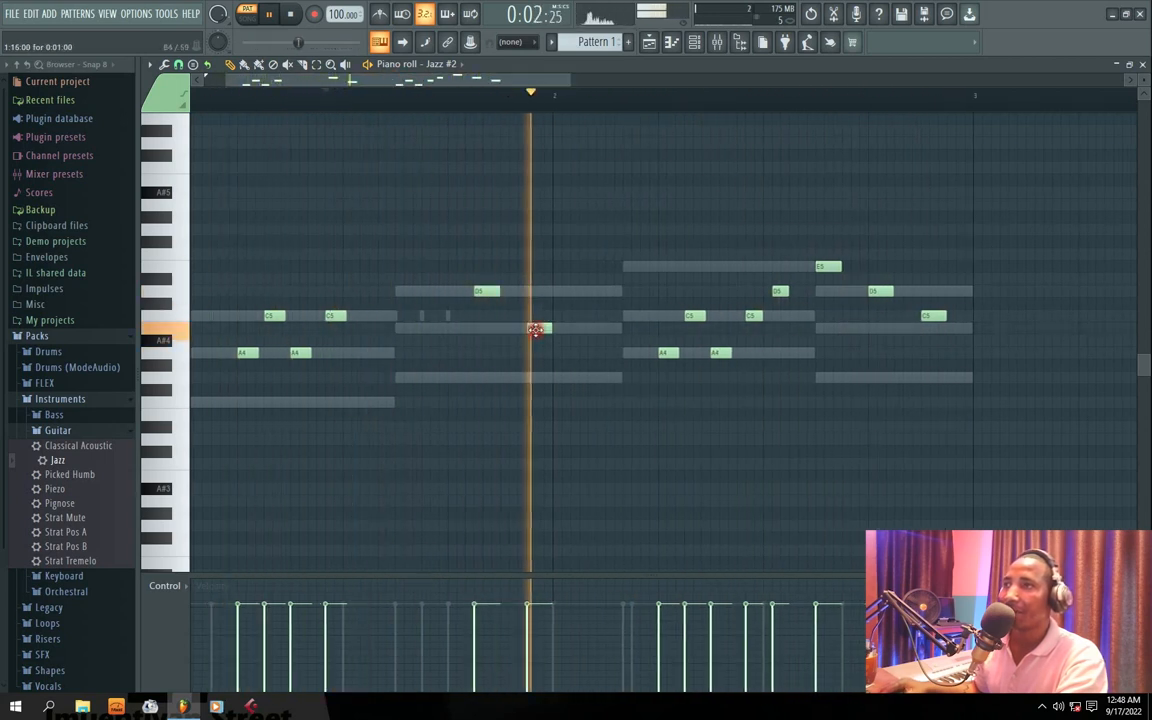
left_click_drag(478, 290, 453, 295)
mouse_move(532, 329)
left_mouse_down()
mouse_move(481, 328)
mouse_move(509, 329)
left_mouse_up()
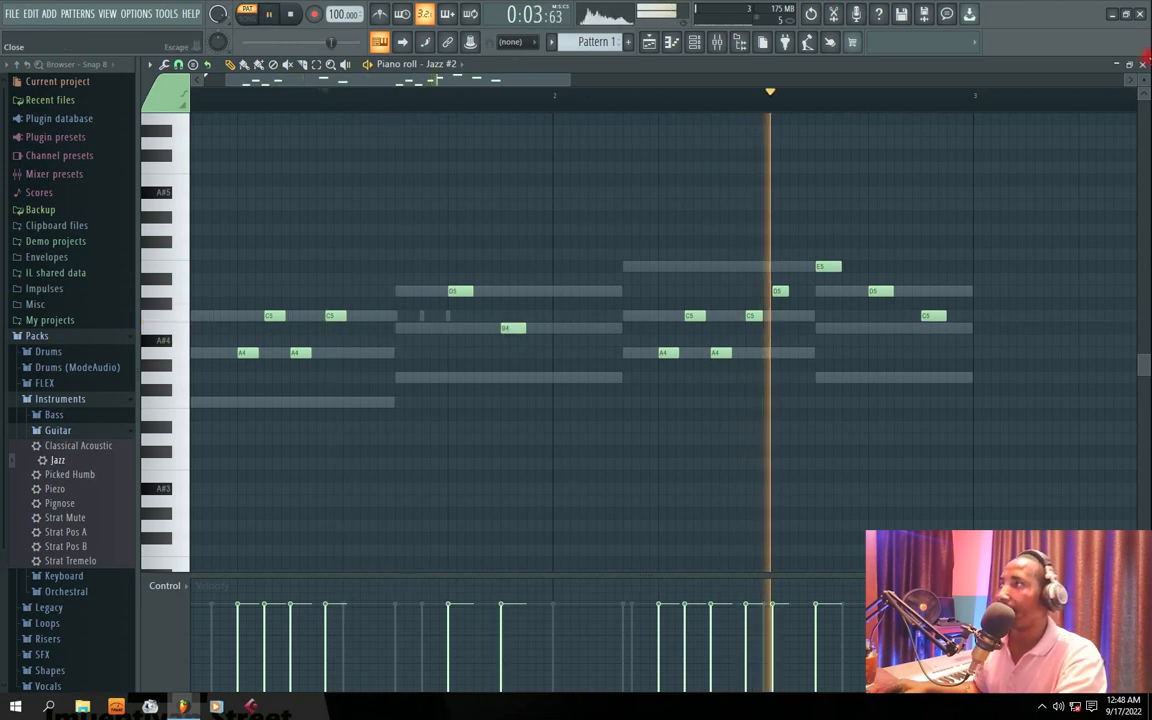
left_click(1142, 64)
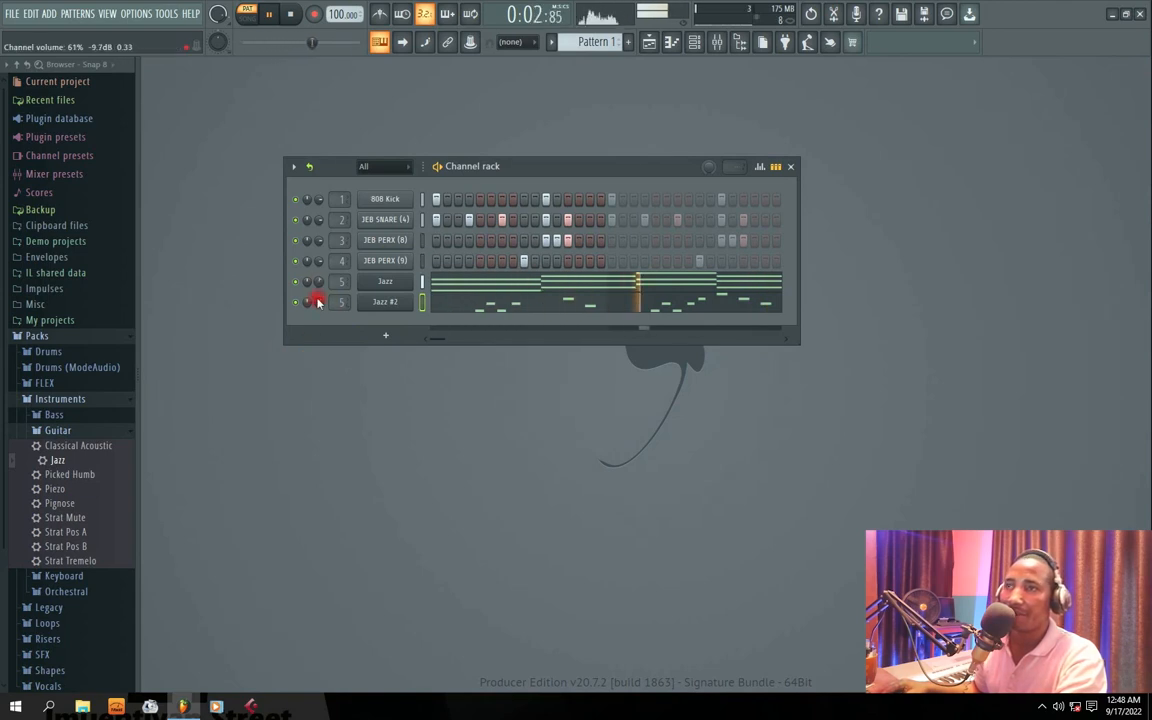
- Play the pattern through to review the drums, chords and melody together, and stop playback
left_click_drag(494, 167, 483, 173)
key("space")
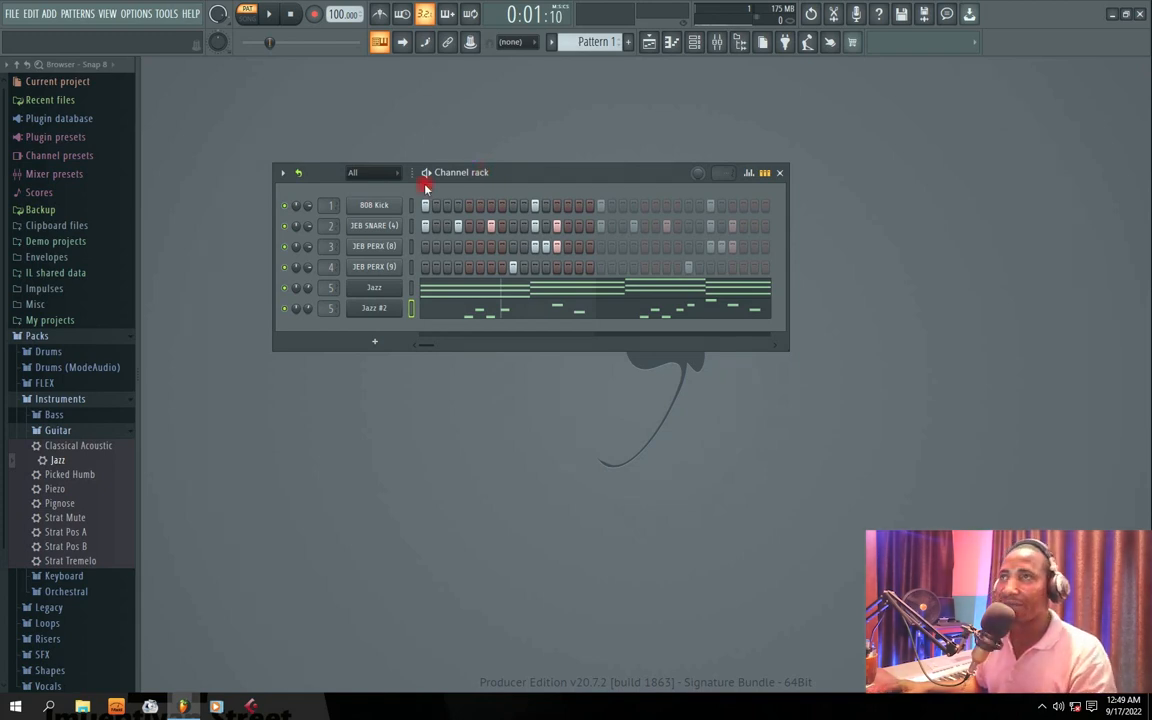
key("space")
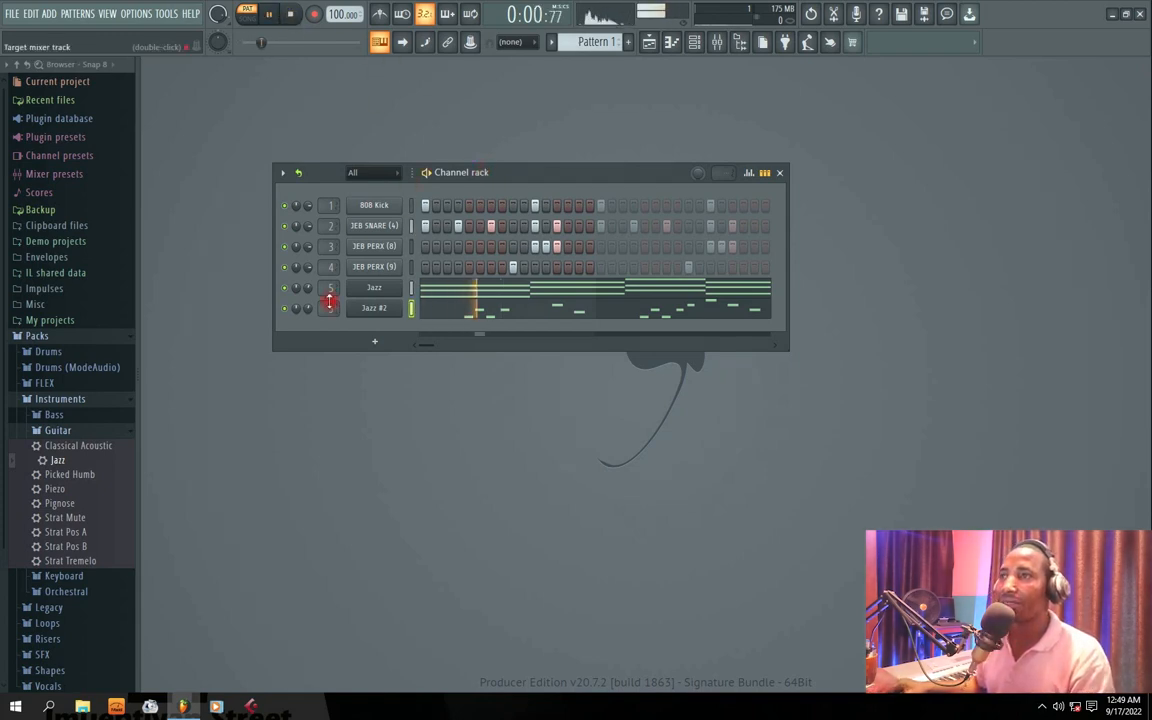
left_click_drag(496, 171, 501, 162)
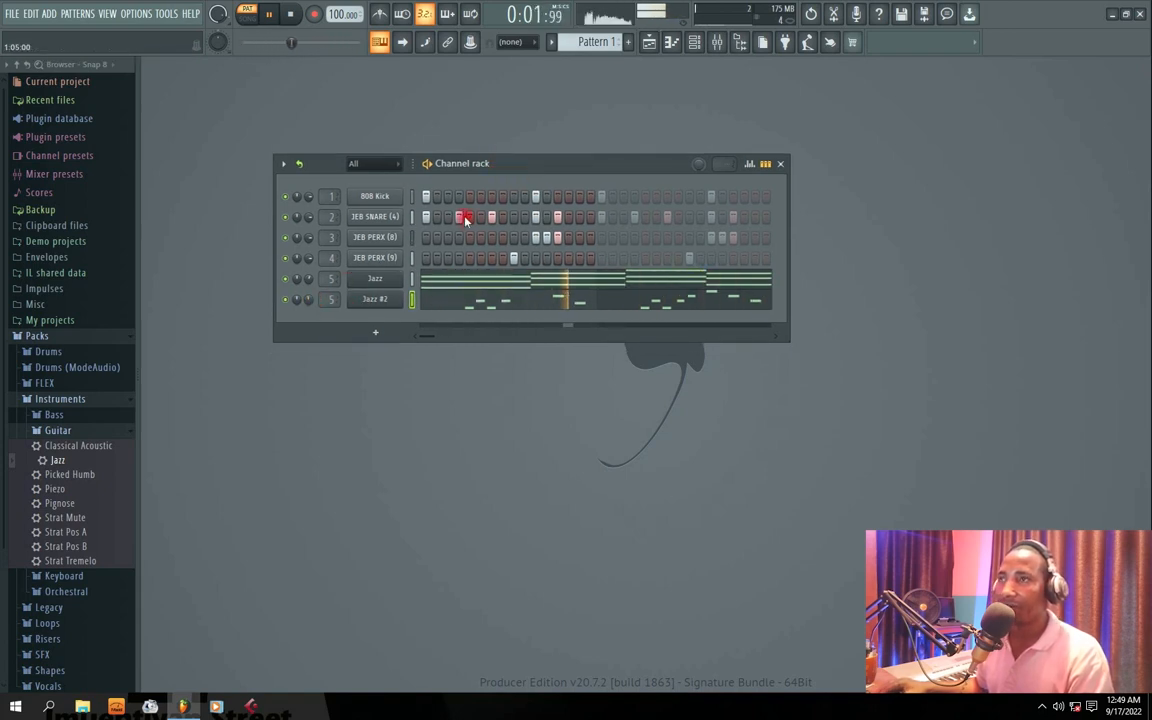
left_click_drag(495, 165, 494, 163)
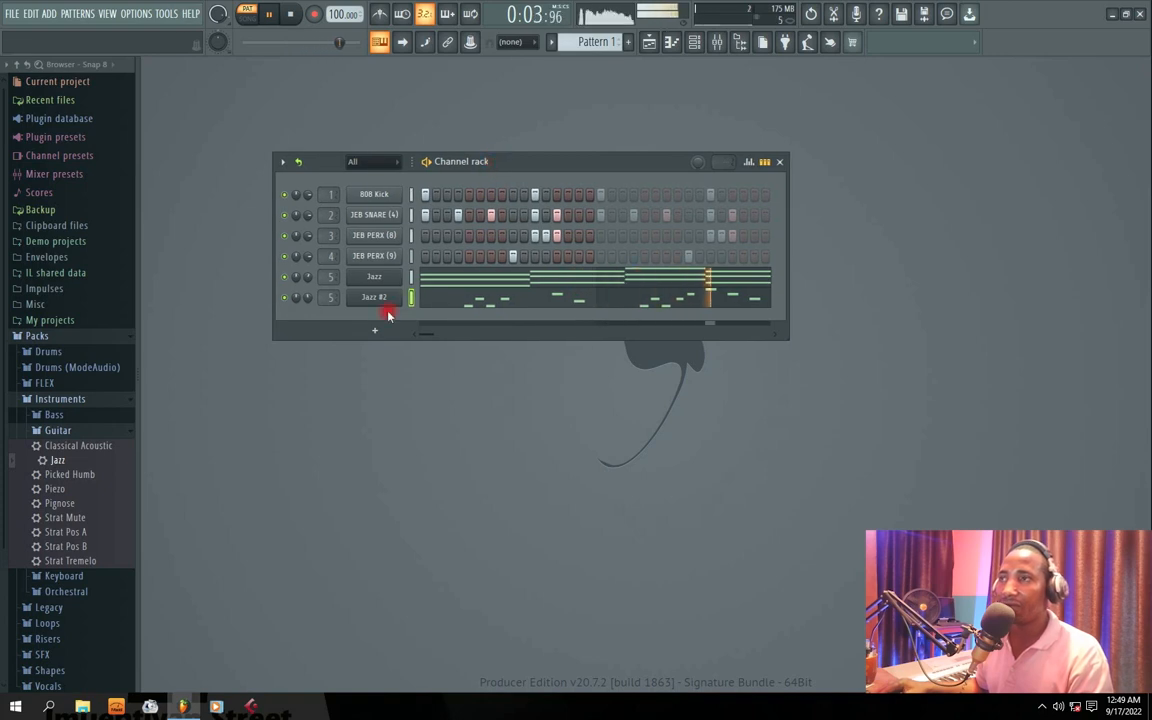
key("space")
- Add the Strings Section preset from the Orchestral instruments pack as a new channel and audition a few of its notes
left_click(60, 474)
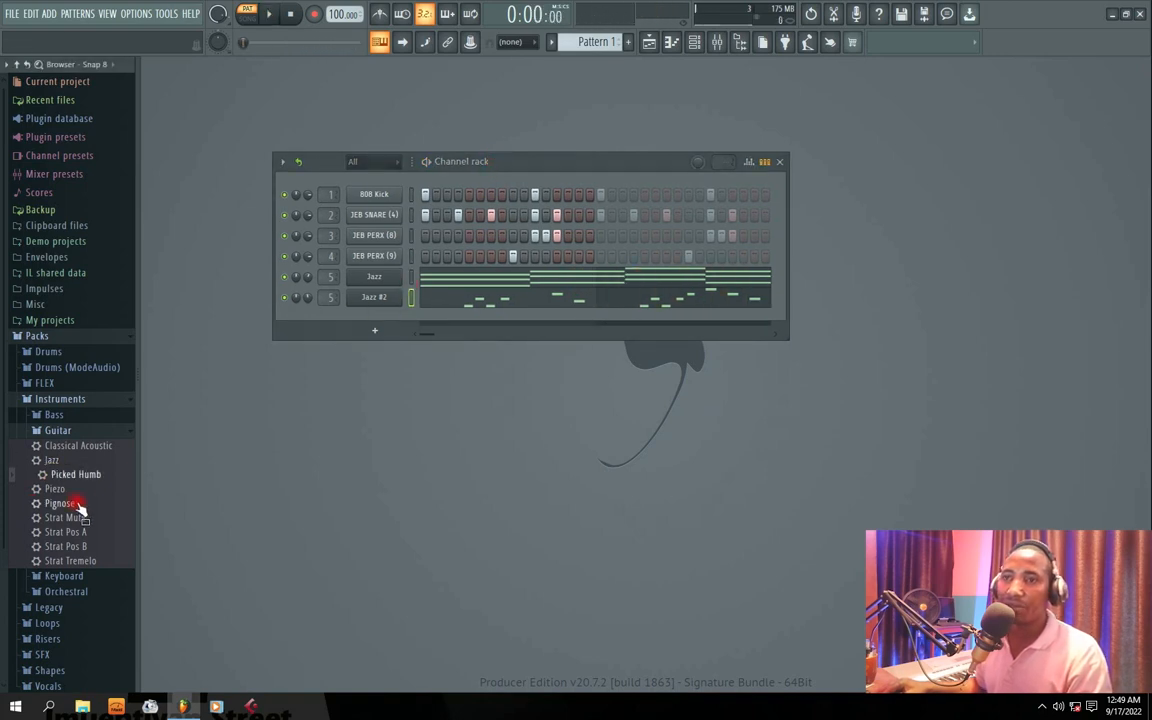
left_click(66, 517)
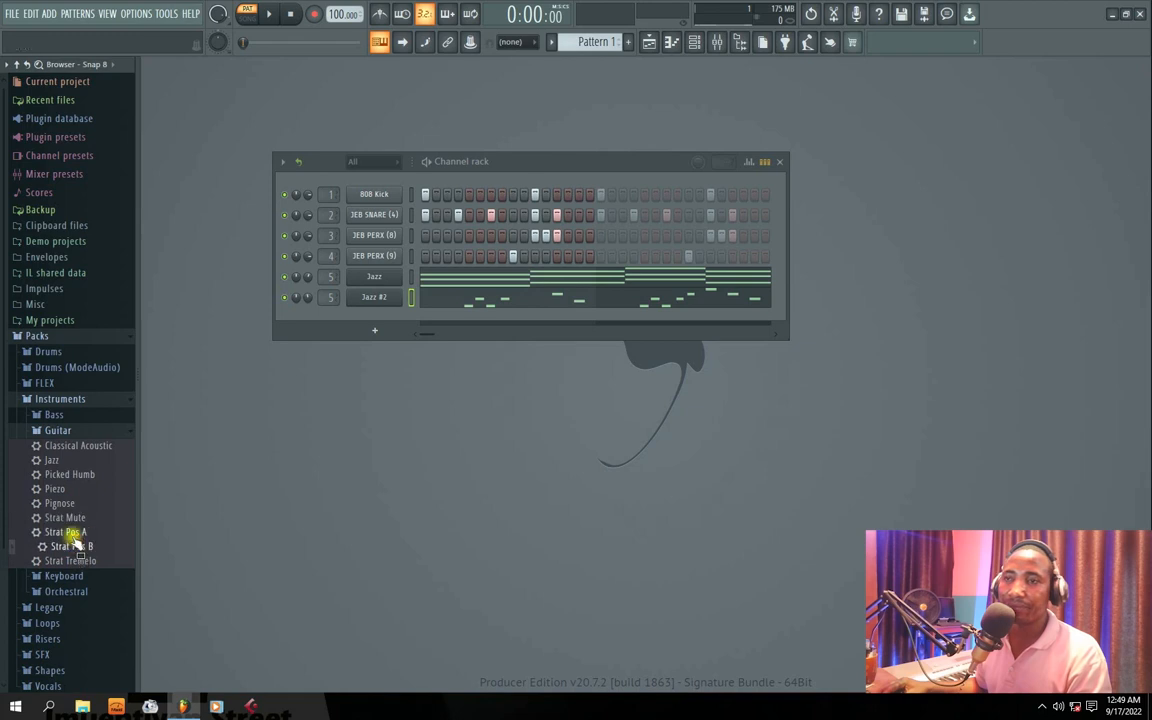
left_click(60, 431)
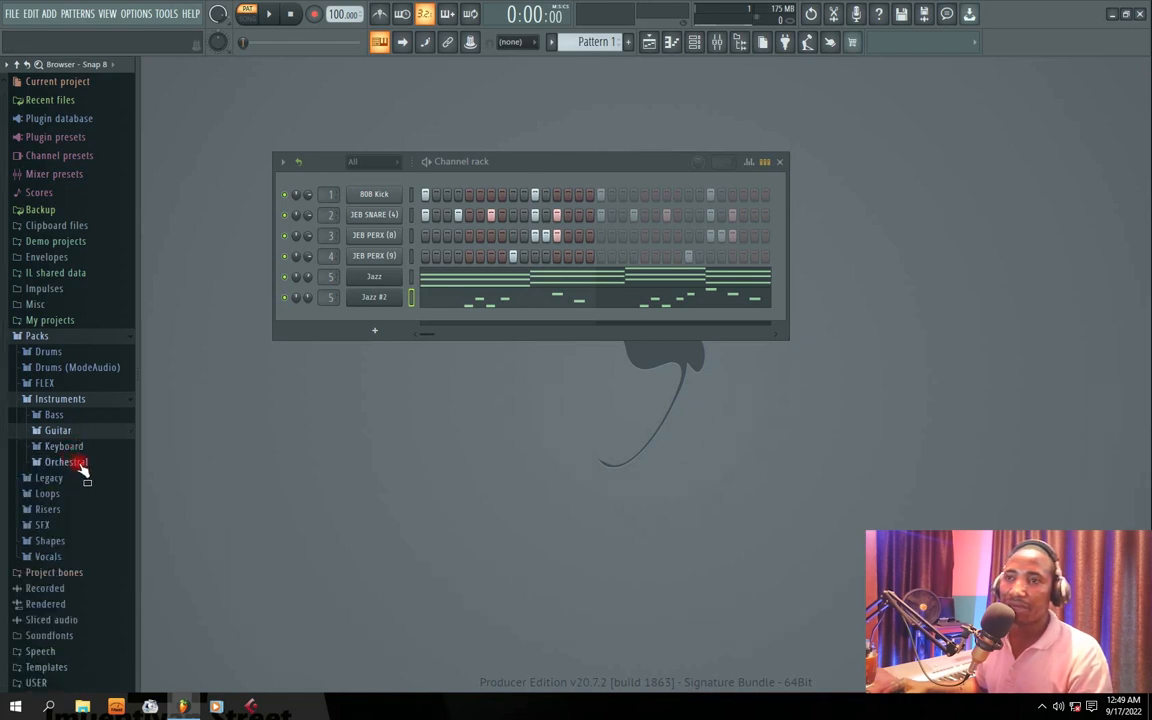
left_click(70, 462)
left_click(85, 548)
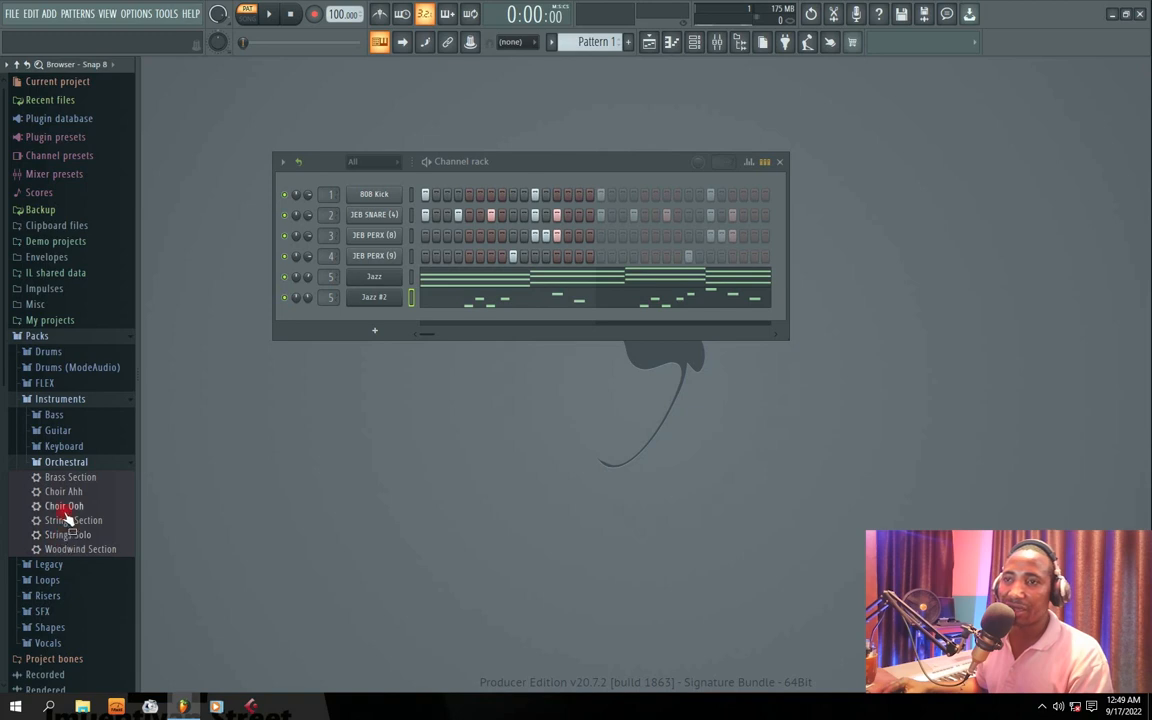
left_click_drag(60, 527, 368, 317)
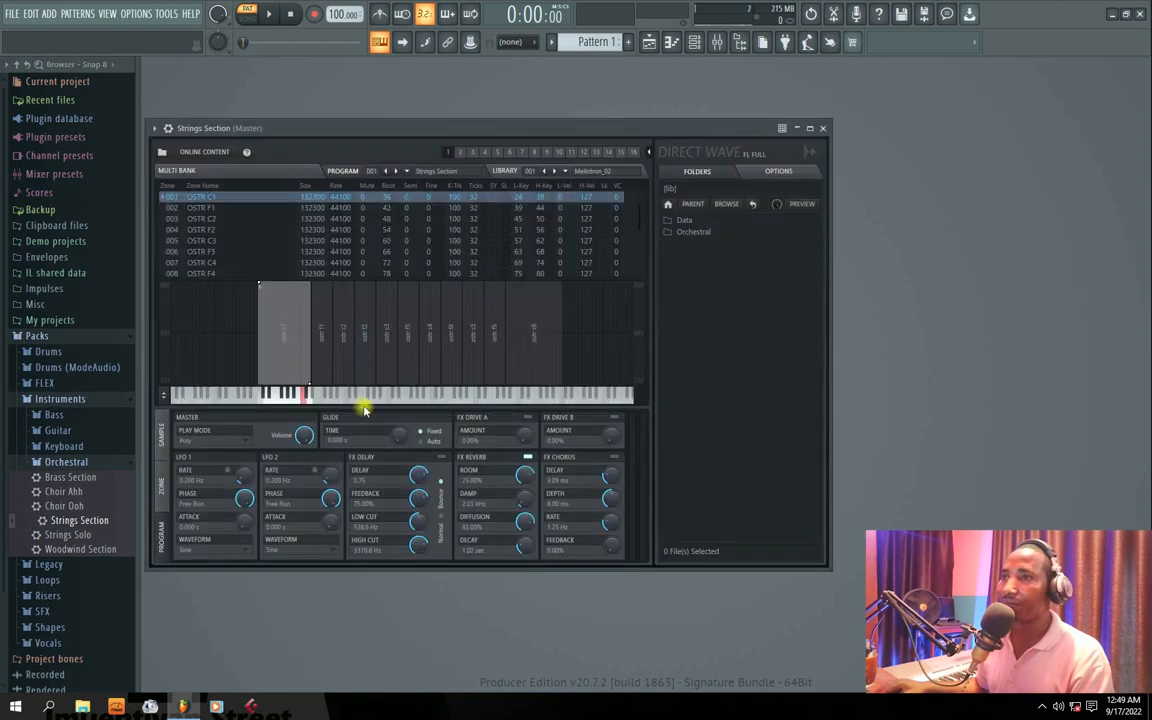
left_click(368, 402)
left_click(392, 401)
left_click(825, 124)
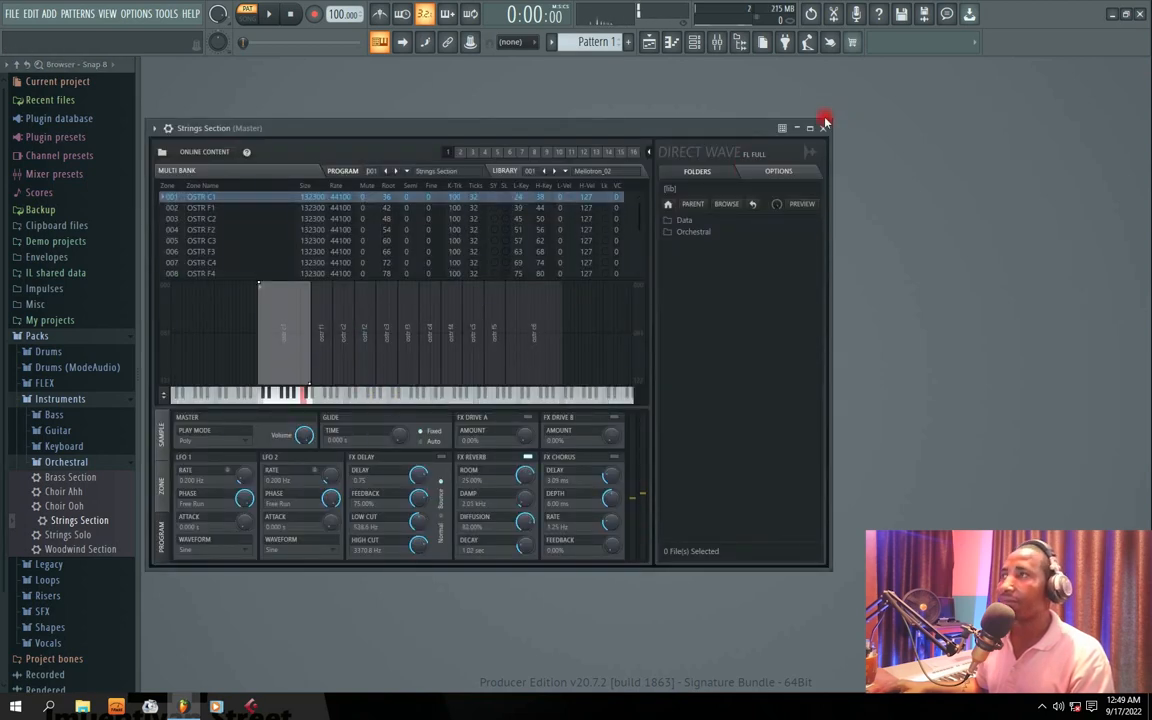
- Copy all chord notes from the Jazz channel into the Strings Section channel
left_click_drag(498, 163, 542, 153)
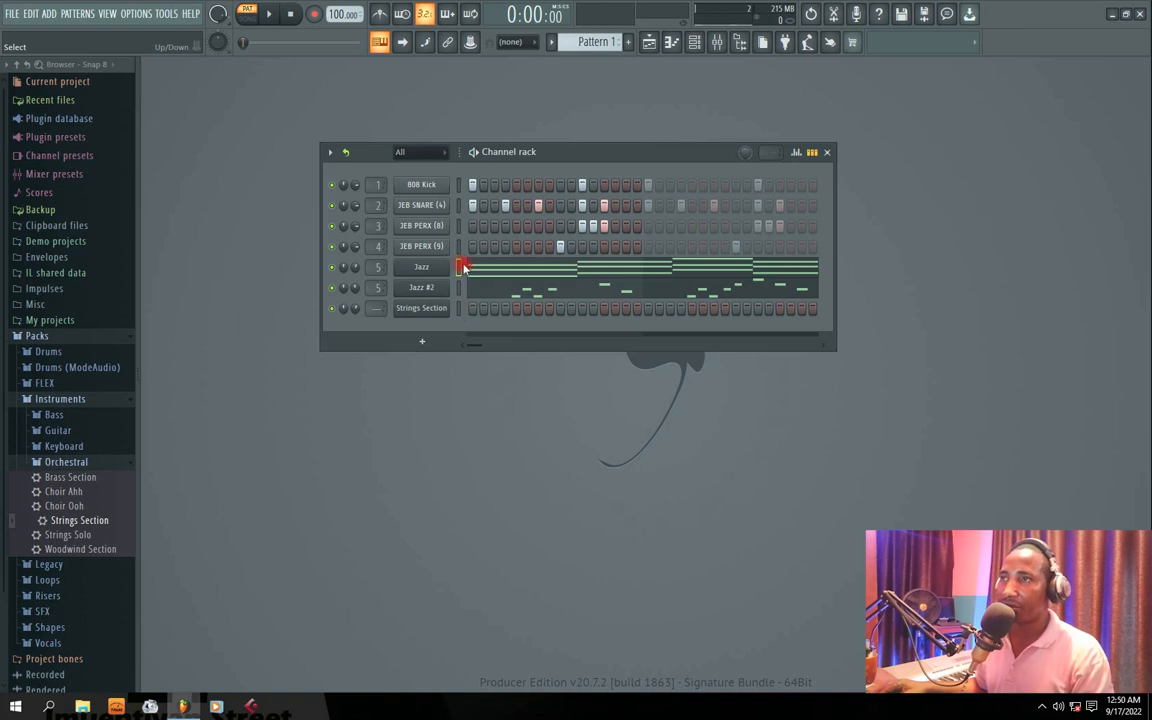
left_click(479, 273)
key("ctrl+a")
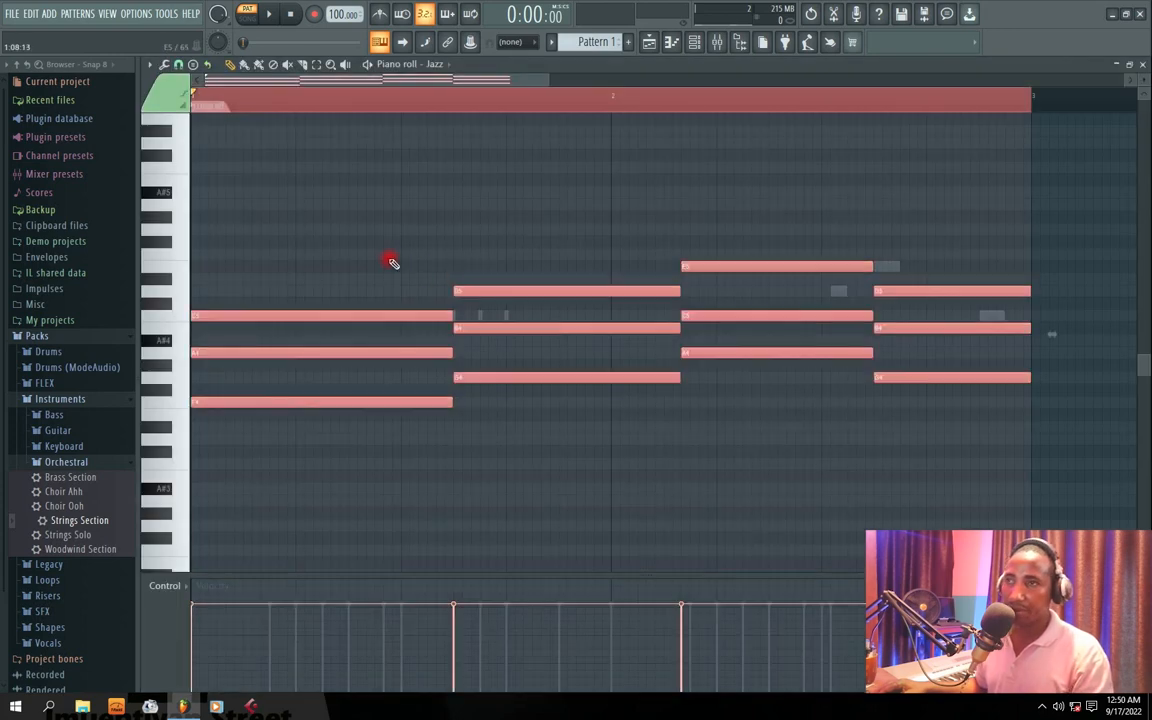
left_click(1143, 65)
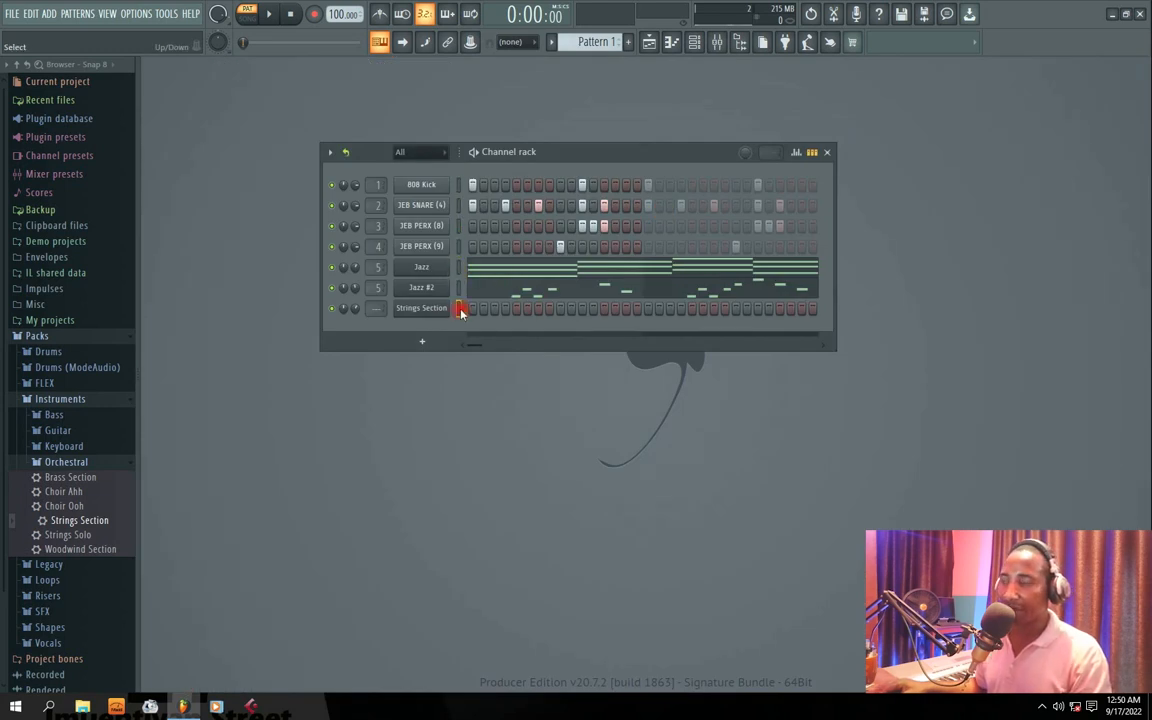
key("ctrl+v")
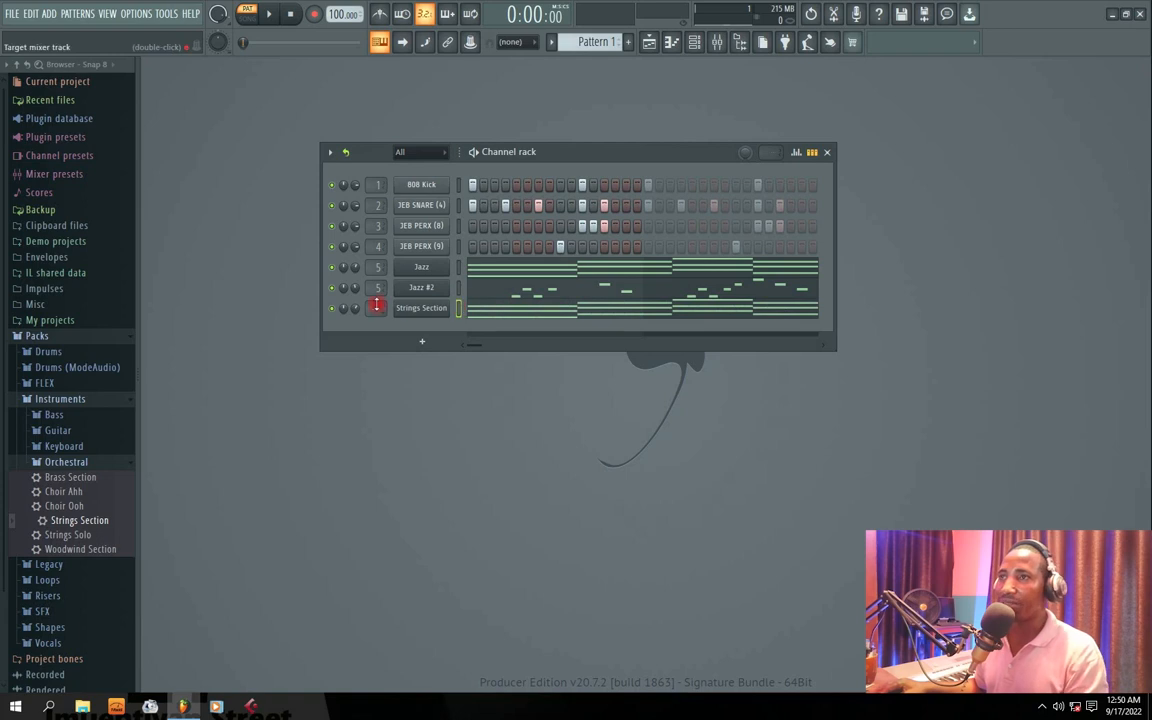
- Lower the Strings Section channel's volume while the pattern plays
key("space")
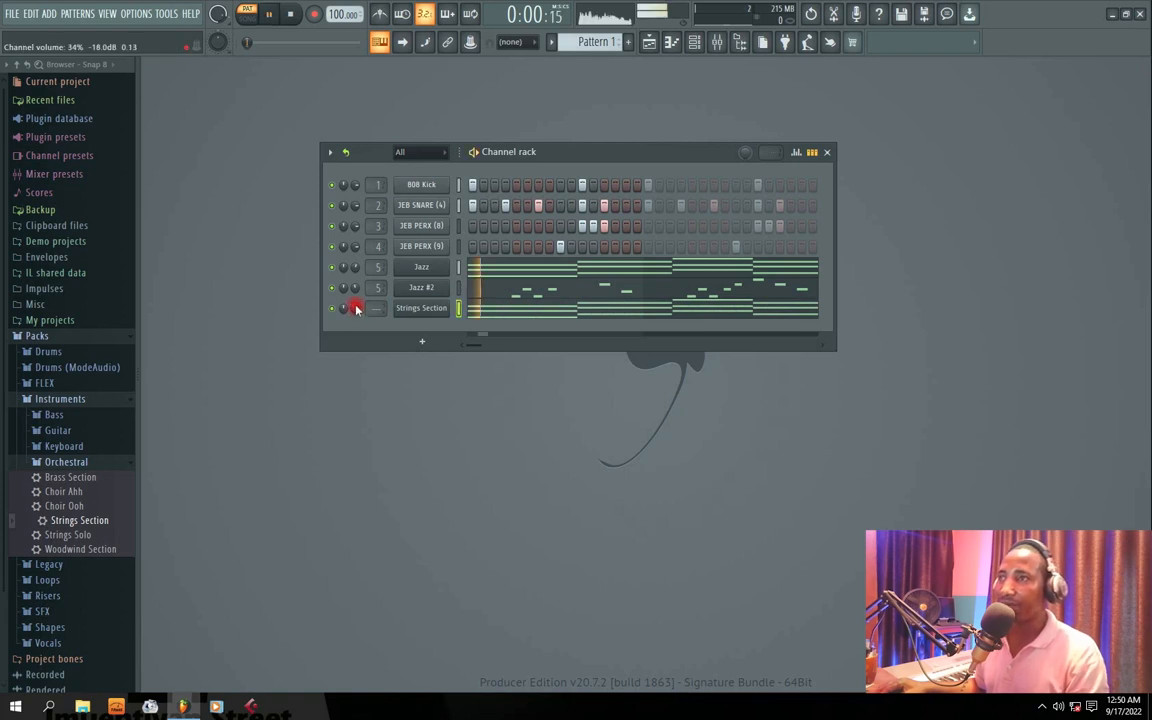
mouse_move(356, 308)
left_mouse_down()
mouse_move(357, 288)
mouse_move(350, 314)
left_mouse_up()
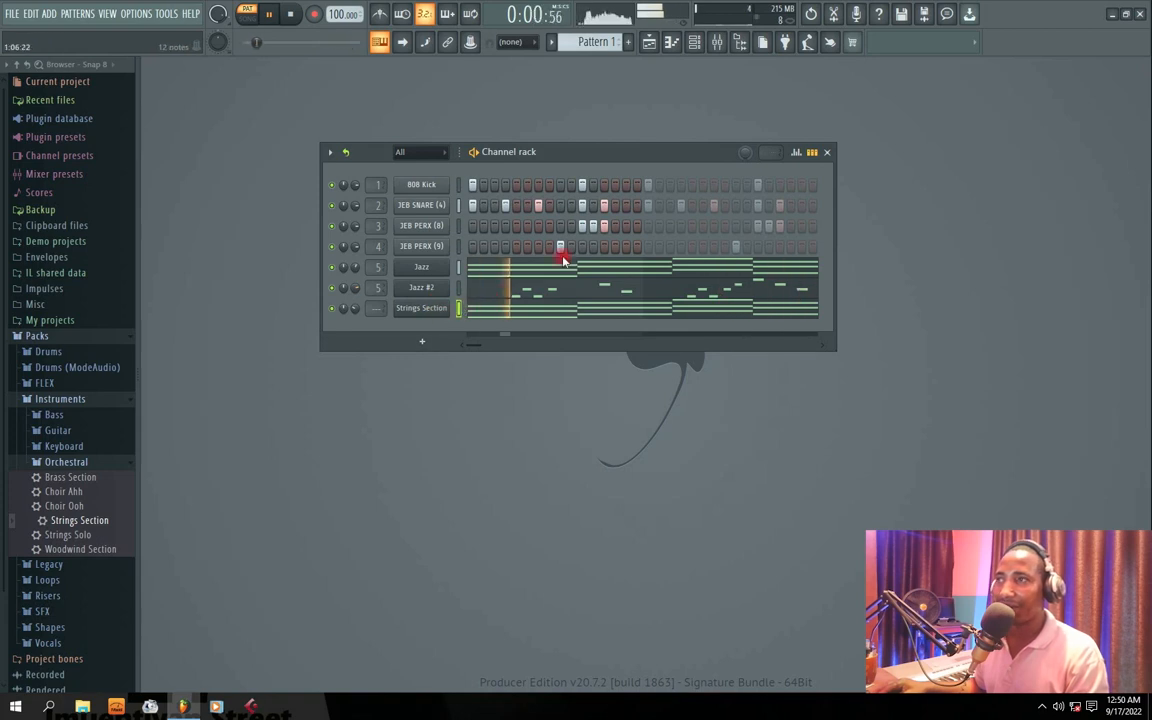
left_click_drag(571, 157, 558, 161)
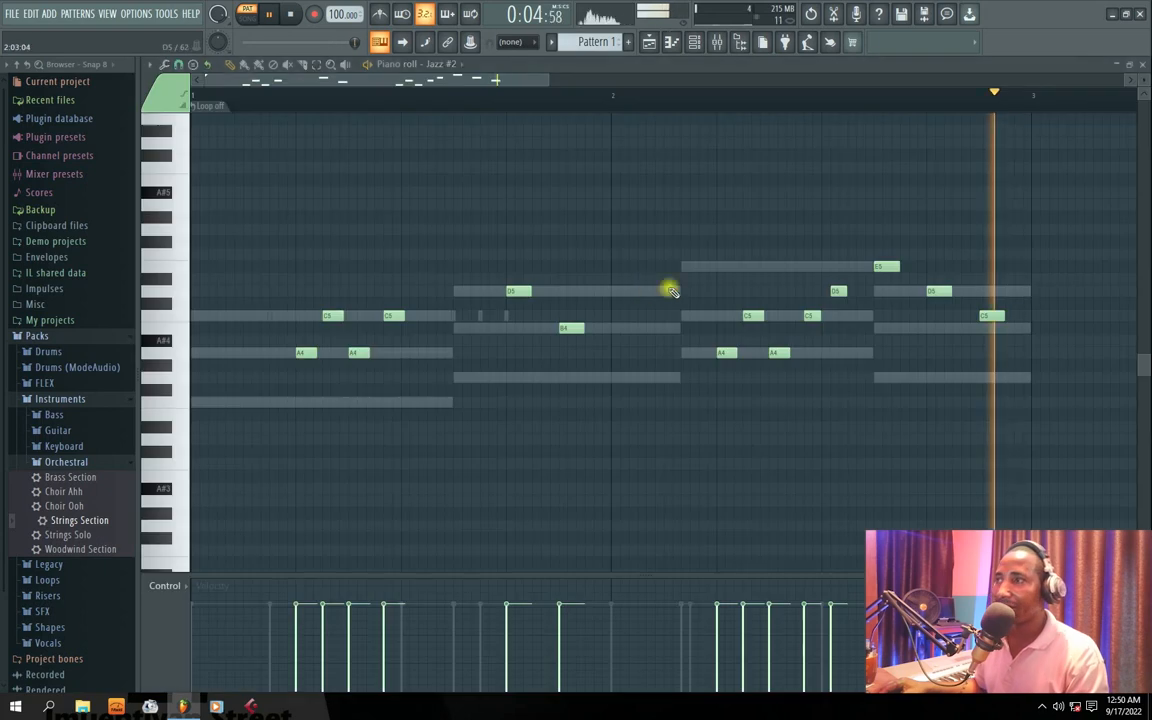
- Quantize the Jazz #2 melody notes with the Default template, adjusting both start times and end times
left_click(517, 288)
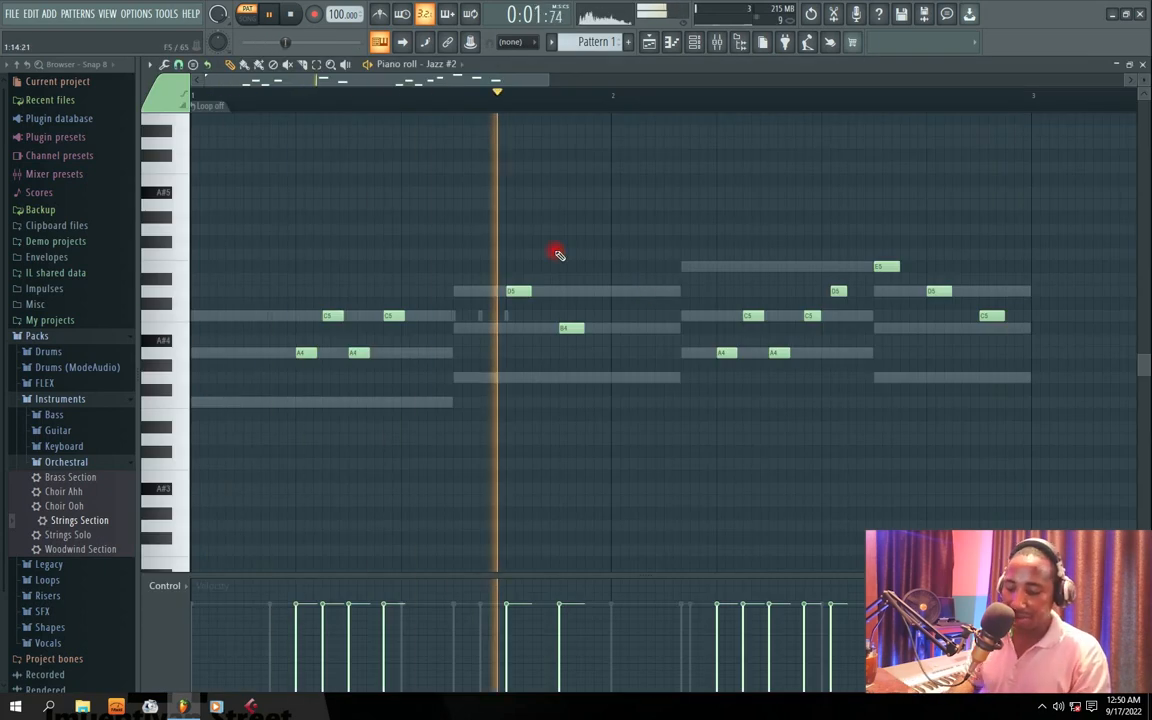
key("space")
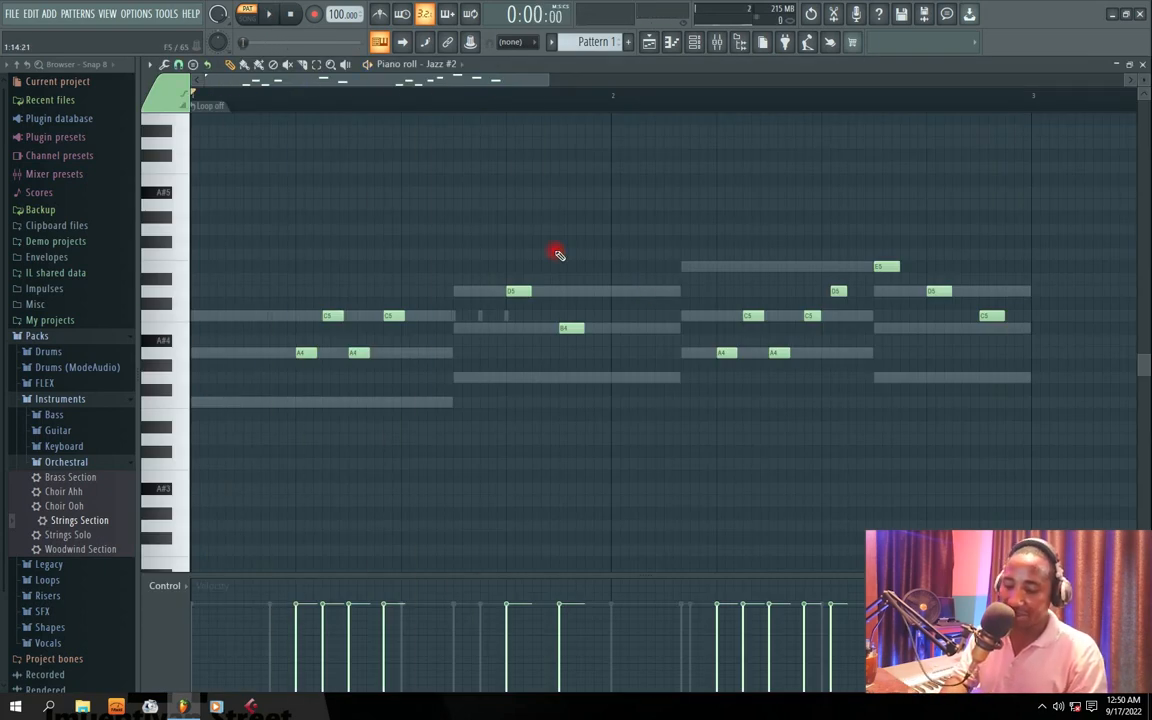
key("alt+q")
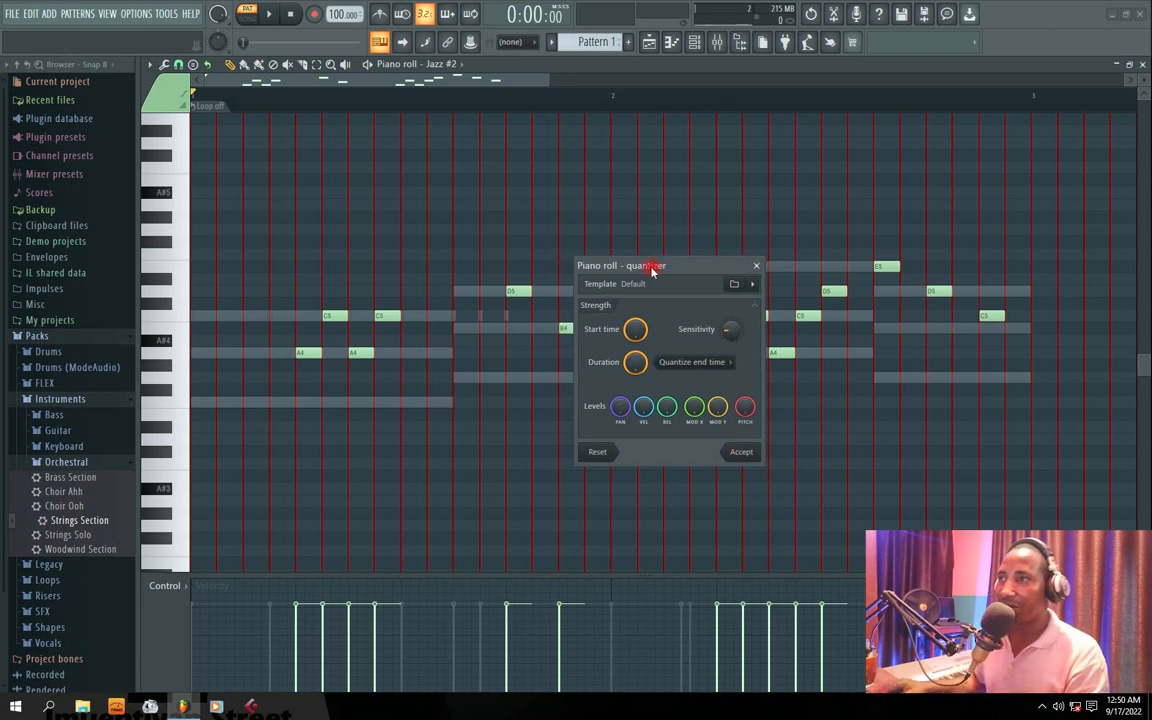
left_click_drag(652, 270, 700, 194)
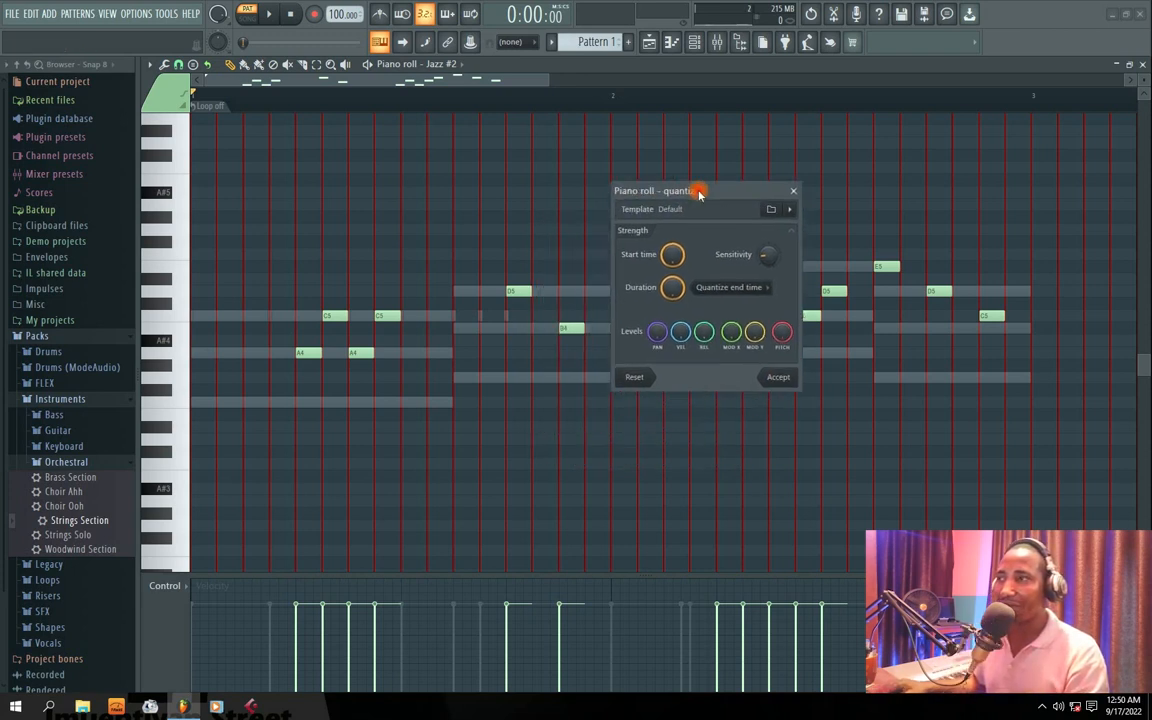
left_click(780, 377)
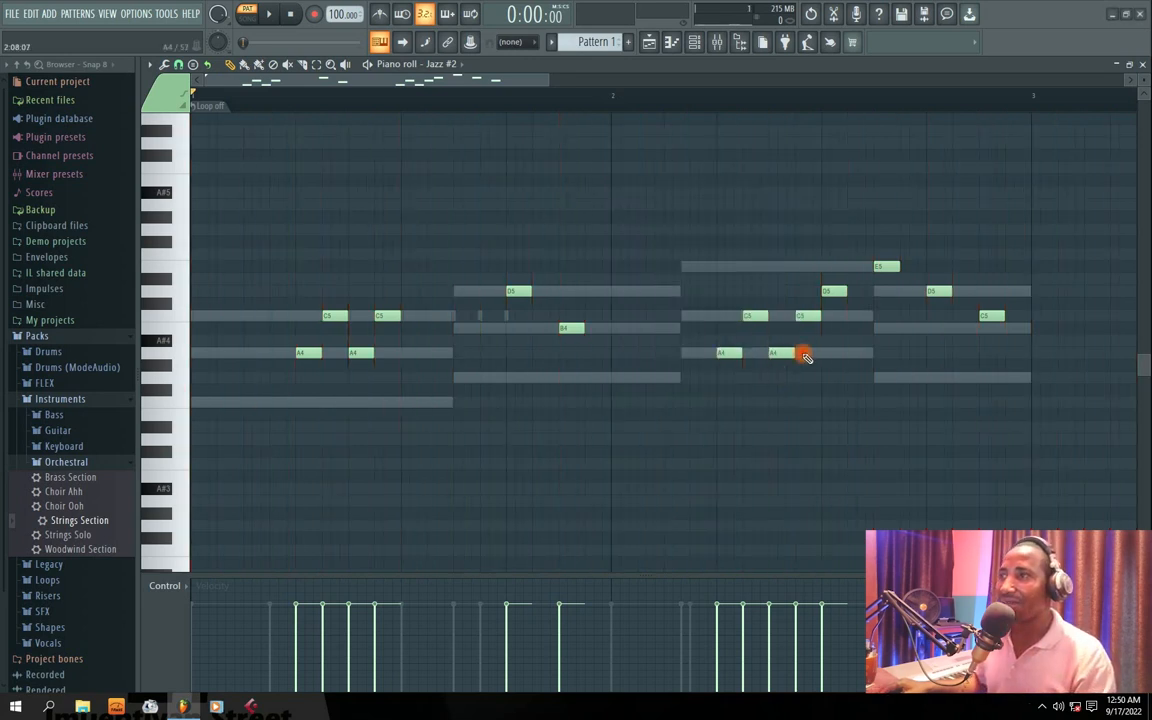
left_click(1143, 65)
- Quantize the Strings Section chord notes with the Default template
left_click(489, 312)
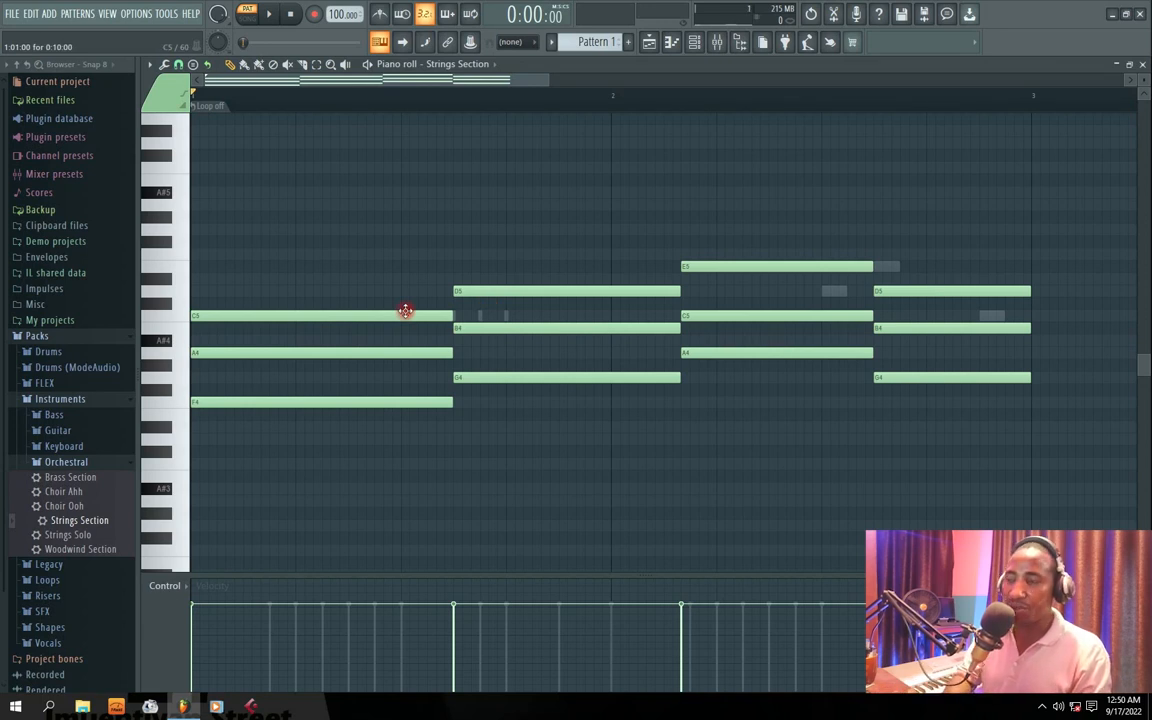
key("alt+q")
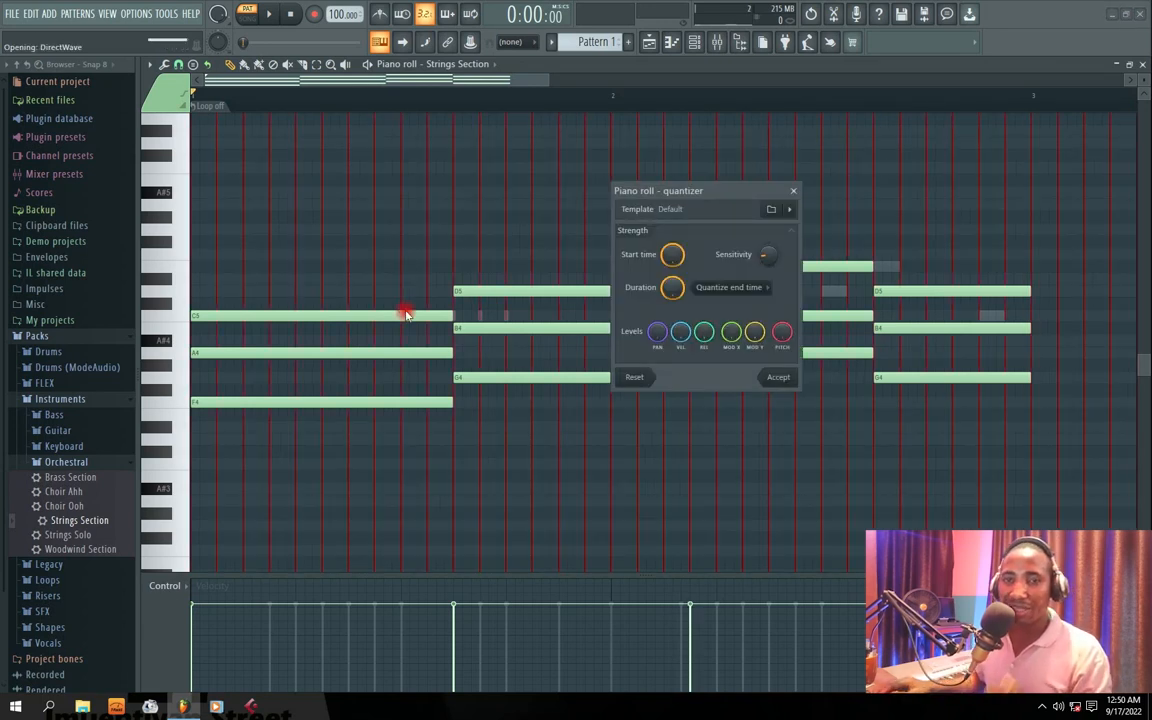
left_click(775, 379)
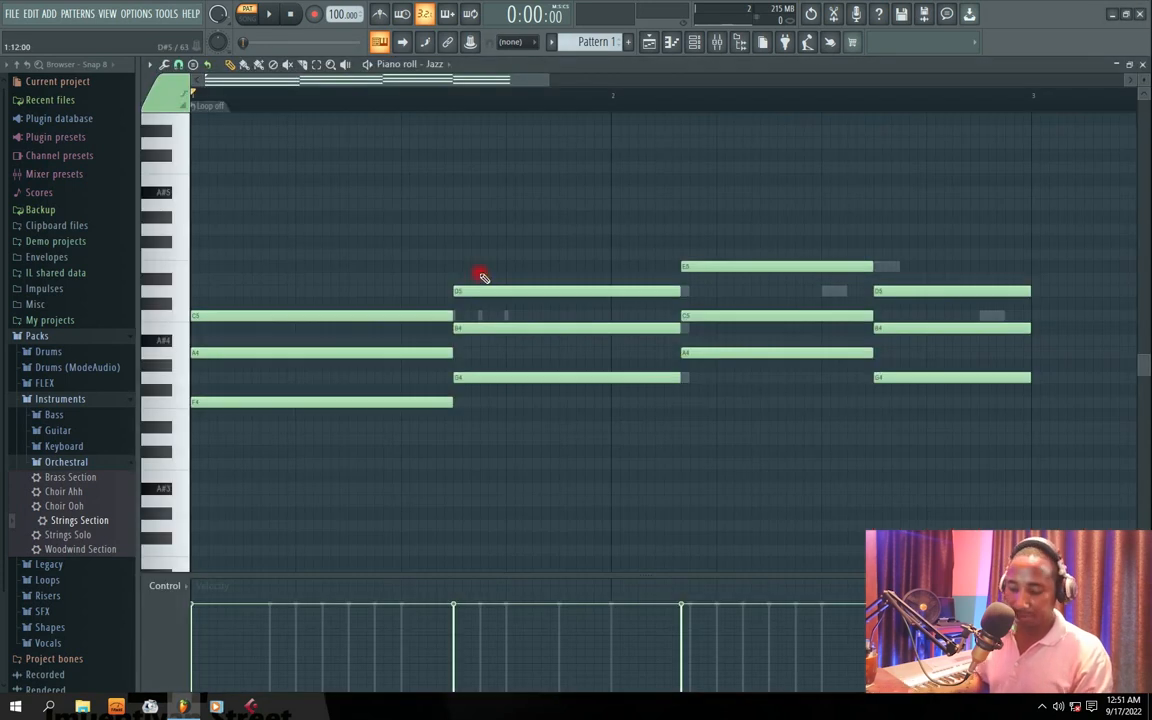
- Quantize the Jazz chord notes with the Default template and move the Jazz #2 channel below Strings Section
key("alt+q")
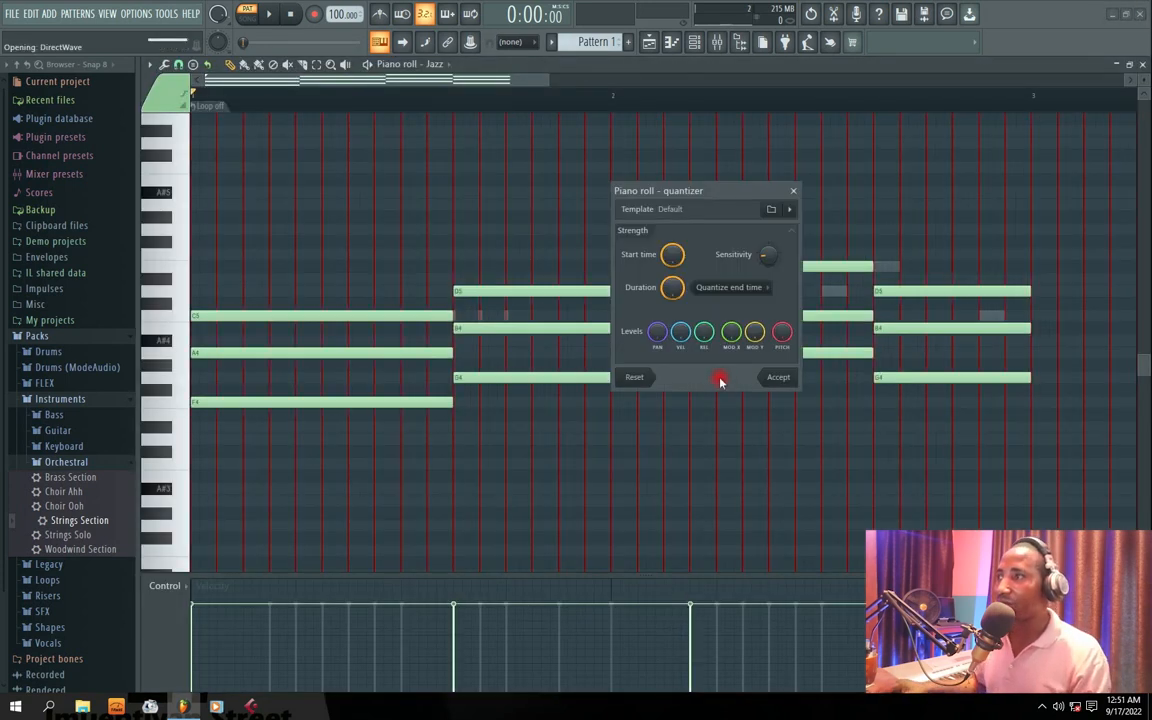
left_click(778, 379)
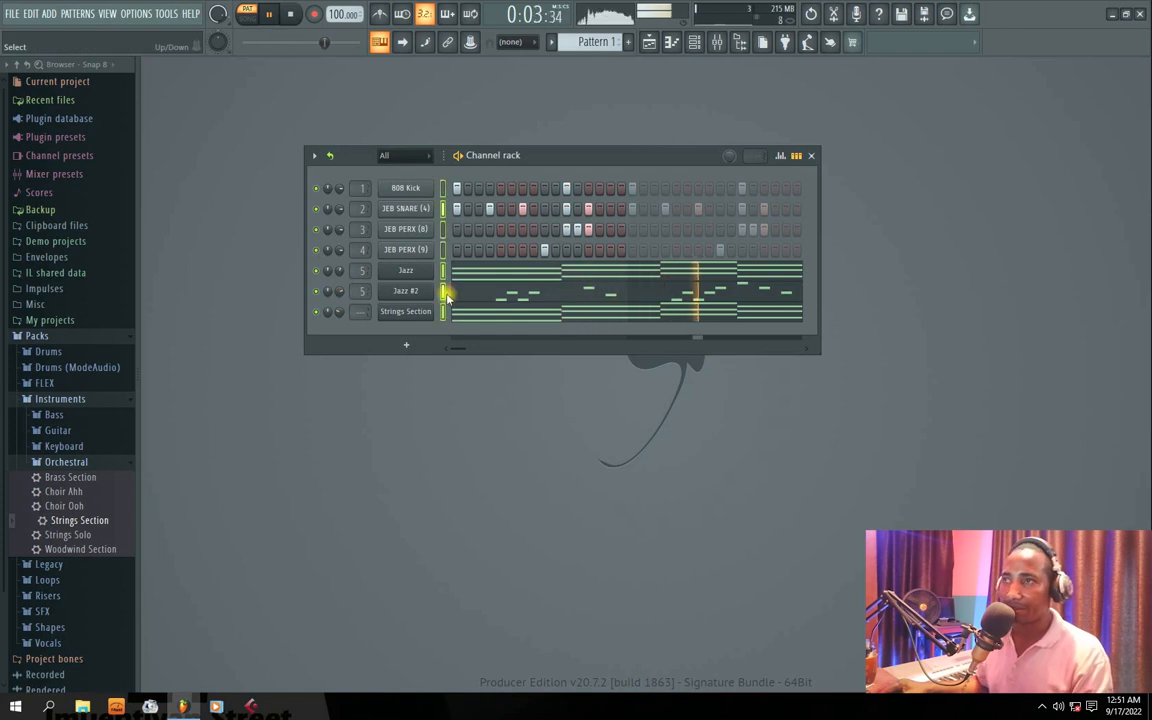
key("alt+Down")
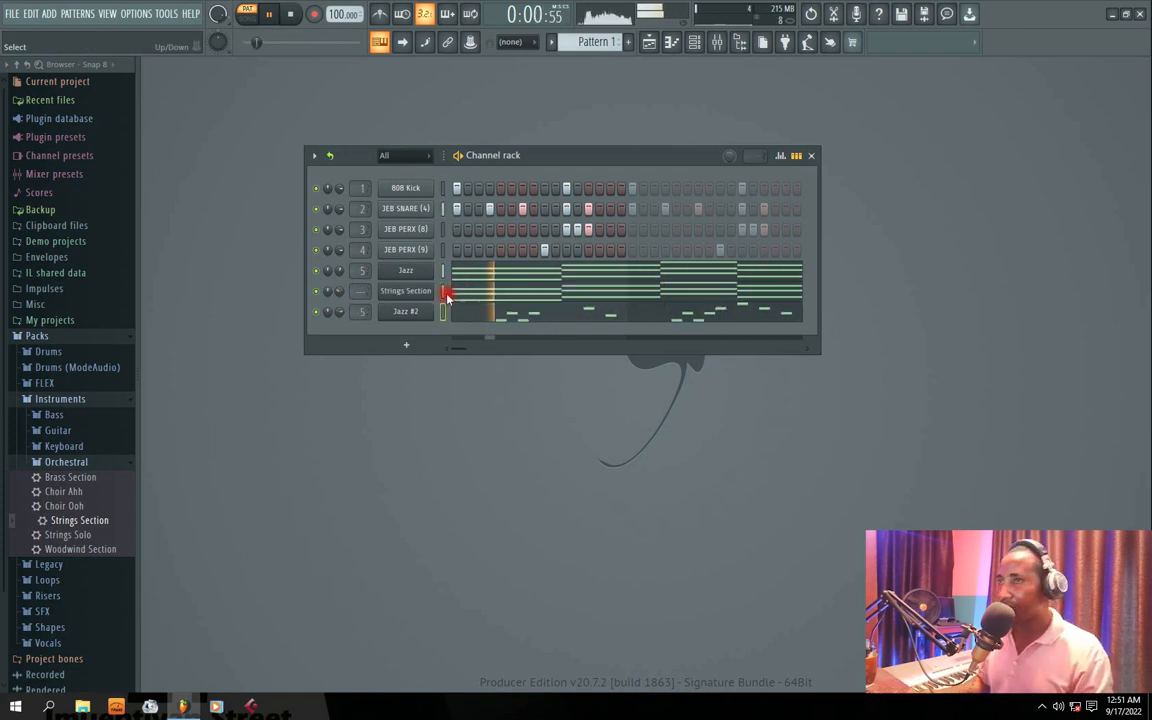
key("ctrl+s")
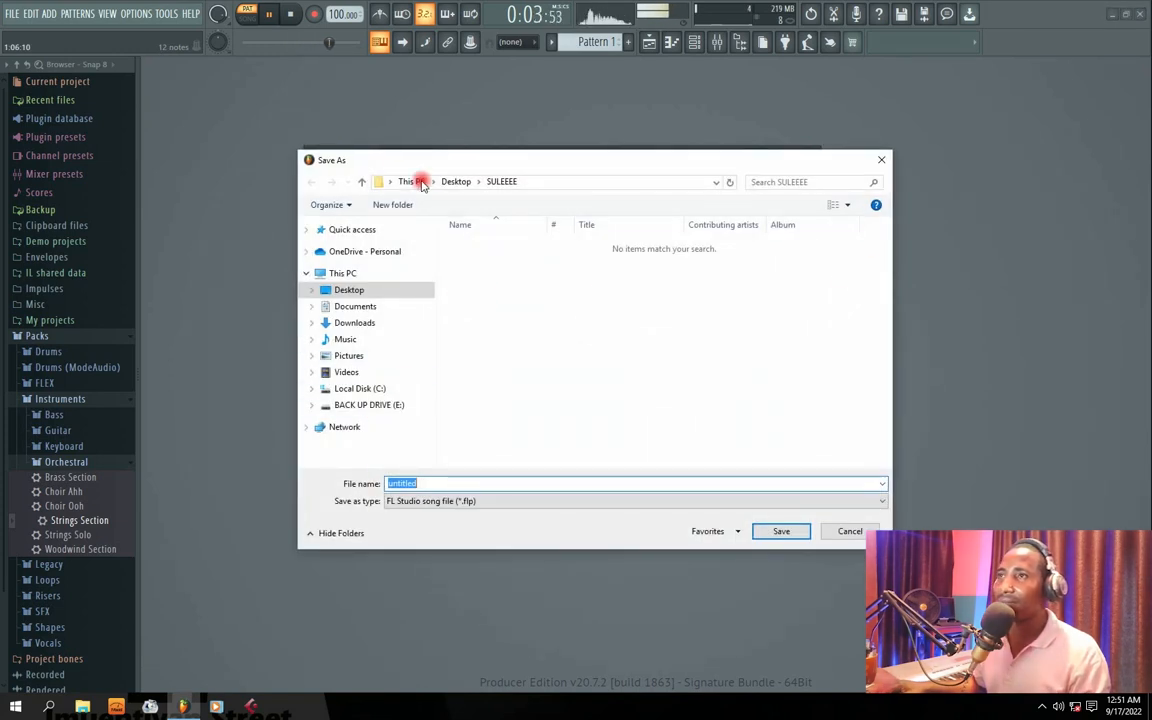
left_click(338, 274)
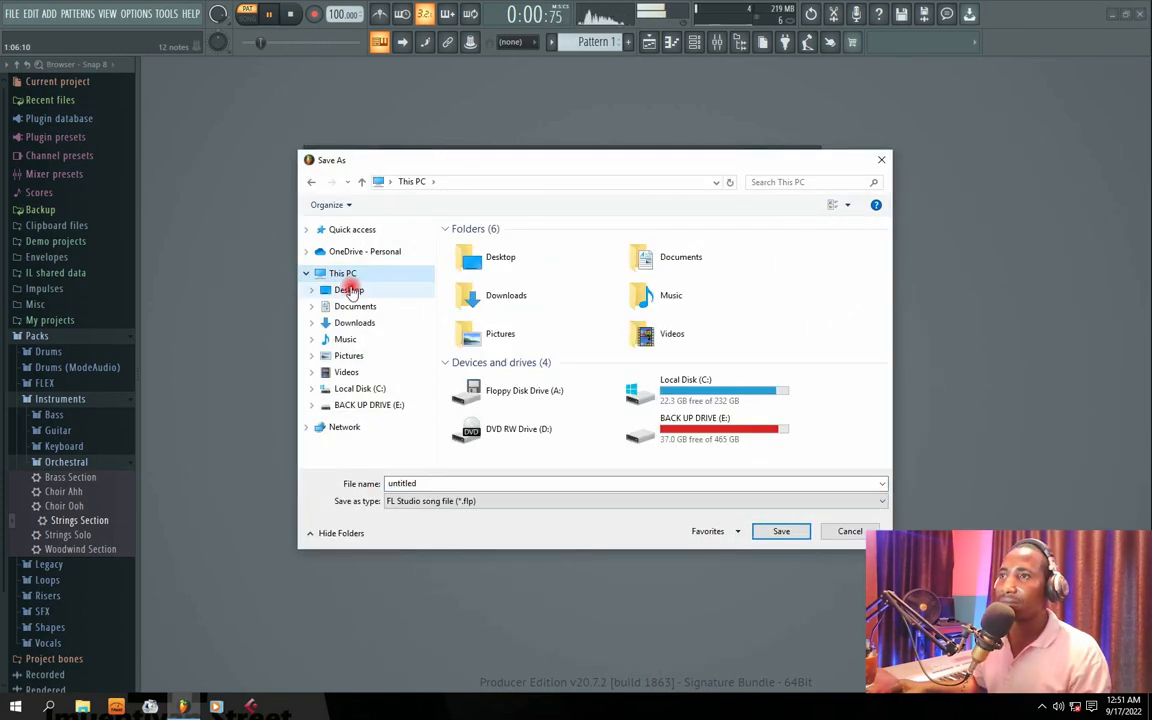
left_click(539, 147)
left_click_drag(476, 166, 825, 159)
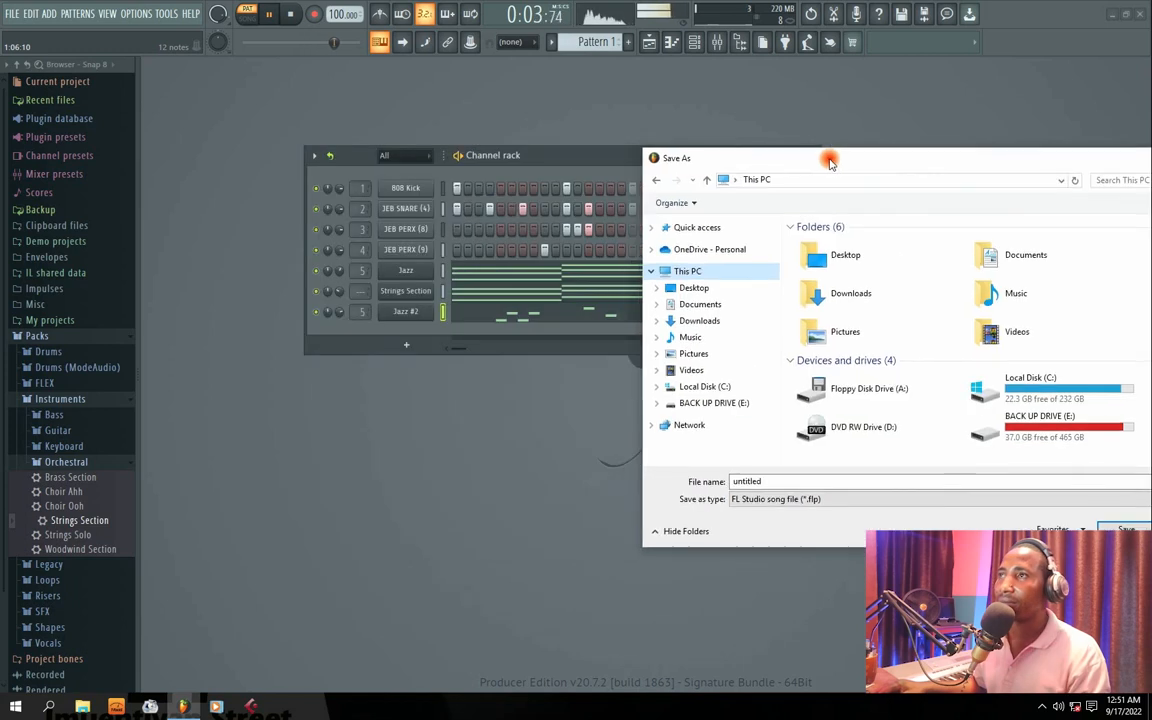
left_click(1137, 159)
key("space")
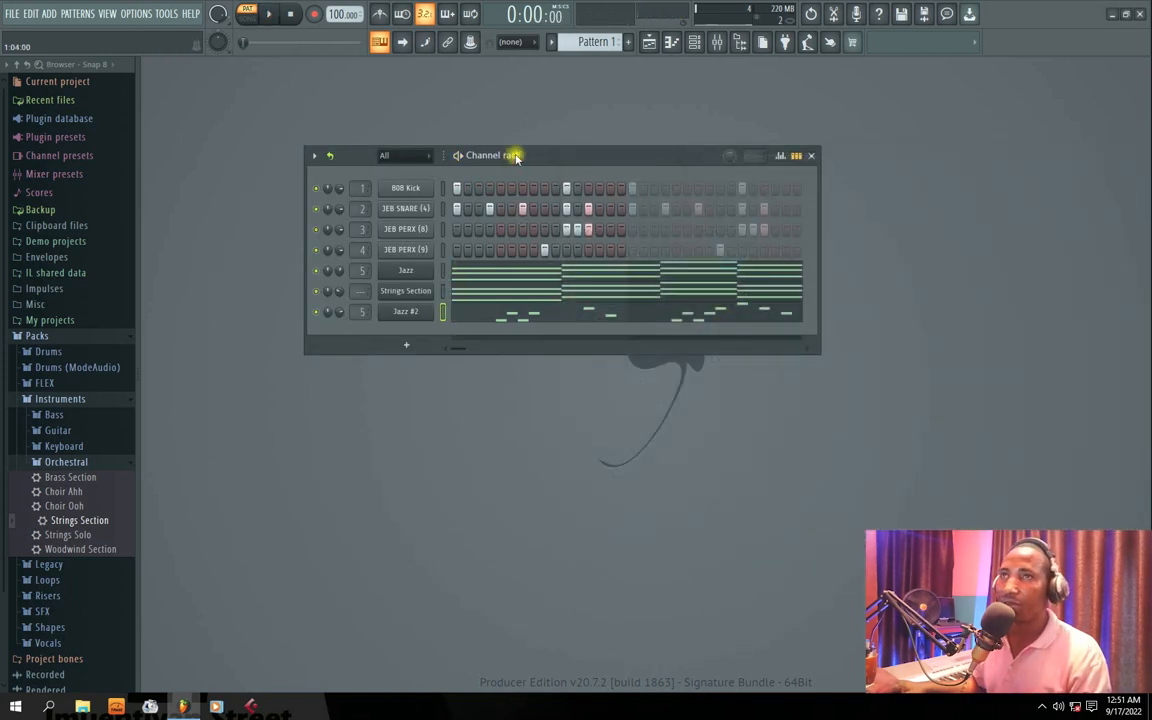
- Start saving the project under a new name and create and open a TUTORIAL MAIM folder on the Desktop
left_click(15, 12)
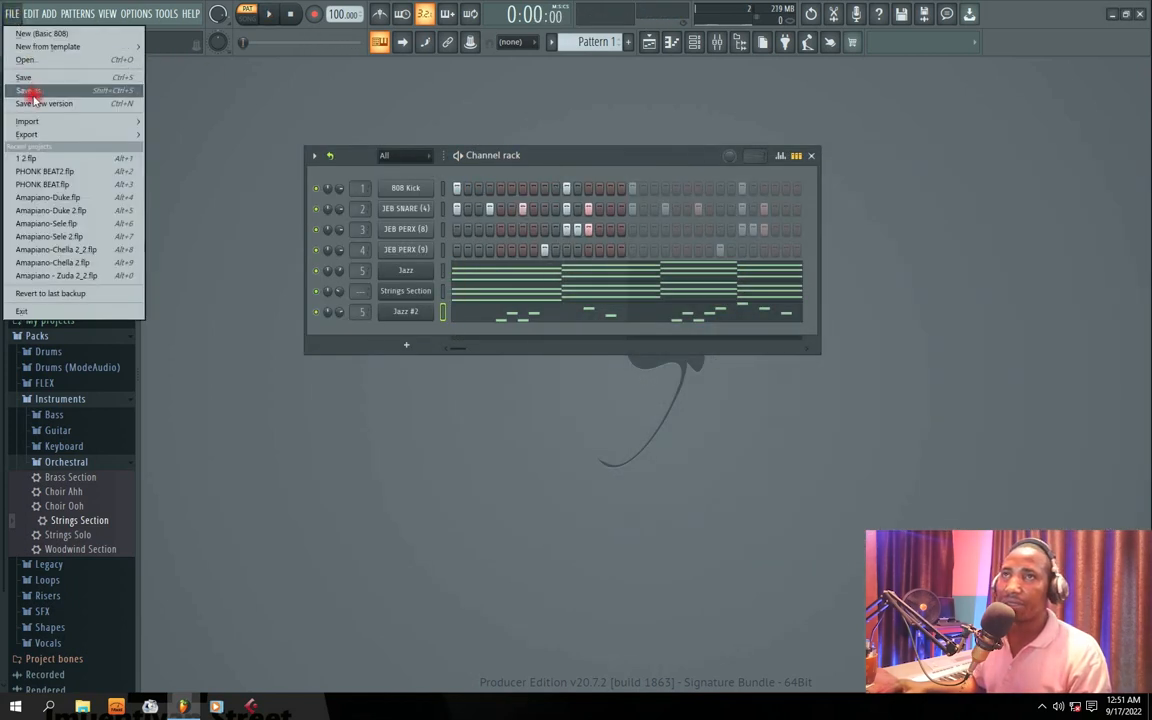
left_click(30, 91)
left_click_drag(642, 152, 425, 115)
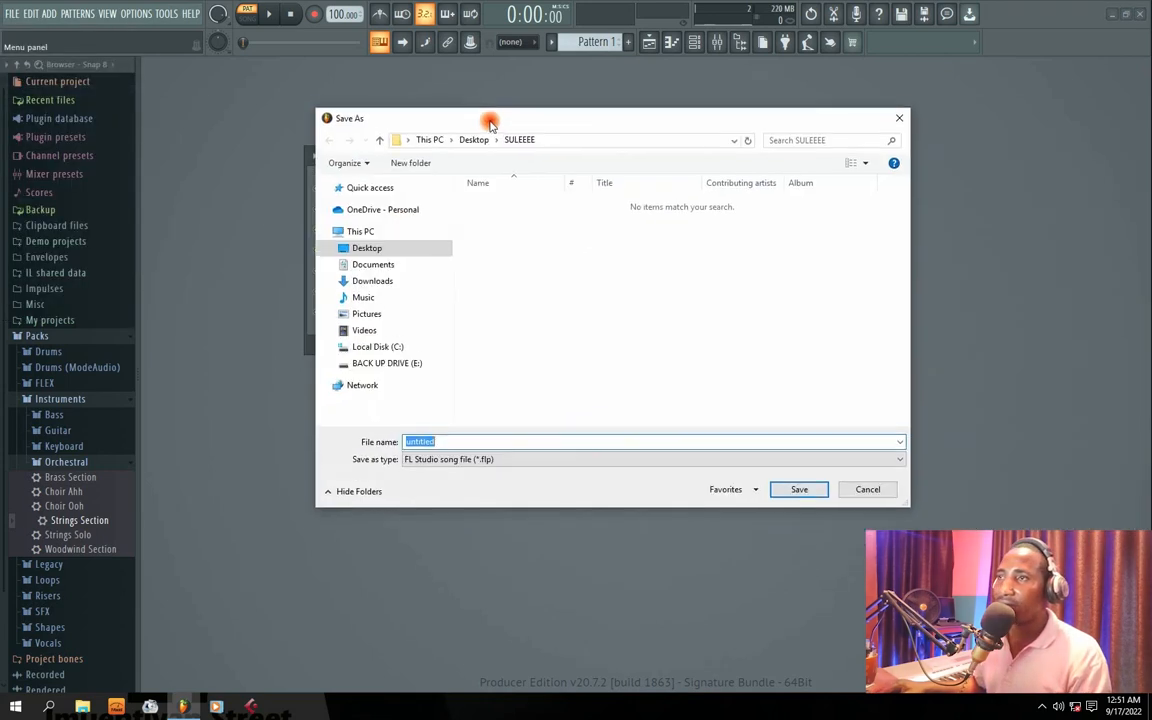
left_click(370, 244)
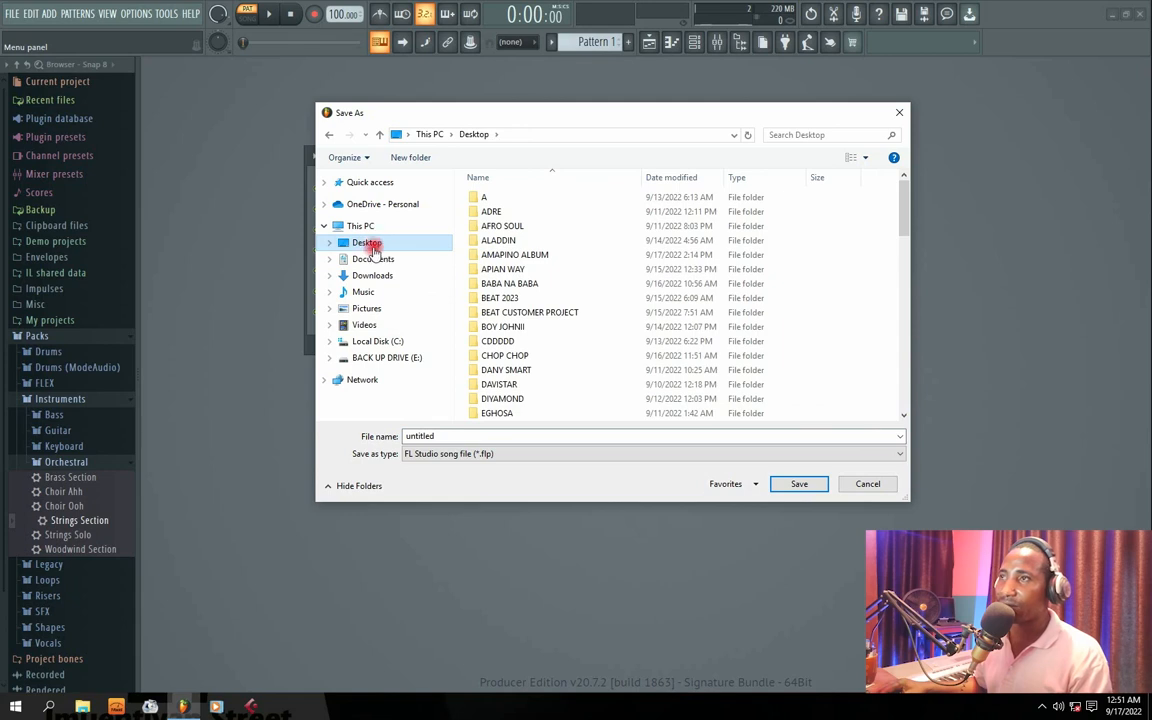
left_click(407, 157)
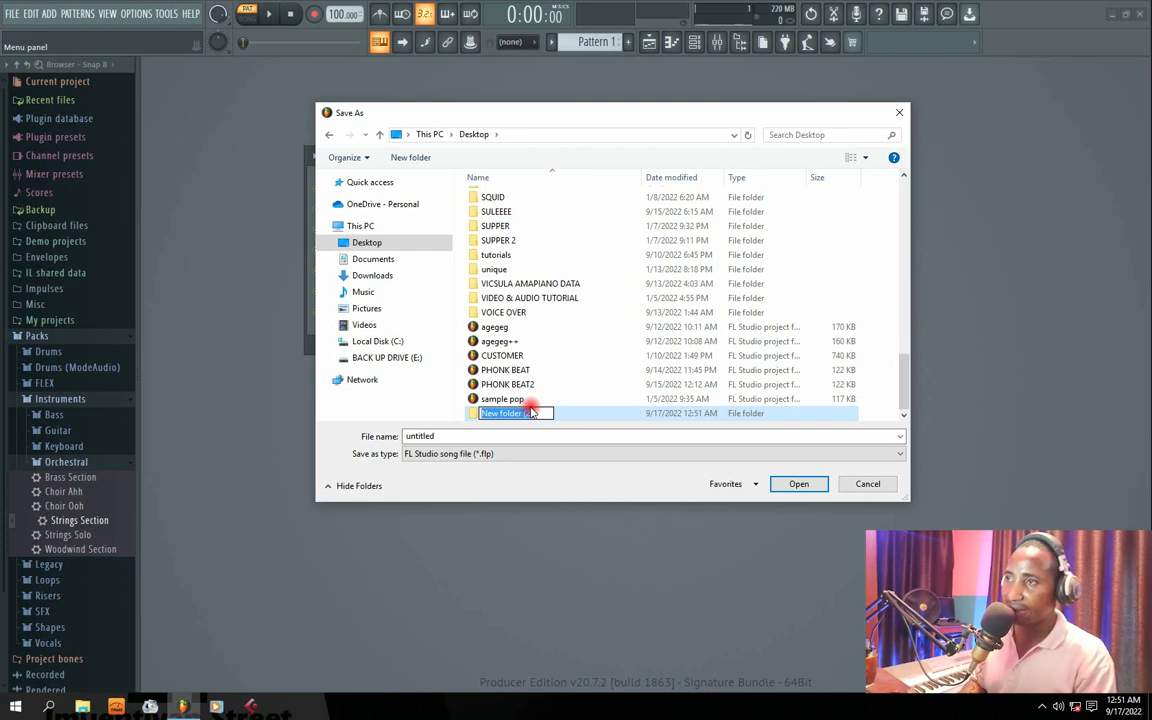
type("TUTORIAL MAIM")
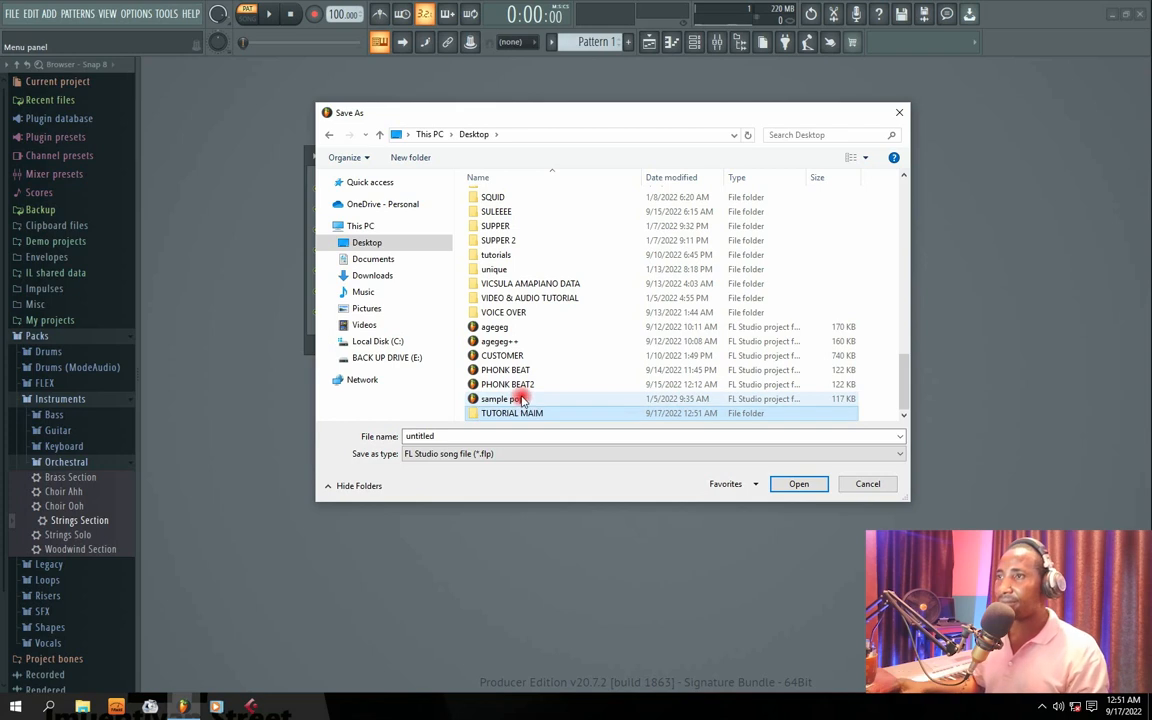
key("Return")
double_click(495, 413)
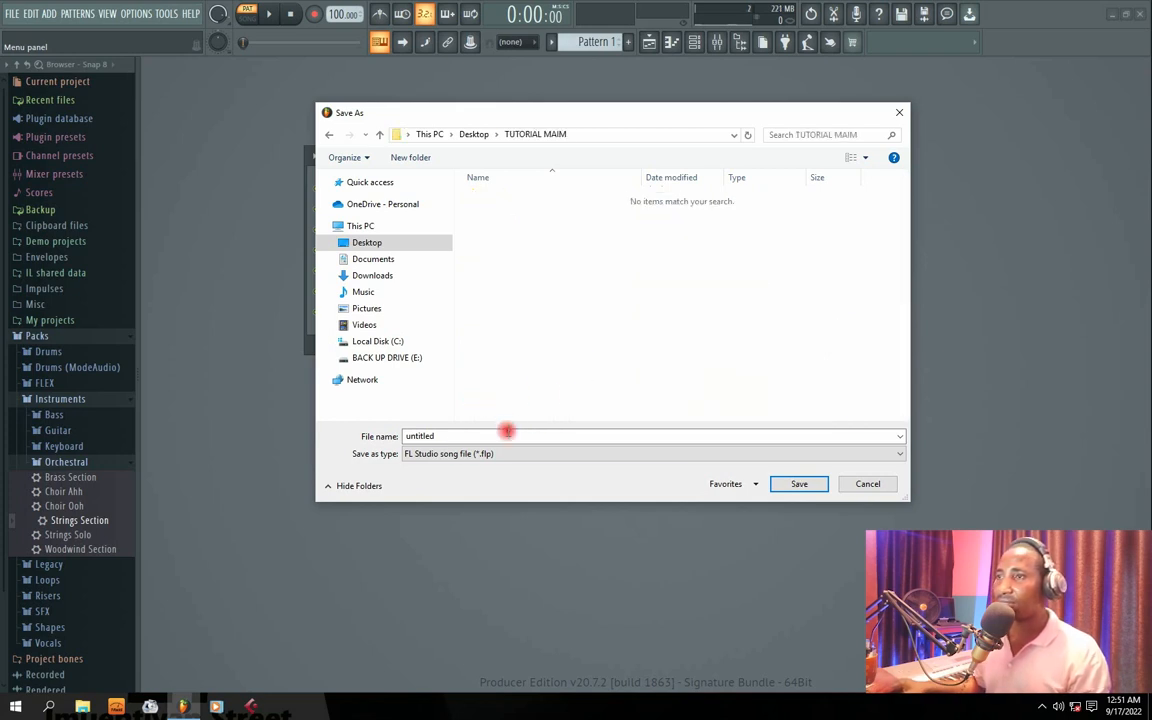
- Save the project as TUTORIAL in the TUTORIAL MAIM folder
double_click(450, 437)
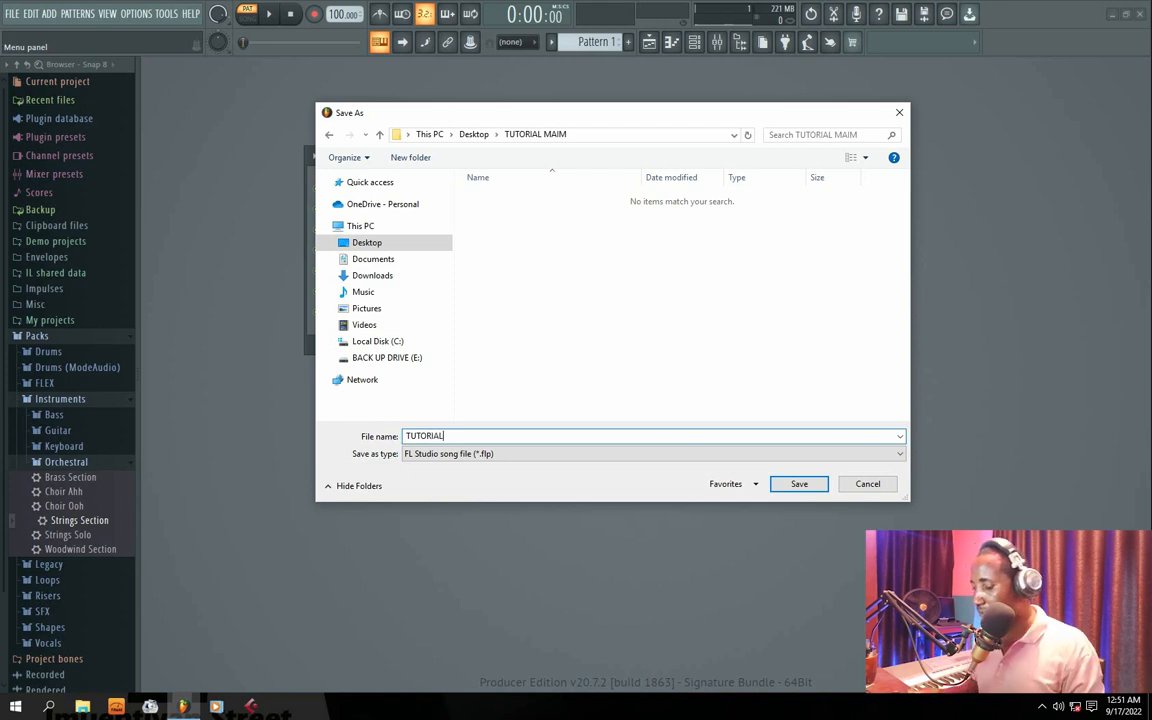
type("TUTORIAL")
key("Return")
- Adjust the Jazz #2 channel's volume to 70% while the pattern plays
key("space")
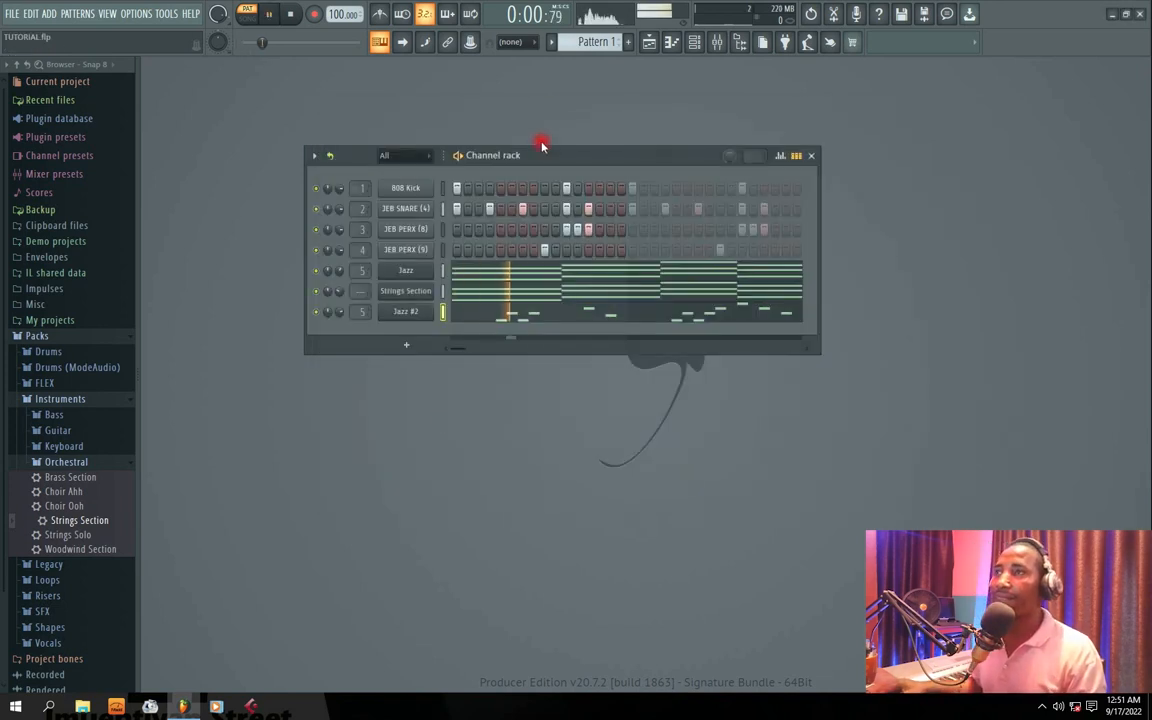
left_click_drag(541, 146, 538, 177)
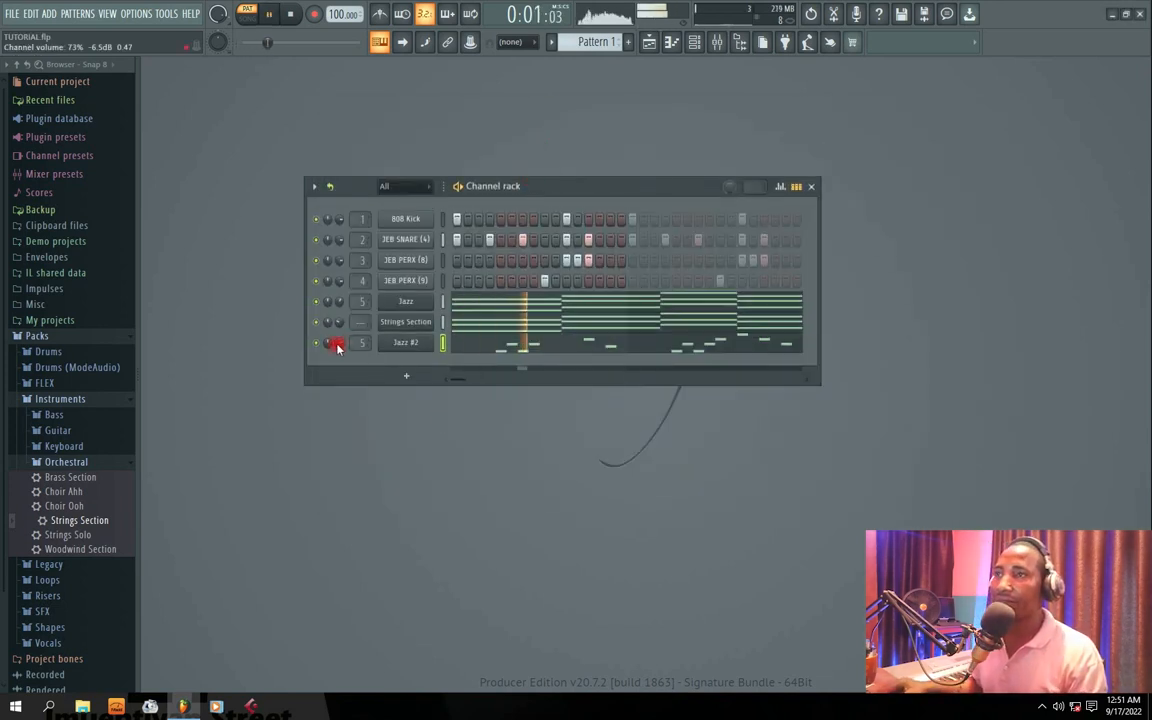
left_click_drag(337, 344, 339, 334)
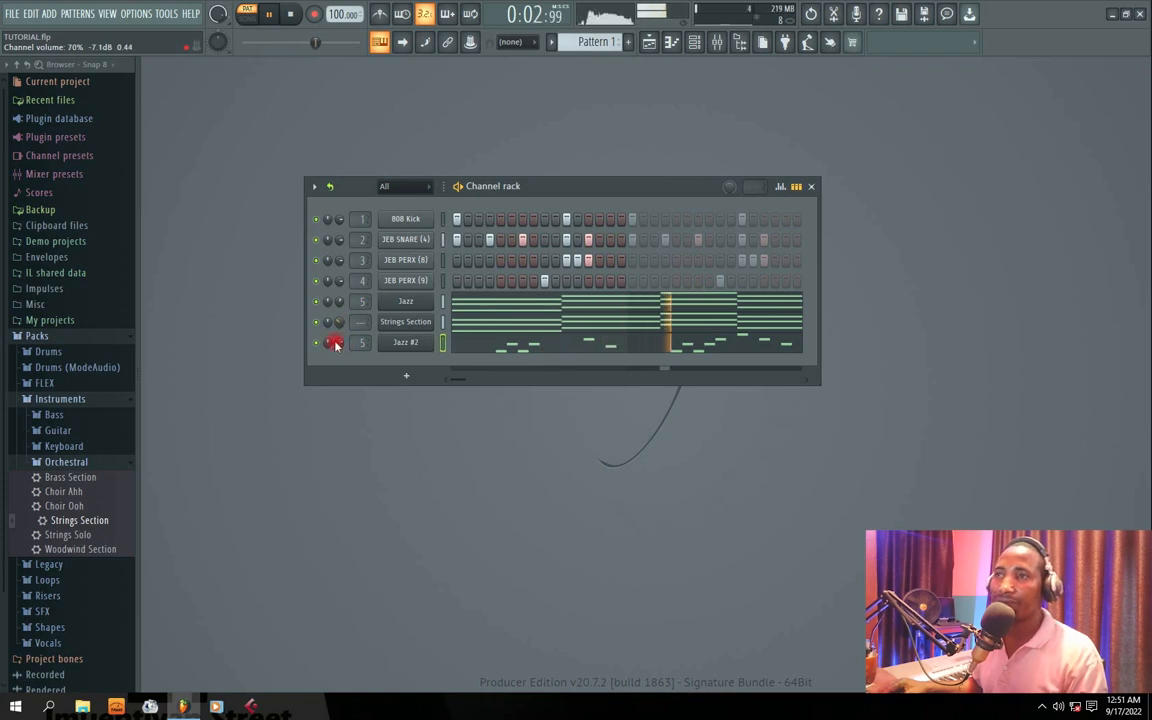
left_click_drag(514, 180, 516, 235)
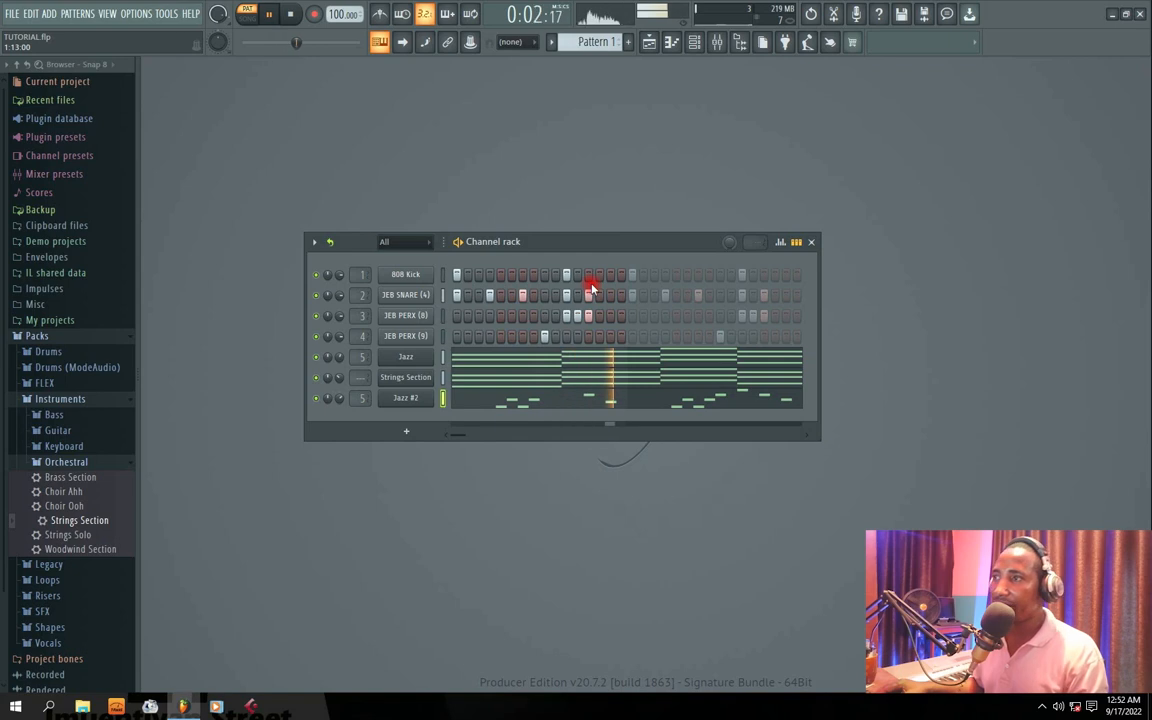
key("space")
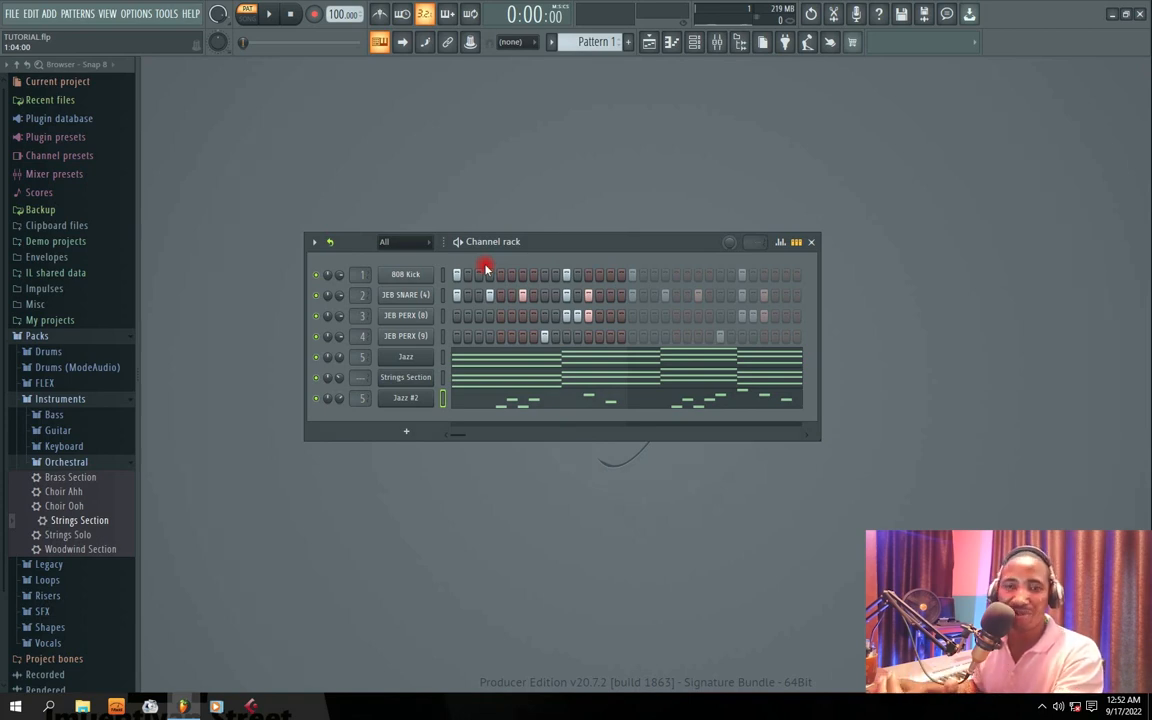
left_click_drag(511, 242, 507, 242)
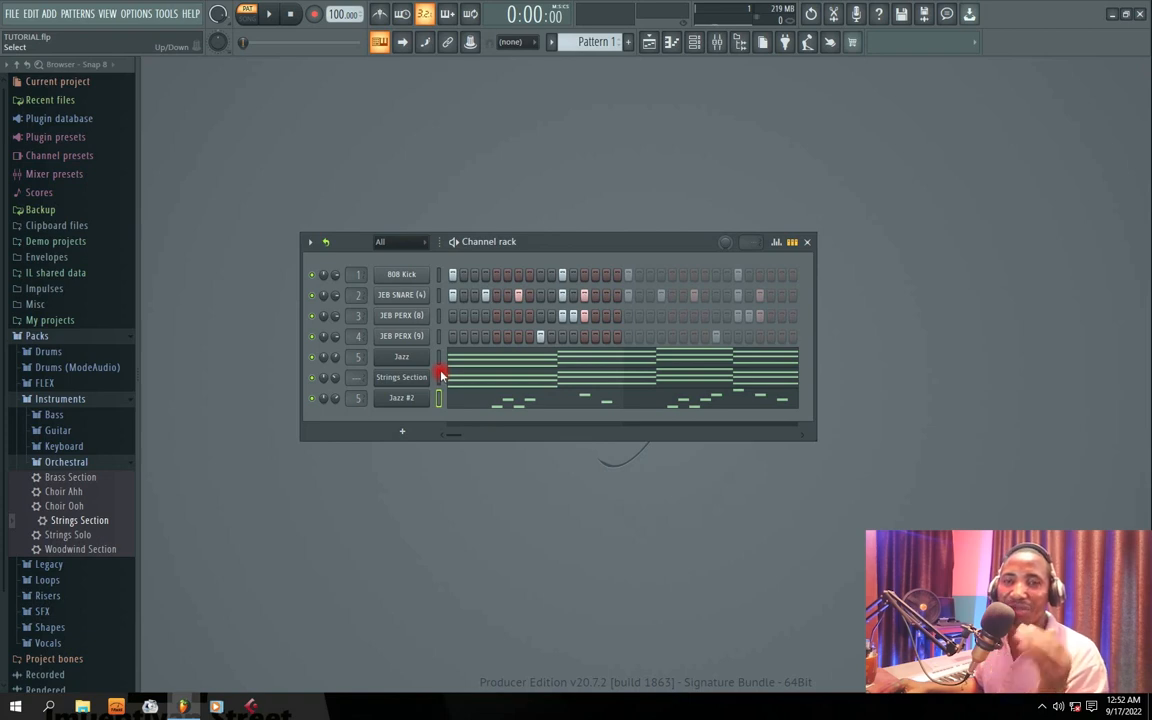
left_click_drag(512, 245, 516, 229)
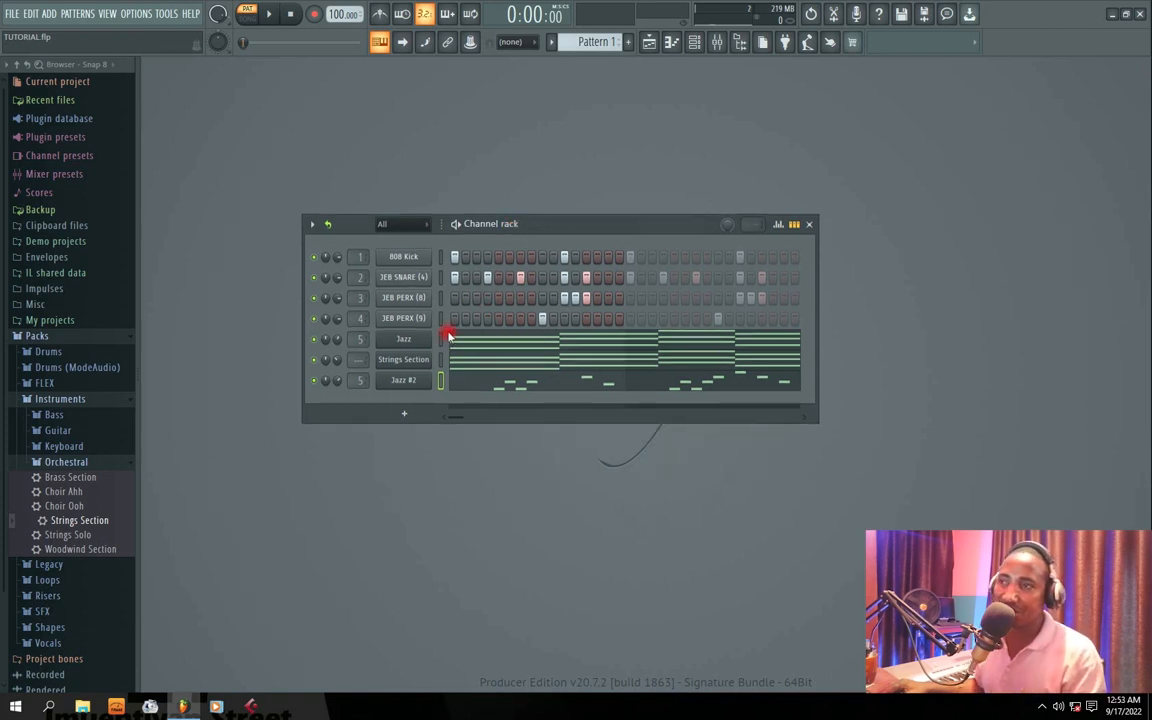
left_click_drag(522, 236, 518, 201)
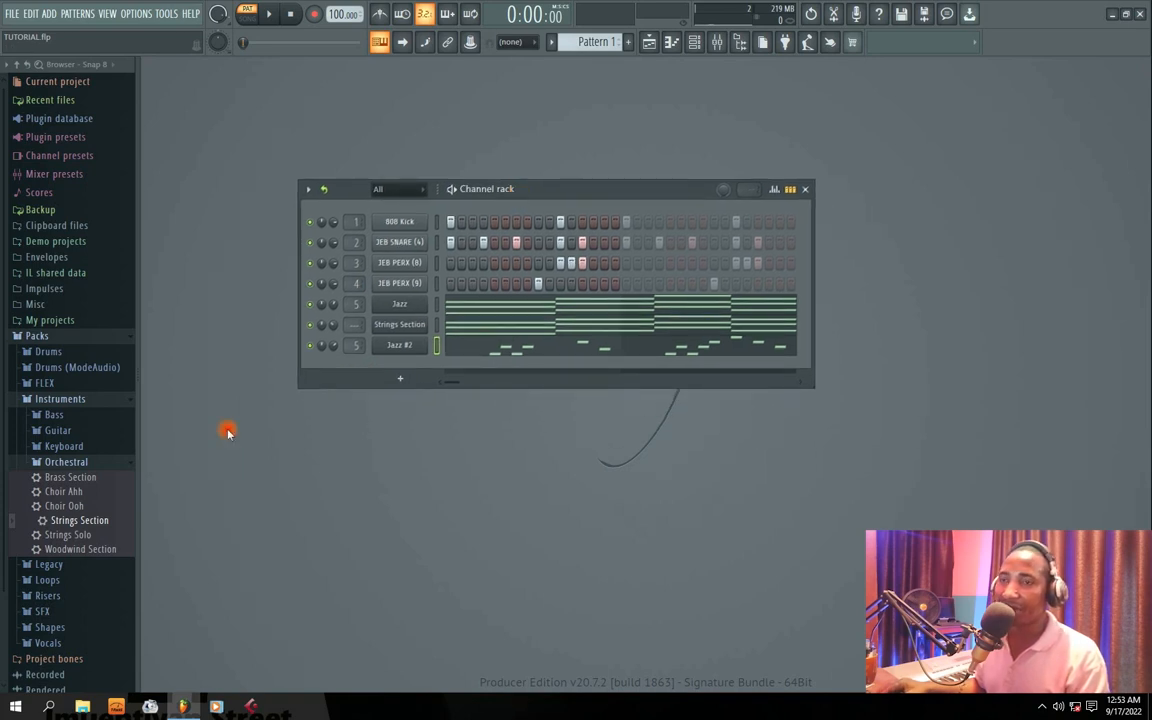
- Add the Picked Humb guitar from the Instruments pack as a new channel below Jazz #2 and audition its sound
left_click(74, 460)
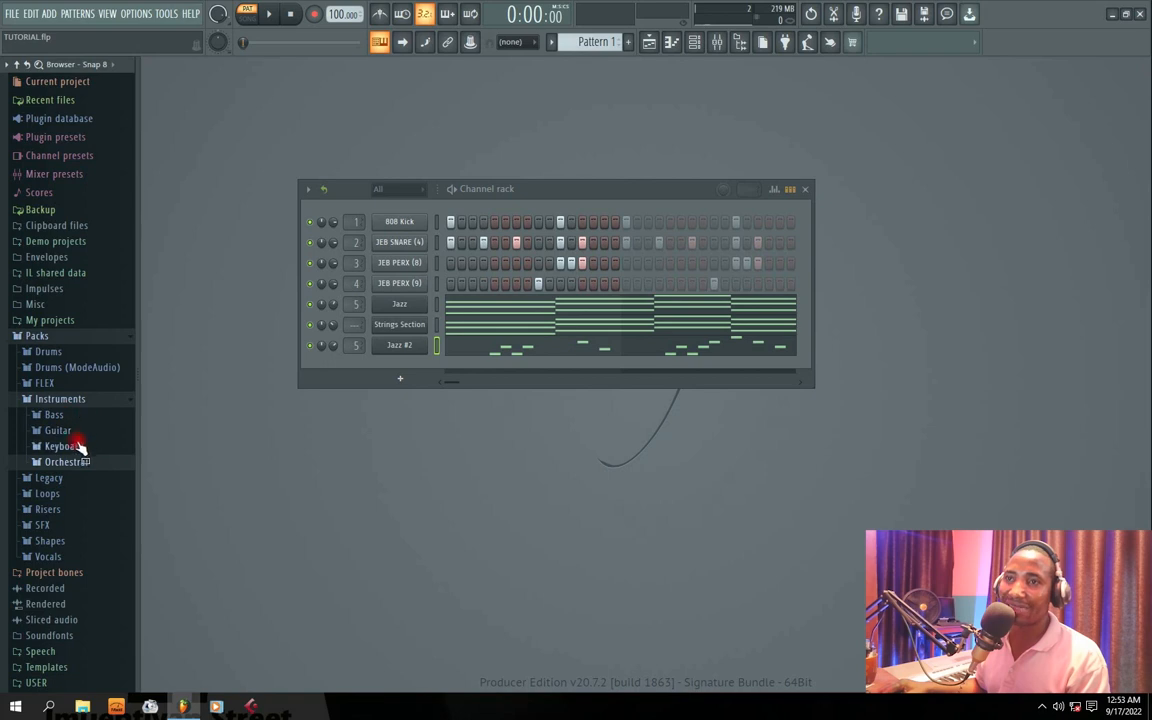
left_click(68, 432)
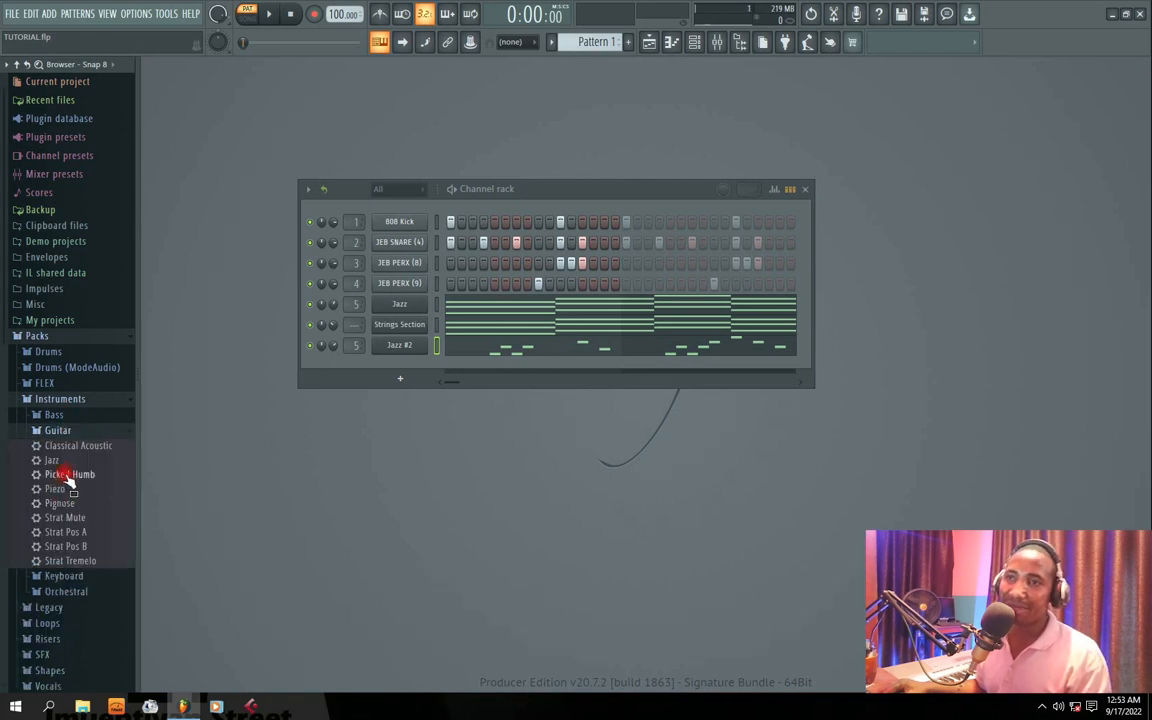
left_click_drag(70, 478, 393, 360)
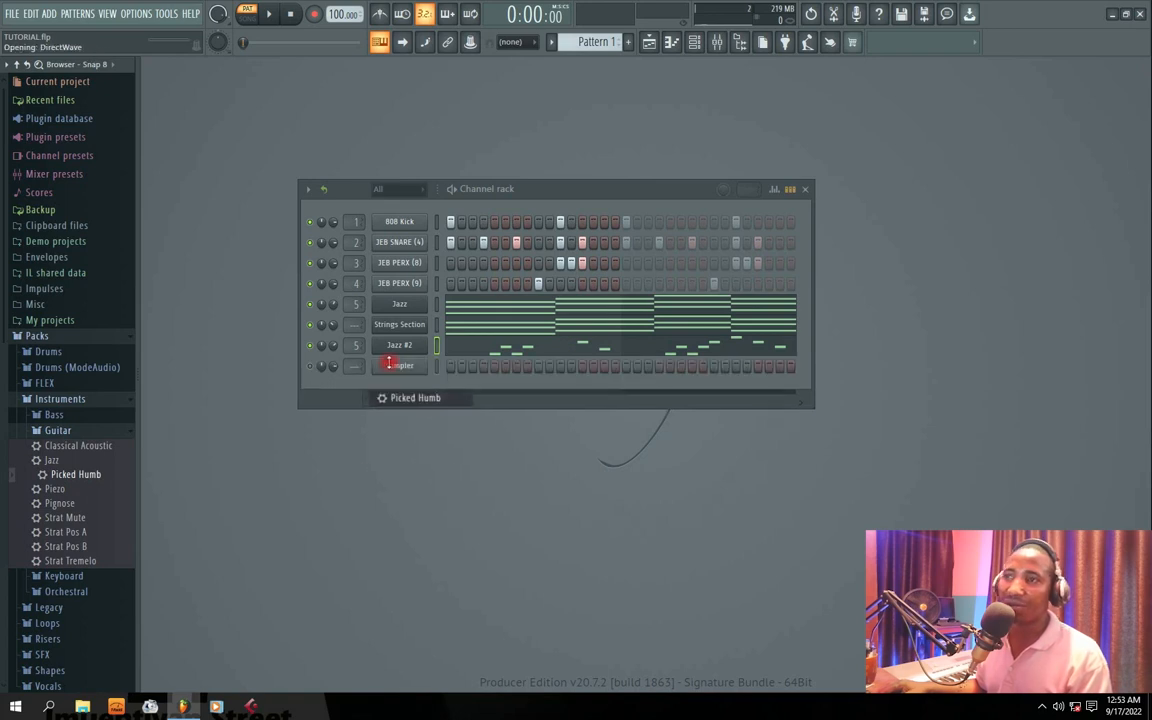
left_click(435, 413)
left_click(403, 417)
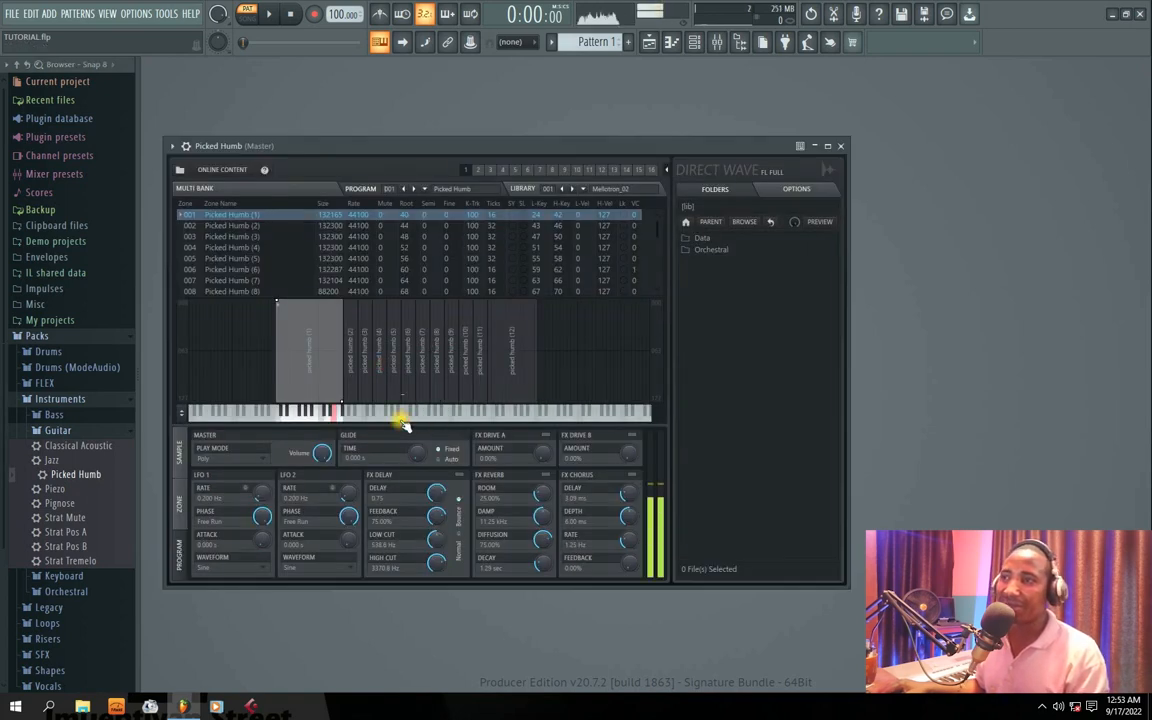
left_click(368, 411)
left_click(840, 146)
- Play the pattern and open the Picked Humb channel's piano roll
key("space")
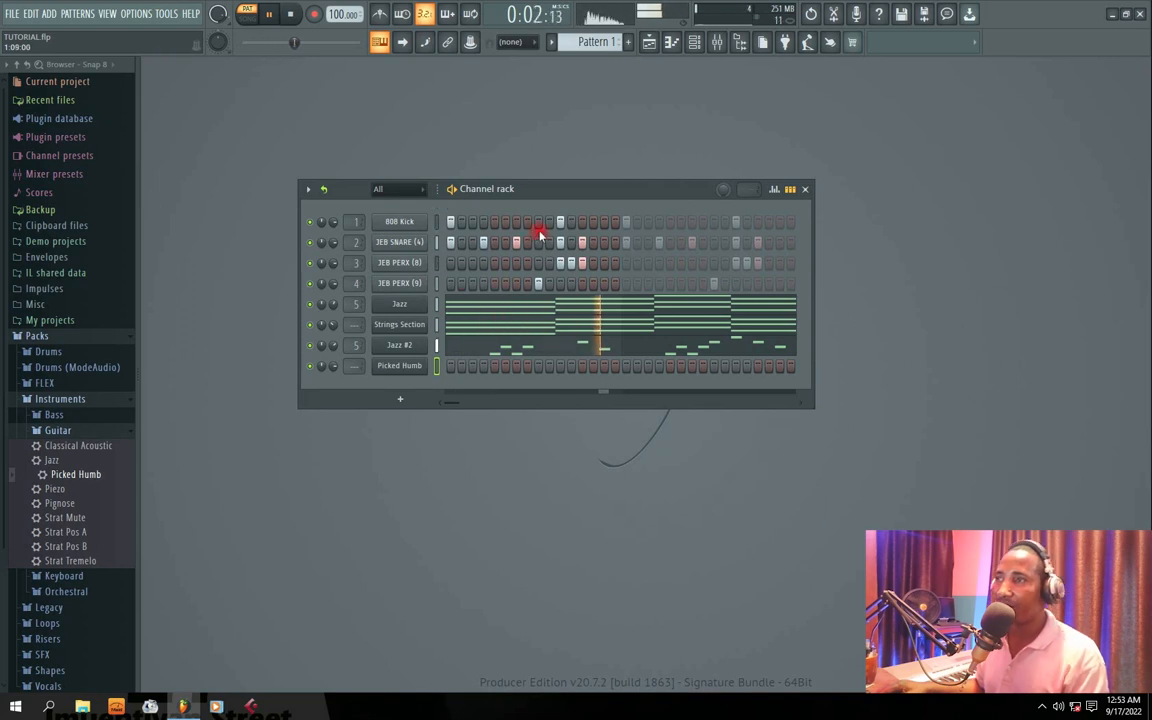
right_click(396, 367)
left_click(332, 447)
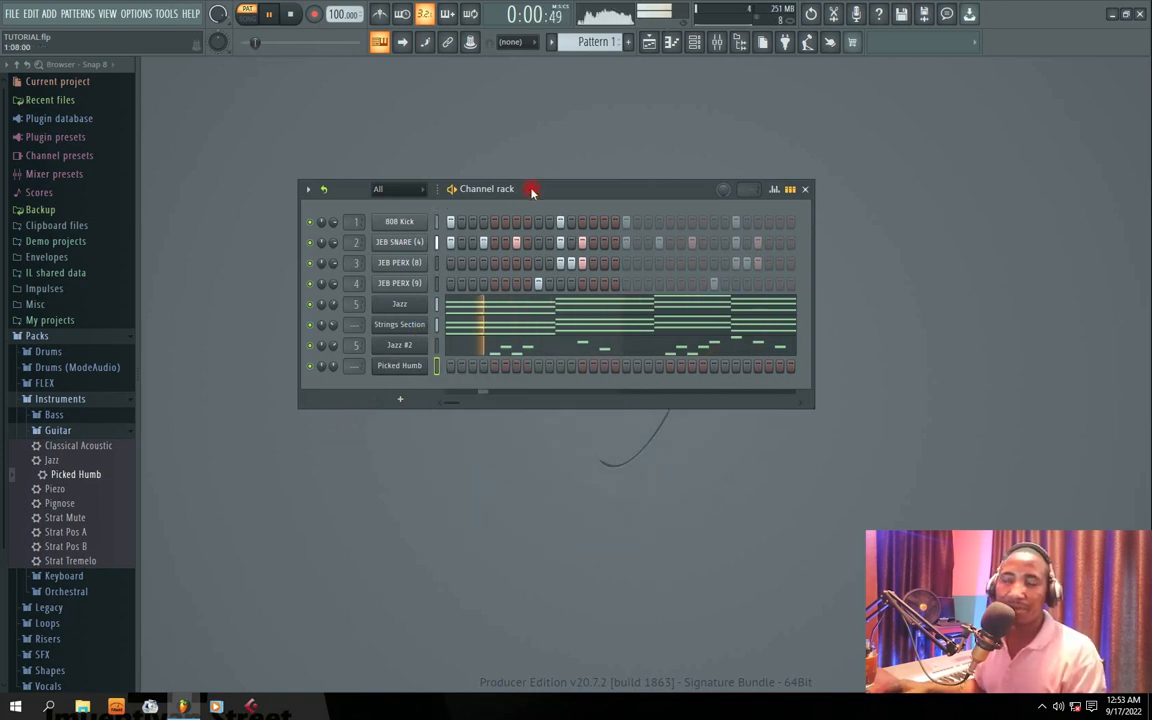
key("space")
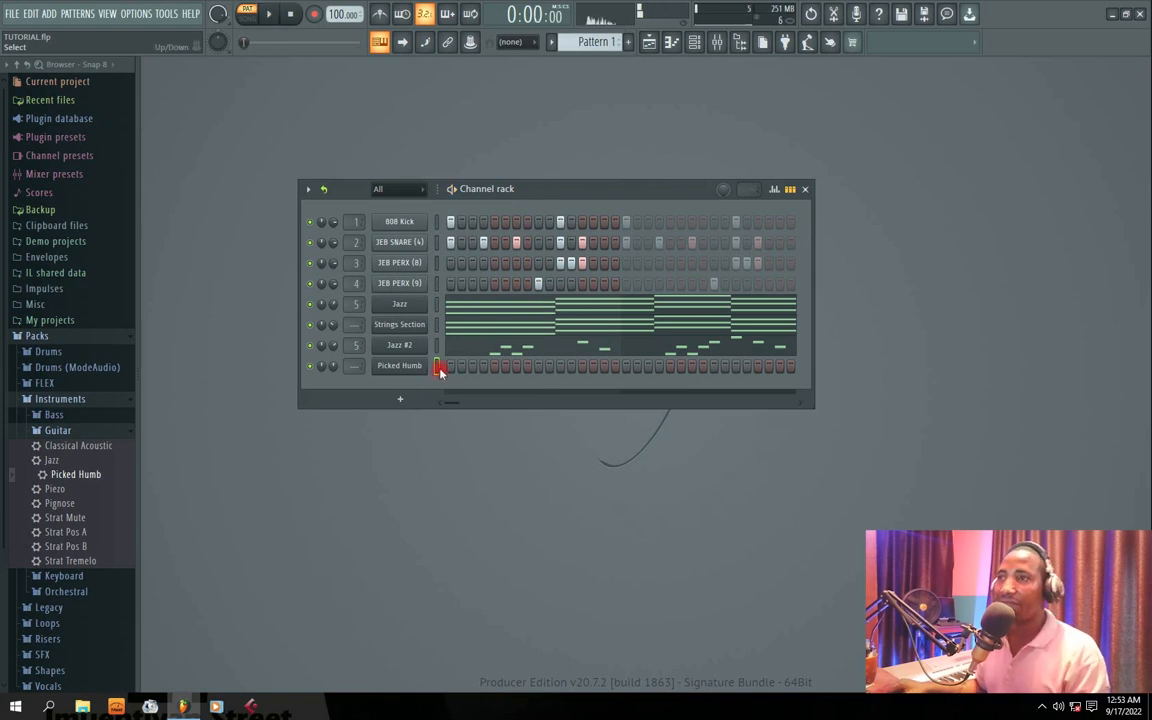
right_click(380, 364)
left_click(479, 367)
- Play the pattern and audition piano roll keys around octave 4 to find a Picked Humb note that fits the chords
key("space")
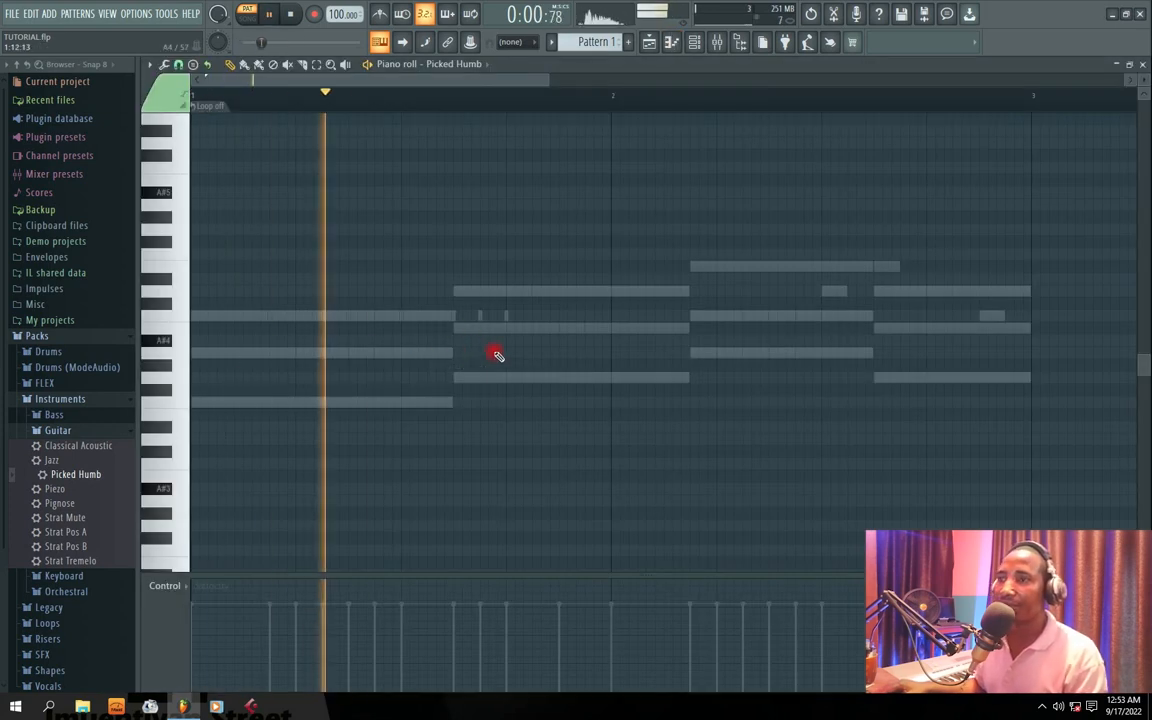
scroll(510, 330, "down", 2)
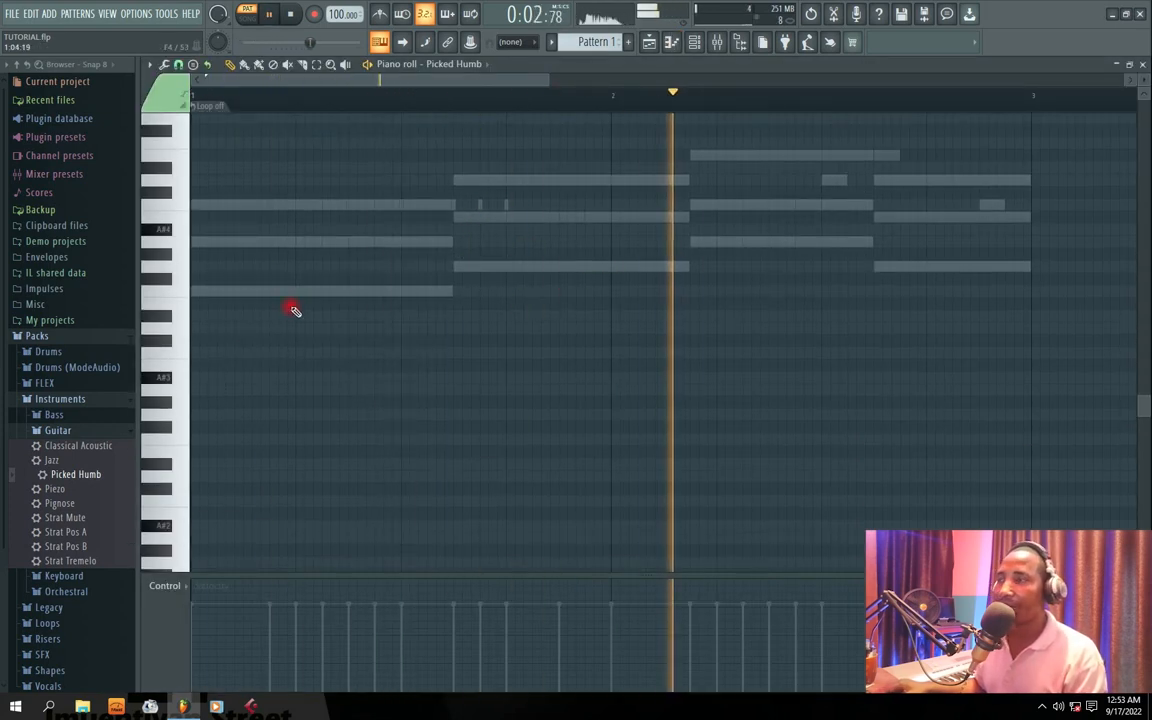
key("space")
left_click(175, 294)
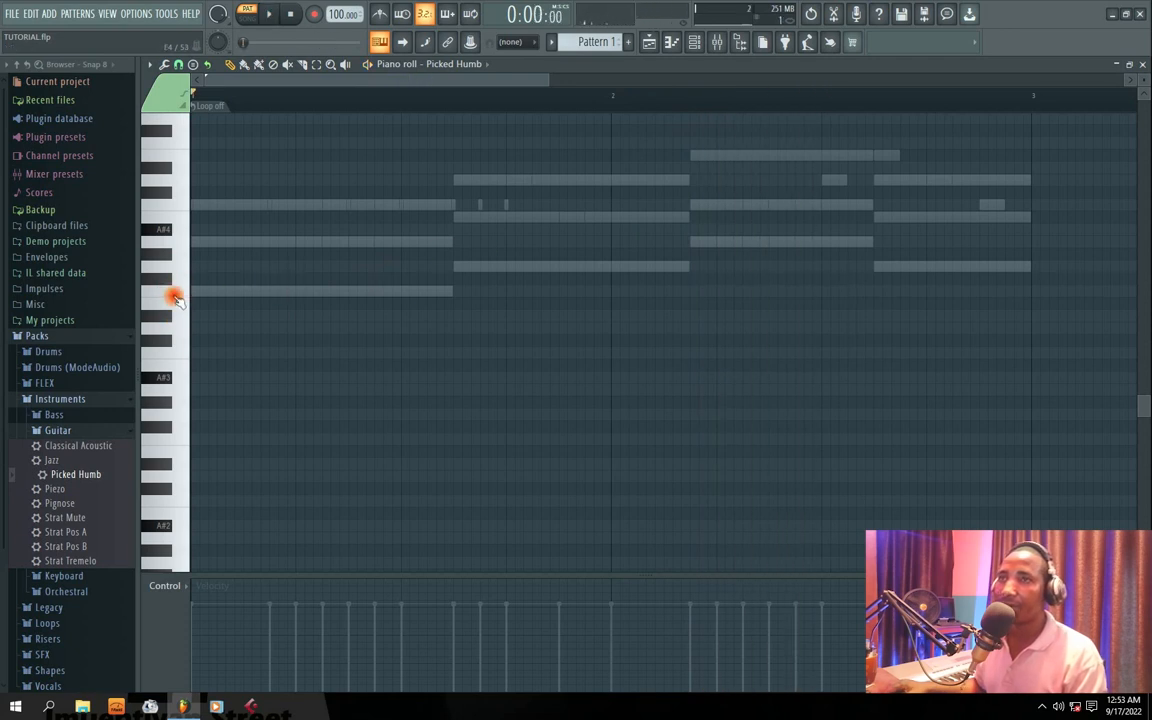
left_click(174, 265)
left_click(173, 241)
left_click(173, 227)
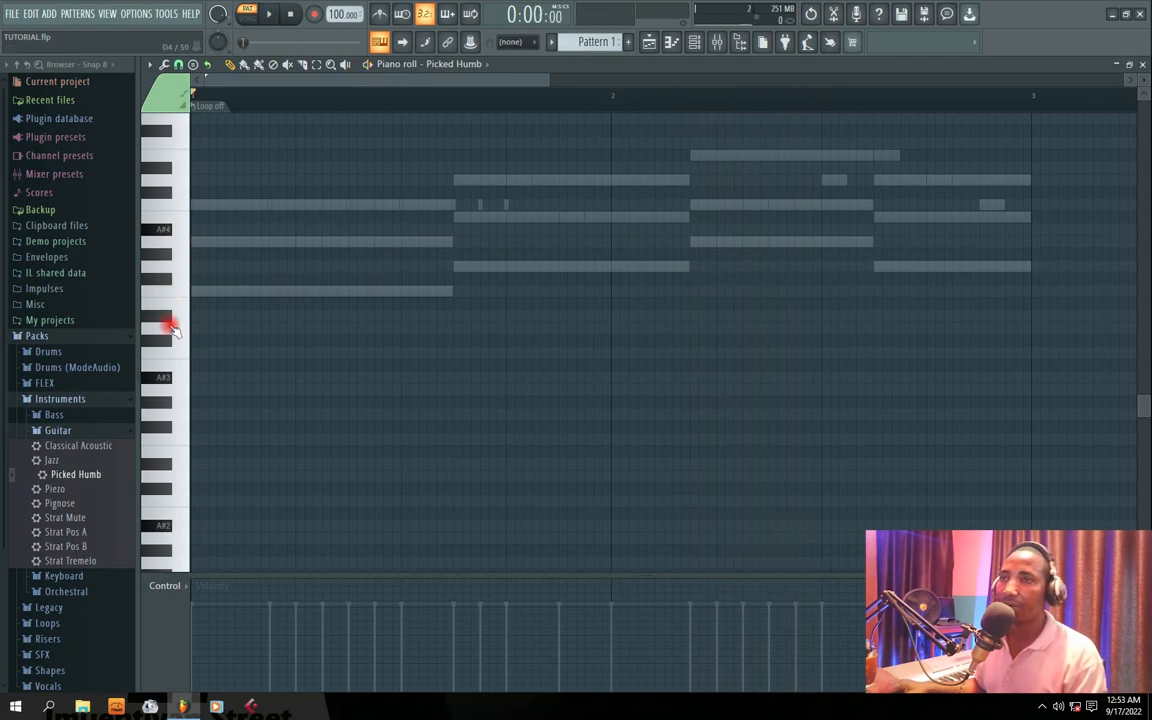
left_click(174, 342)
- Add a D4 note at the start of the second chord and lengthen it to six steps, ending at bar 2
key("space")
left_click(459, 330)
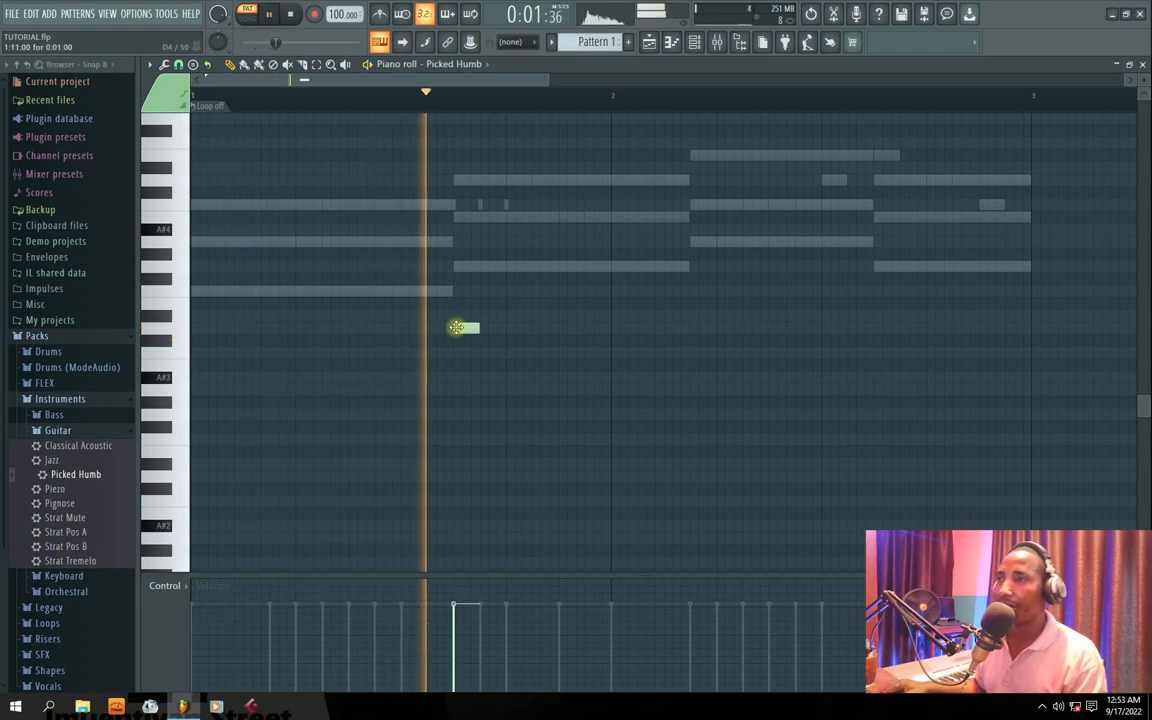
key("space")
left_click_drag(480, 330, 602, 330)
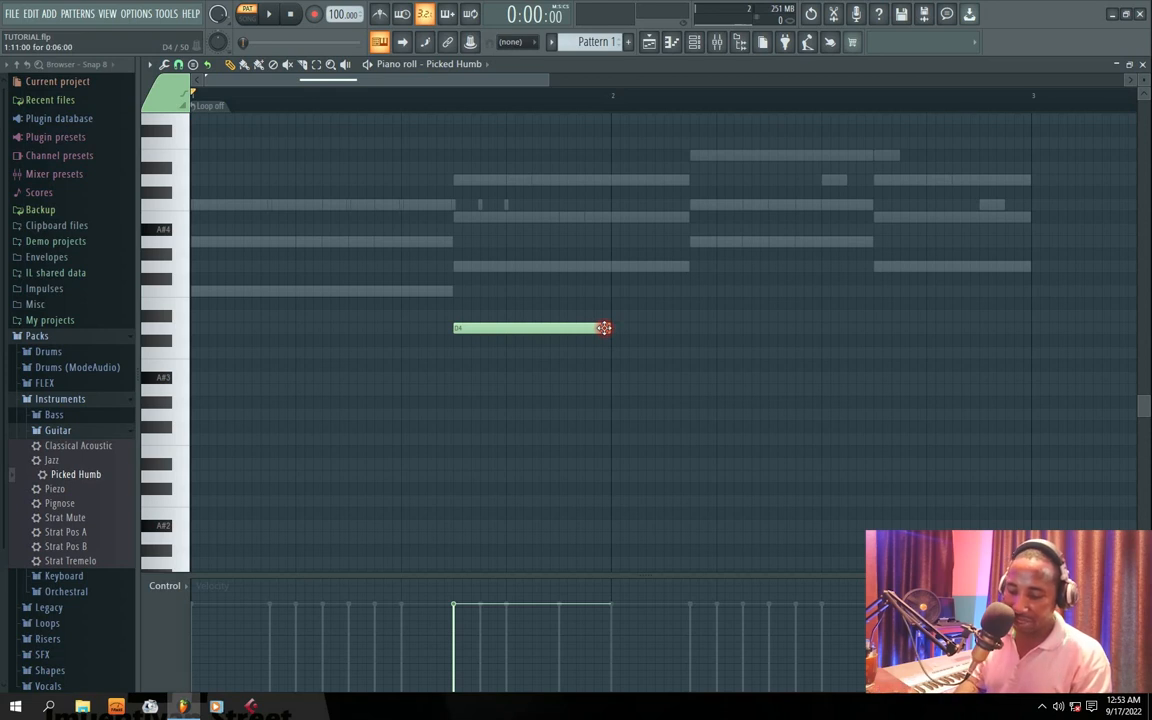
- Chop the D4 note into six equal one-step notes with the Default chopper pattern, raising the time multiplier and checking by ear
key("alt+u")
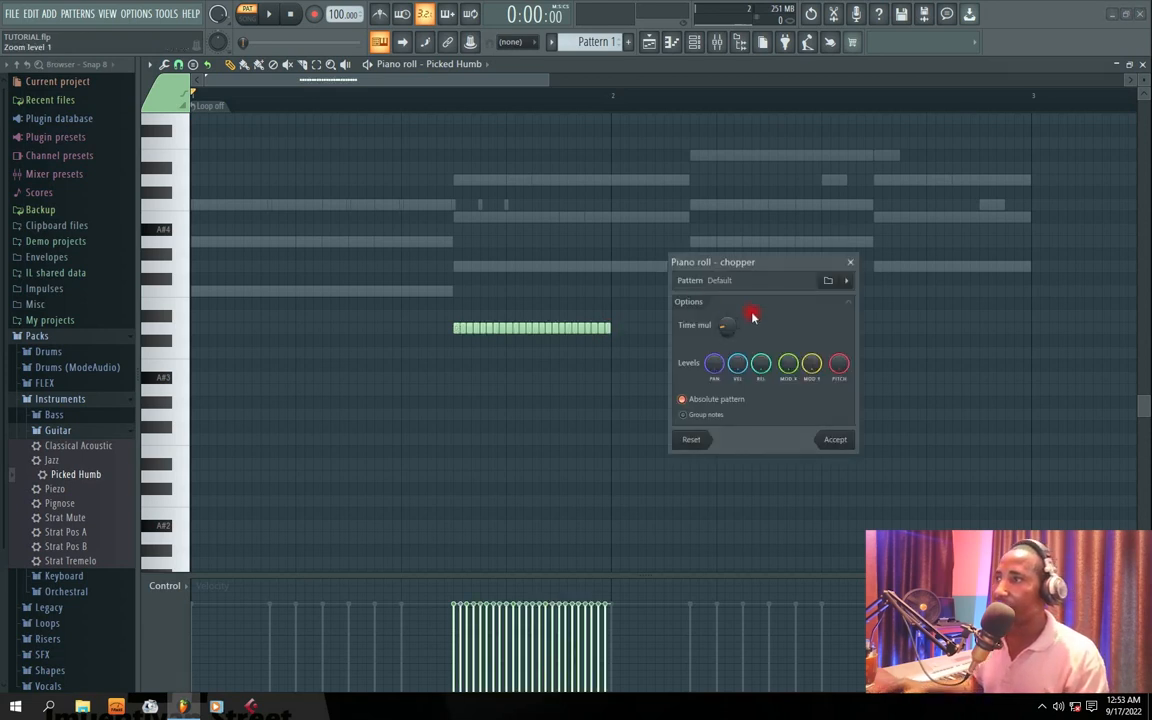
left_click_drag(727, 326, 727, 300)
key("space")
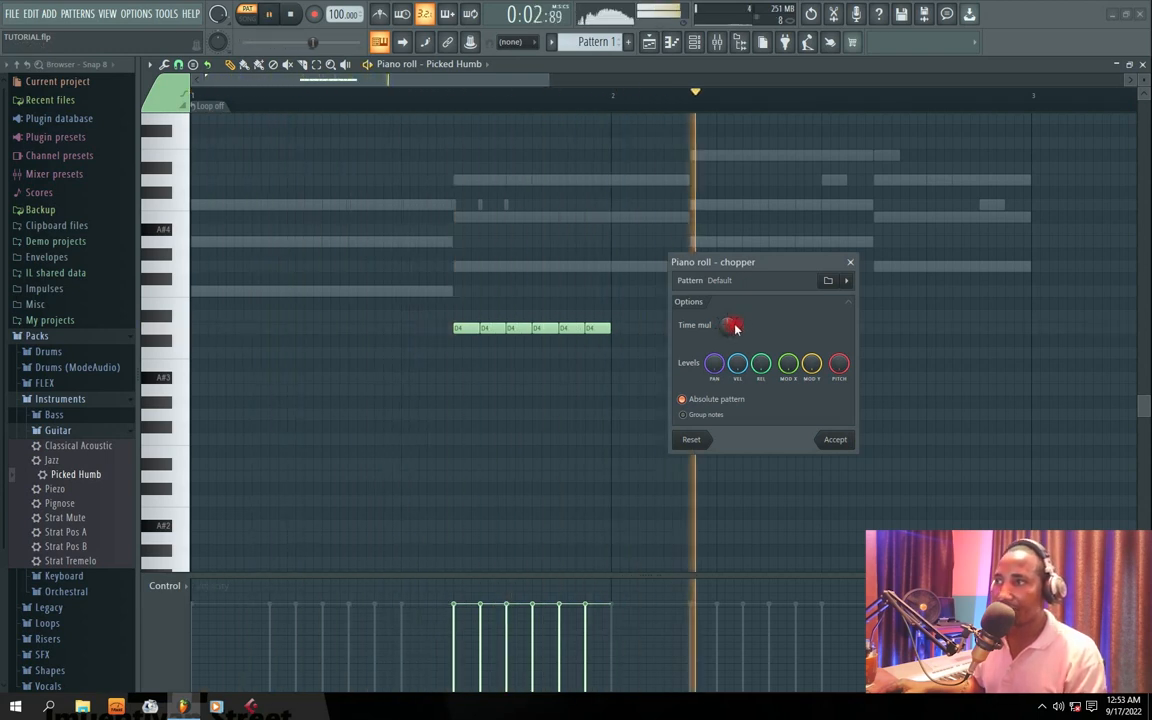
left_click(838, 441)
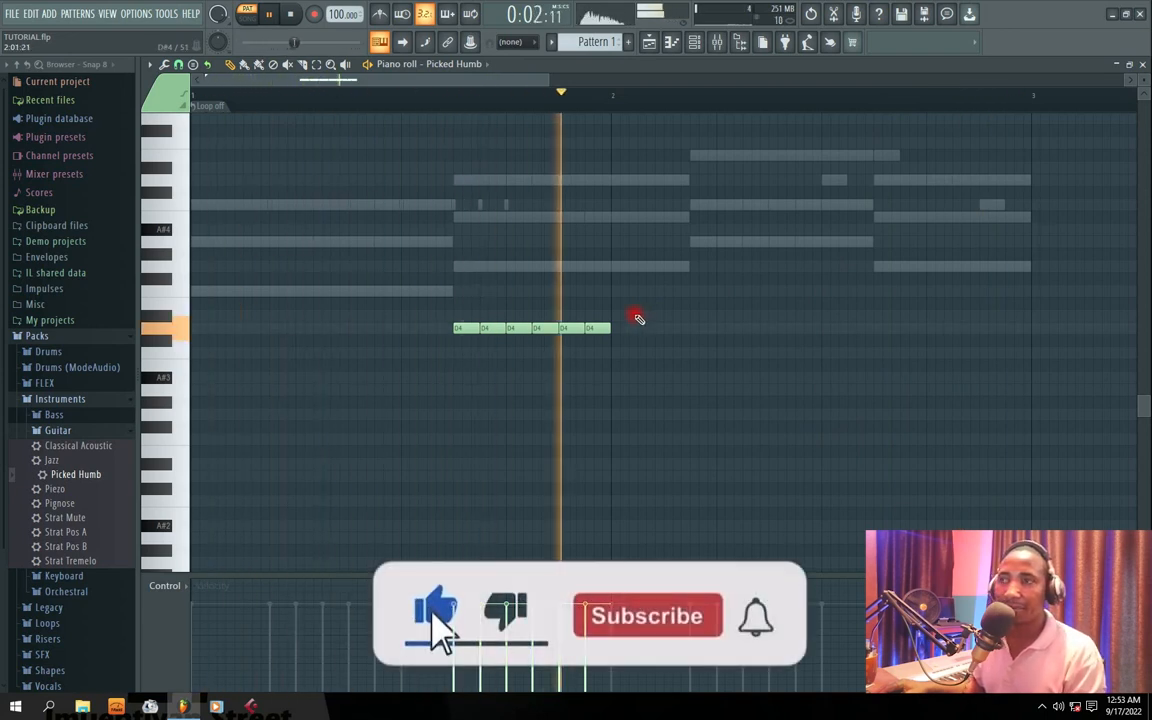
key("space")
- Try a copy of the six chopped D4 notes further along in bar 2, and remove that copy
left_click_drag(636, 316, 404, 398)
left_click_drag(462, 327, 724, 327)
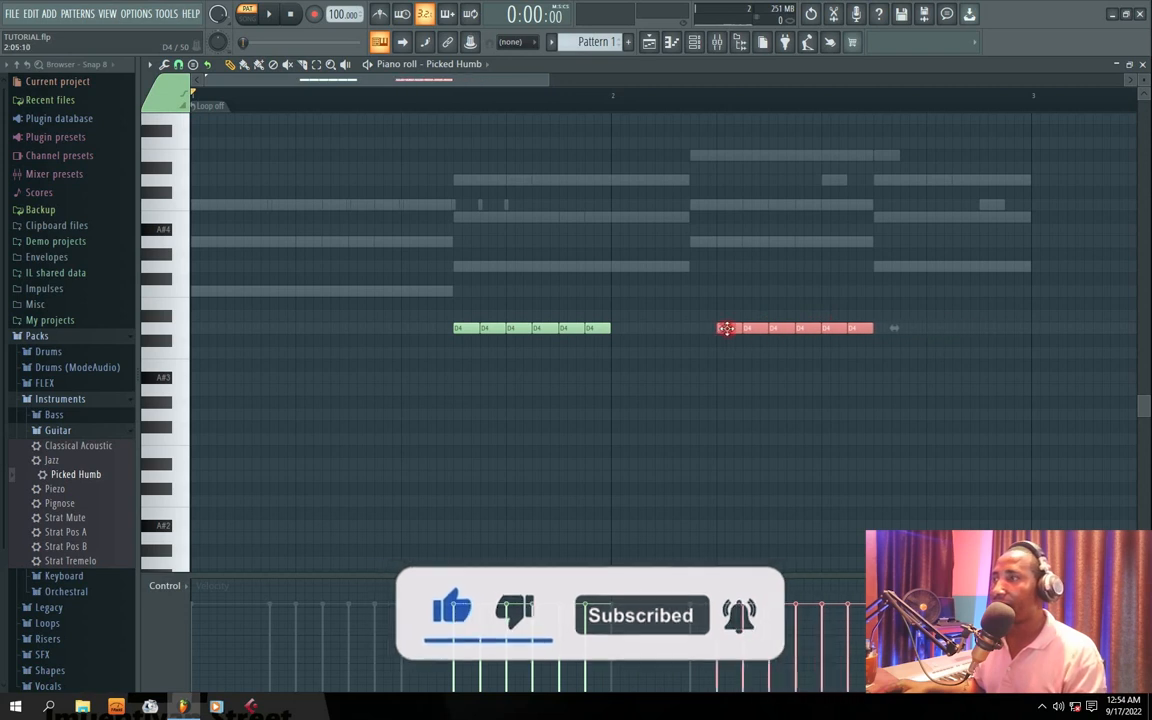
key("space")
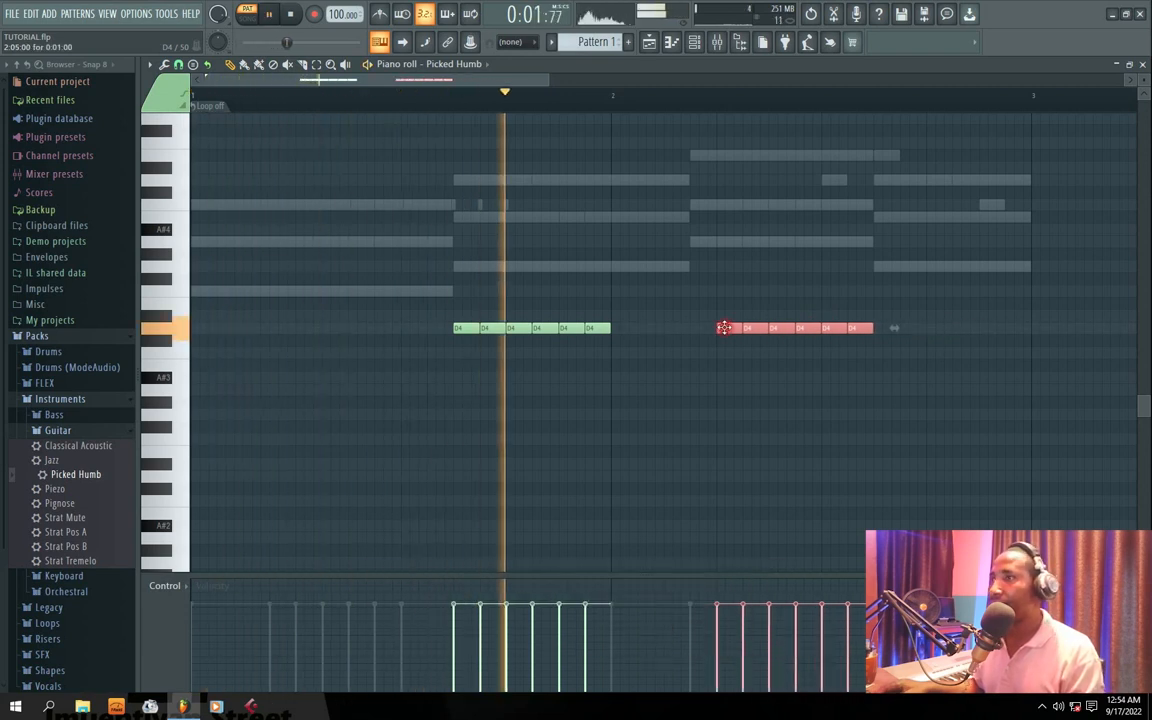
left_click_drag(724, 327, 946, 330)
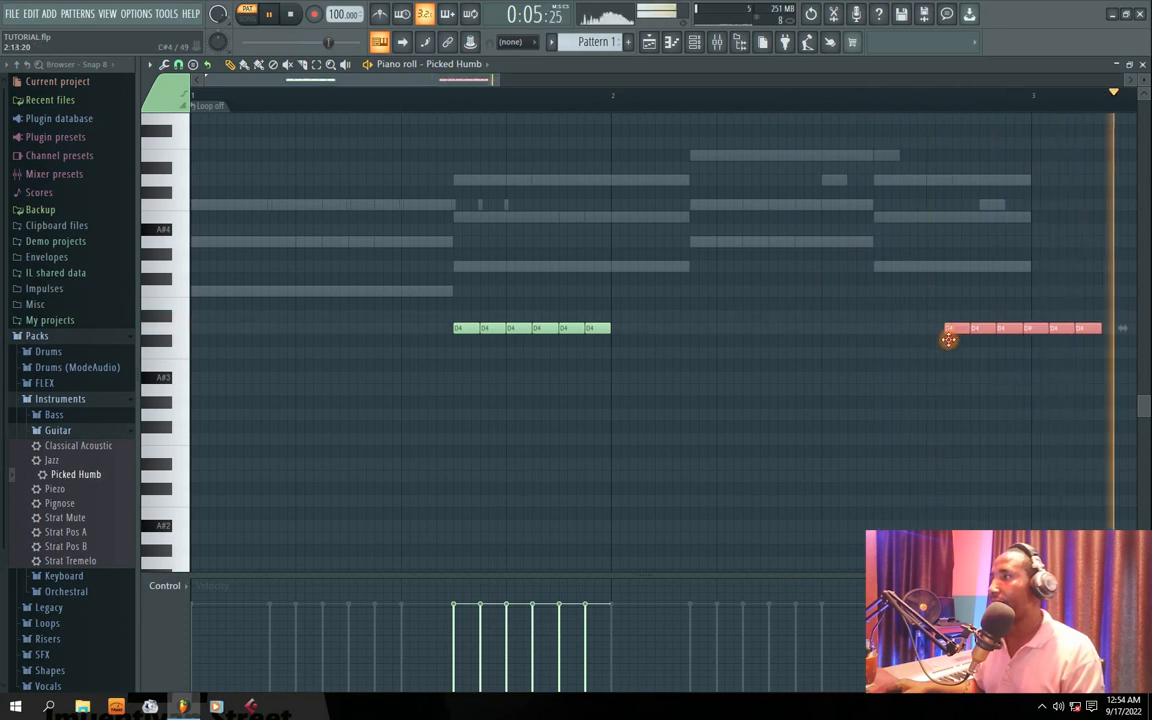
right_click(1100, 327)
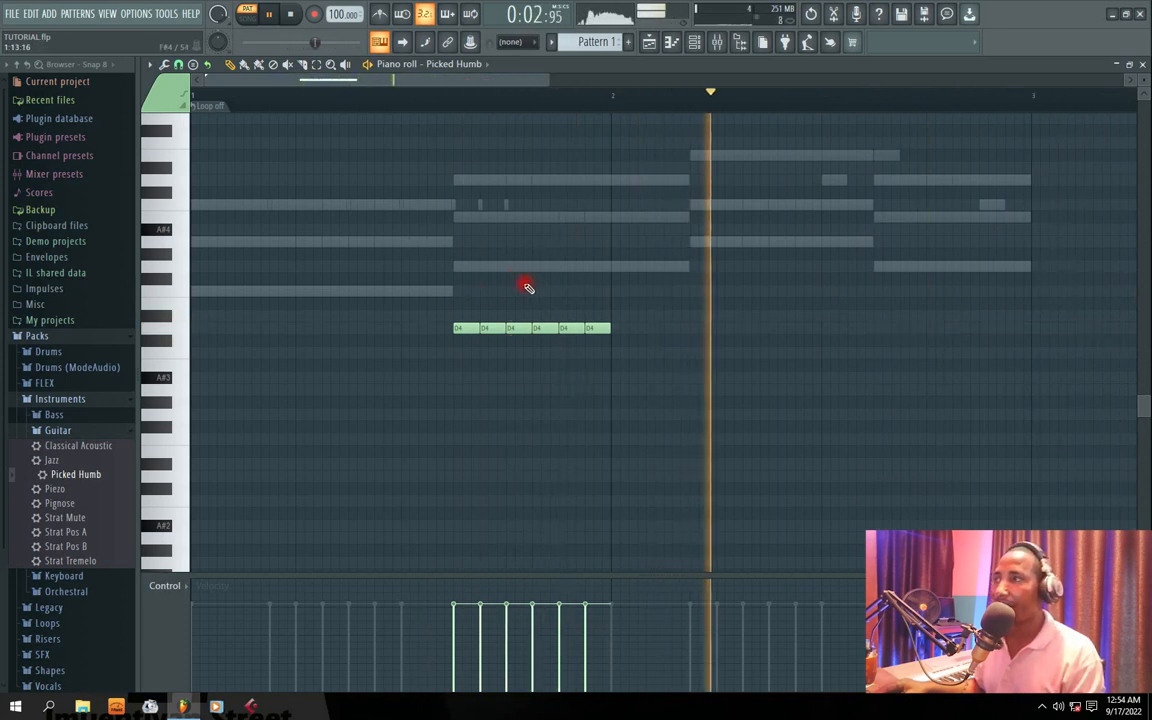
- Copy the six chopped D4 notes to the start of the last chord in bar 2, ending at bar 3
left_click_drag(636, 311, 405, 361)
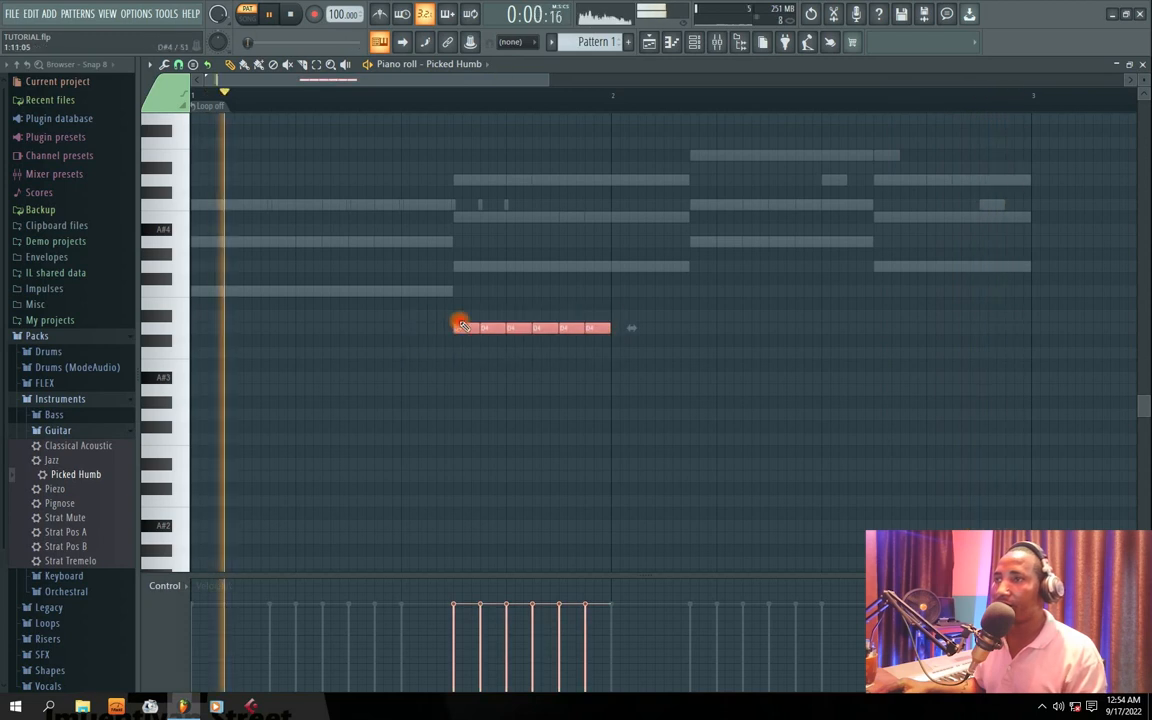
left_click_drag(461, 324, 885, 325)
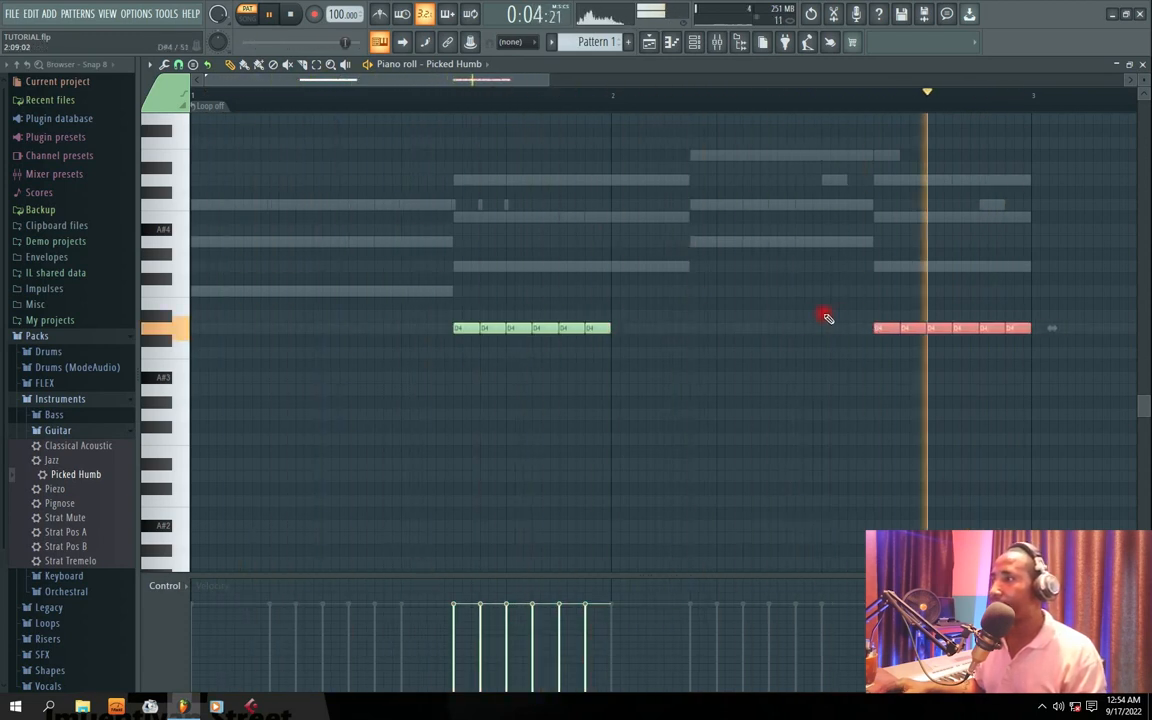
left_click(1143, 66)
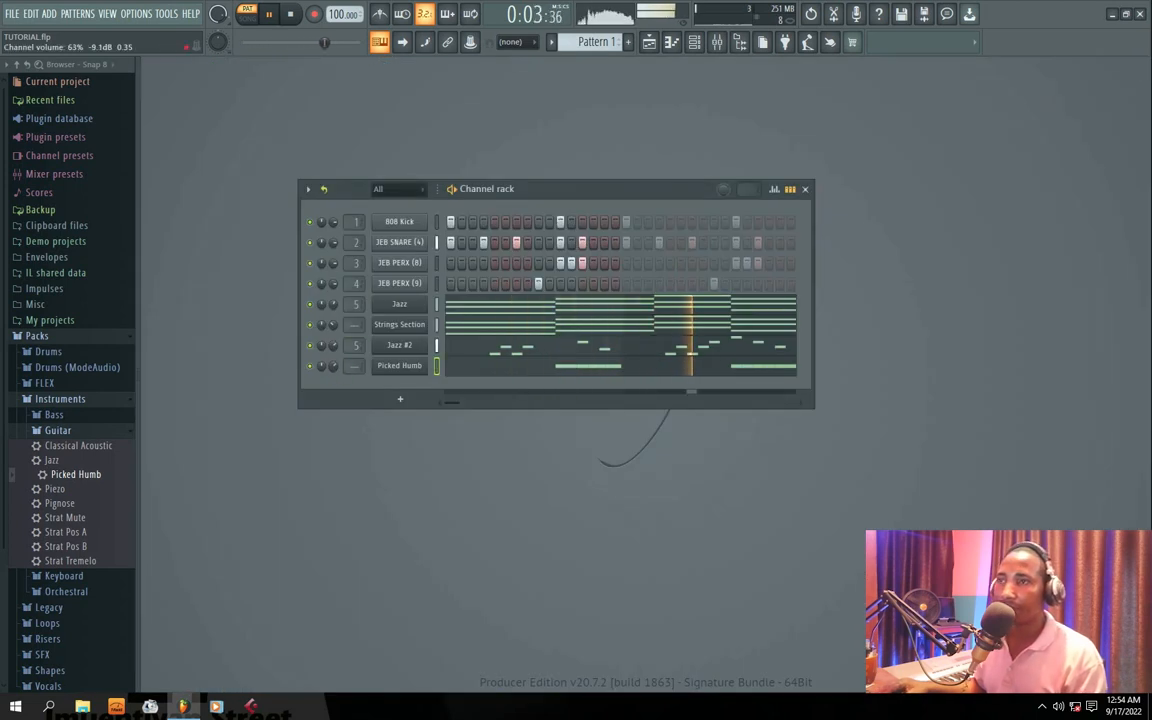
left_click(545, 365)
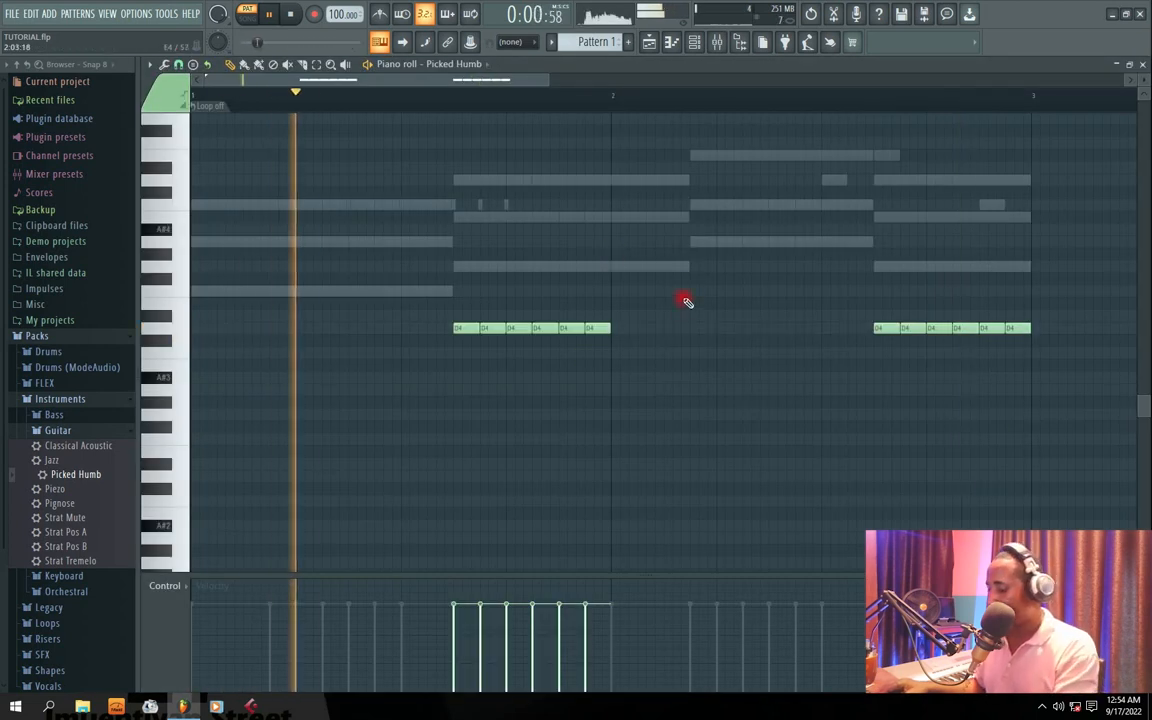
- Transpose all the chopped Picked Humb notes up one octave to D5 and play the pattern from the start
key("ctrl+Up")
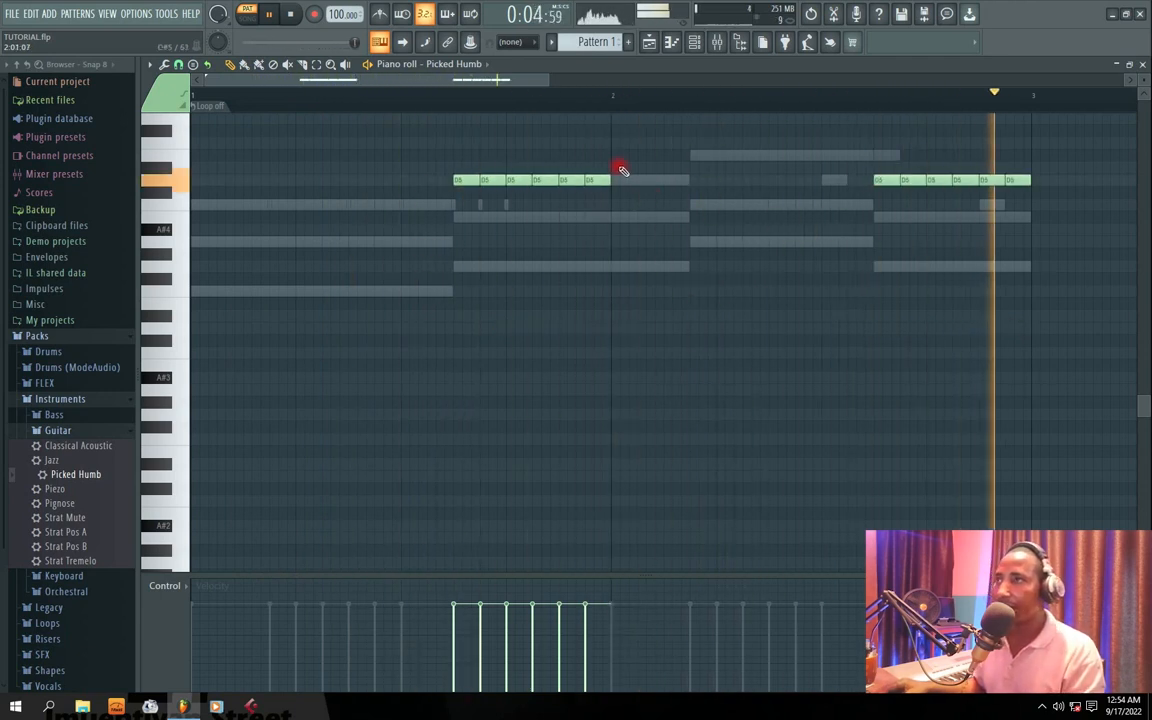
key("space")
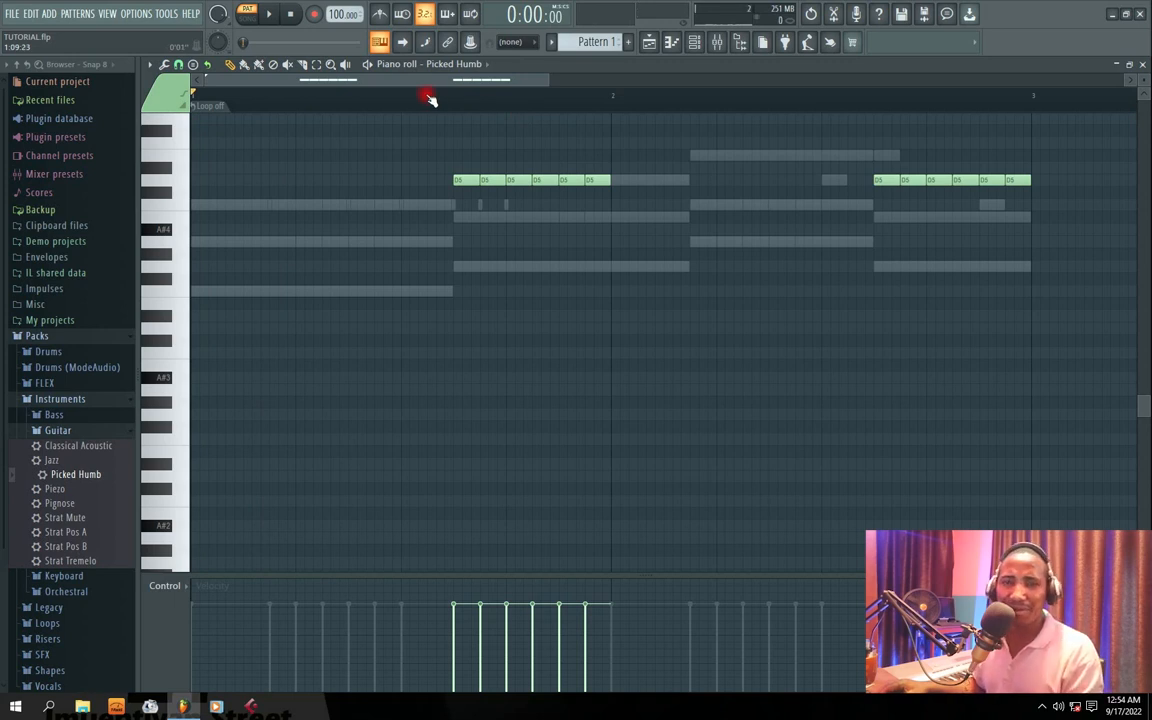
key("space")
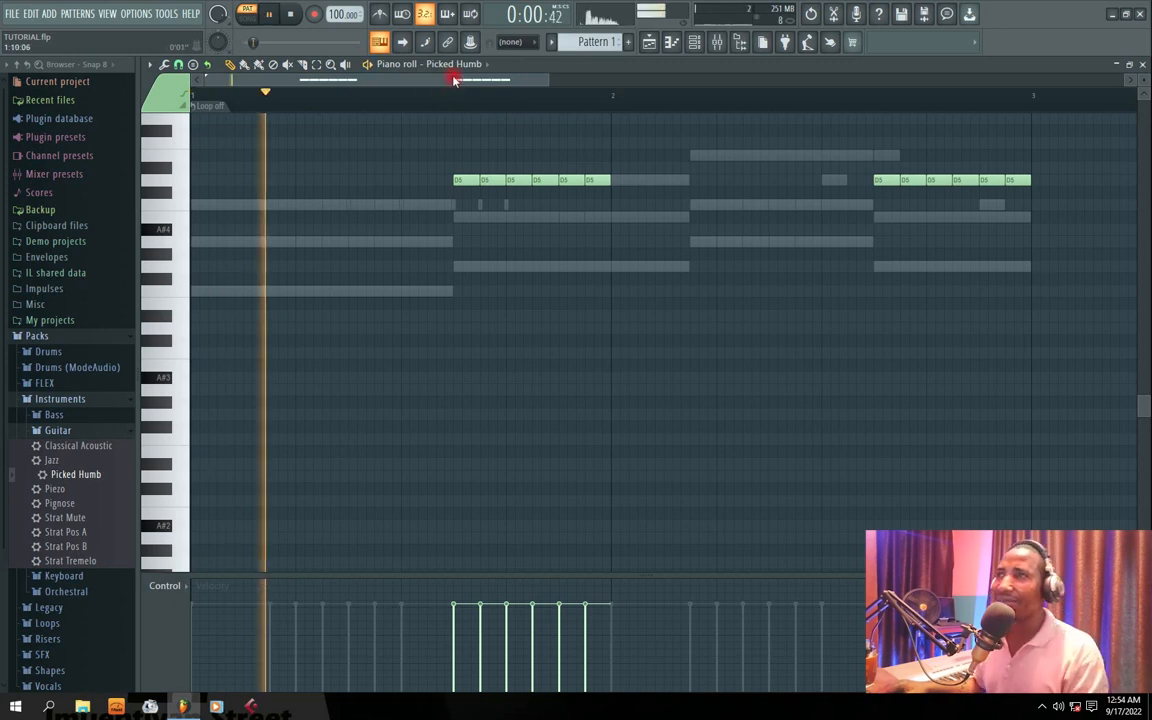
- Add a D5 note at the start of bar 2 and a C5 note ending with the second chord, checking by ear
left_click_drag(455, 79, 469, 80)
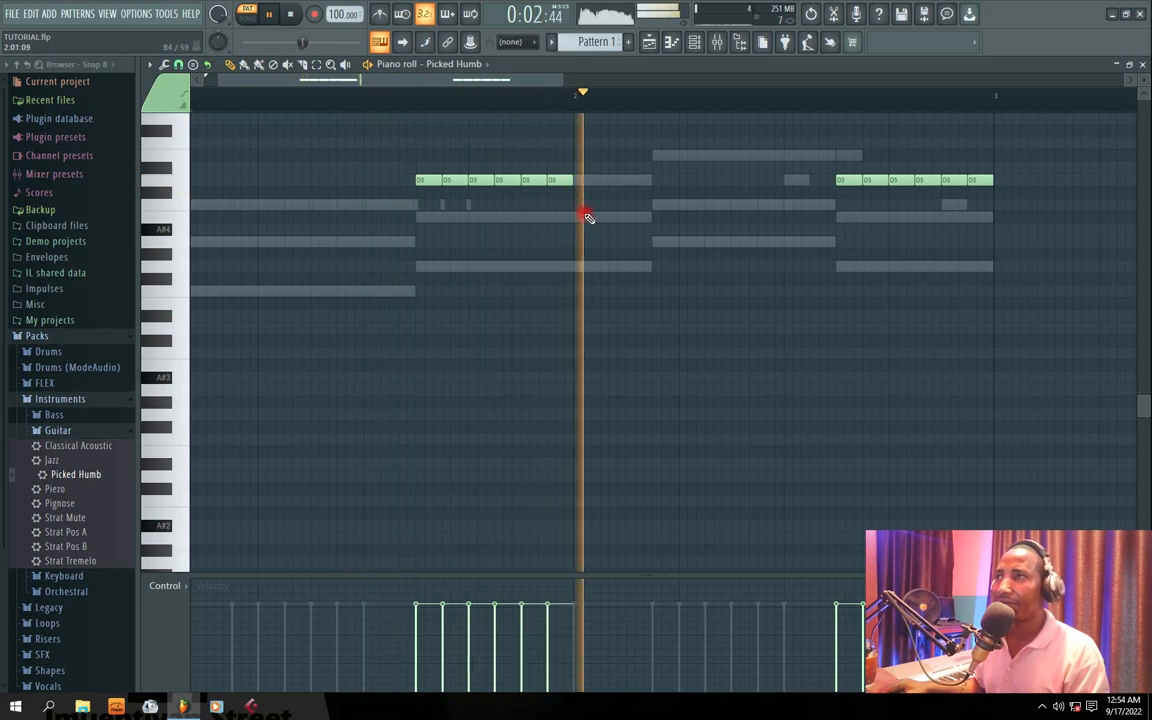
key("space")
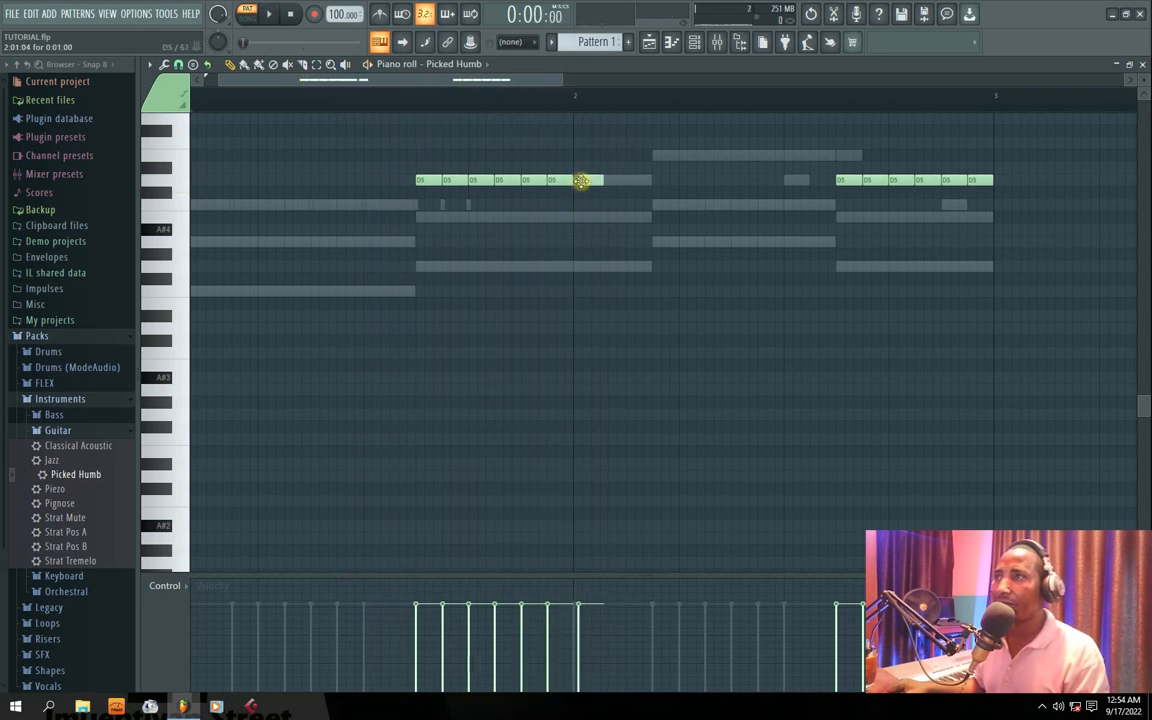
left_click(586, 180)
left_click(599, 206)
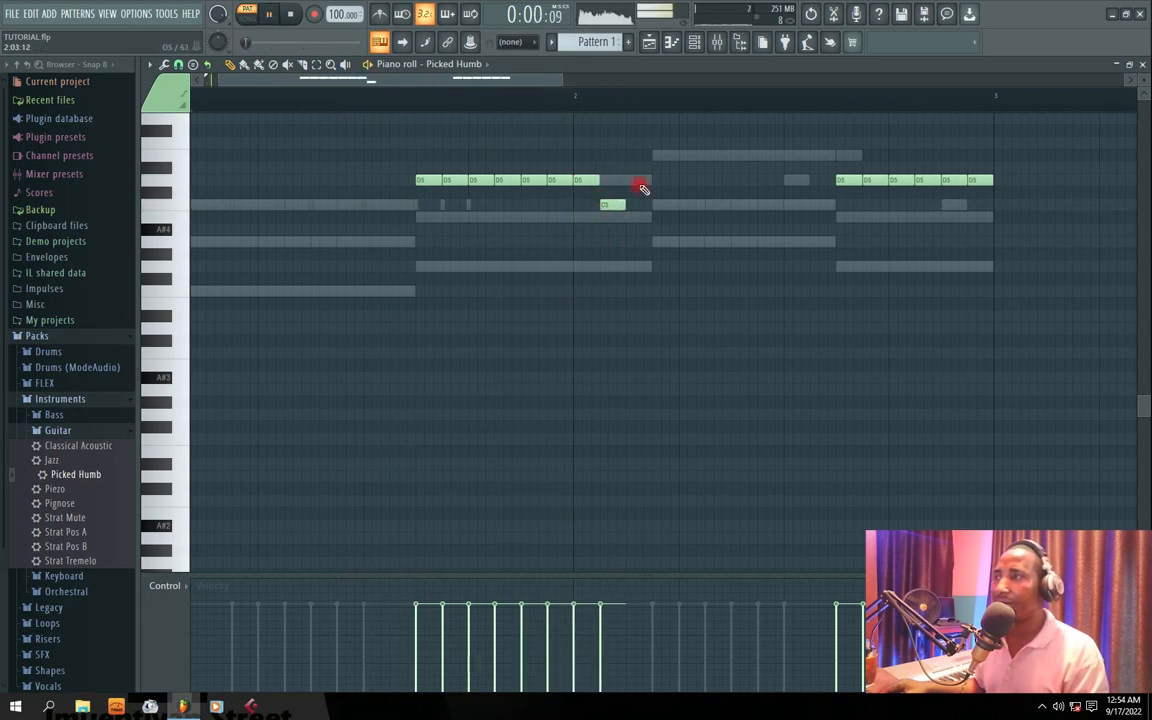
key("space")
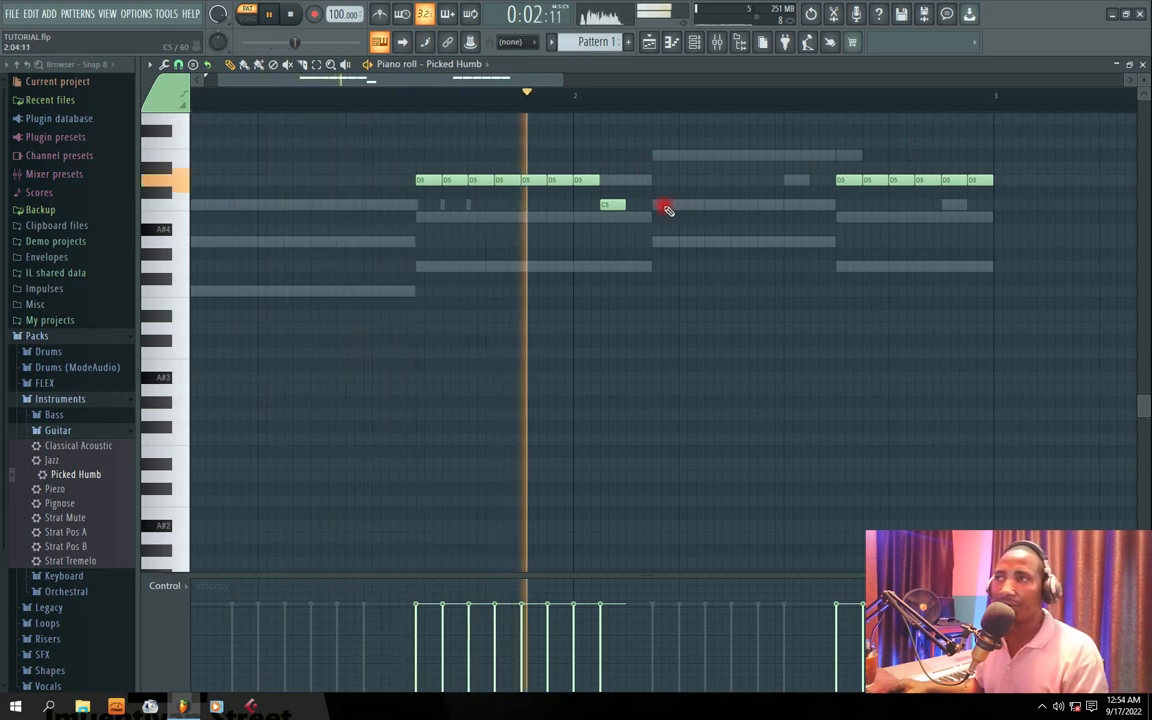
key("space")
left_click_drag(612, 206, 638, 206)
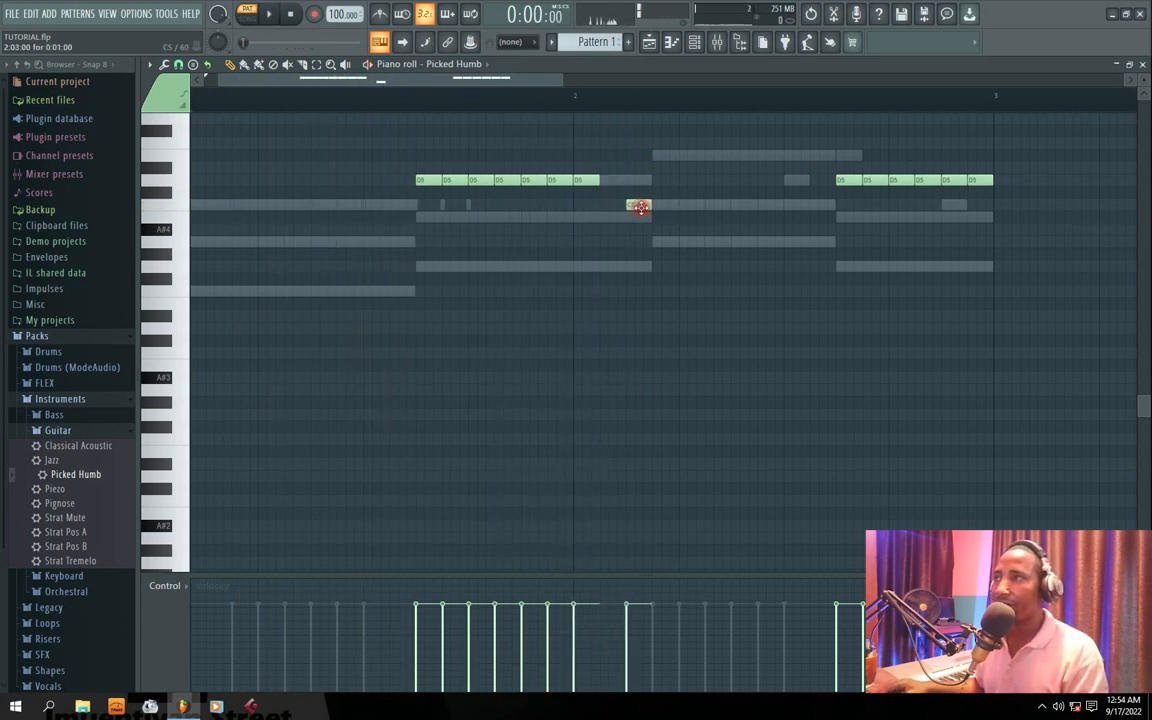
key("space")
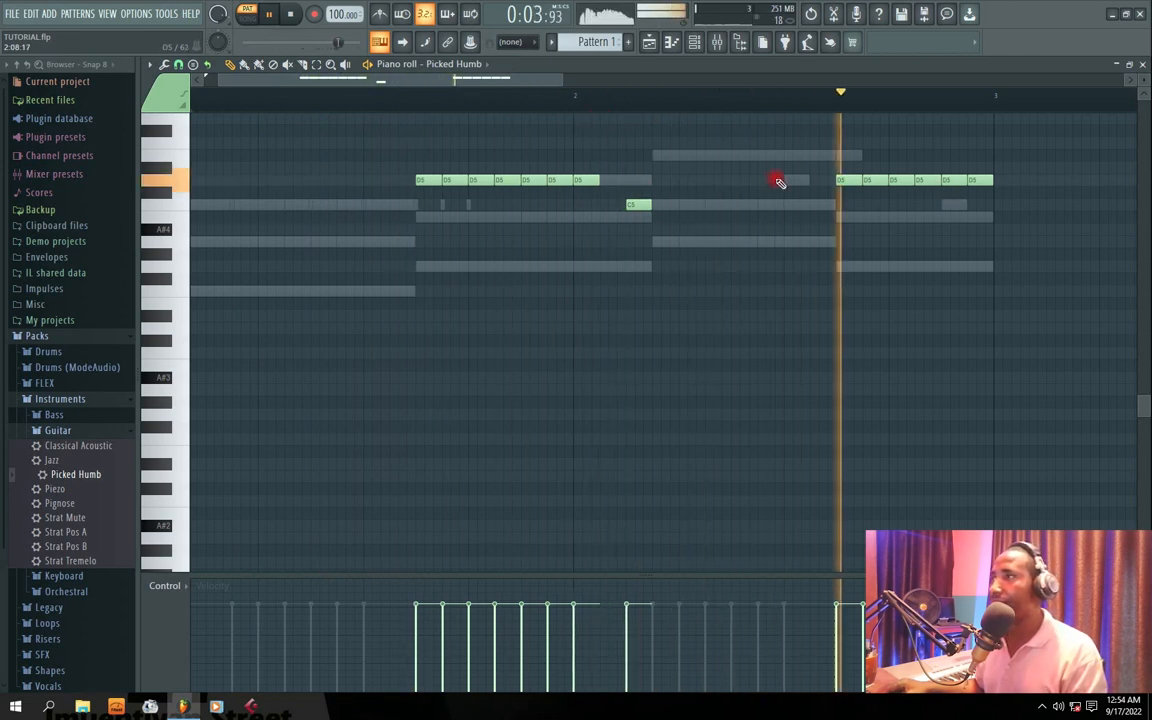
- Add a one-step D5 note at the start of bar 1 and a C5 note on its third step
key("space")
mouse_move(207, 205)
left_mouse_down()
mouse_move(192, 204)
mouse_move(184, 181)
mouse_move(155, 182)
mouse_move(257, 206)
left_mouse_up()
key("space")
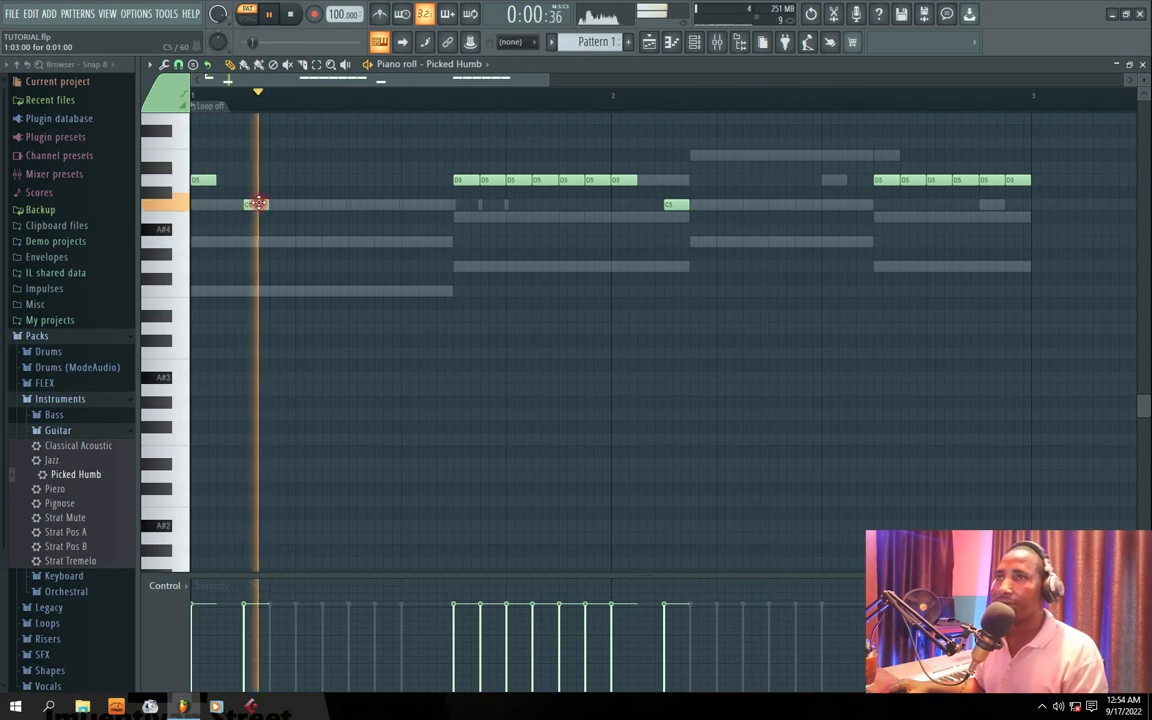
- Remove the C5 note at the end of the second chord in bar 2 and listen to the Picked Humb part
left_click(1141, 64)
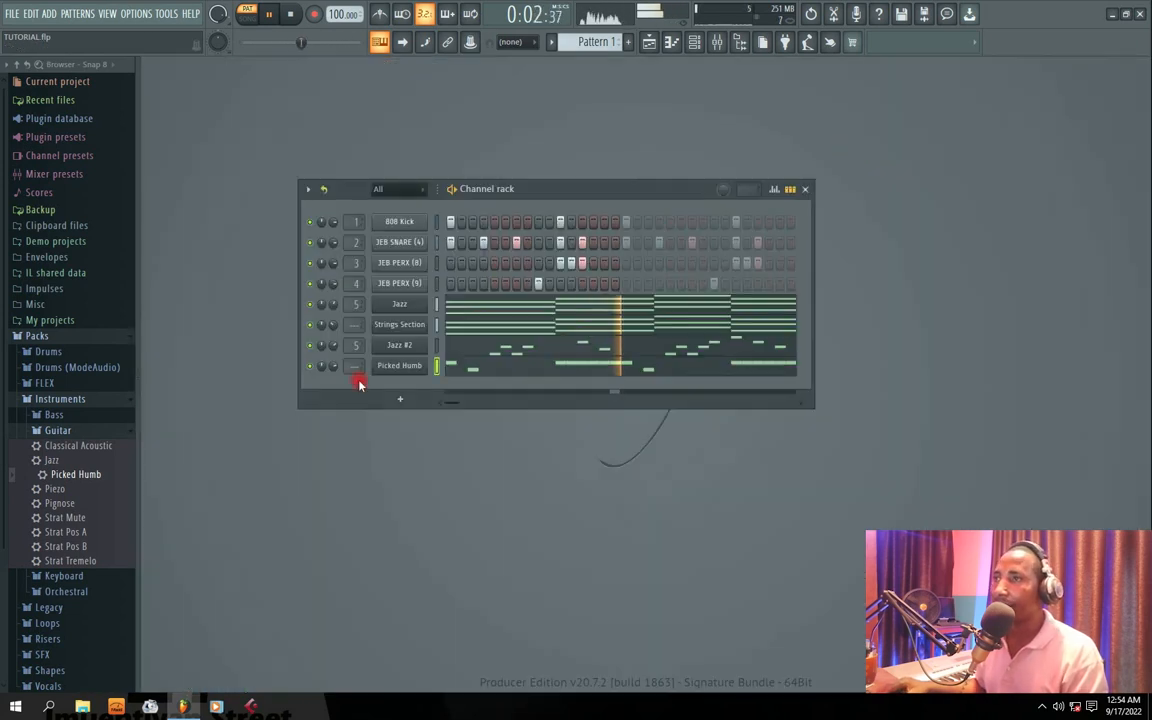
left_click(538, 364)
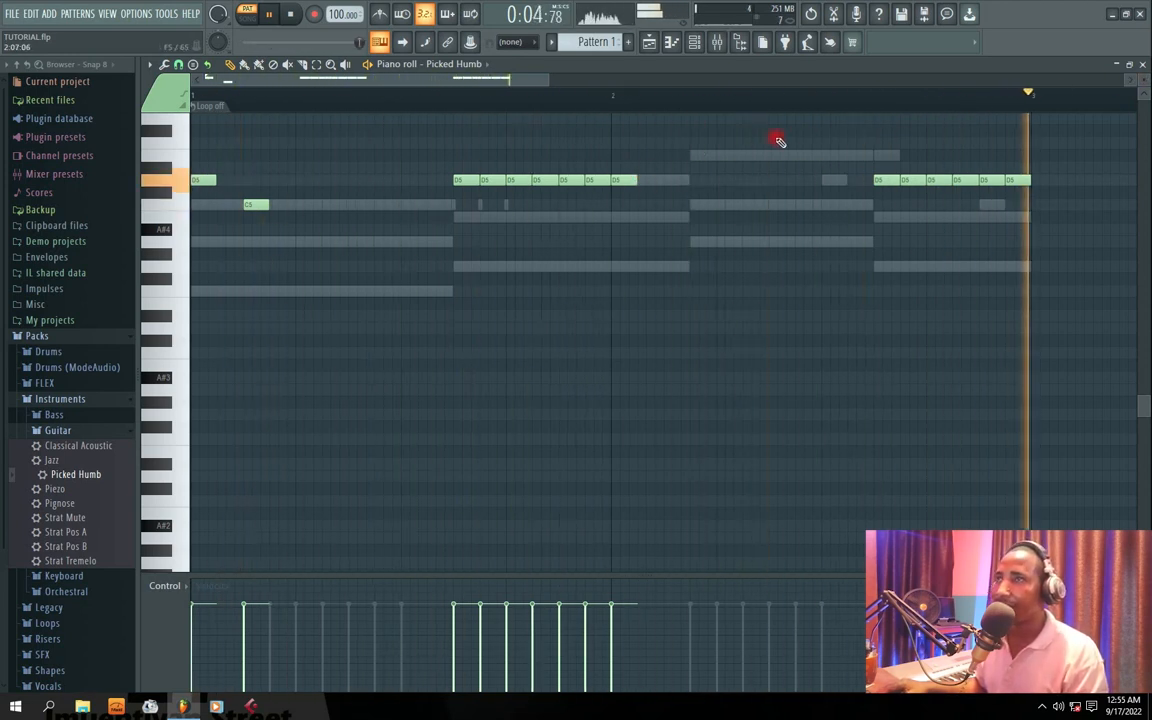
key("space")
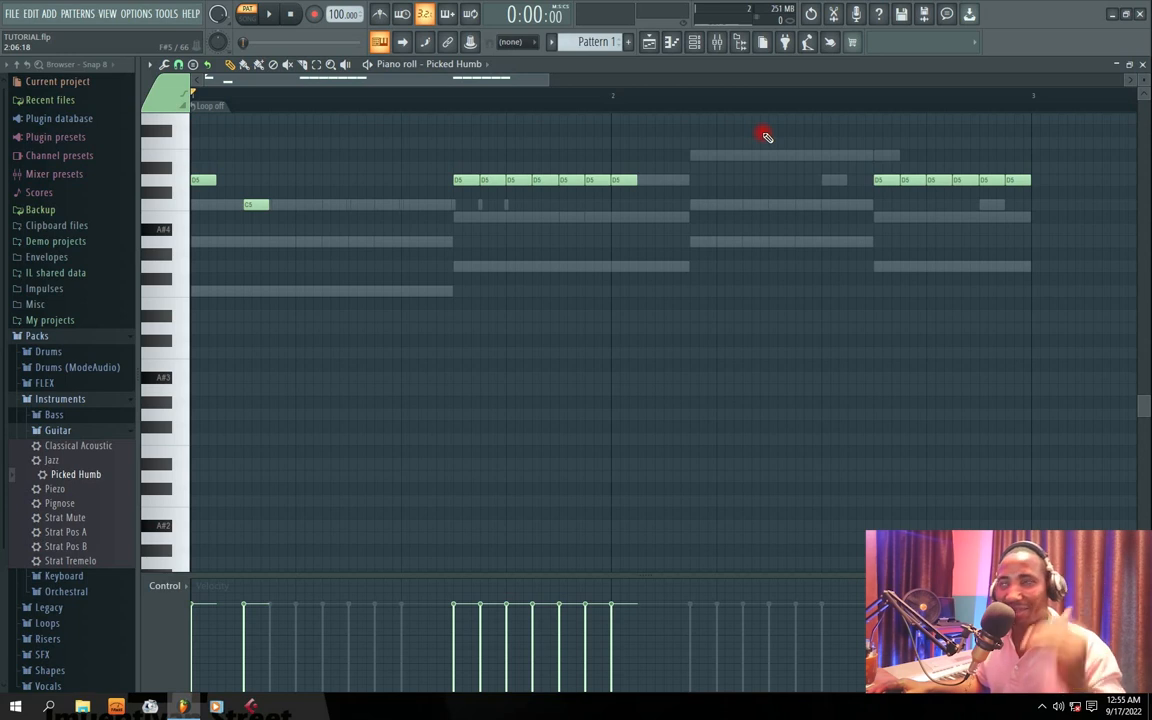
- Route the Picked Humb channel to mixer track 5, set its channel volume to 61%, and play the pattern briefly
left_click(1146, 64)
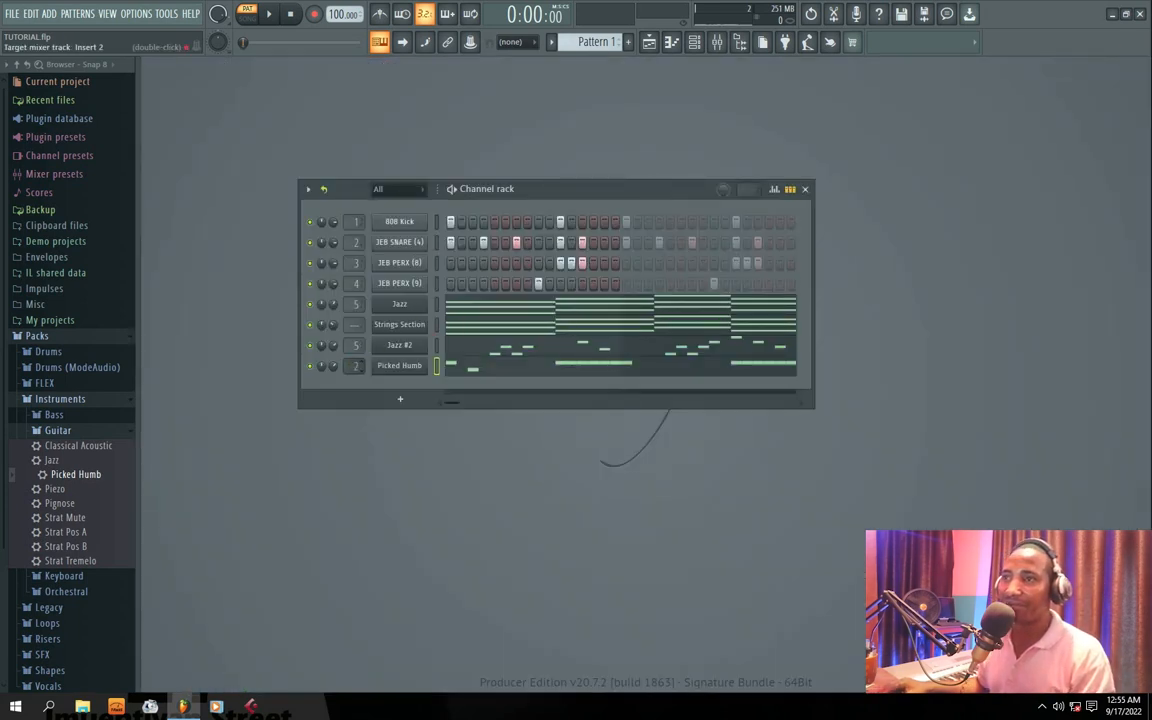
left_click_drag(504, 188, 511, 173)
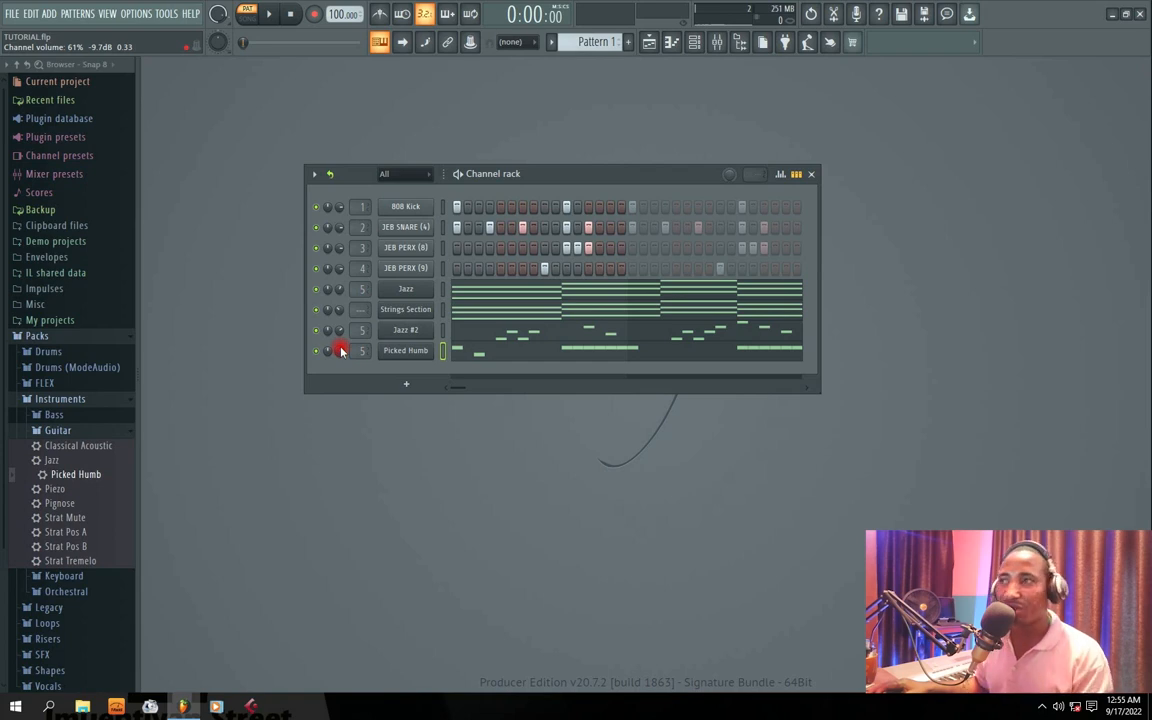
key("space")
left_click_drag(512, 178, 516, 157)
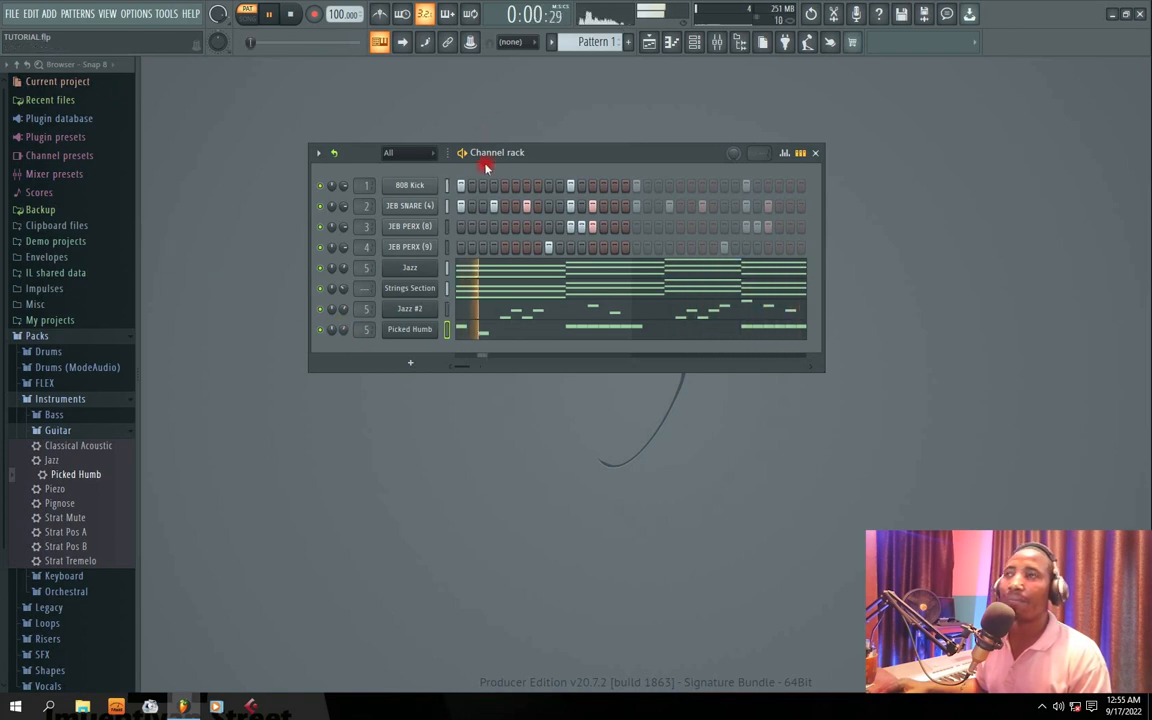
key("space")
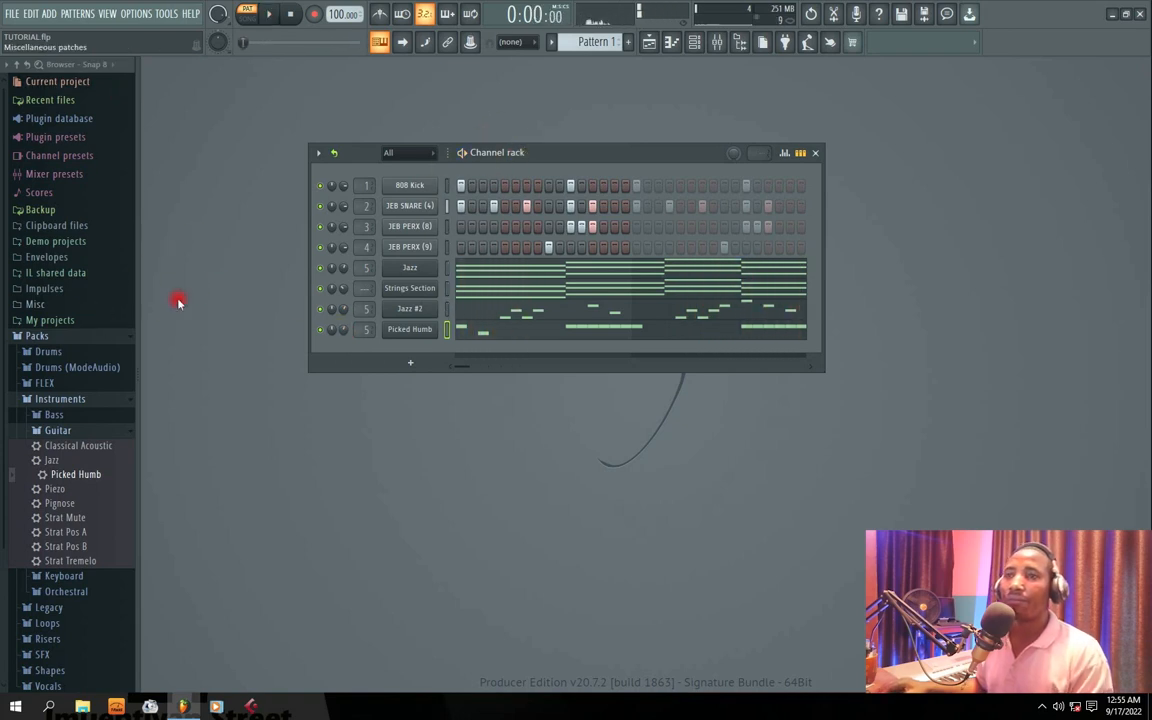
- Browse the Bass and Guitar instrument packs and add a second Picked Humb guitar channel to the channel rack
left_click(55, 414)
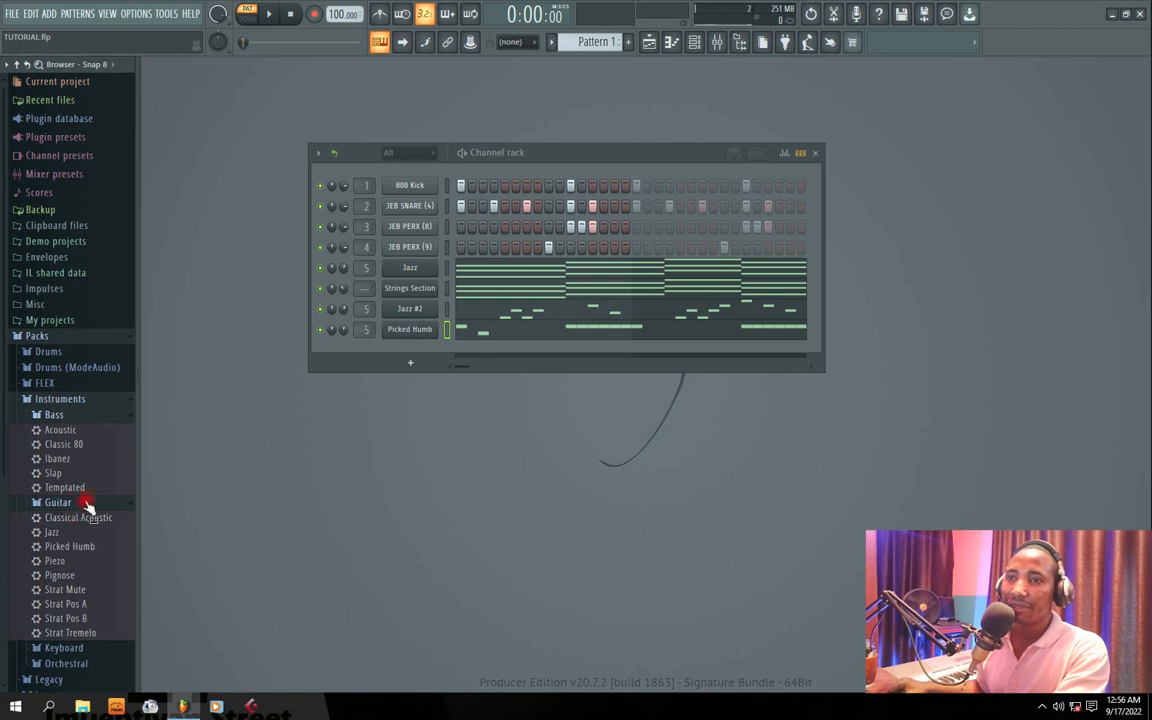
left_click(58, 503)
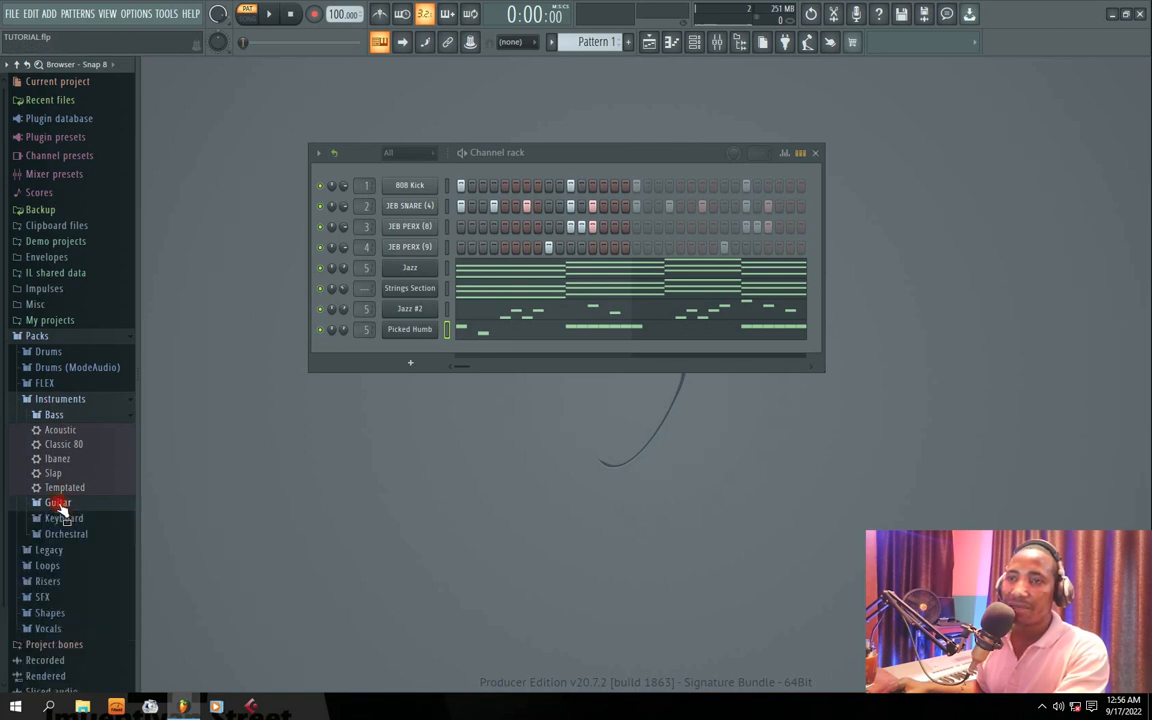
left_click(58, 503)
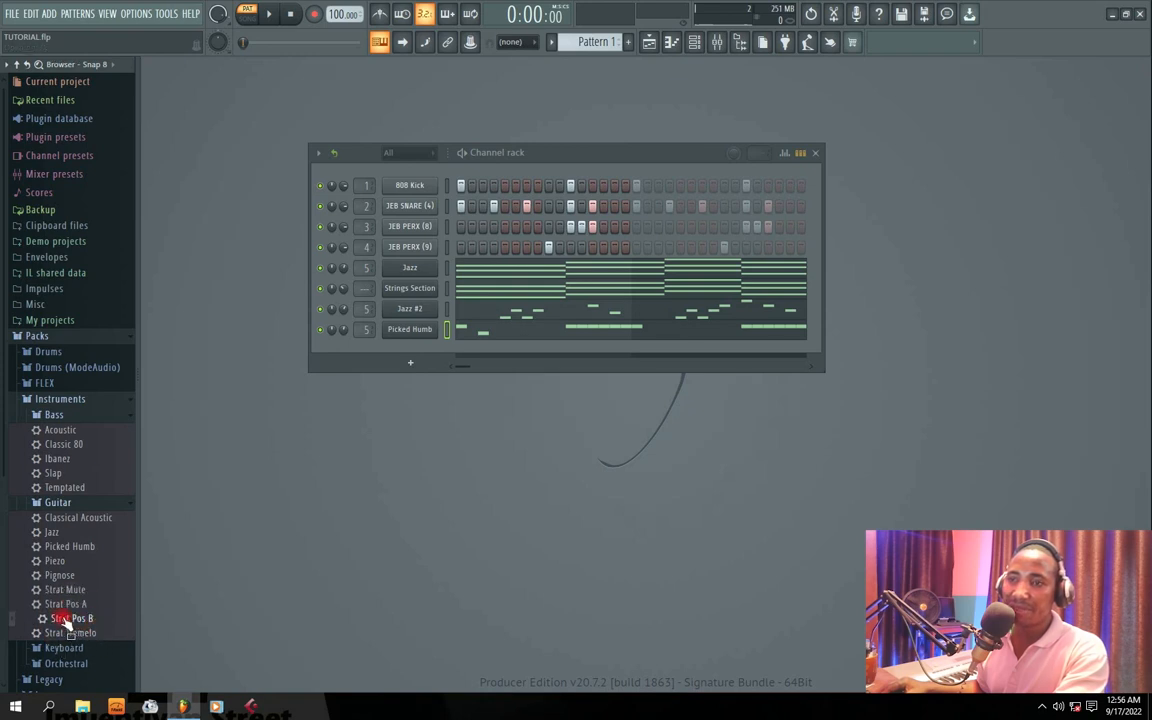
left_click_drag(59, 562, 80, 505)
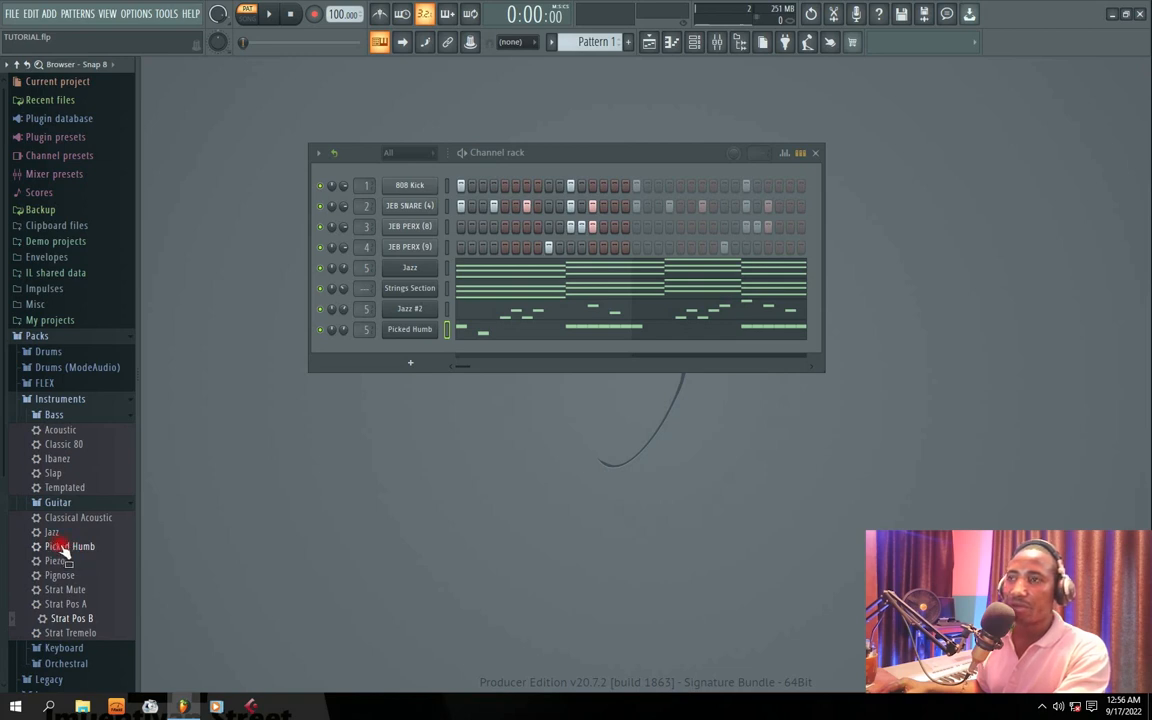
left_click_drag(62, 548, 414, 352)
- Audition the low keys of Picked Humb #2 in DirectWave and close the instrument window
left_click(358, 436)
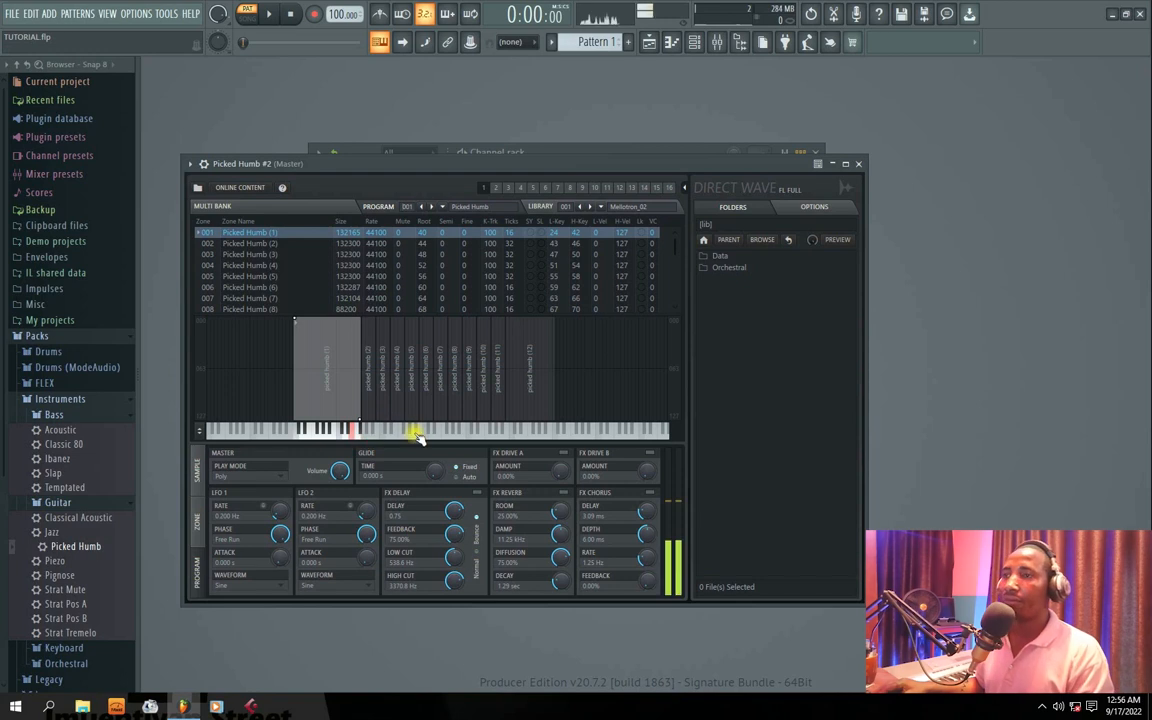
left_click(310, 437)
left_click(298, 437)
left_click(299, 438)
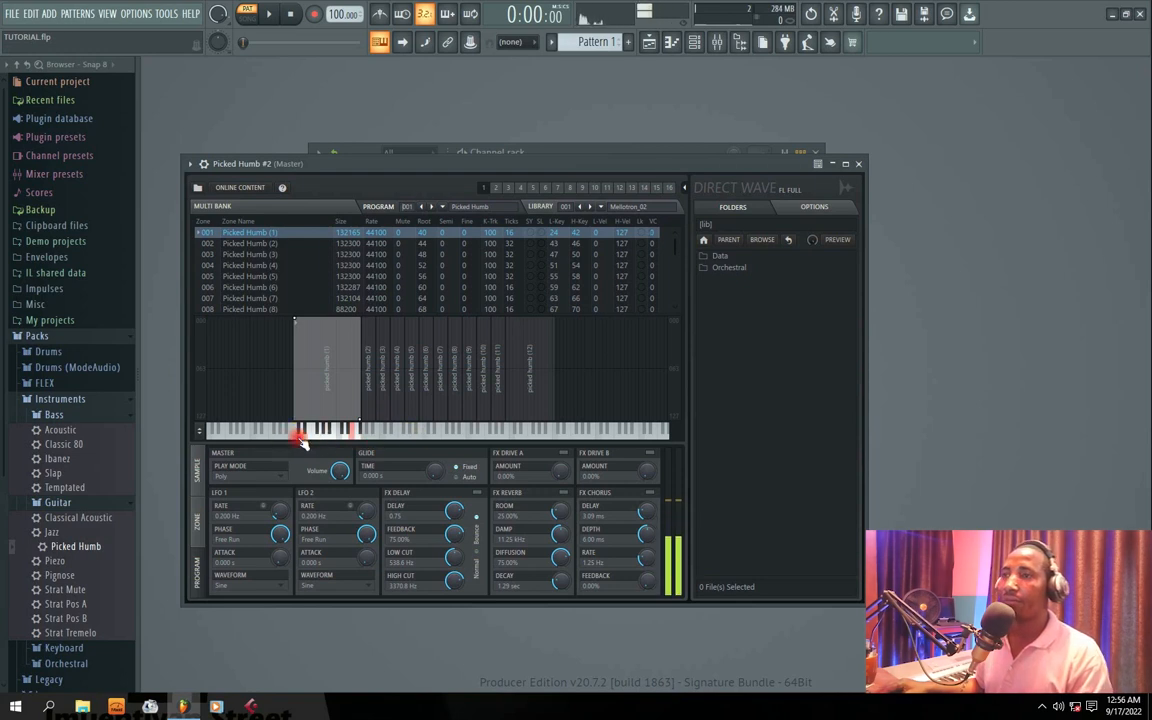
left_click(322, 436)
left_click(858, 163)
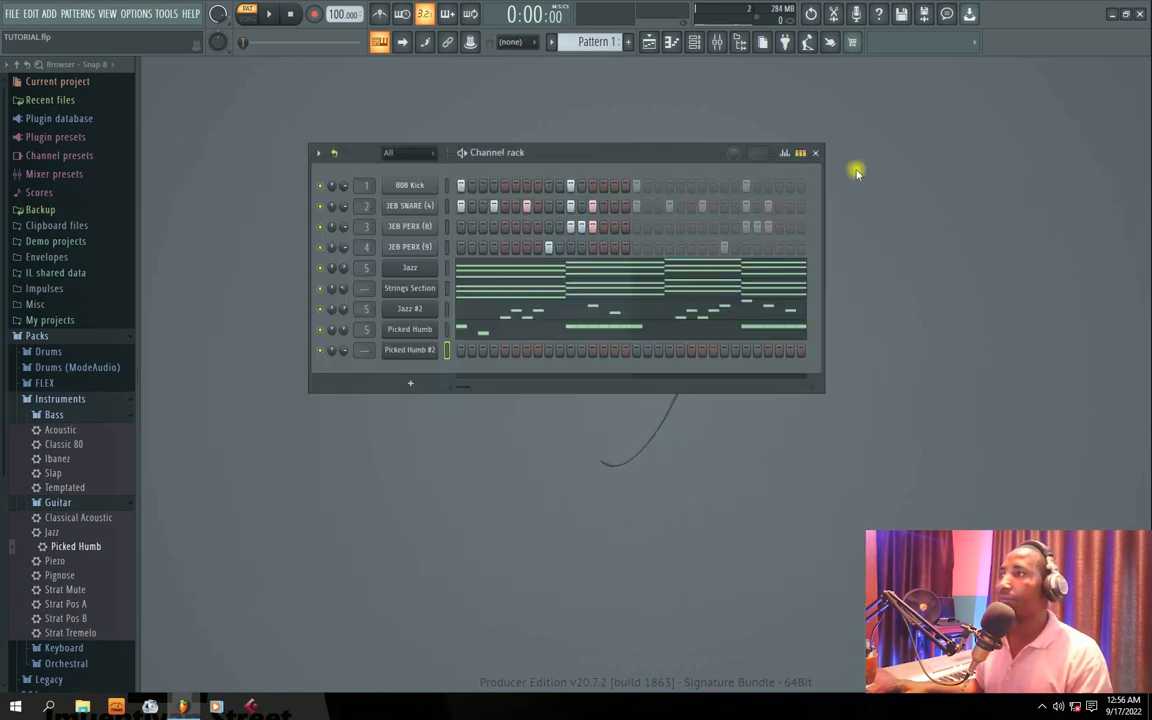
- Try an F4 note near the start of bar 1 in Picked Humb #2 and delete it
right_click(412, 350)
left_click(470, 352)
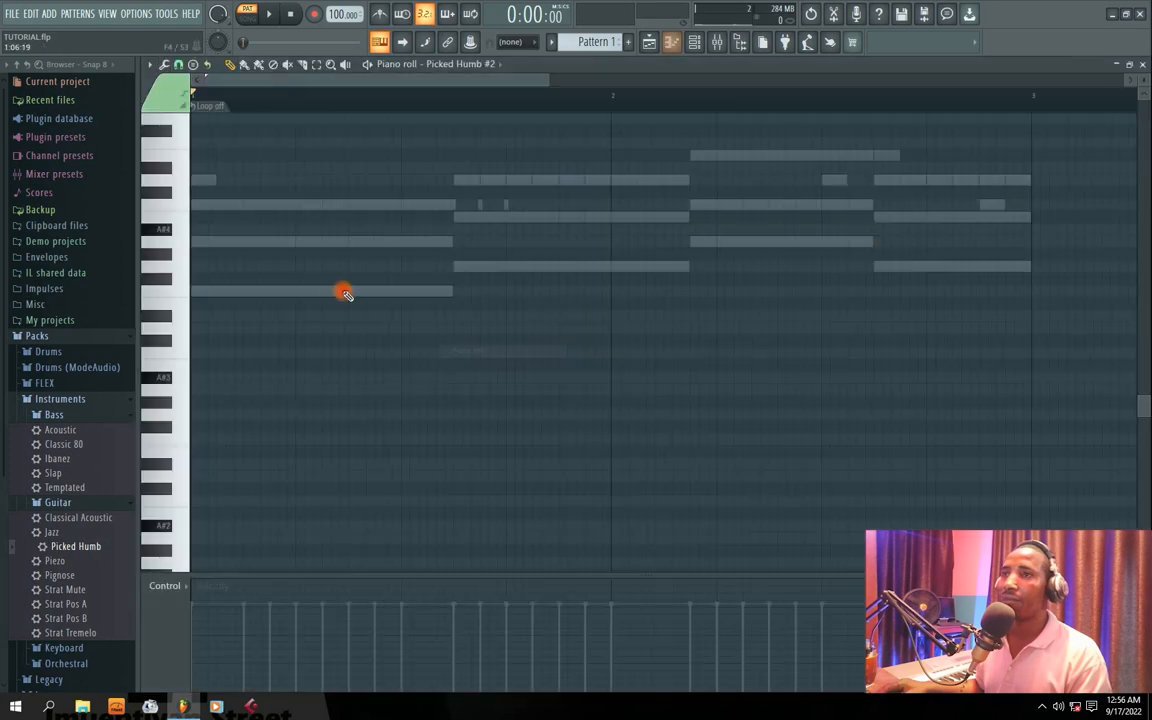
left_click(177, 293)
left_click(231, 292)
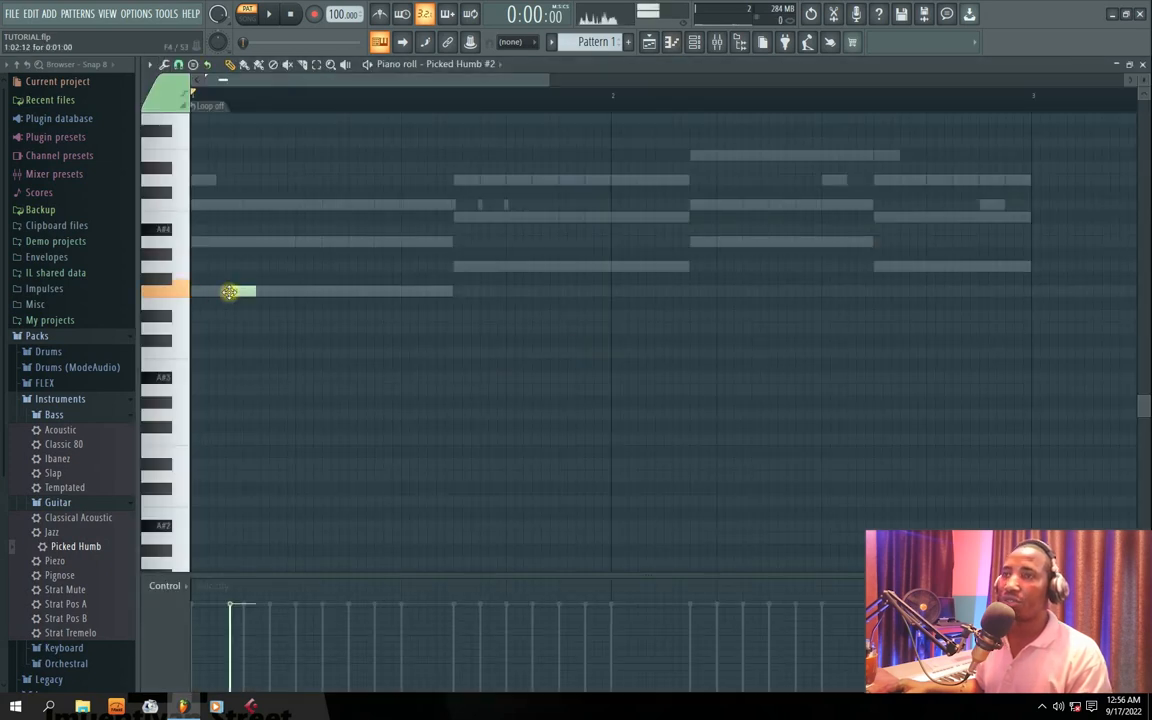
left_click_drag(237, 292, 203, 292)
right_click(215, 293)
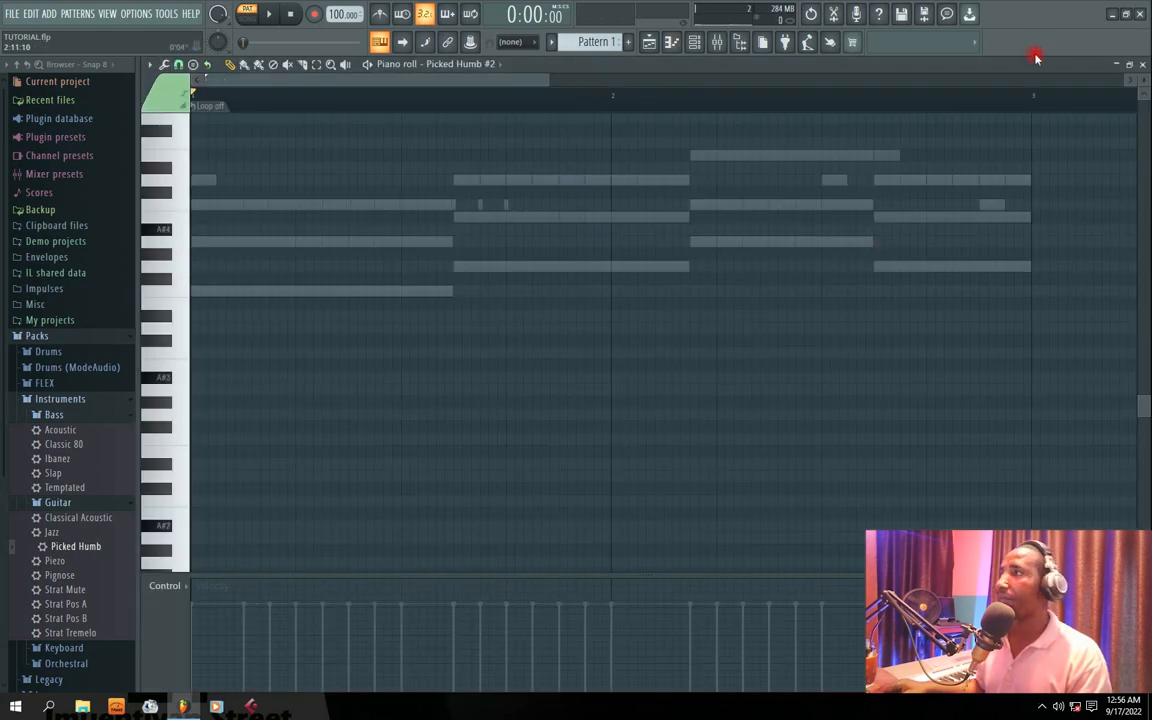
left_click(1142, 65)
- Copy the lowest chord notes F4, G4, A4 and G4 from the Strings Section piano roll into Picked Humb #2
left_click(472, 295)
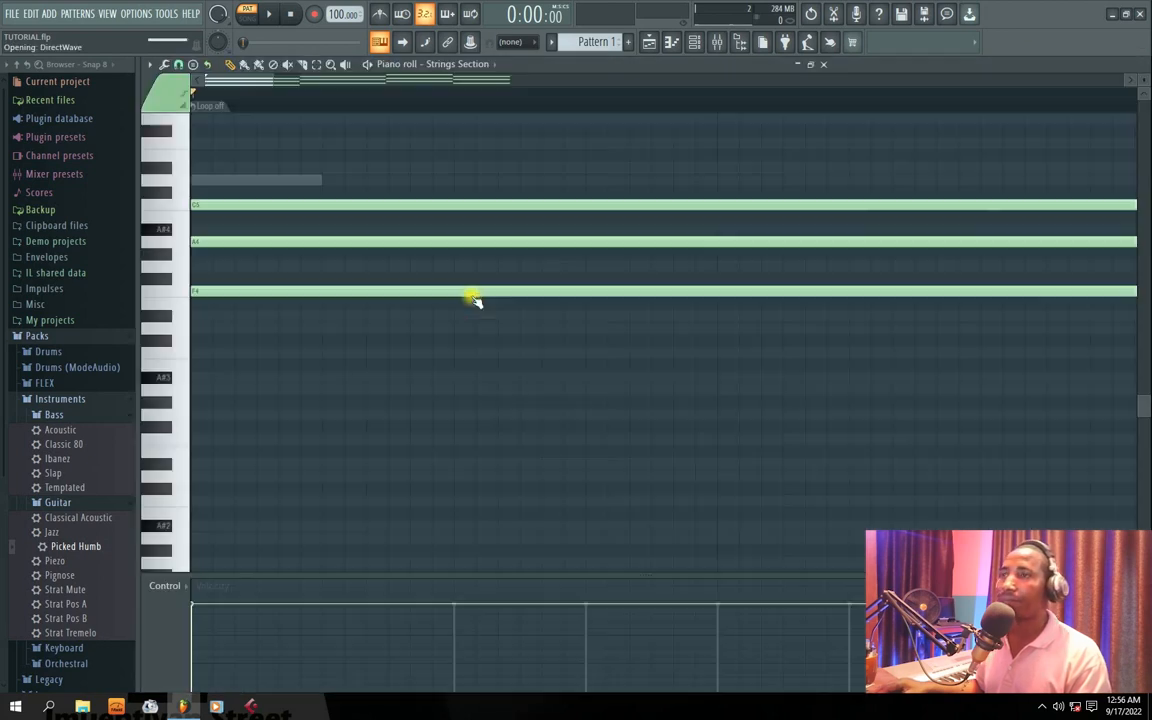
left_click(176, 290)
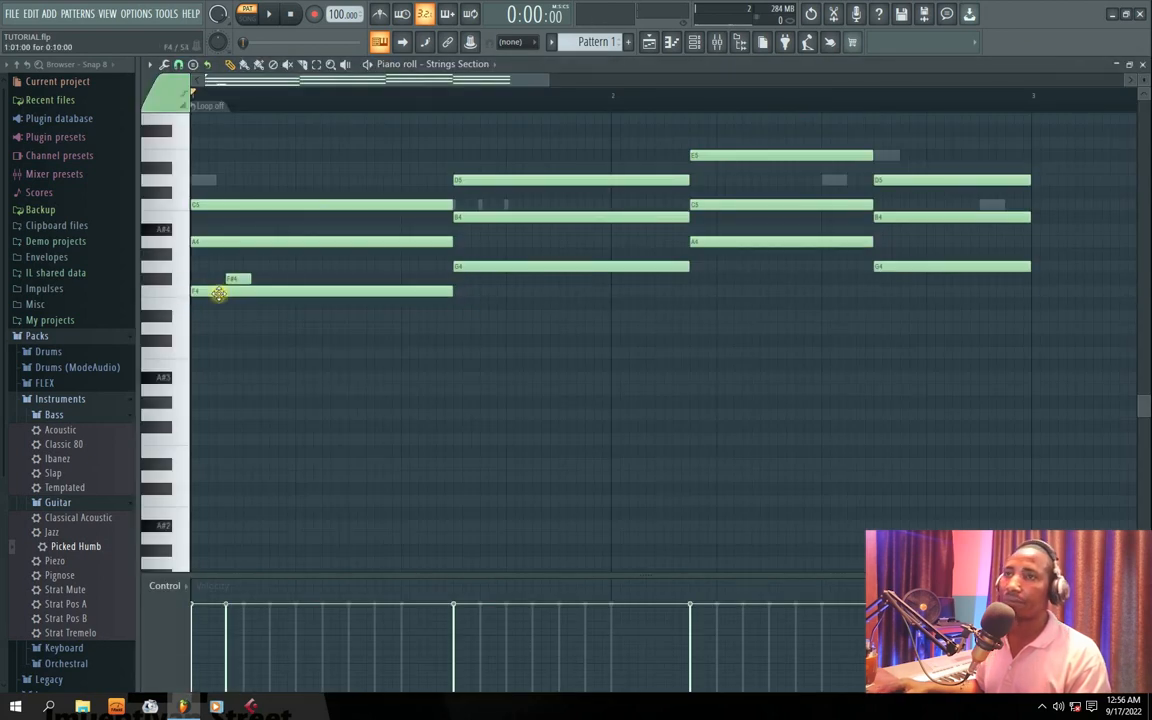
left_click_drag(249, 262, 462, 336)
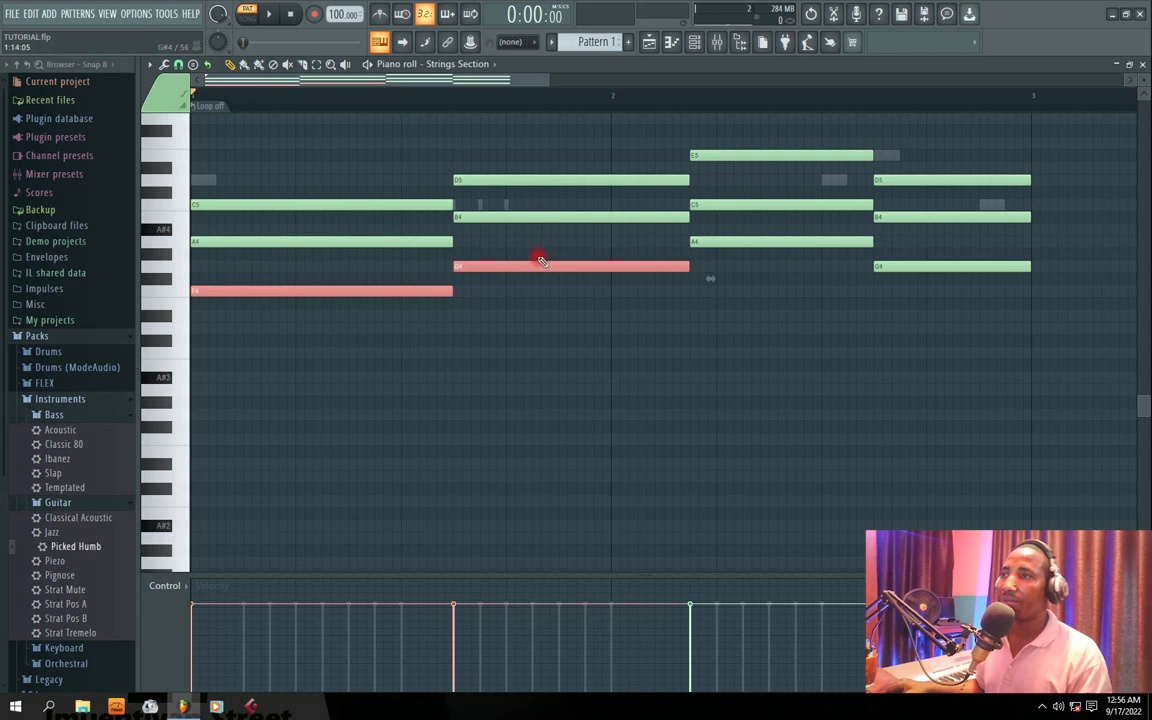
left_click(713, 240, "shift")
left_click(912, 265, "shift")
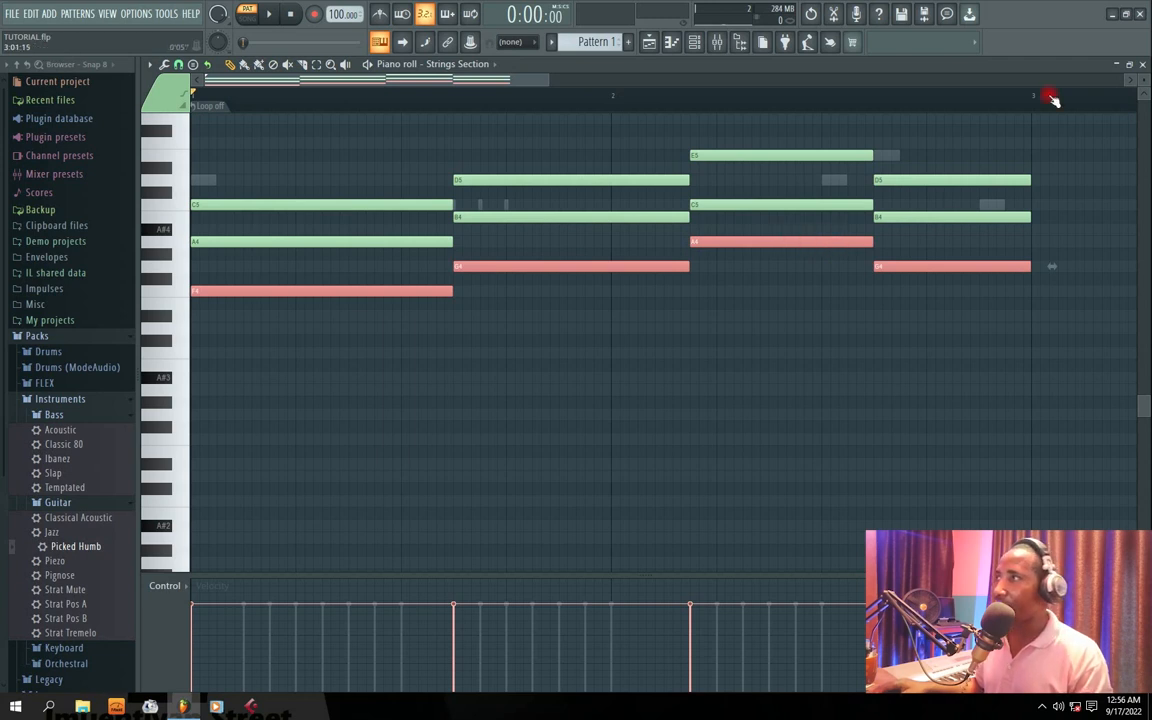
left_click(1141, 65)
right_click(465, 343)
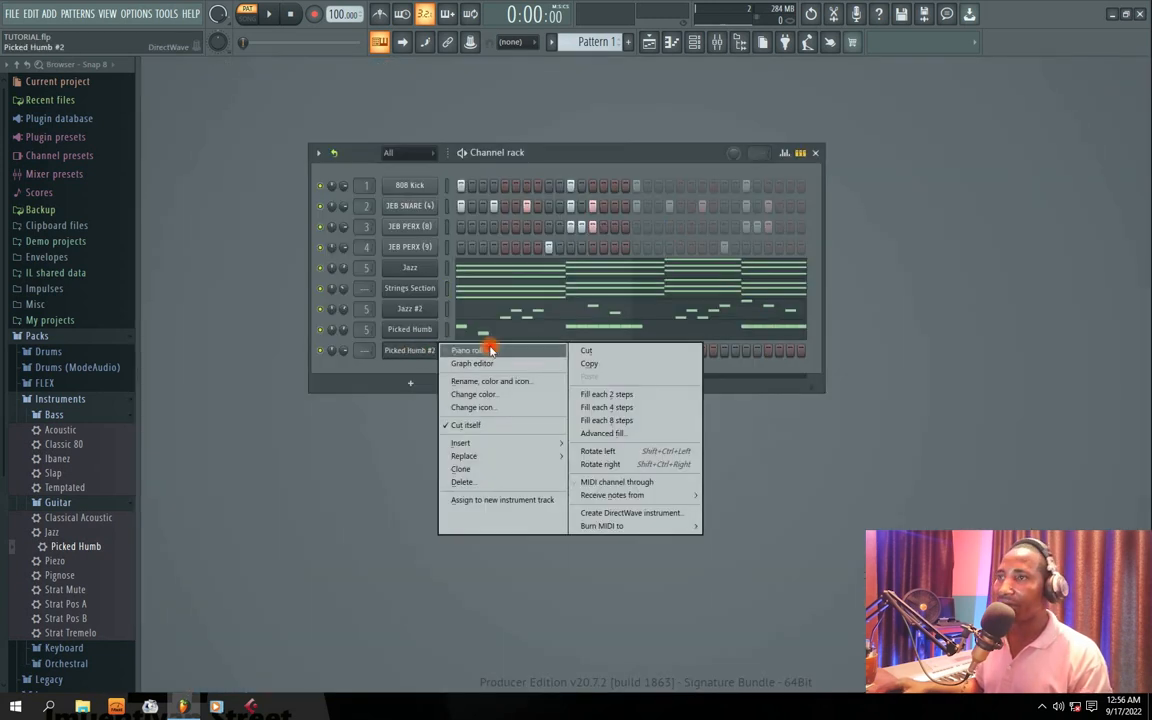
left_click(484, 345)
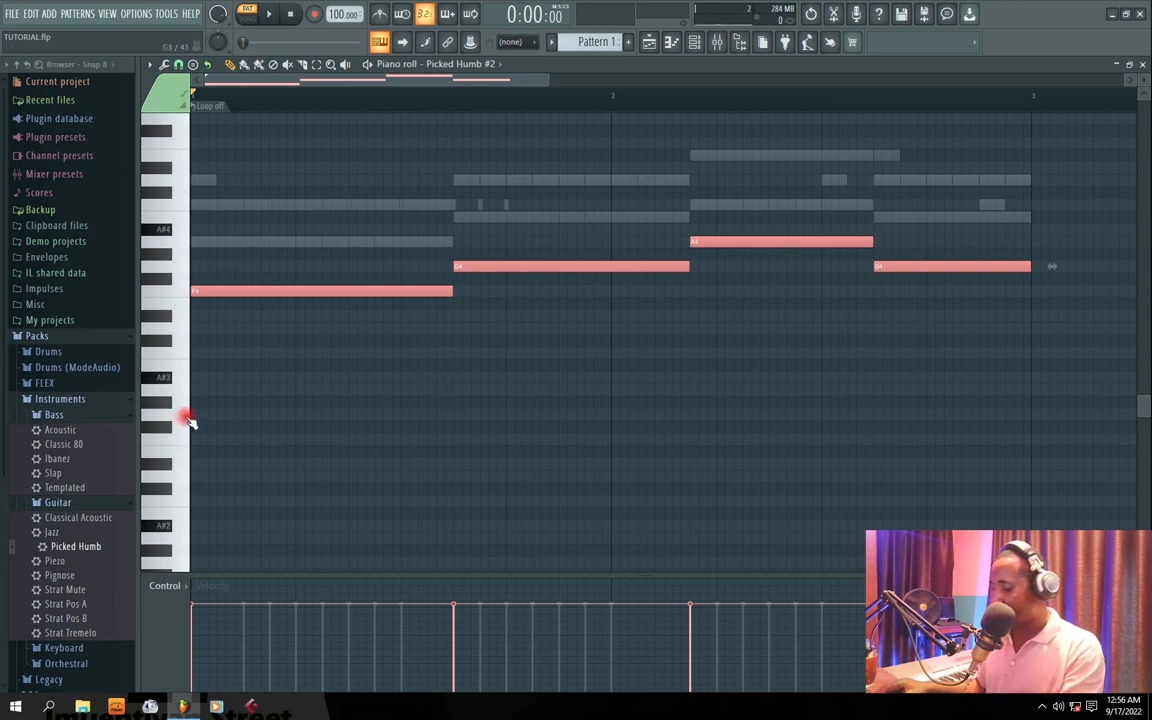
- Lower the pasted Picked Humb #2 notes by one octave and play the pattern briefly
key("ctrl+Down")
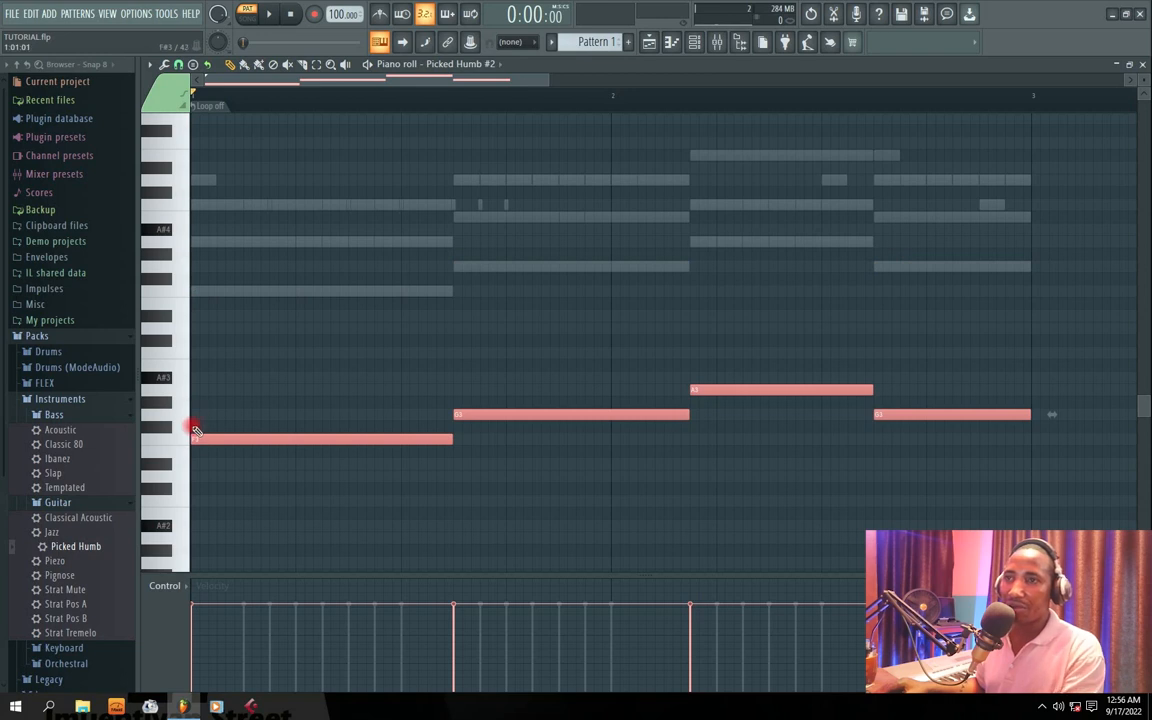
key("space")
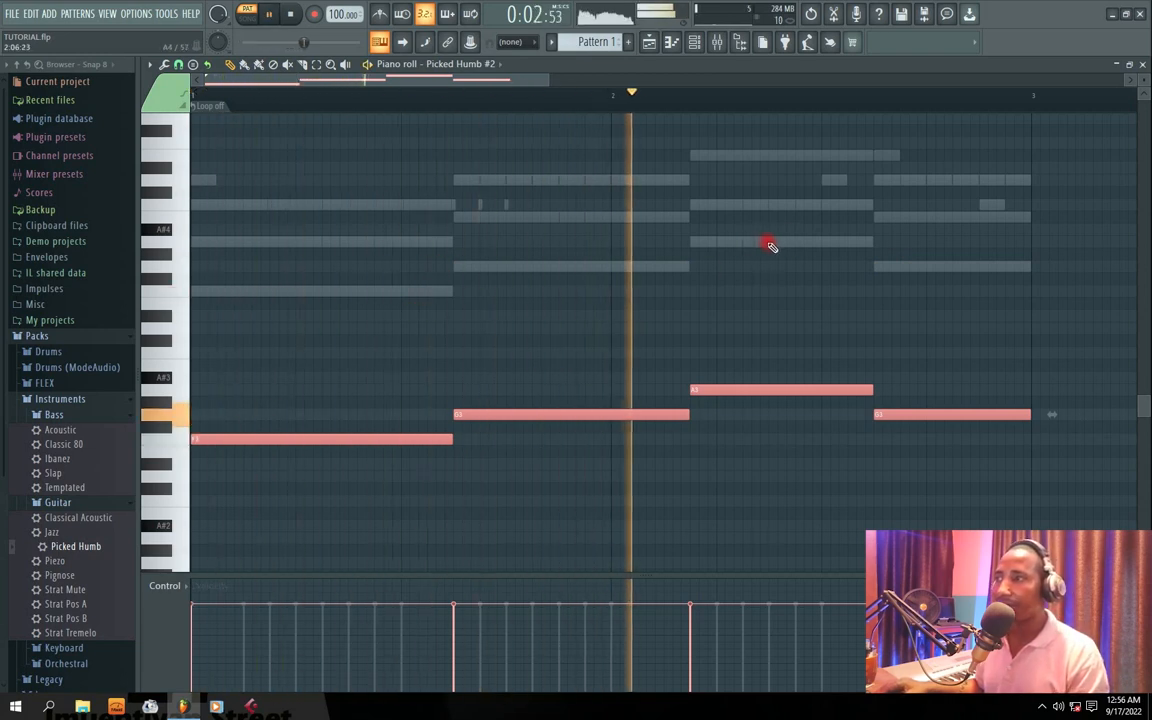
left_click(1145, 64)
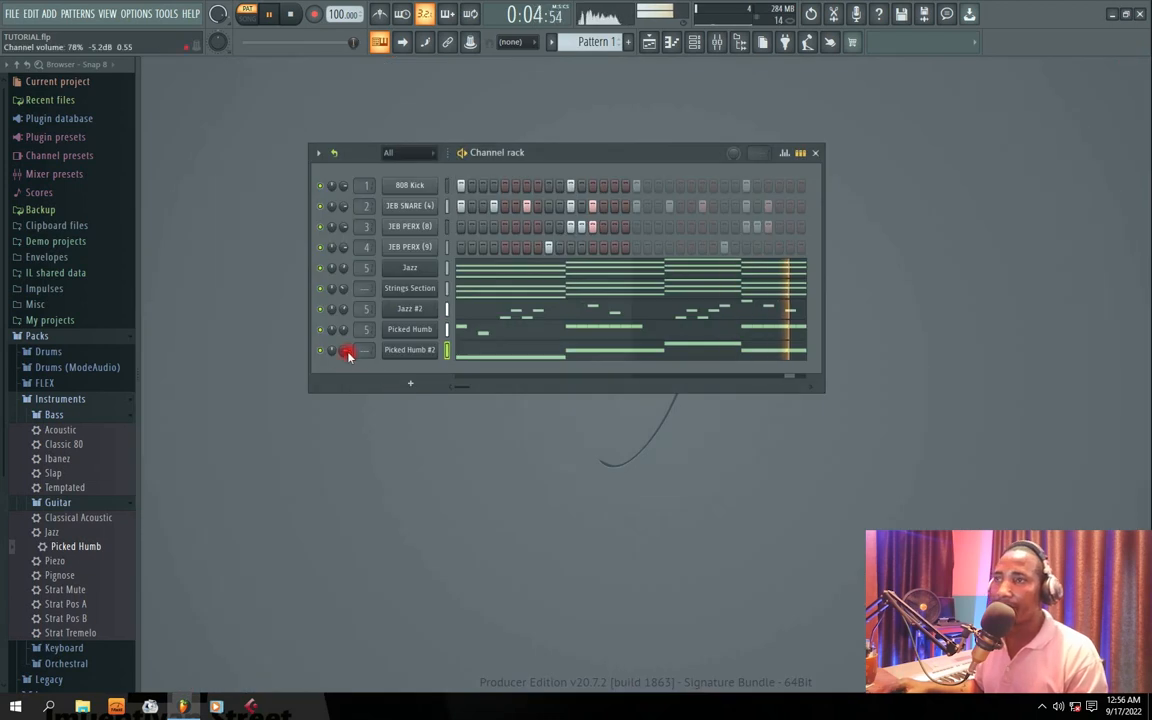
key("space")
- Reopen the Picked Humb #2 piano roll and delete all four of its notes
left_click(477, 355)
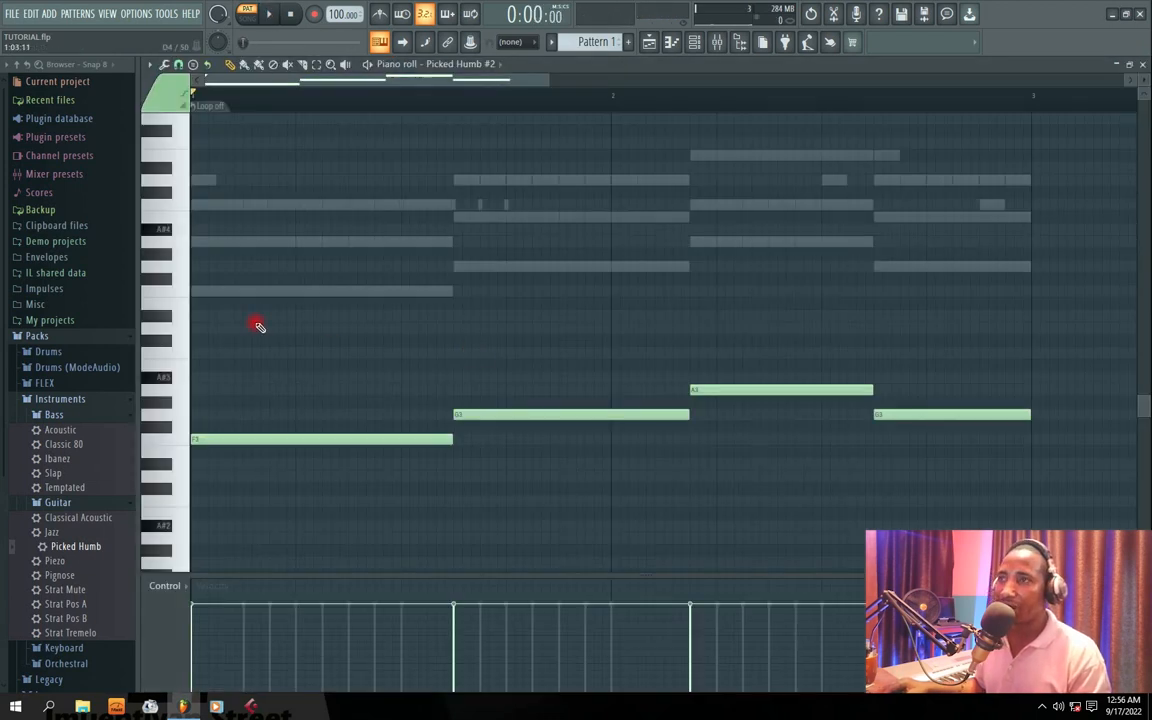
left_click_drag(258, 326, 1010, 488)
key("Delete")
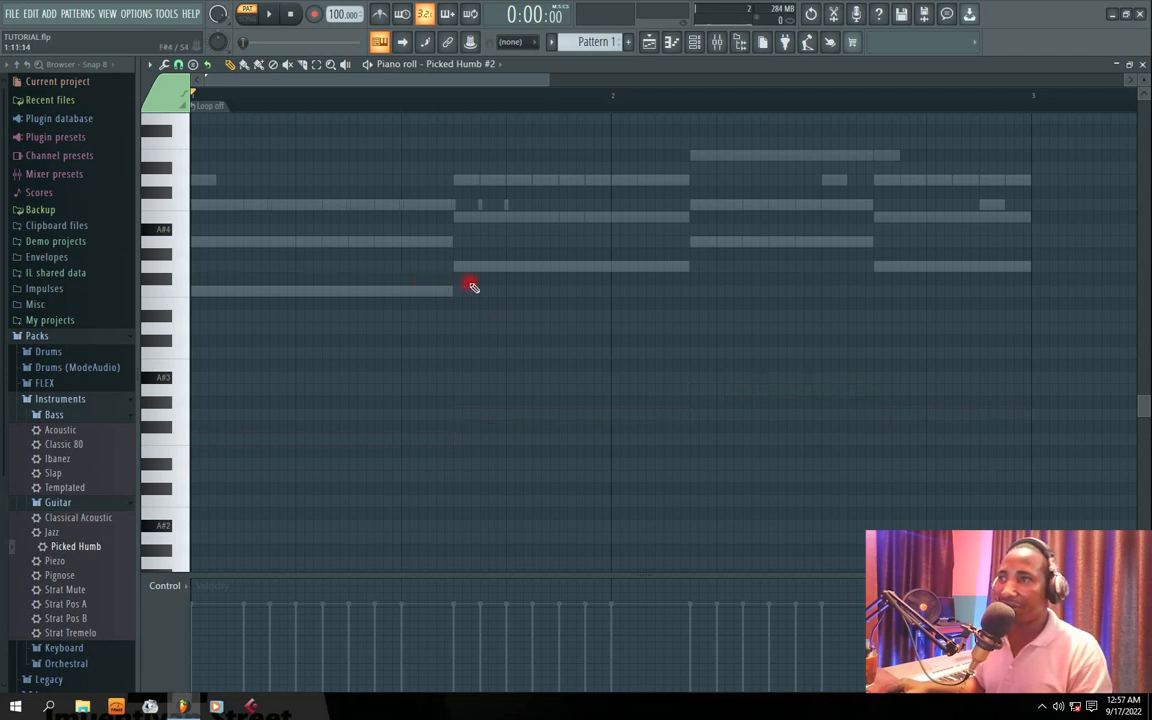
- Draw the notes F4, G4, A4 and G4 in Picked Humb #2, matching the start and length of each ghost chord
left_click(406, 291)
mouse_move(415, 291)
left_mouse_down()
mouse_move(202, 292)
mouse_move(414, 297)
left_mouse_up()
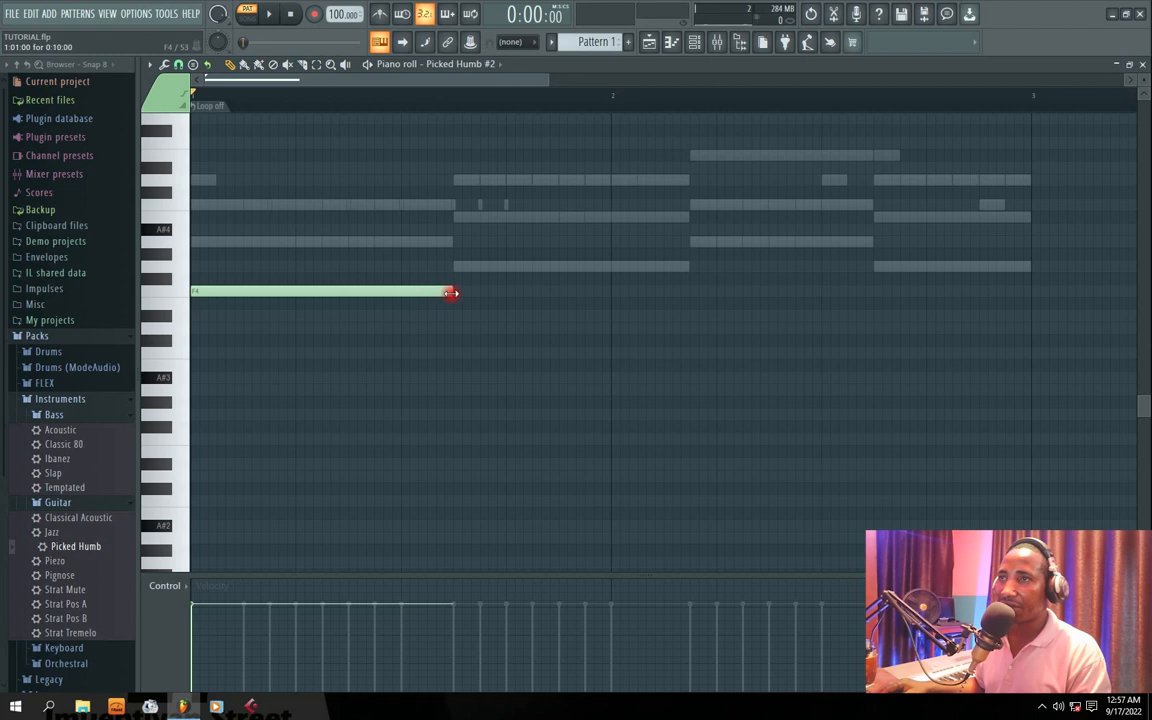
mouse_move(458, 266)
left_mouse_down()
mouse_move(663, 276)
mouse_move(712, 248)
mouse_move(710, 265)
mouse_move(693, 272)
mouse_move(698, 243)
left_mouse_up()
left_click(697, 244)
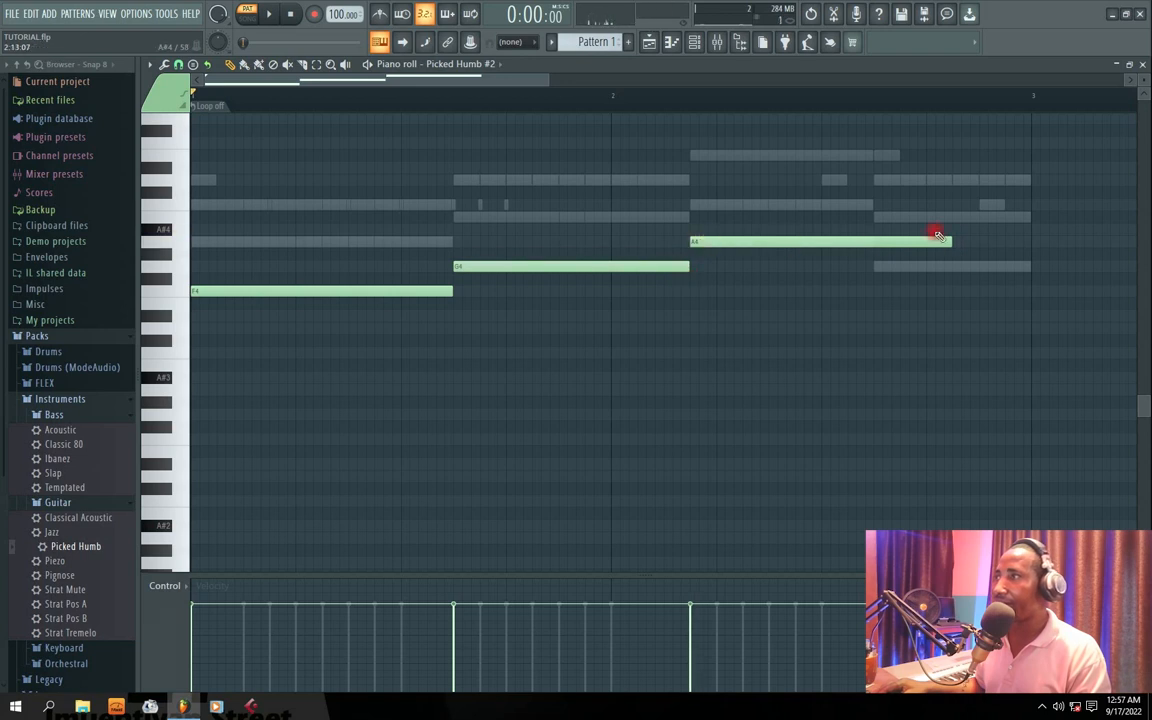
left_click_drag(955, 244, 859, 251)
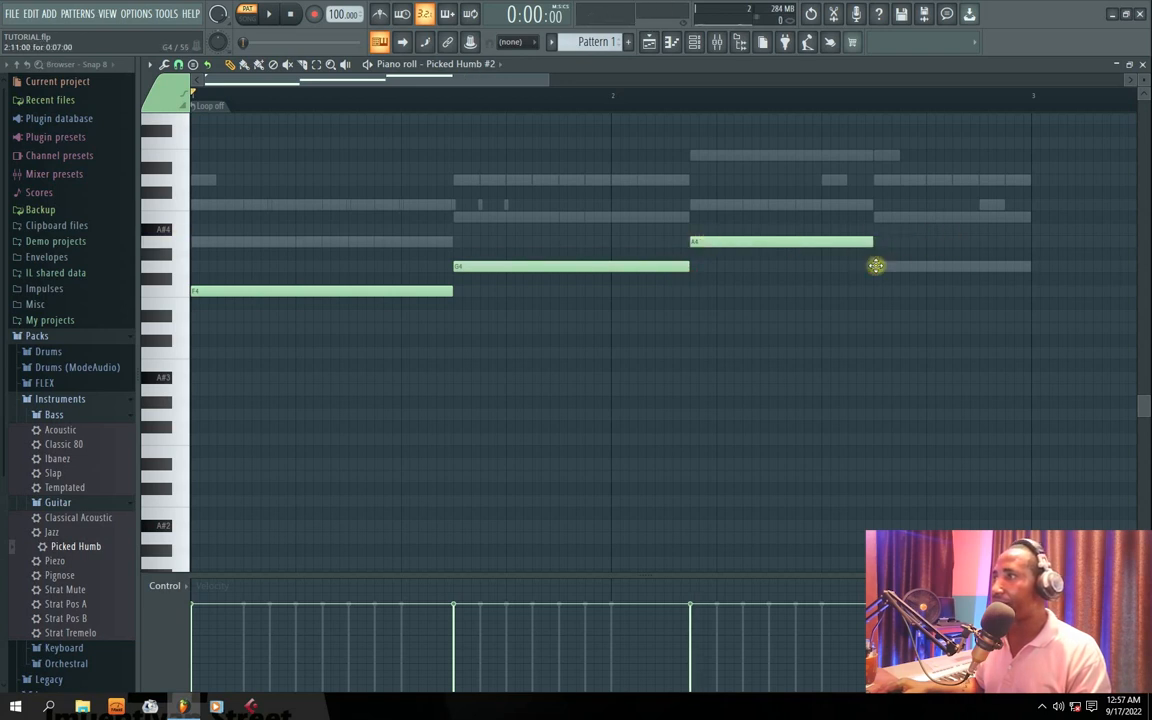
left_click(877, 266)
left_click_drag(1052, 266, 1033, 268)
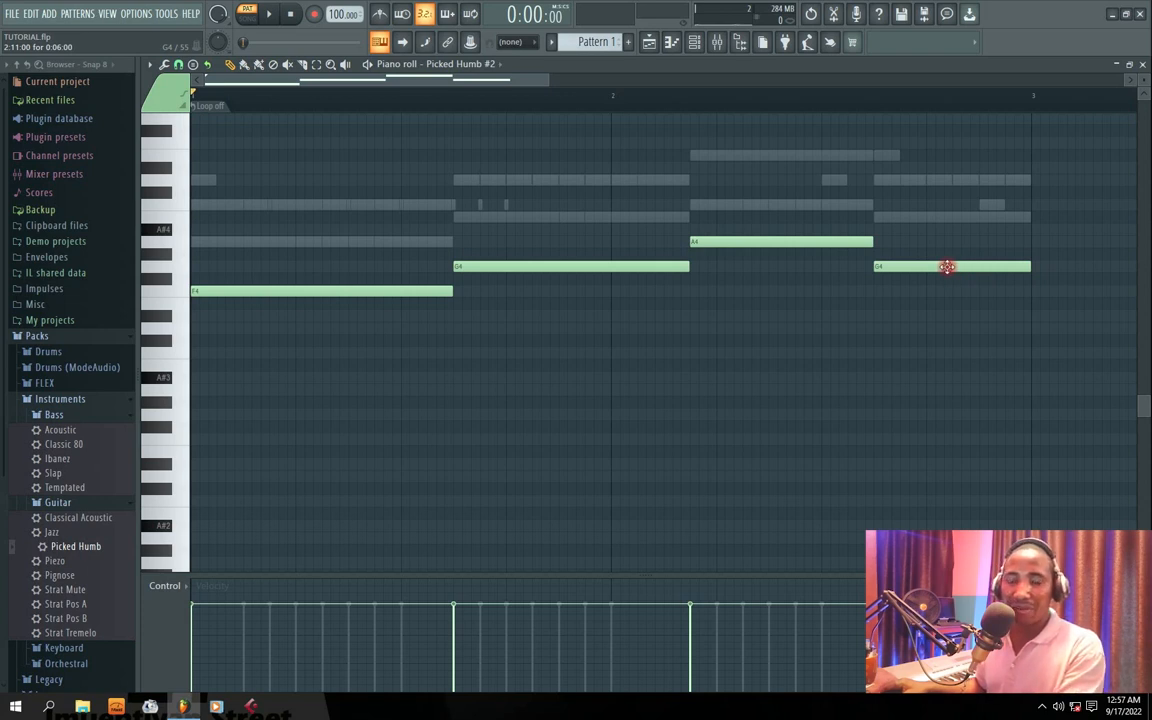
- Lower the four drawn bass notes by one octave, start pattern playback and close the piano roll
key("ctrl+Down")
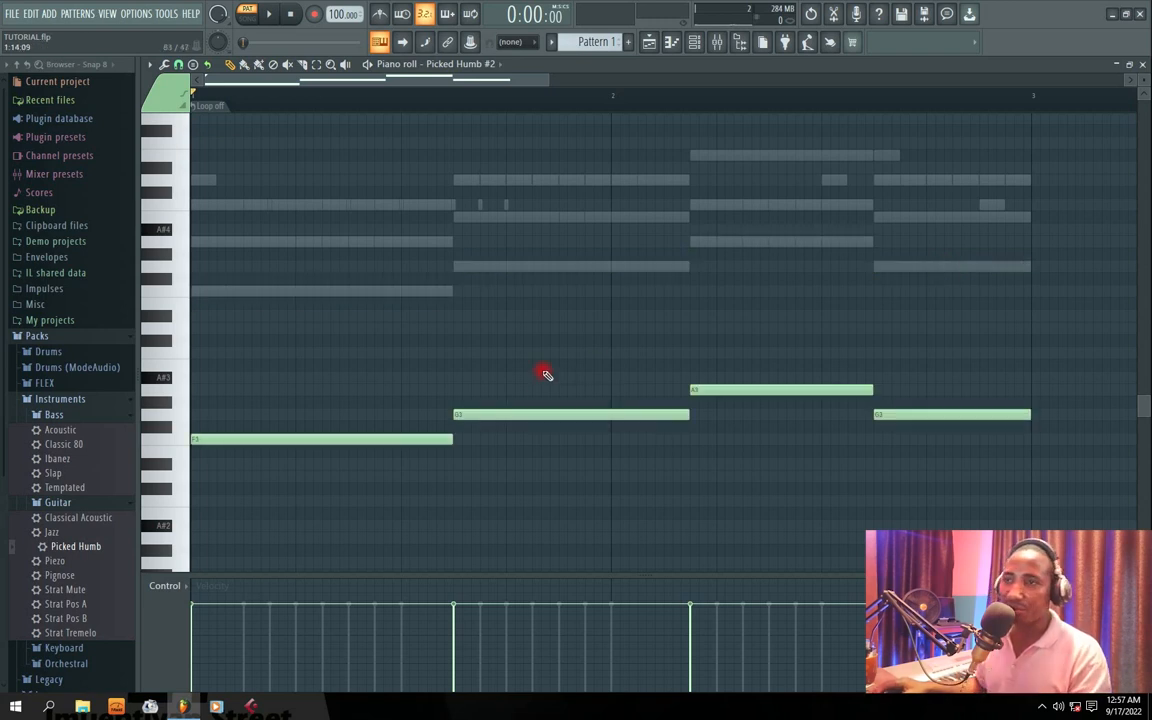
key("space")
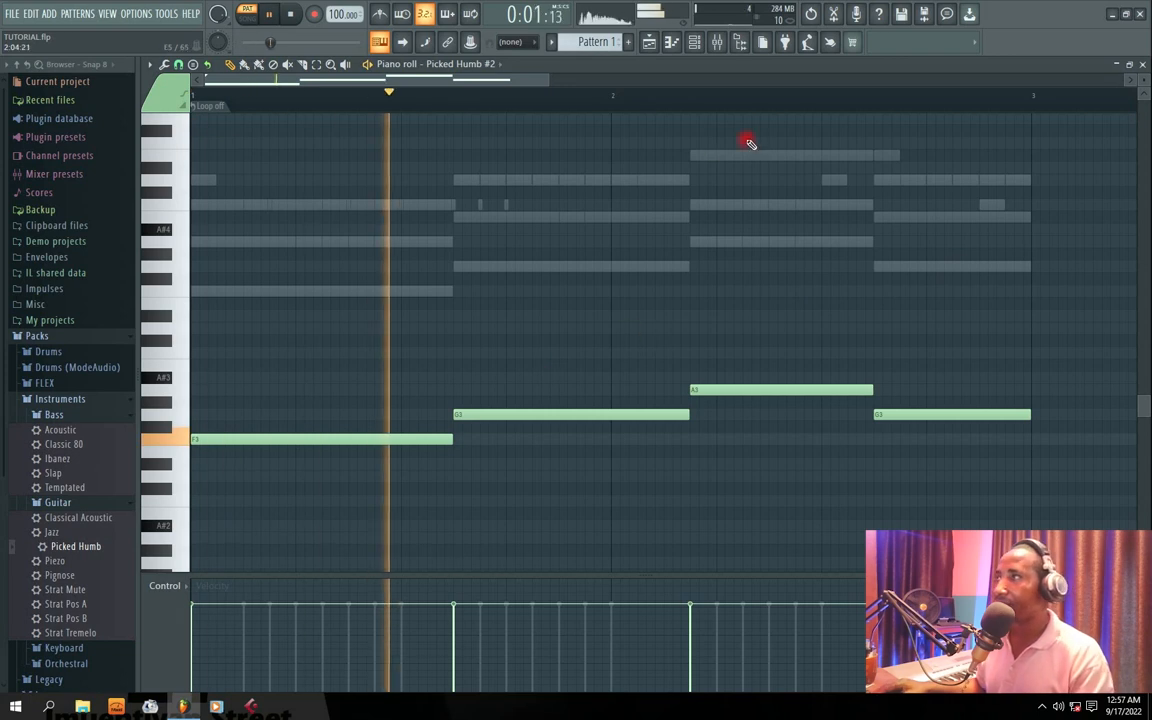
left_click(1141, 64)
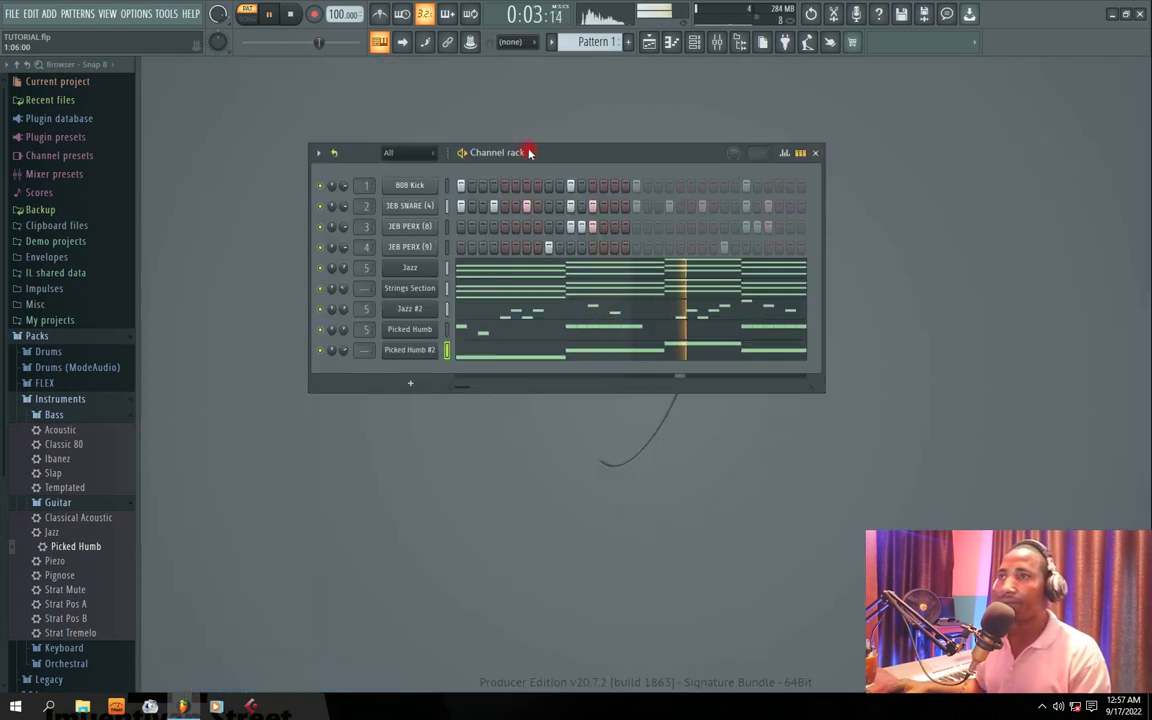
- Set the Picked Humb #2 channel volume to 68% and route the channel to mixer track 6 while playing the pattern
left_click_drag(527, 149, 545, 157)
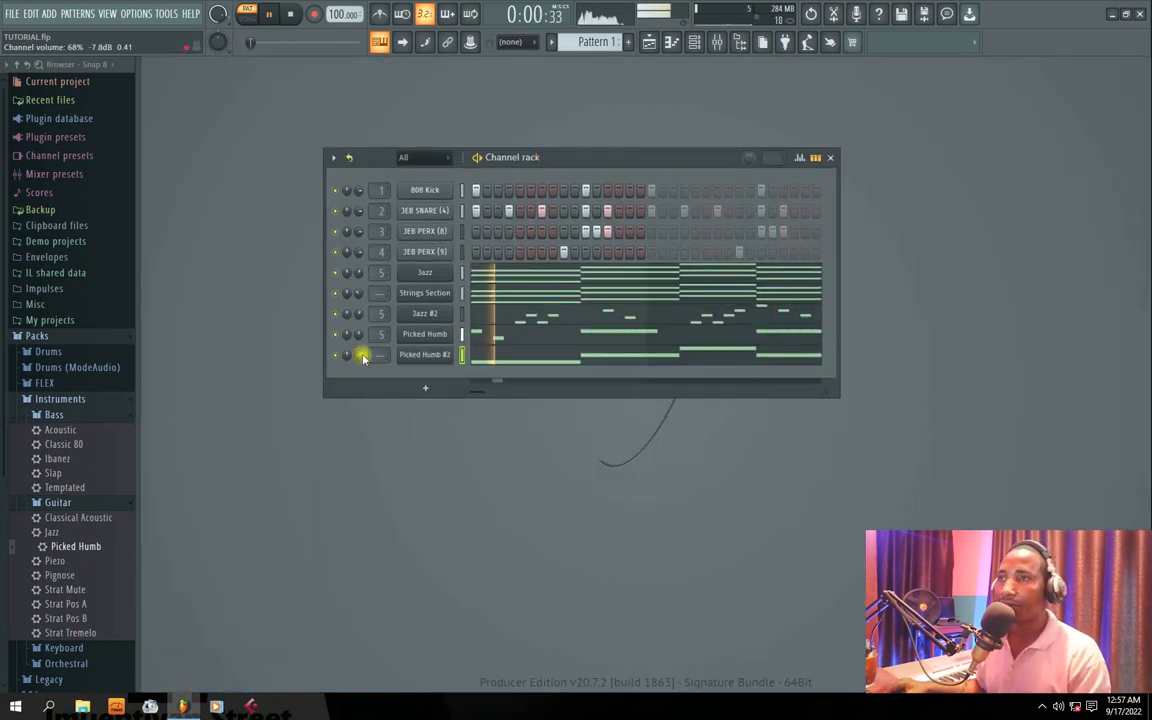
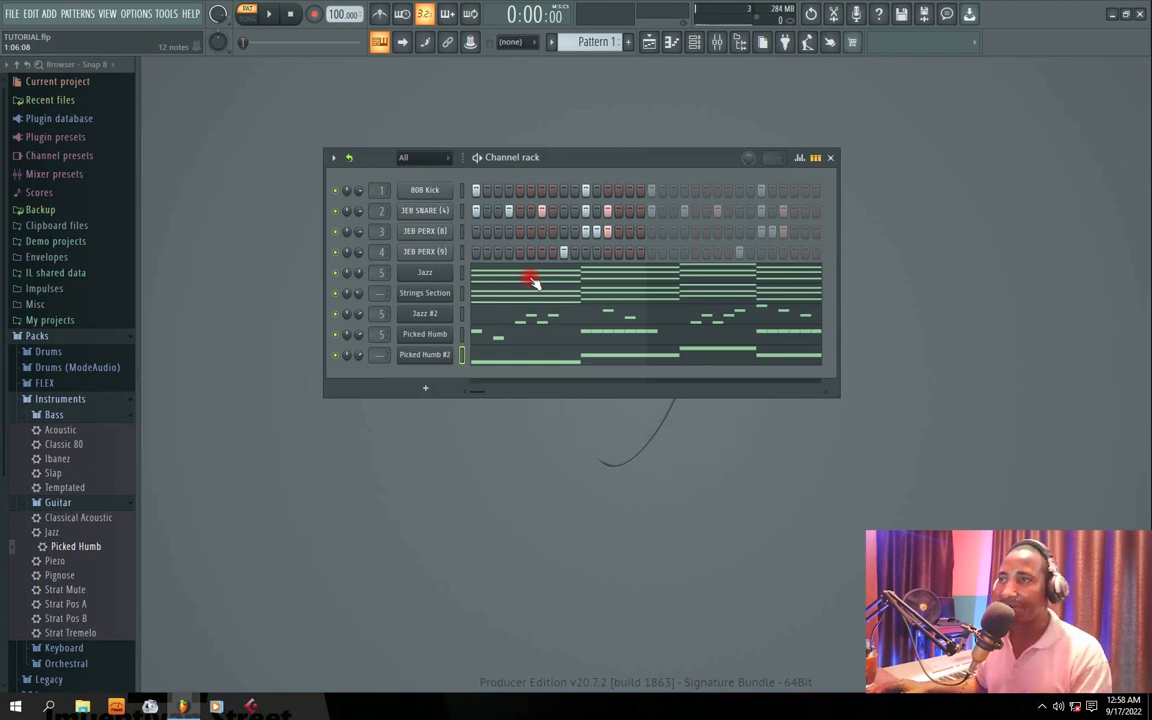
key("space")
mouse_move(571, 158)
left_mouse_down()
mouse_move(576, 144)
mouse_move(572, 157)
left_mouse_up()
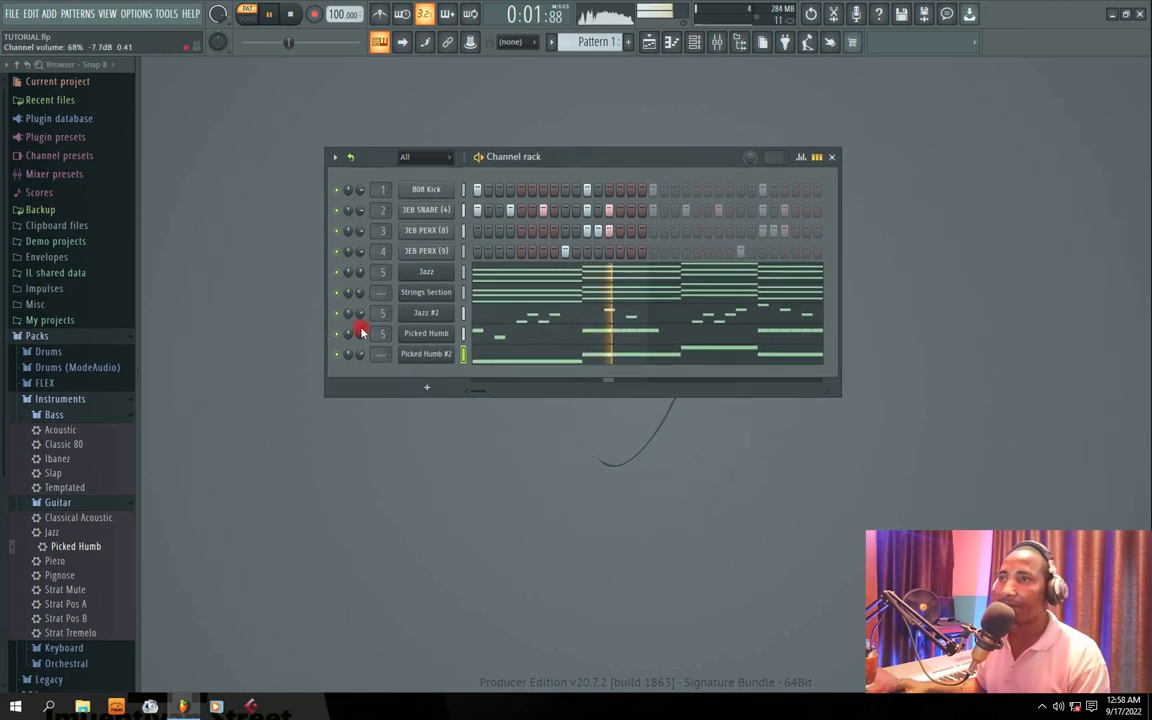
left_click_drag(360, 351, 386, 352)
left_click_drag(576, 154, 519, 206)
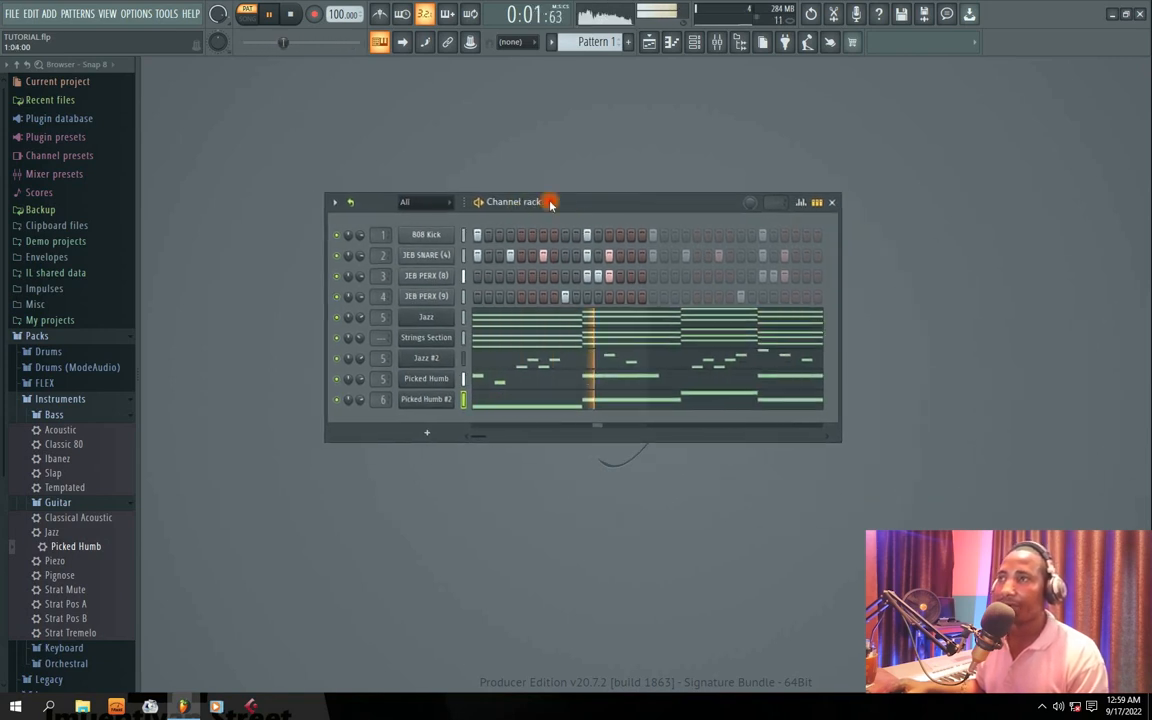
- Mute the Strings Section and Picked Humb channels, toggle the Jazz #2 mute off again, and listen to the pattern
left_click(338, 338)
left_click(338, 358)
left_click(339, 379)
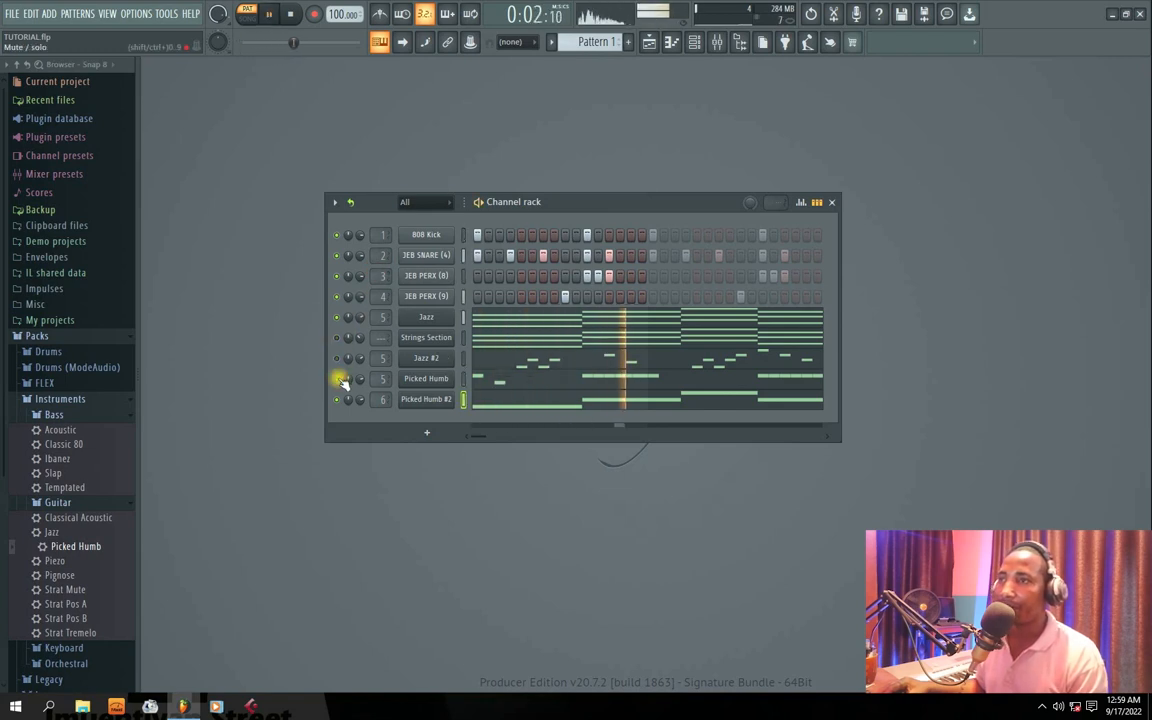
left_click(336, 359)
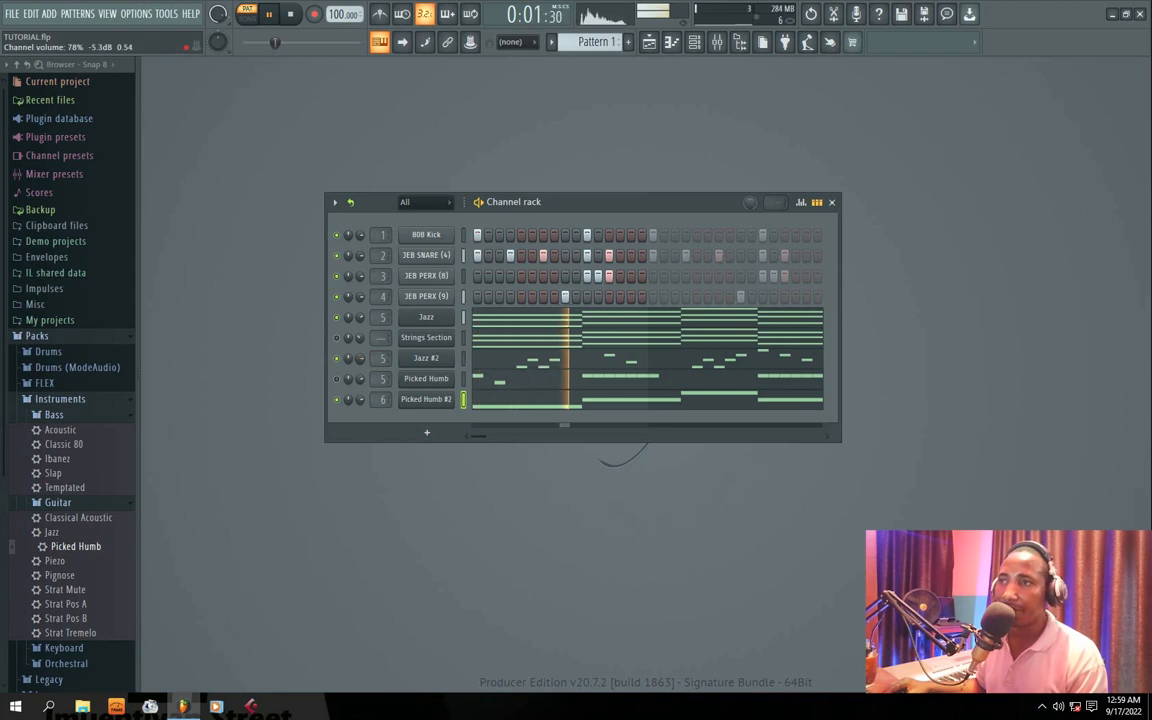
left_click_drag(537, 201, 533, 199)
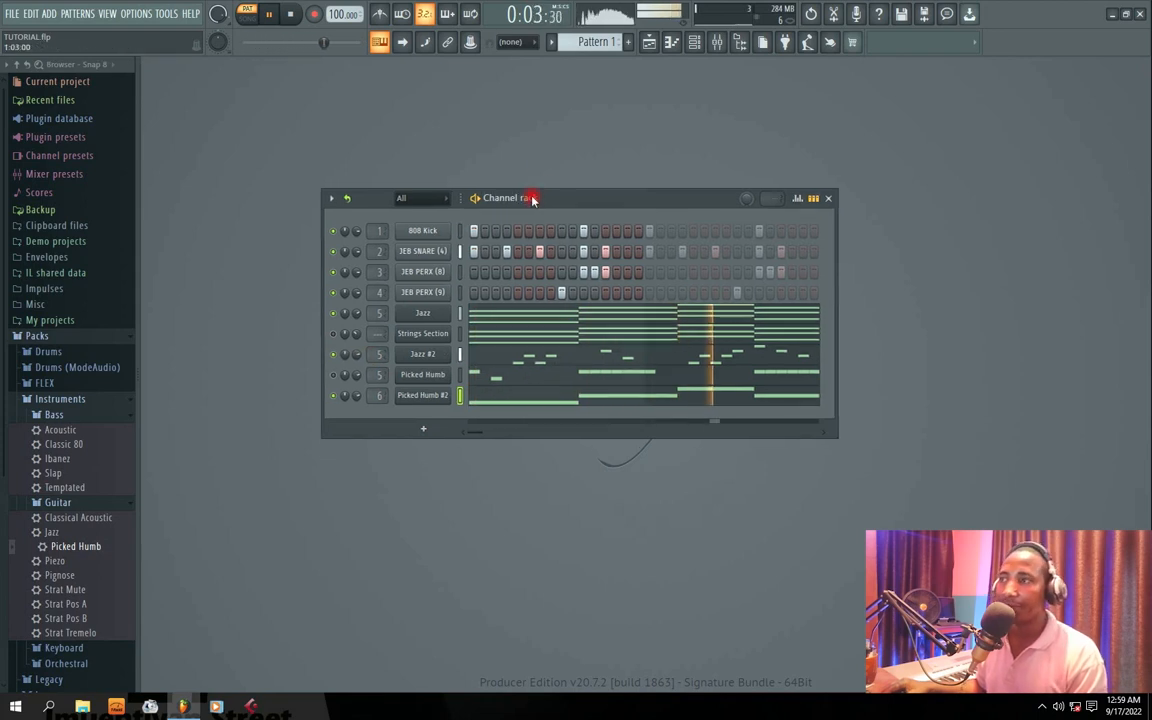
key("space")
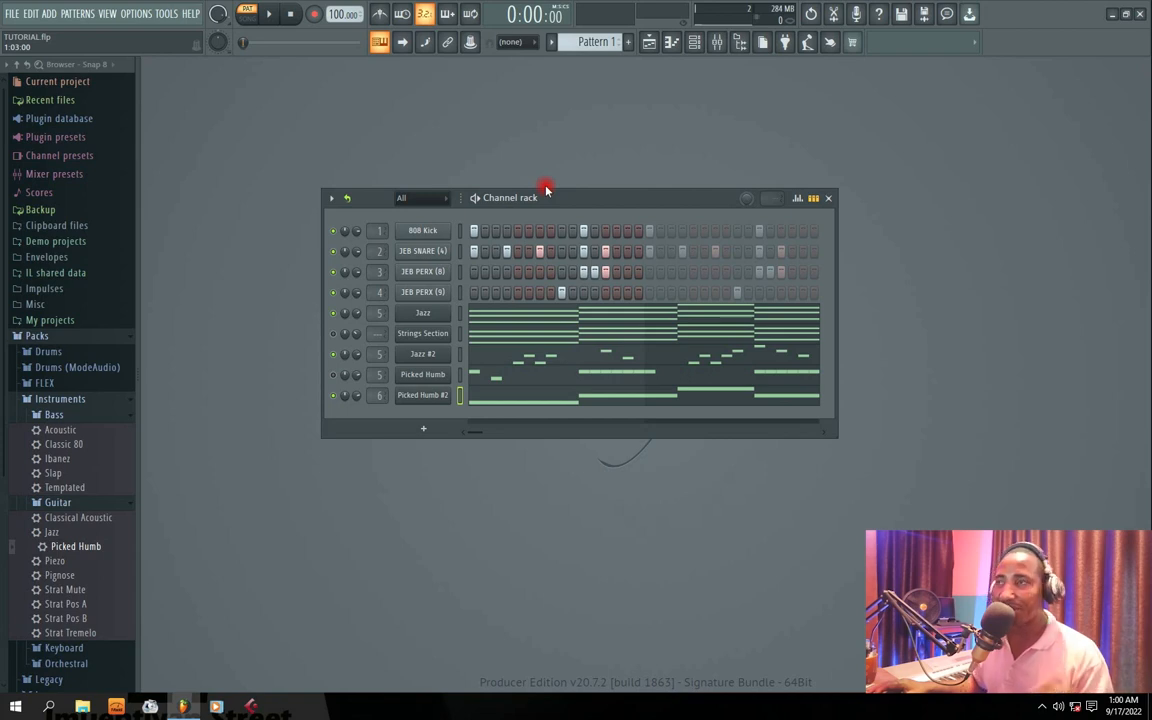
- Play the pattern again and unmute the Strings Section and Picked Humb channels
key("space")
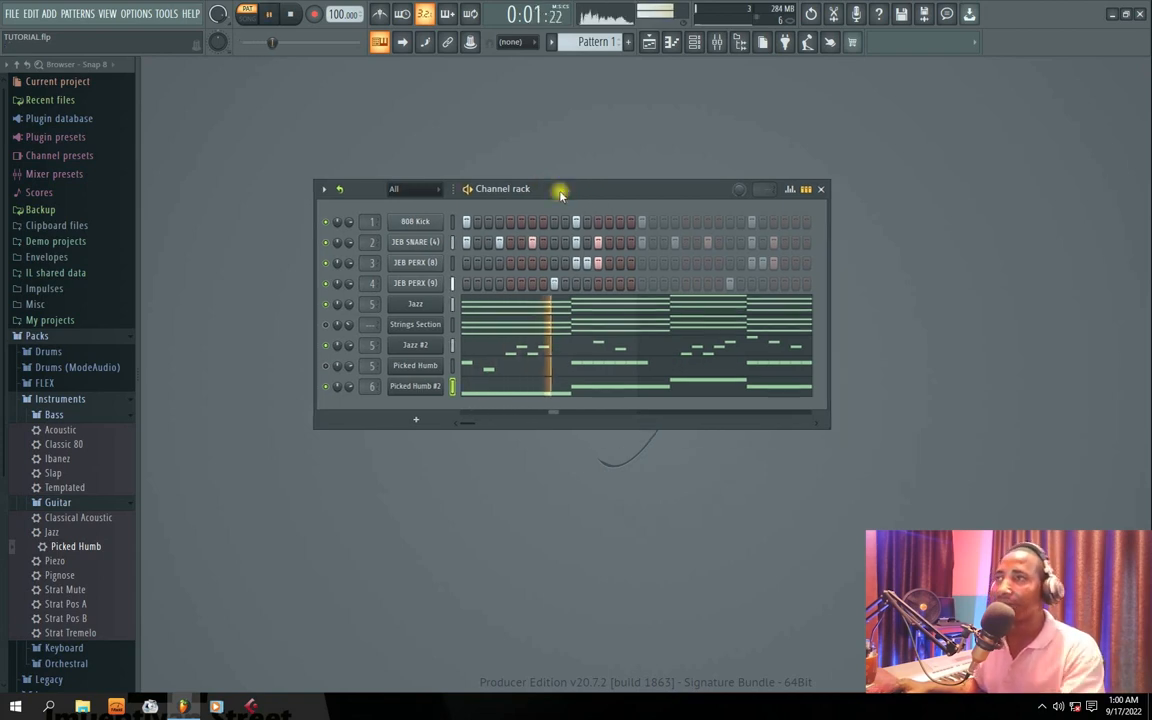
left_click_drag(558, 189, 550, 211)
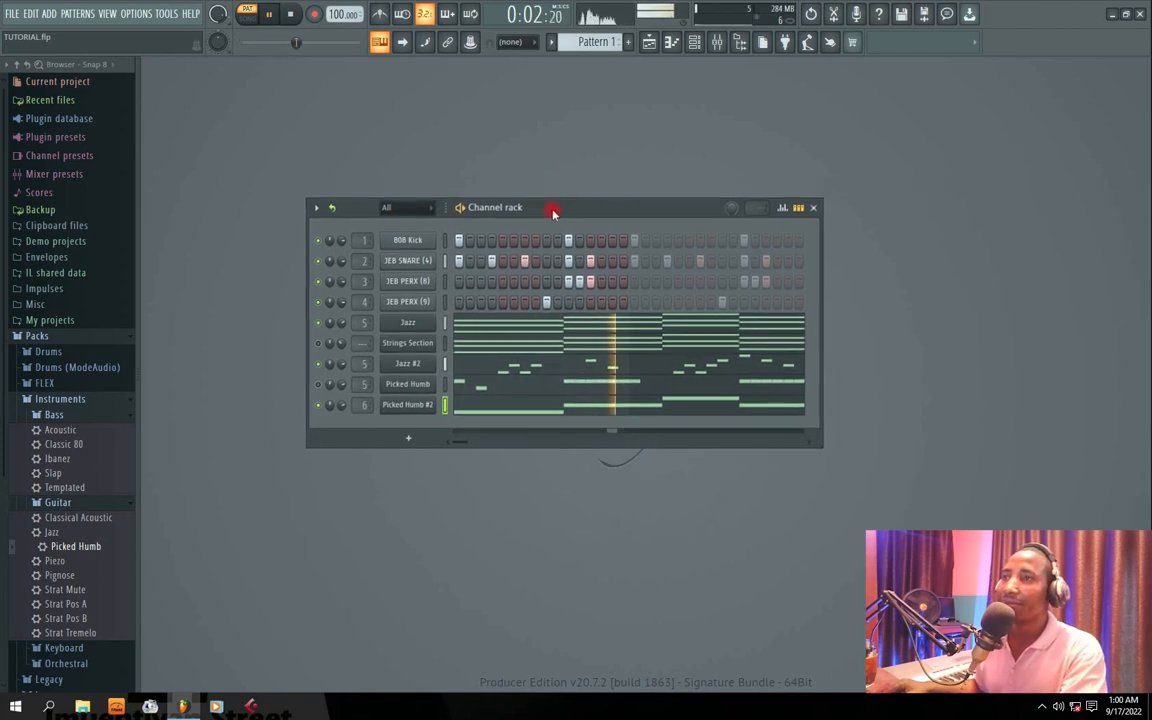
left_click(318, 346)
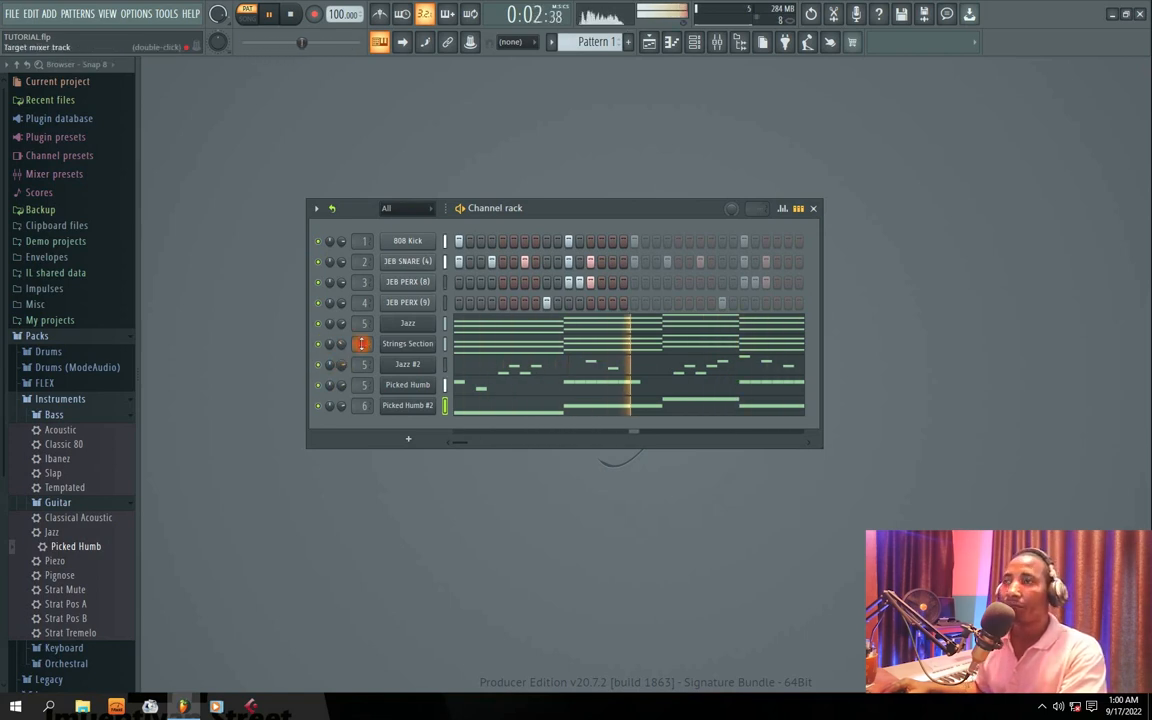
mouse_move(530, 211)
left_mouse_down()
mouse_move(553, 180)
mouse_move(533, 212)
left_mouse_up()
- Collapse the expanded Packs folders in the browser and stop pattern playback
left_click(20, 85)
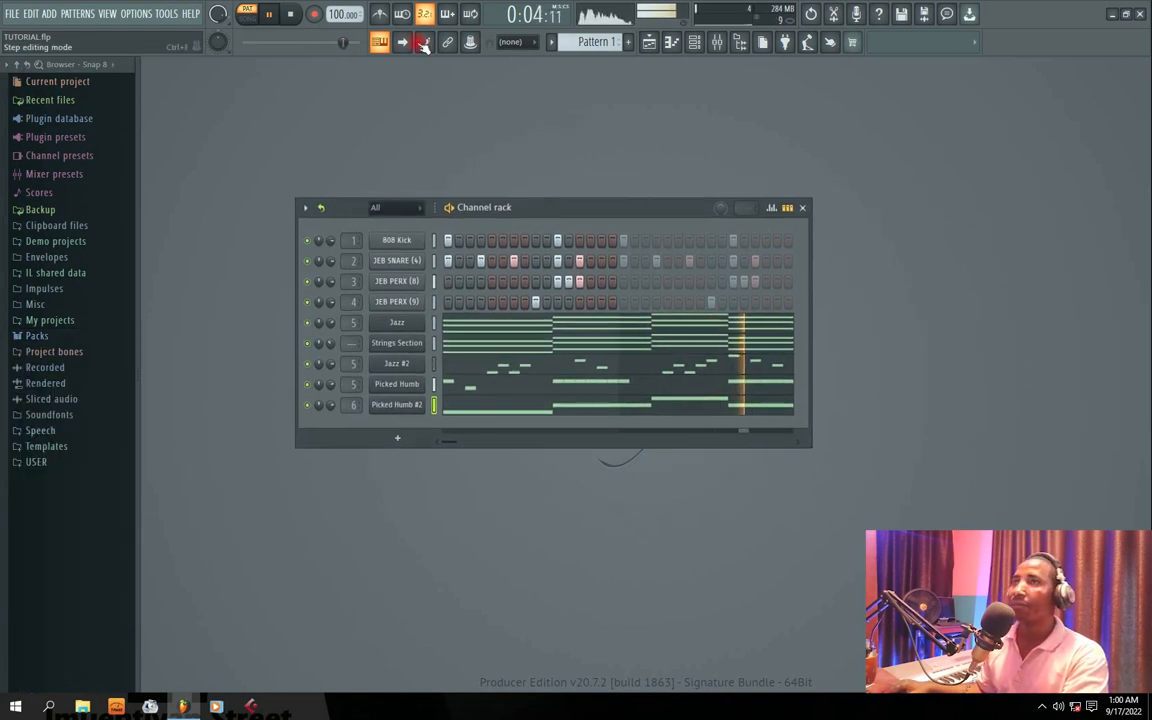
left_click(292, 15)
left_click(1040, 708)
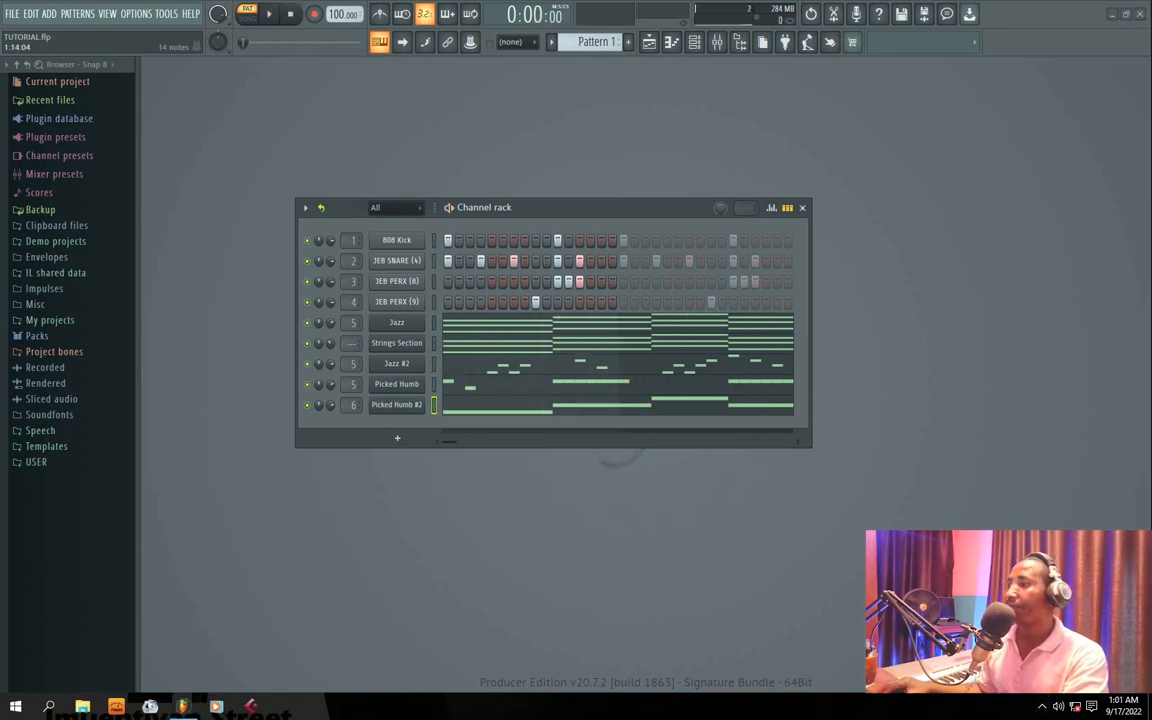